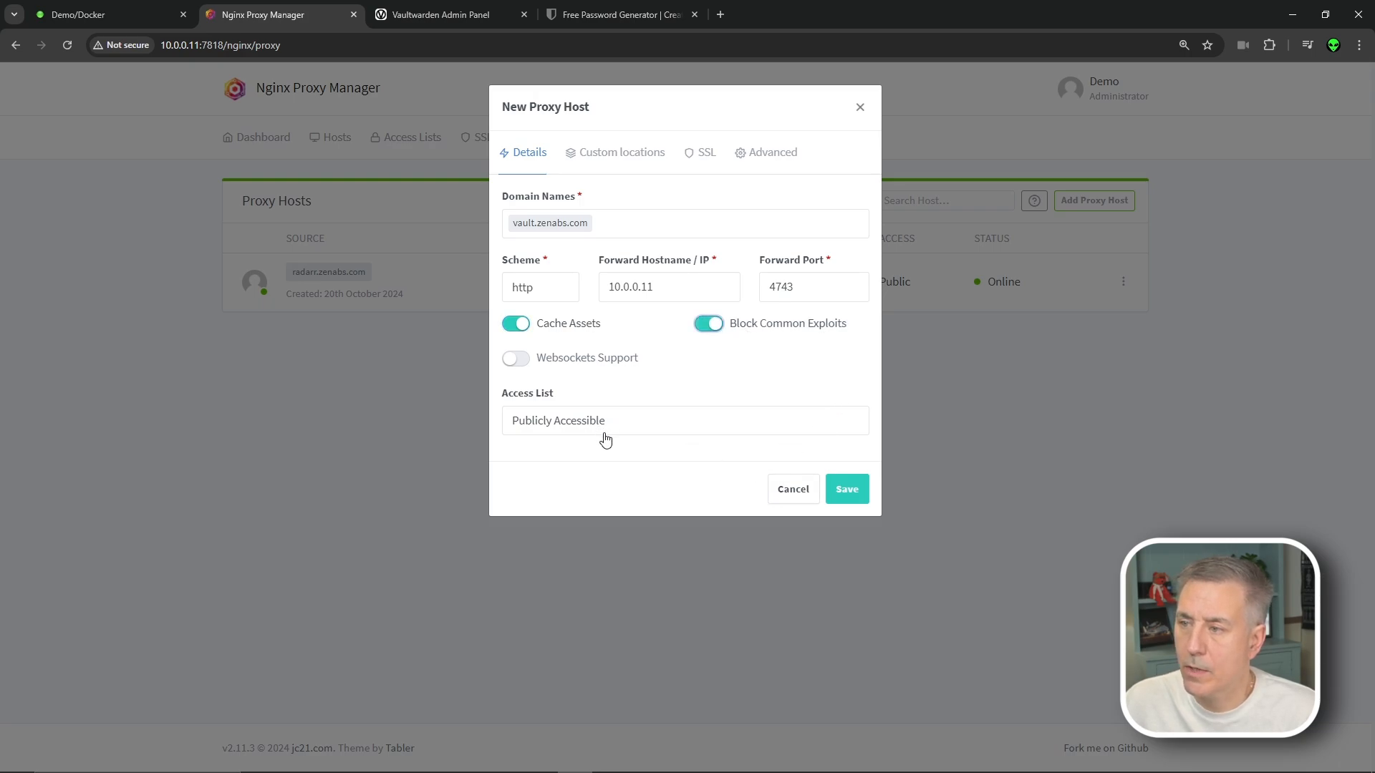
Request a new Let's Encrypt certificate with Force SSL and HTTP/2, save the host, and open vault.zenabs.com
click(702, 161)
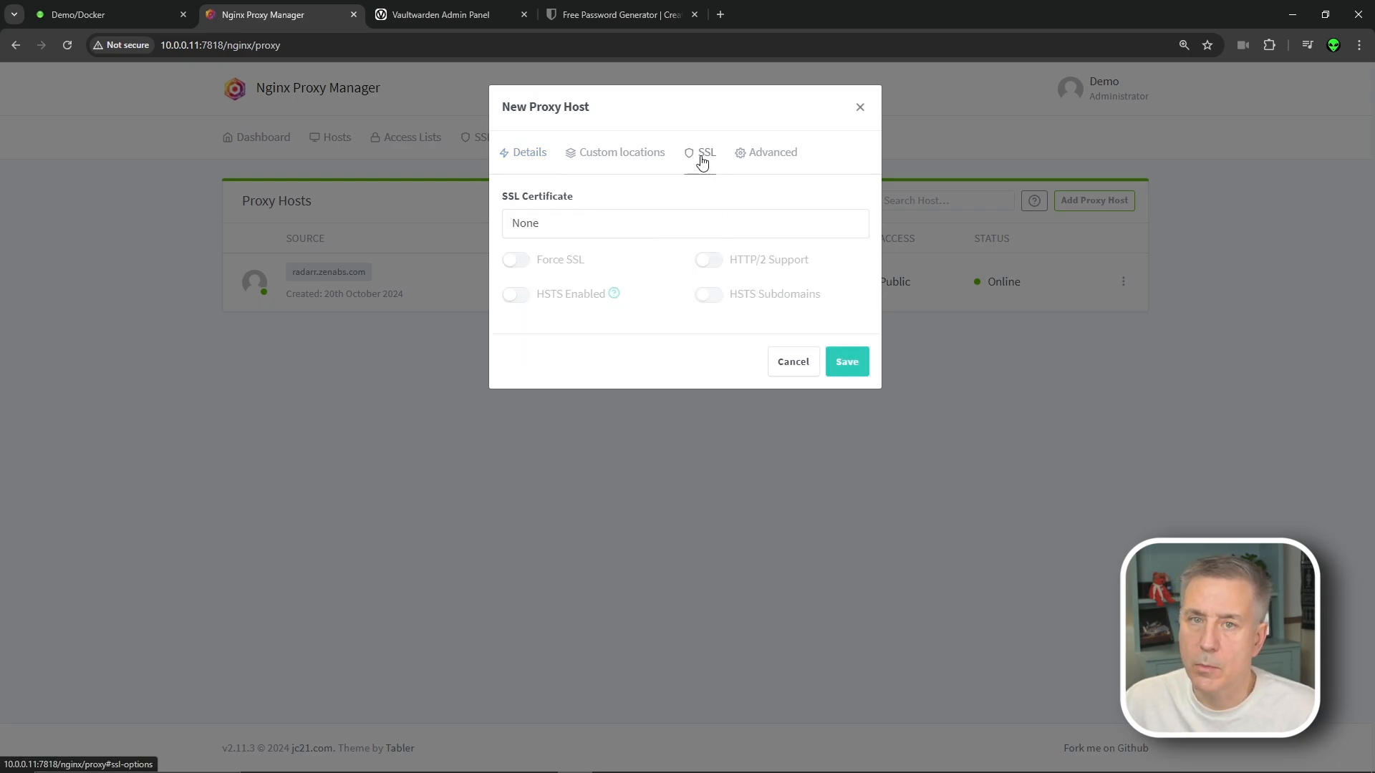
click(609, 223)
click(577, 298)
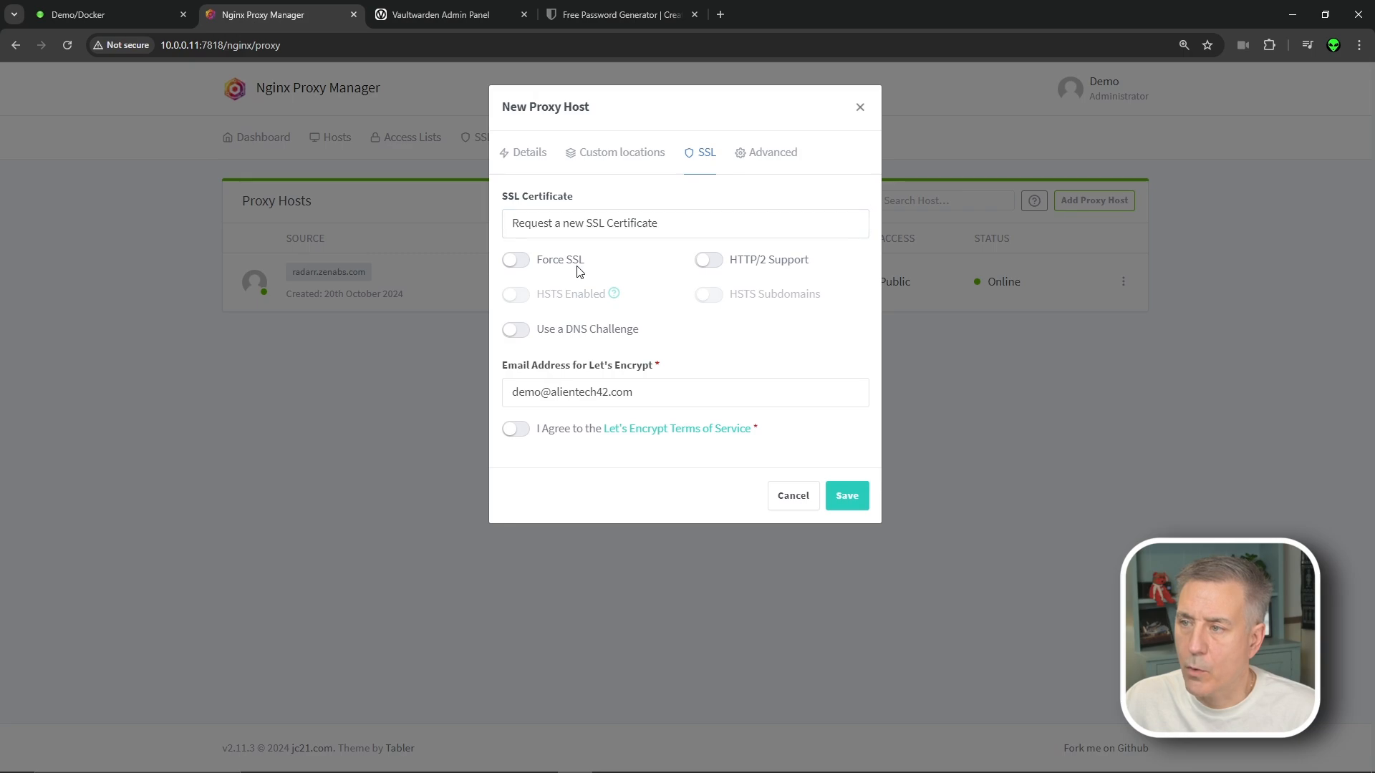
click(562, 265)
click(737, 262)
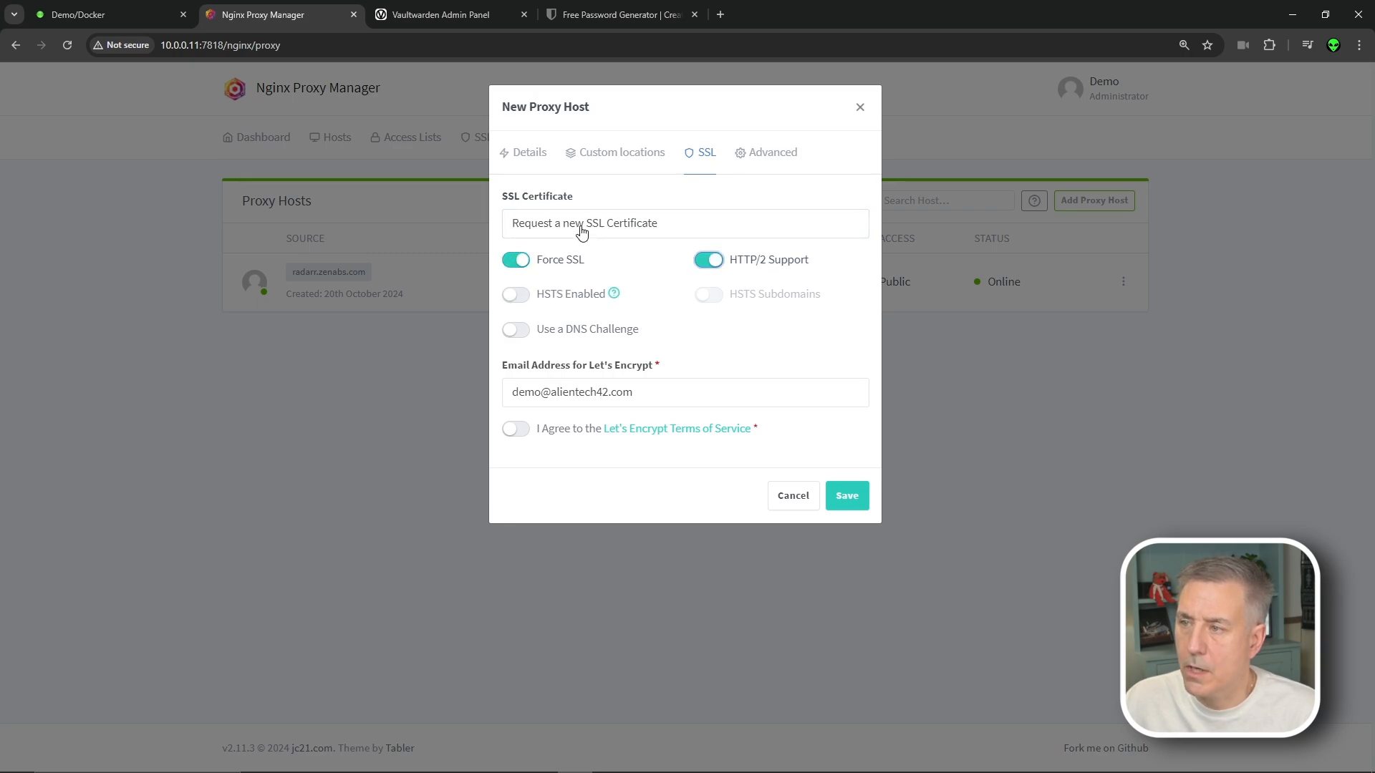
click(521, 431)
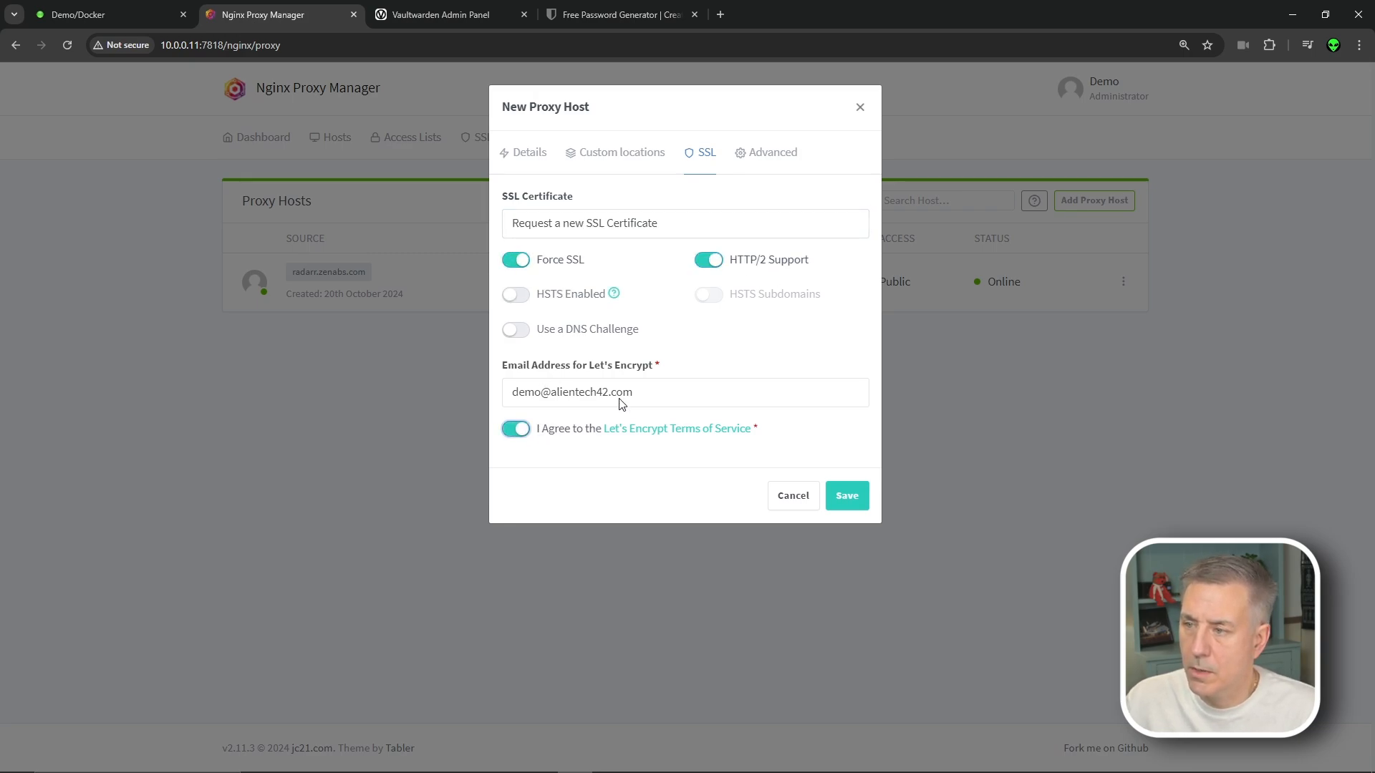
click(850, 494)
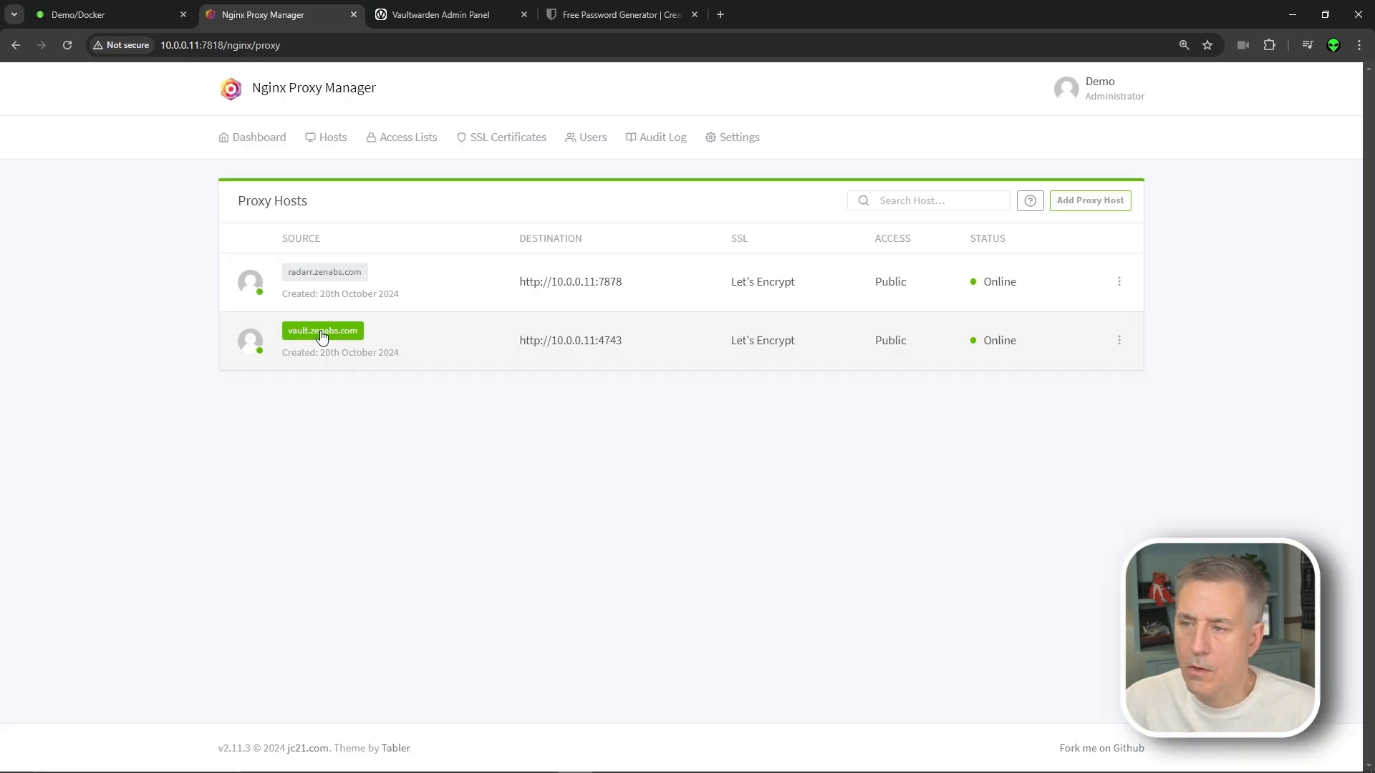
click(320, 329)
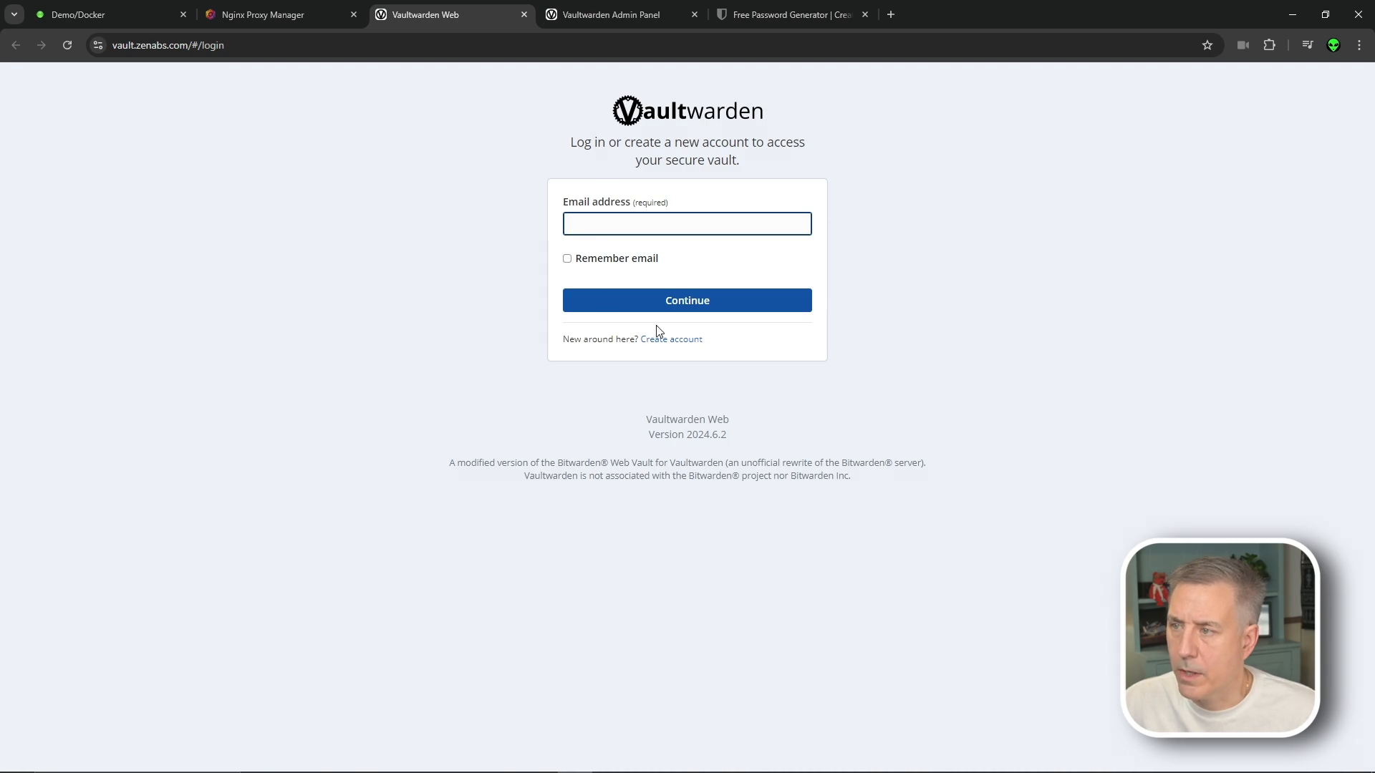
Start account registration and enter the account e-mail and the display name Demo
click(681, 339)
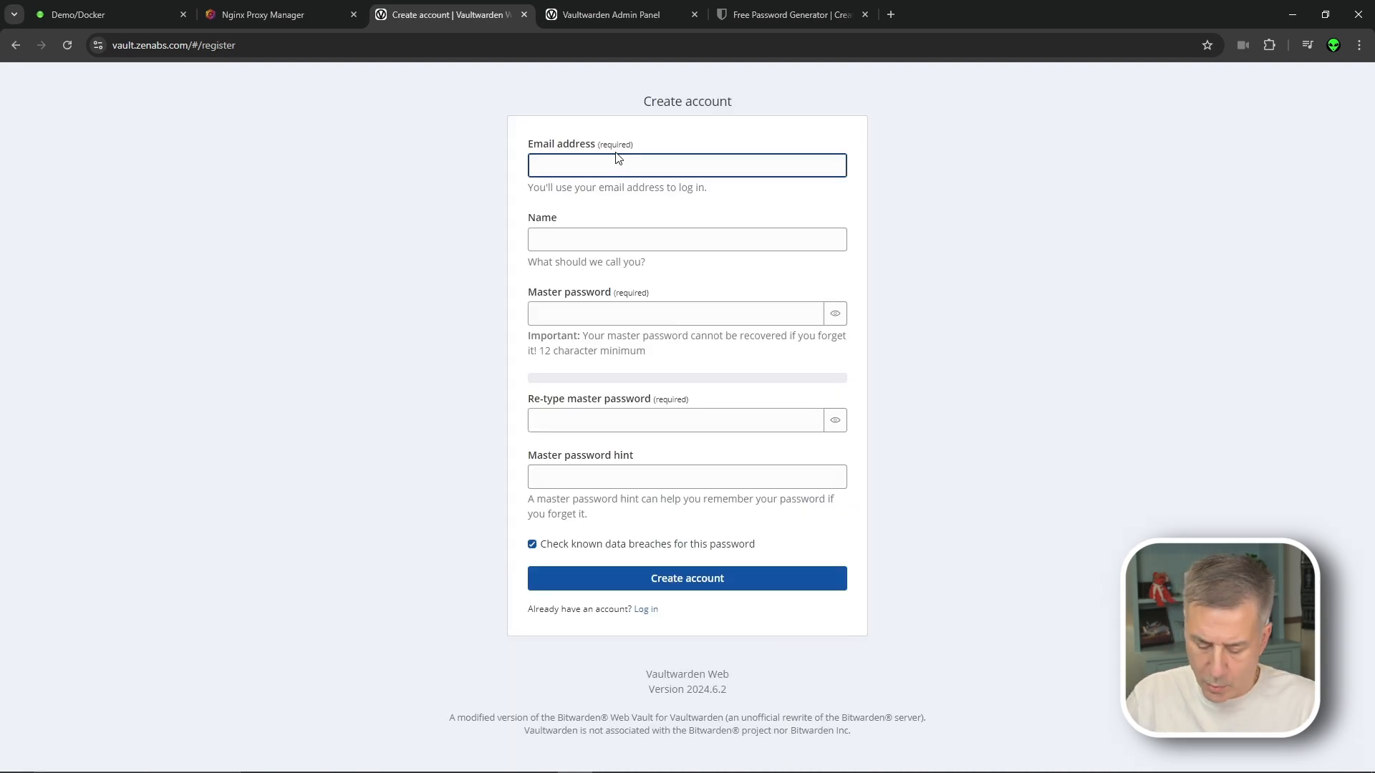
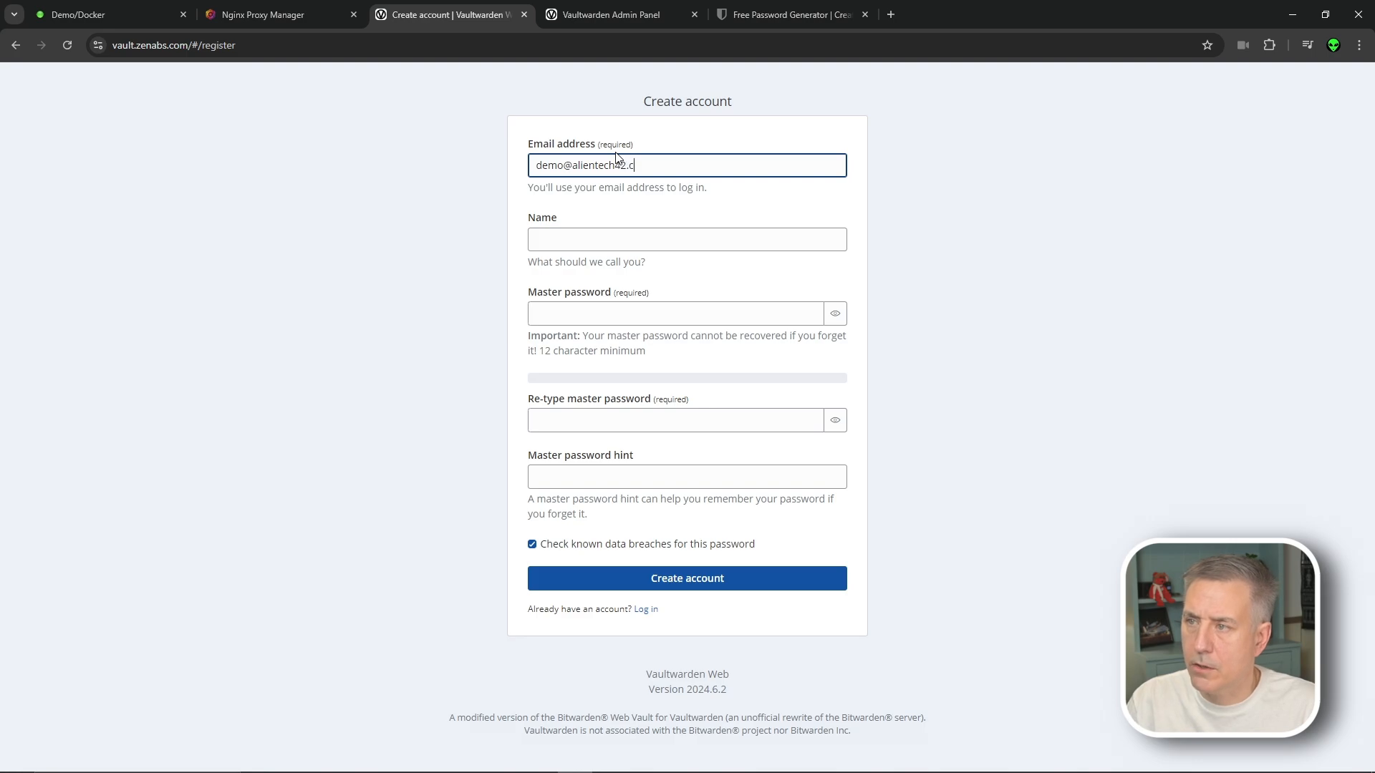
click(570, 234)
text(Demo)
key(Tab)
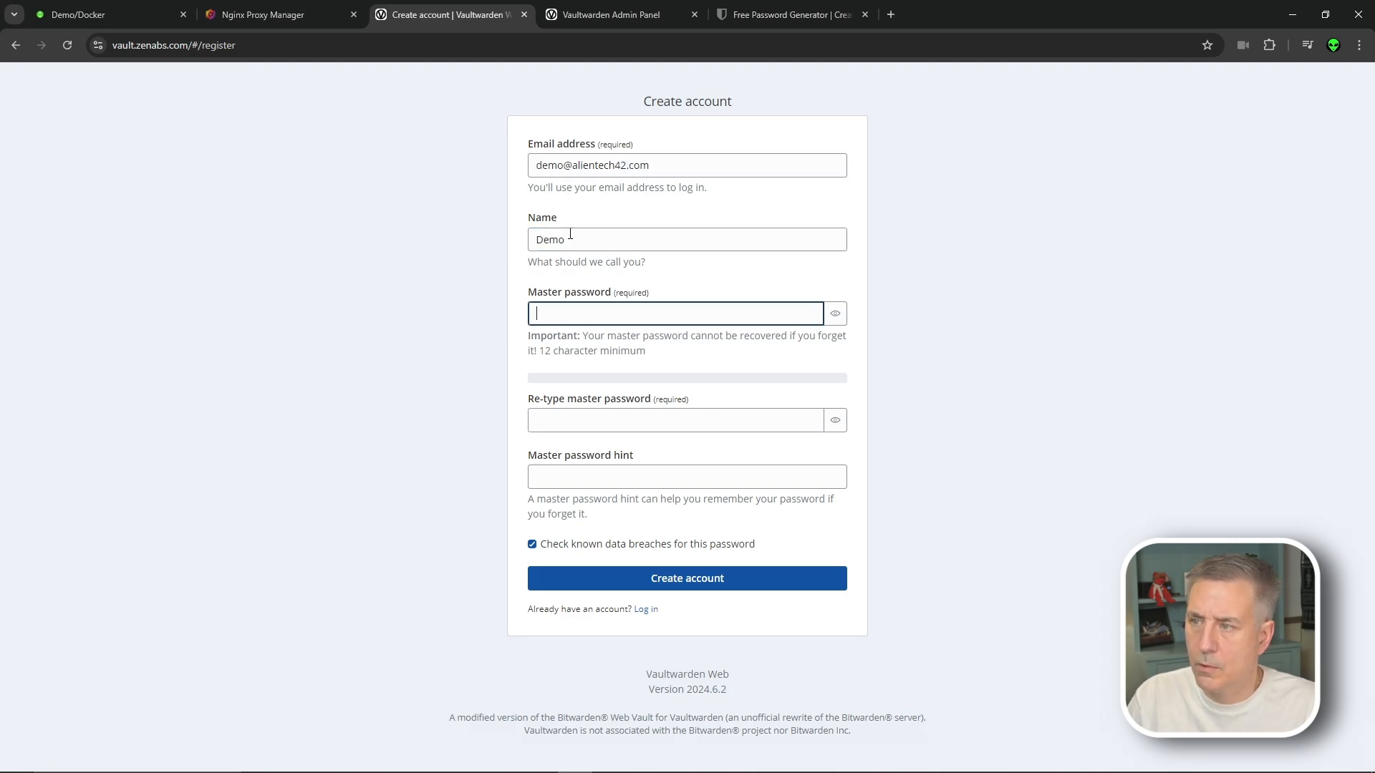
Paste the master password twice and the hint, create the account, and continue to login
click(618, 314)
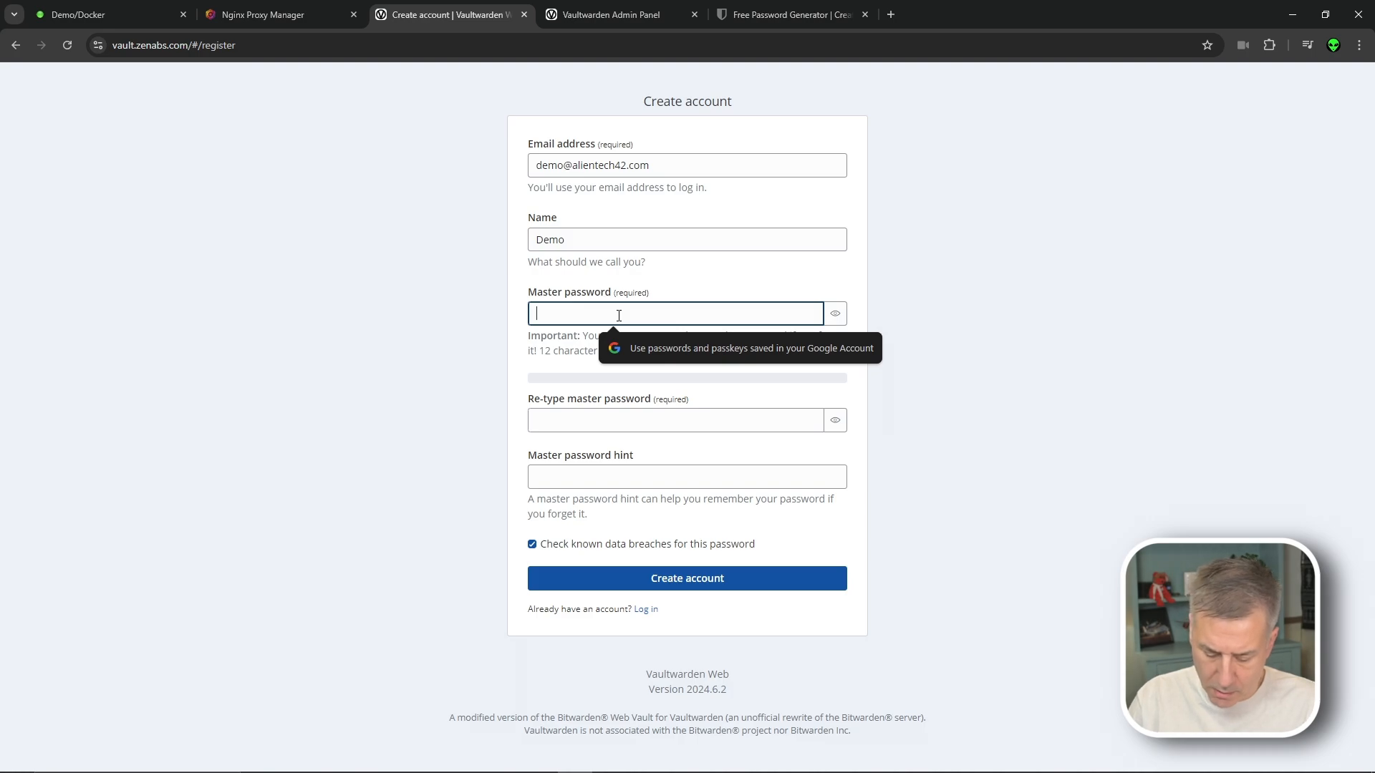
key(ctrl+v)
click(678, 420)
key(ctrl+v)
click(603, 475)
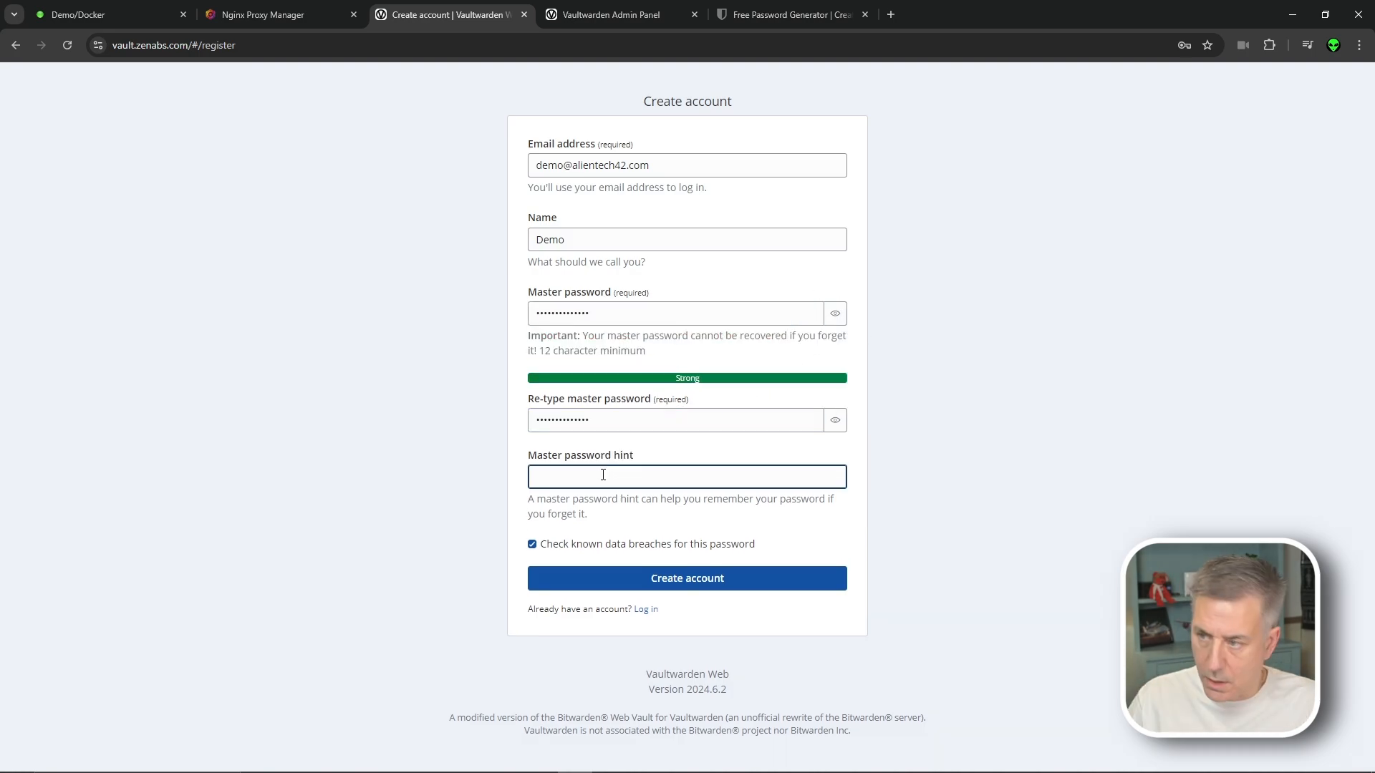
key(ctrl+v)
click(666, 577)
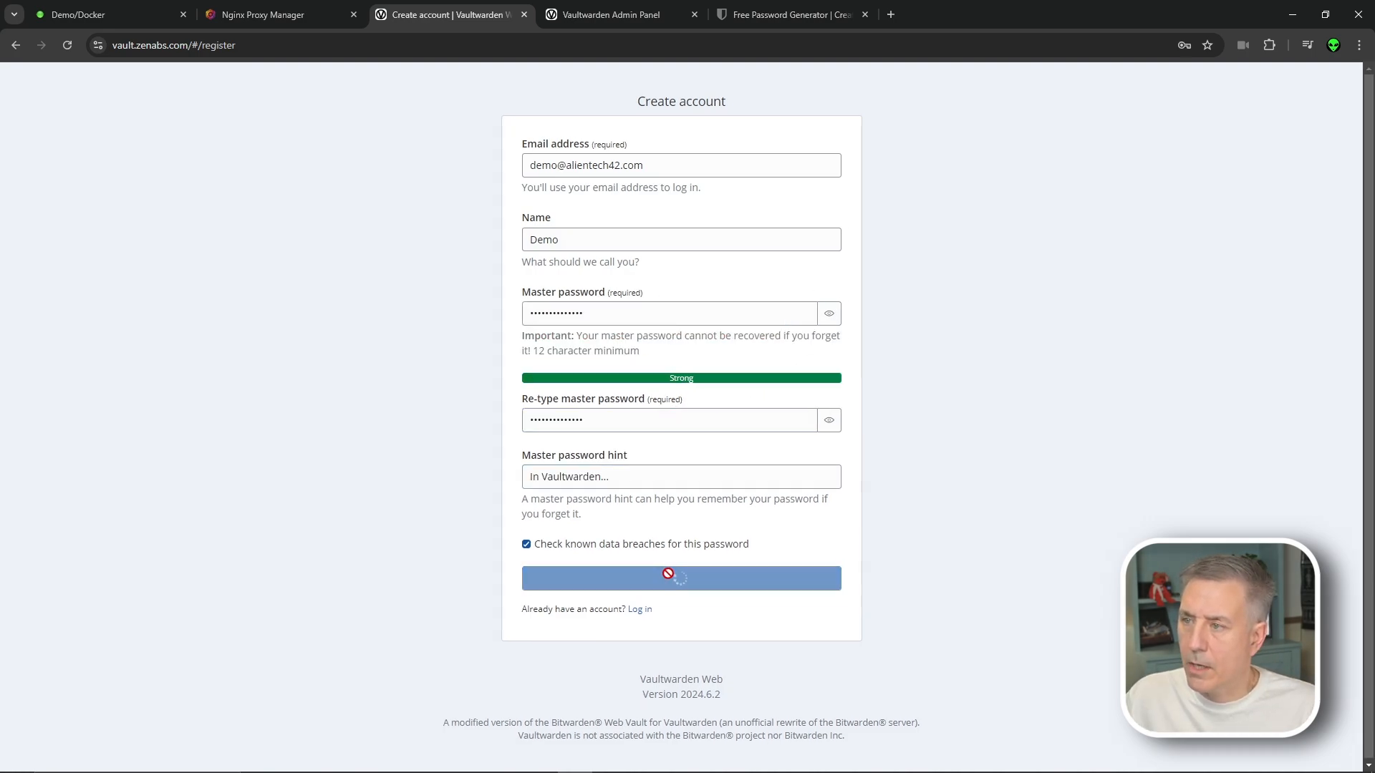
click(681, 300)
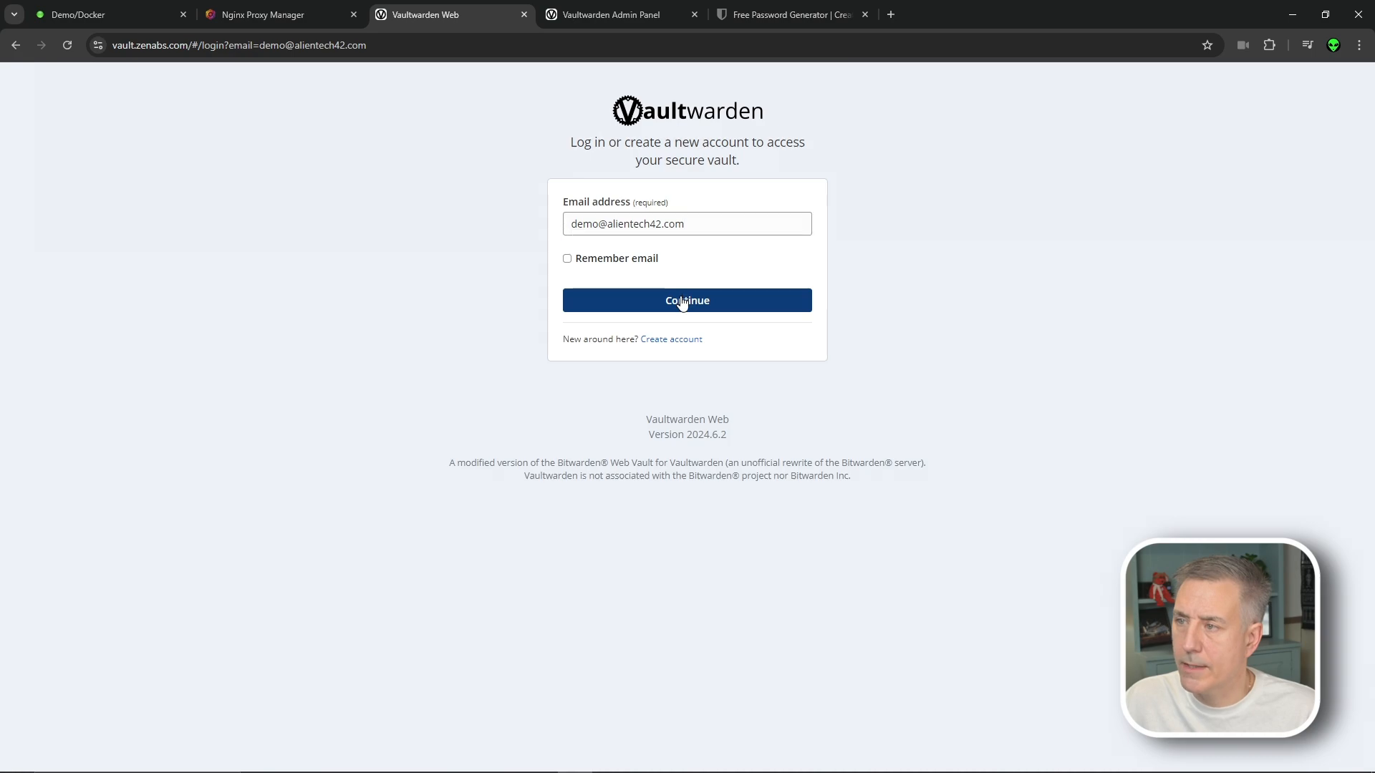
Log in with the master password, decline the browser's save-password offer, and start a new item
key(ctrl+v)
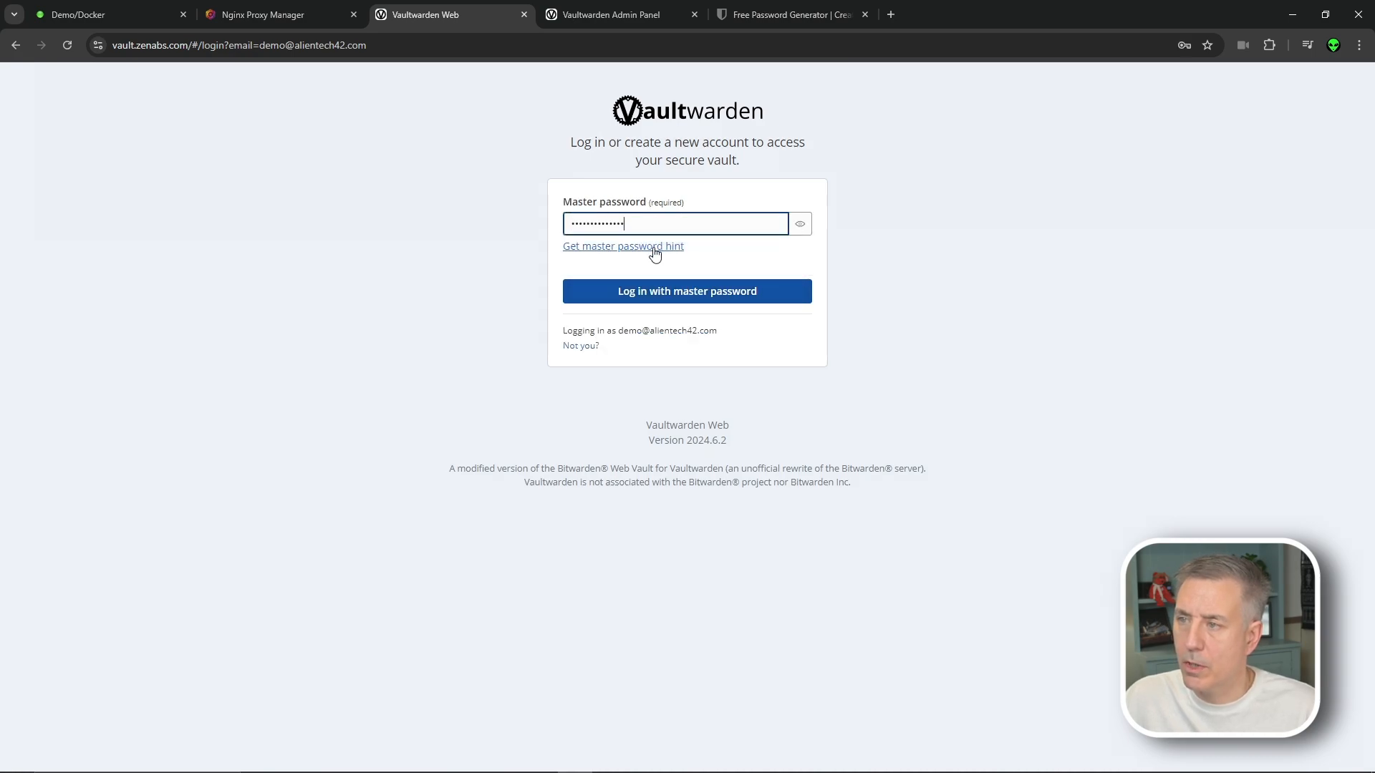
click(651, 292)
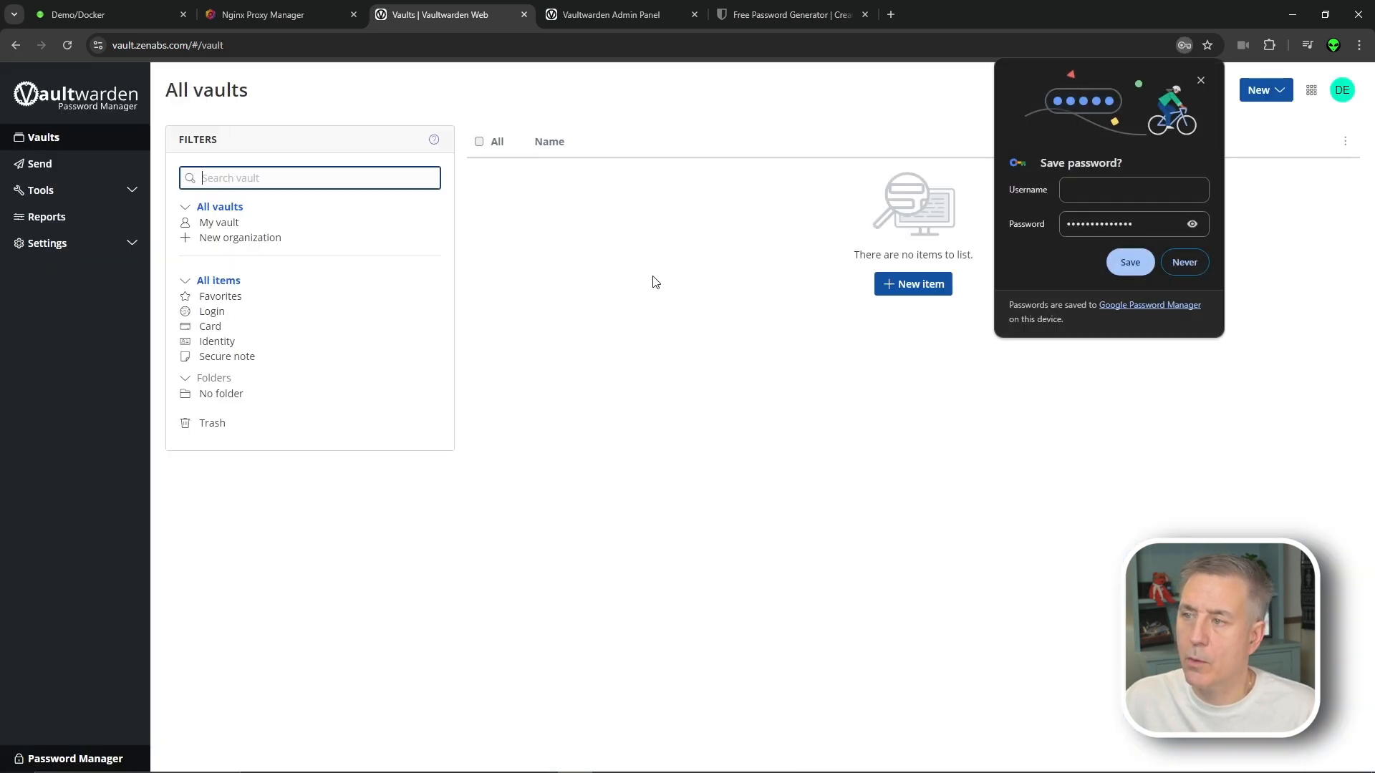
click(652, 281)
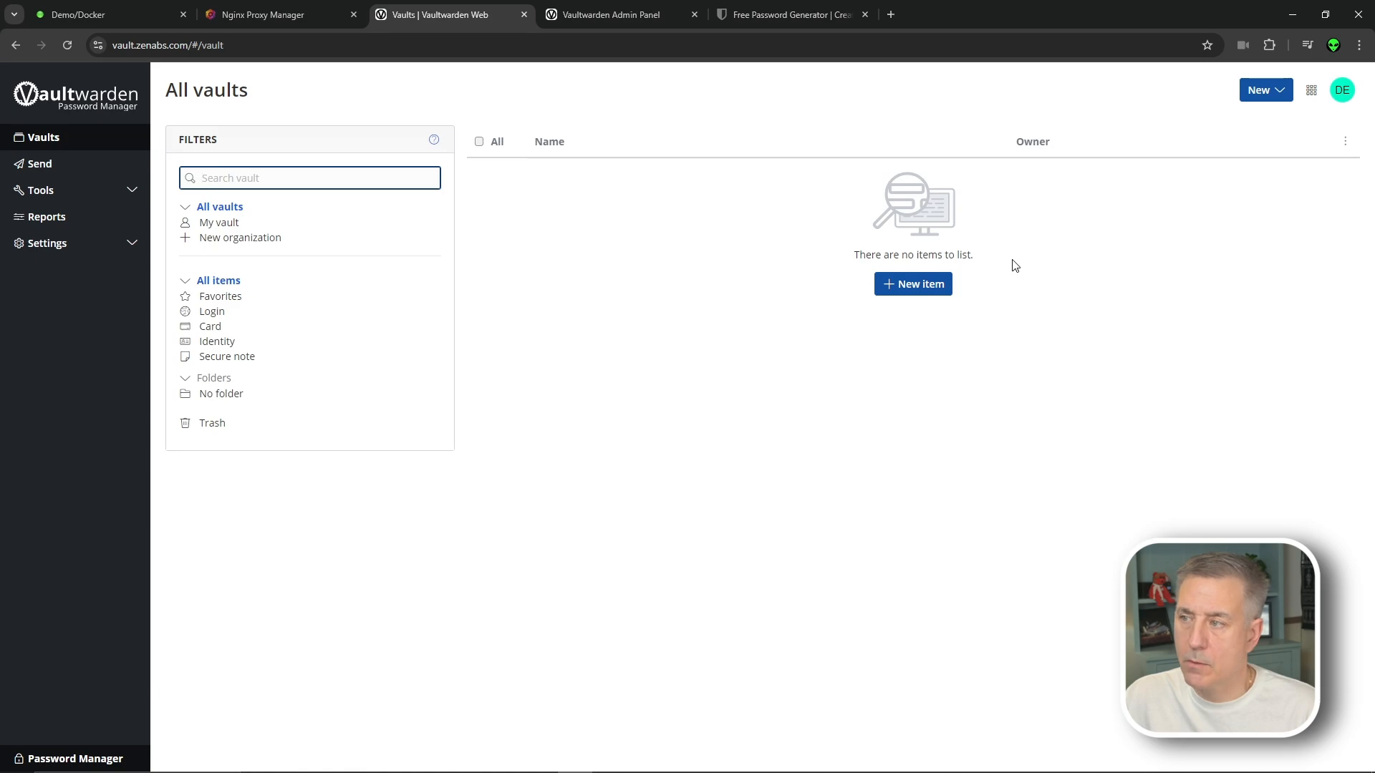
click(903, 283)
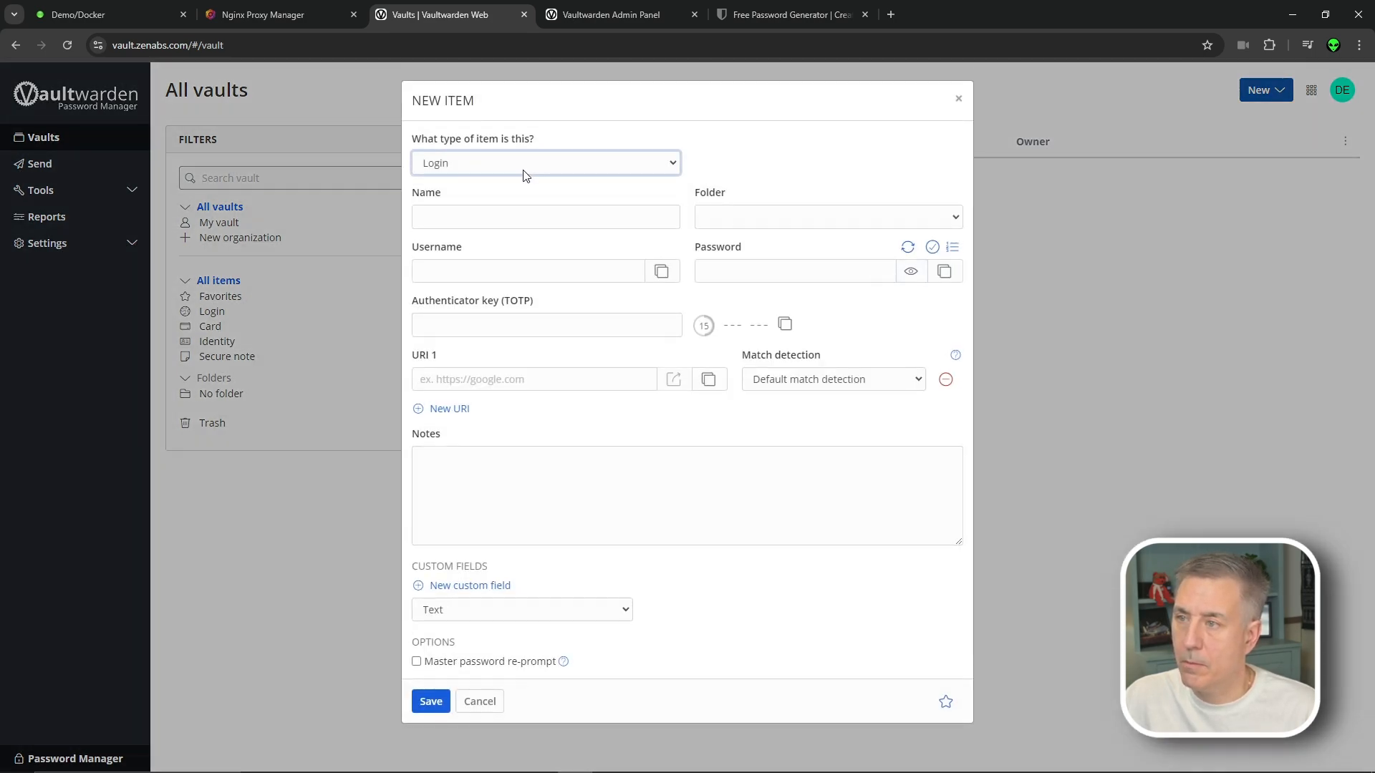
Make the new item a Secure note named 'Test Note' with no folder
click(524, 171)
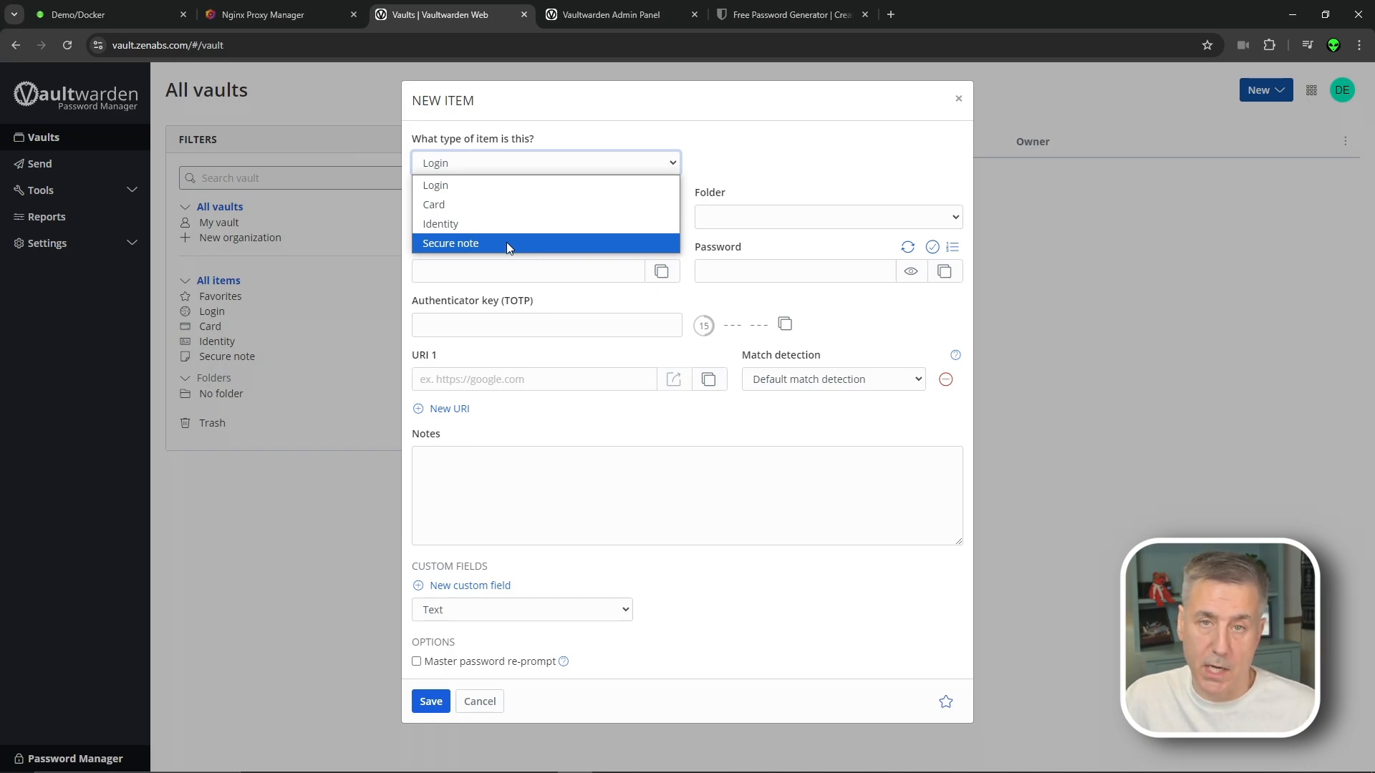
click(507, 245)
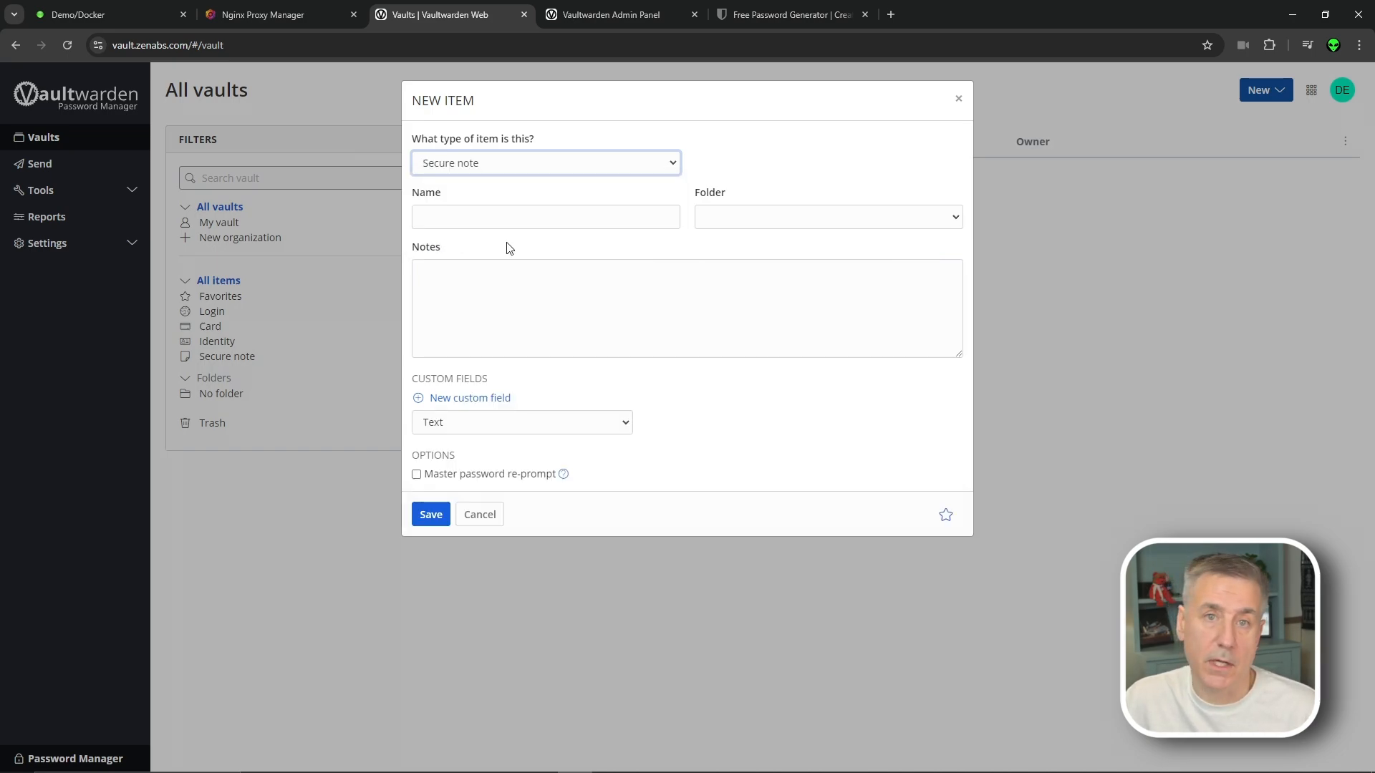
click(516, 216)
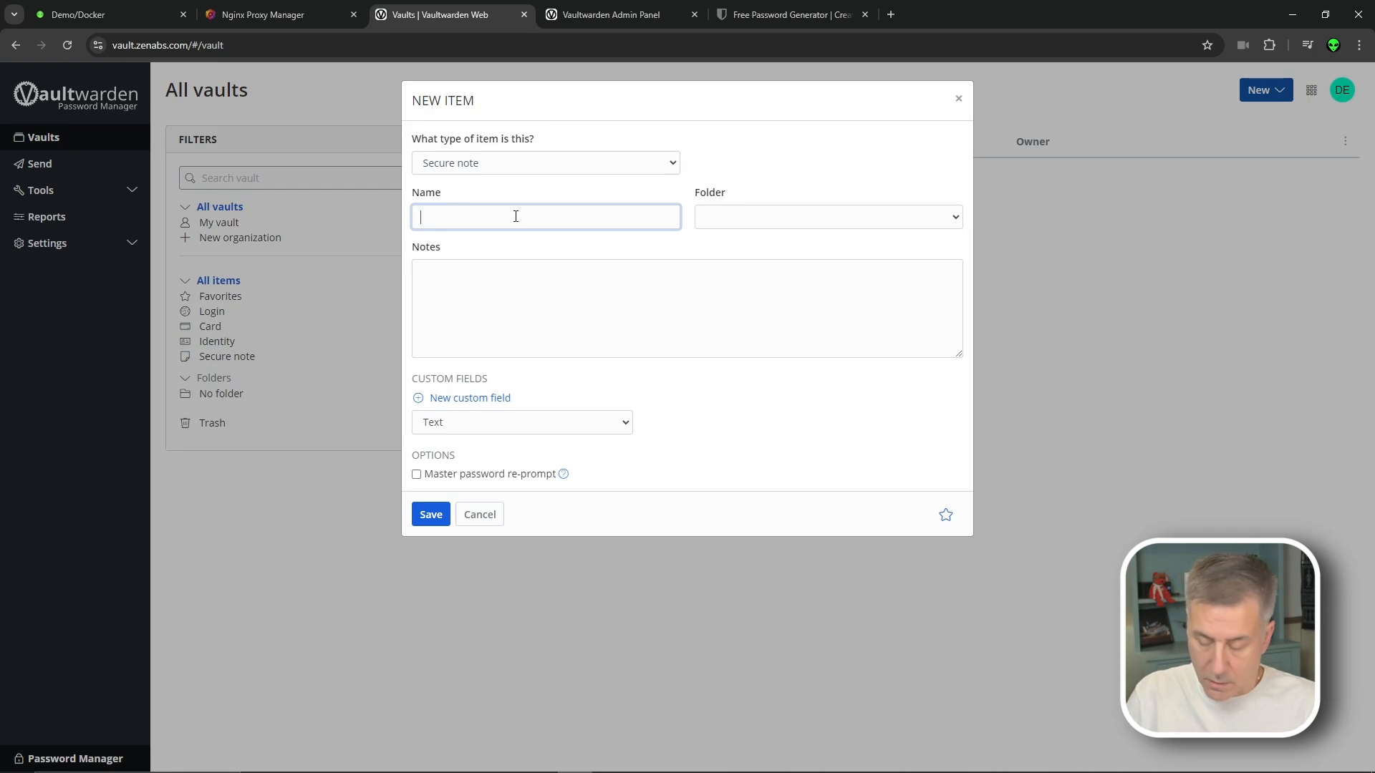
text(Te)
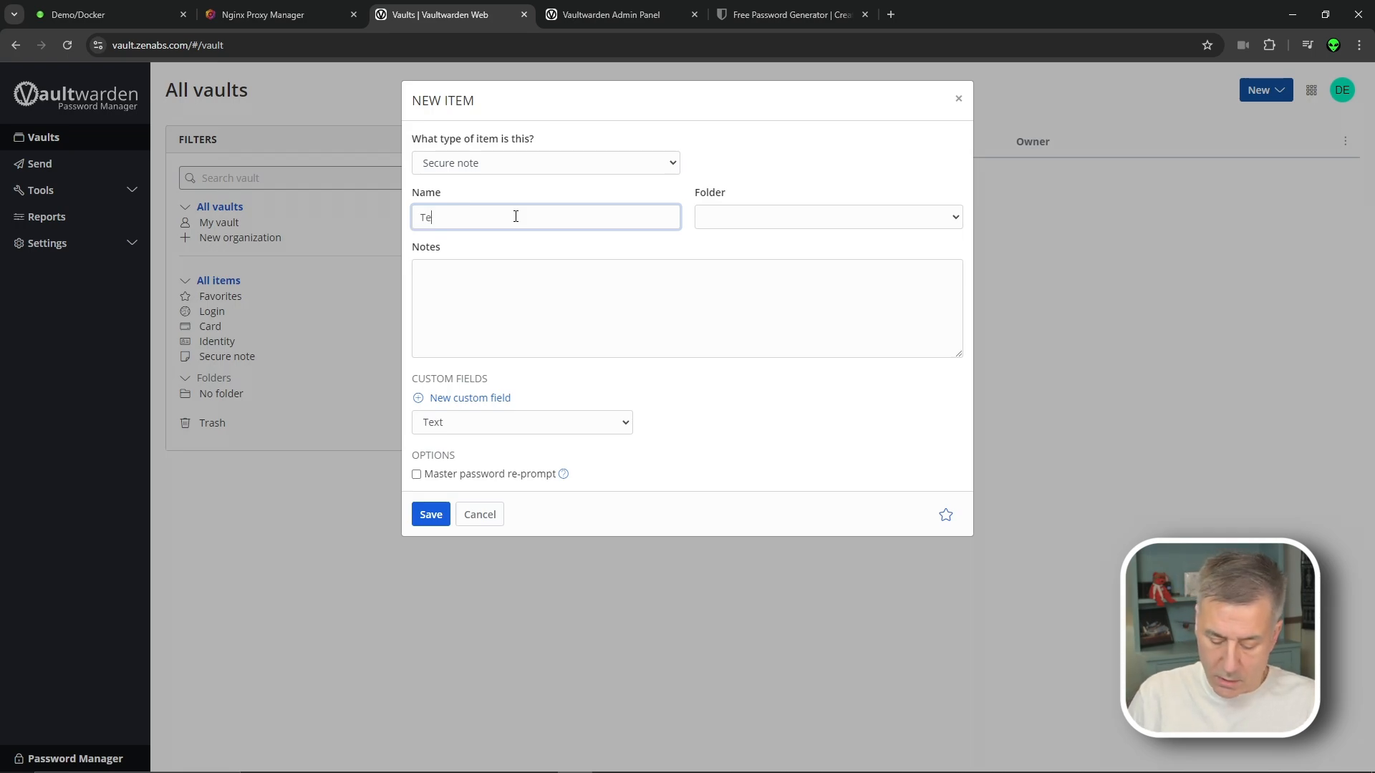
text(st Note)
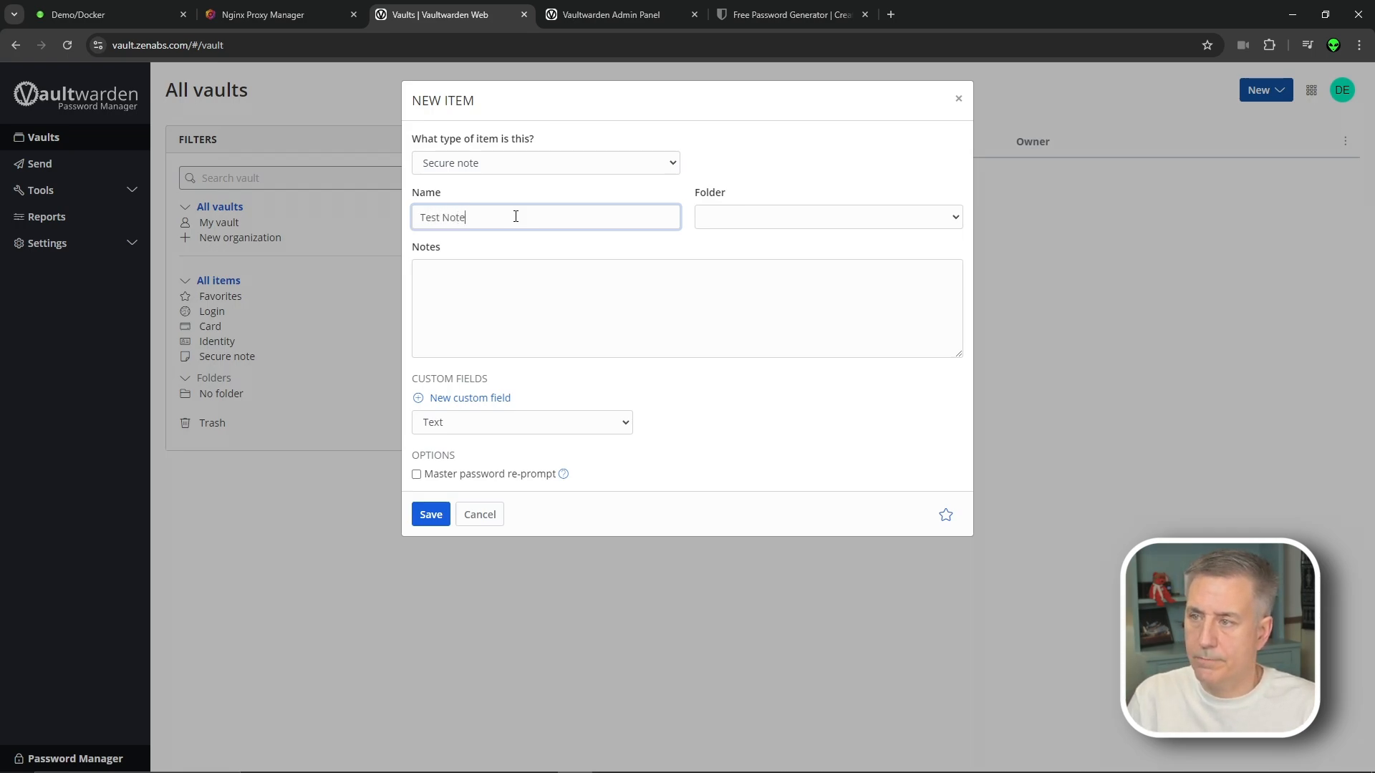
click(817, 219)
click(814, 217)
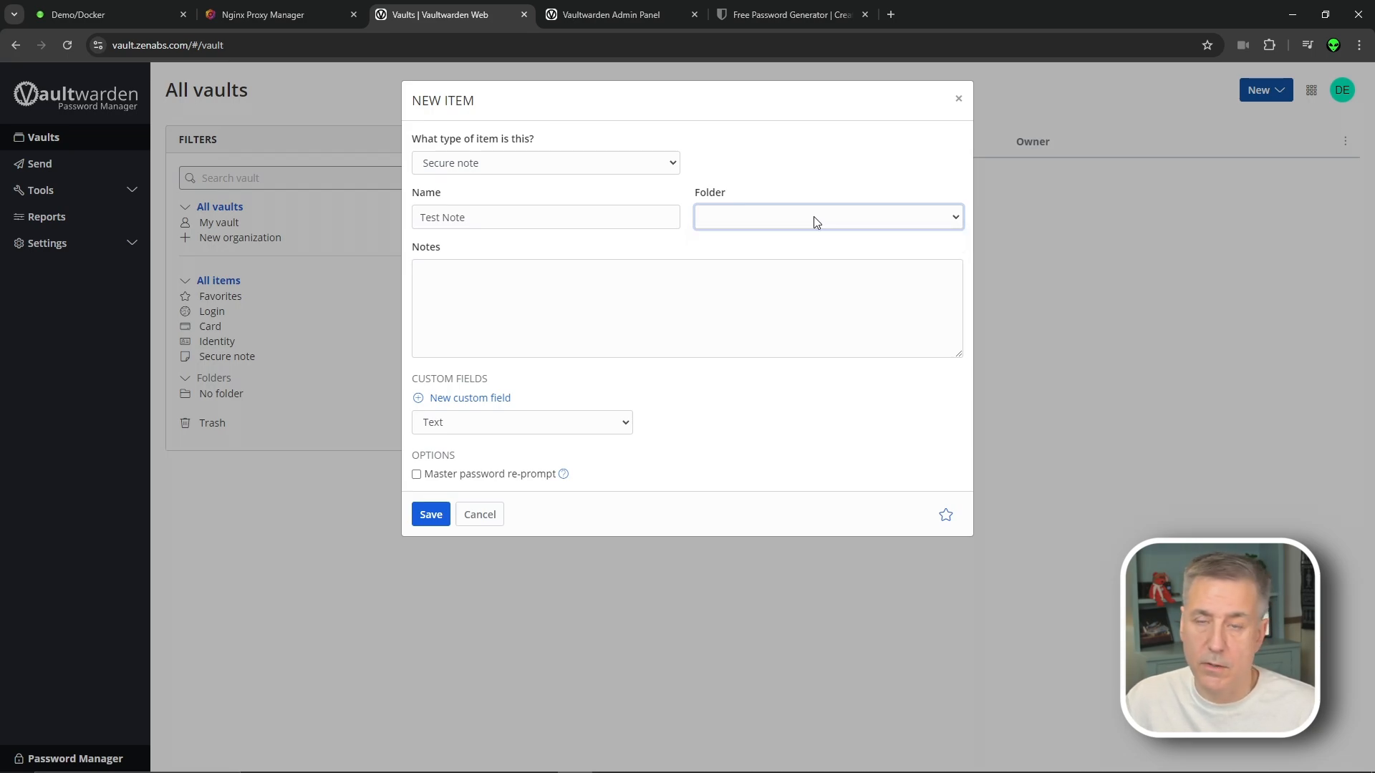
Add the note text 'Super Secret Note goes here', keep a Text custom field, and save
click(599, 292)
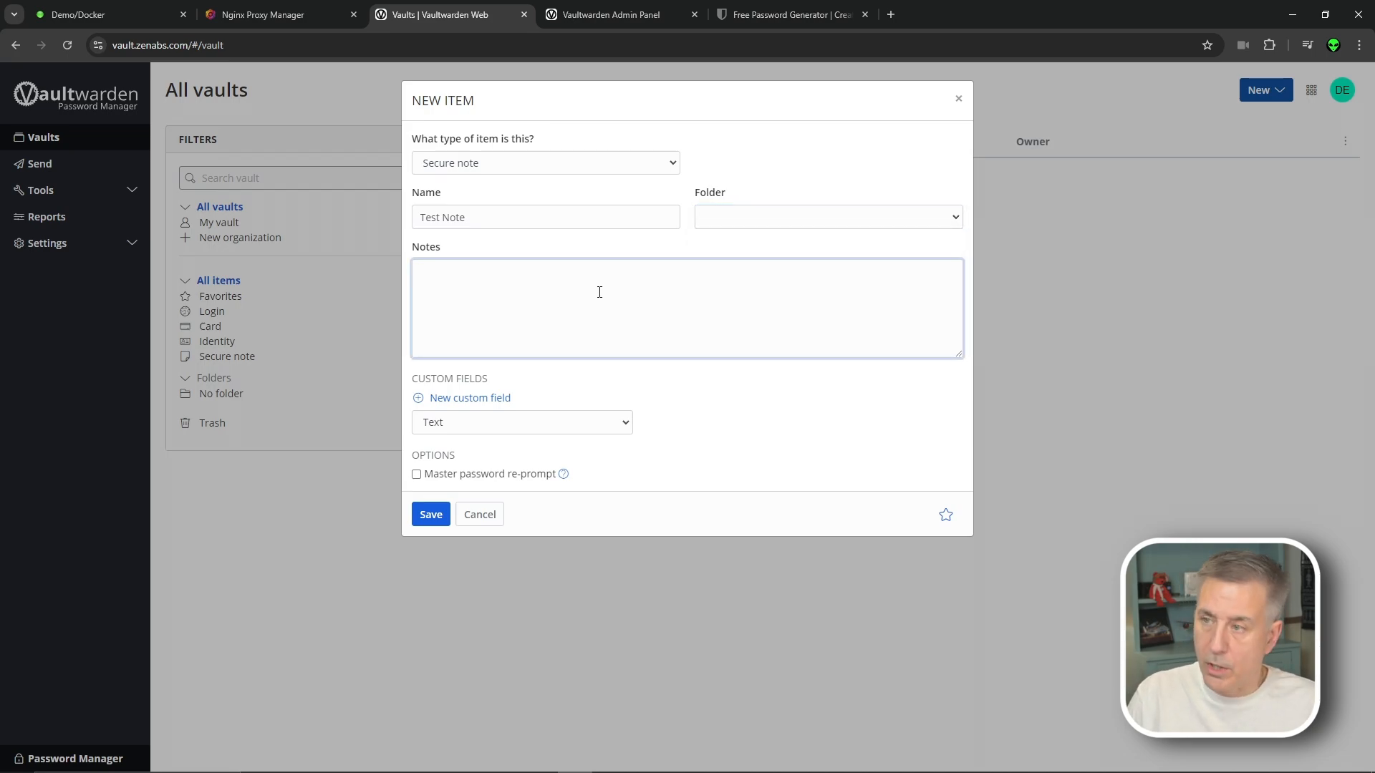
text(Super Secret No)
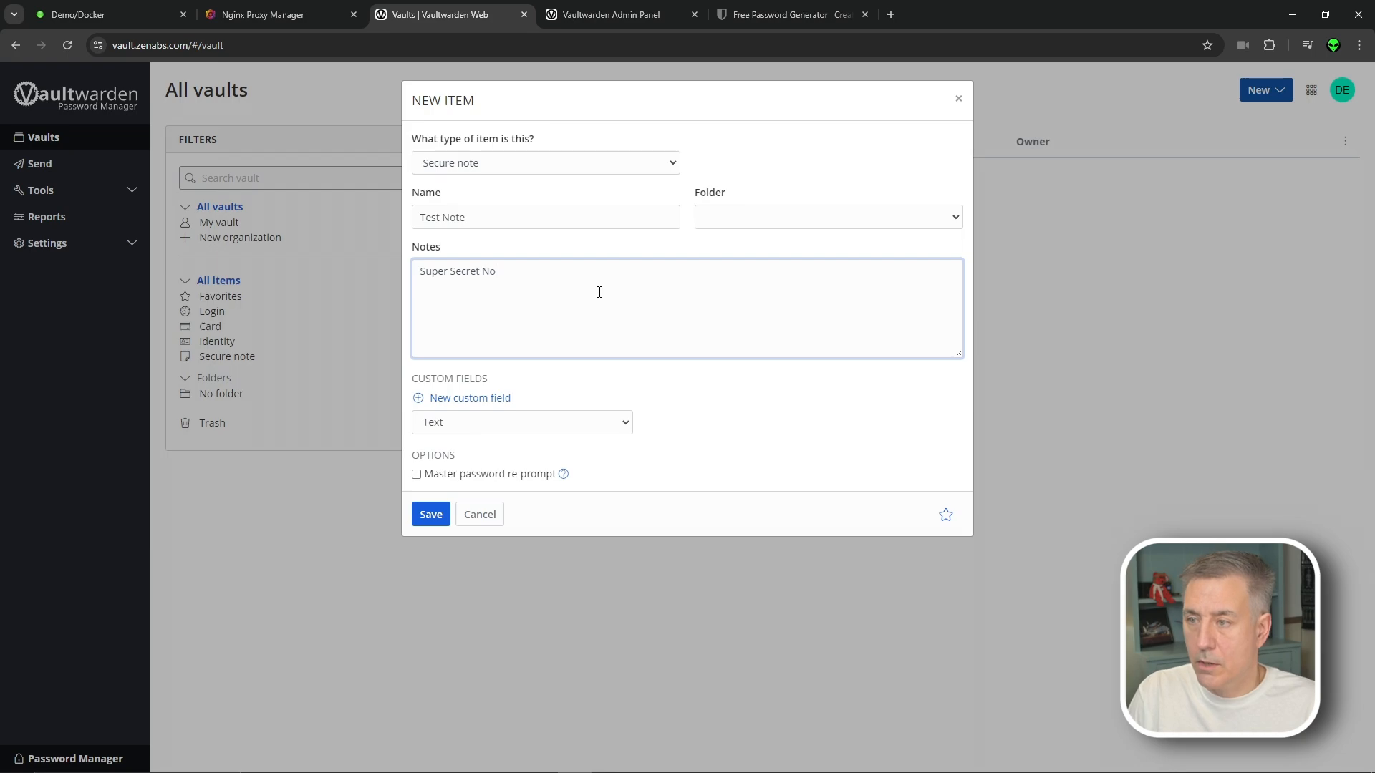
text(te goes here.)
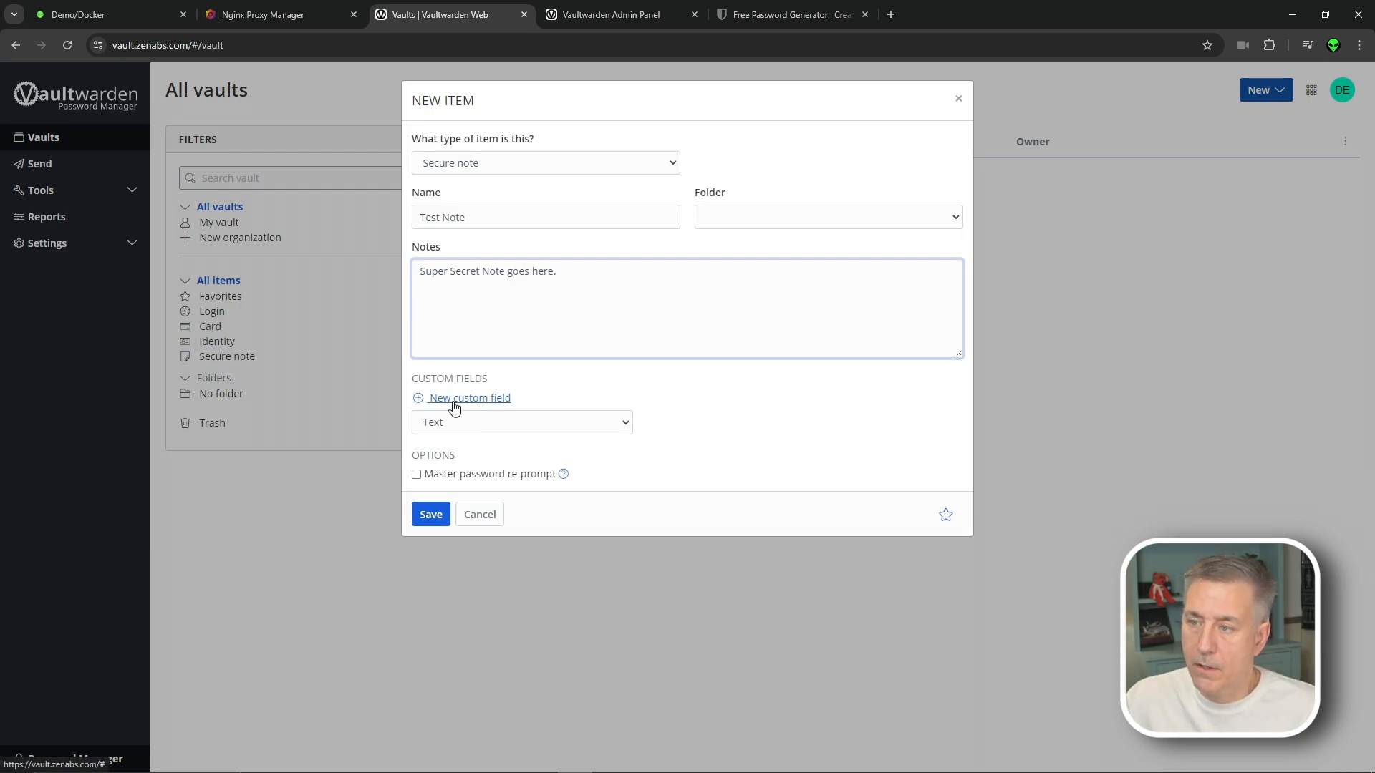
click(483, 420)
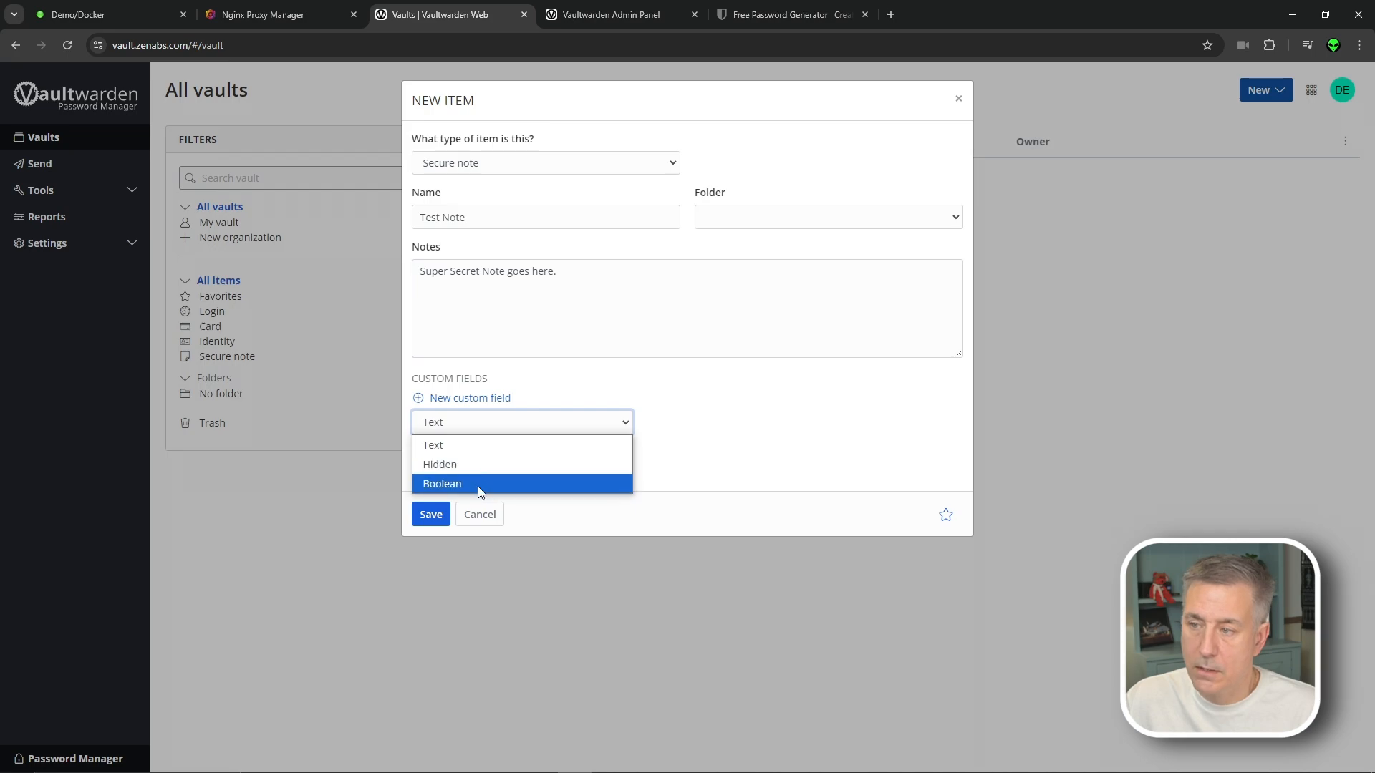
click(608, 376)
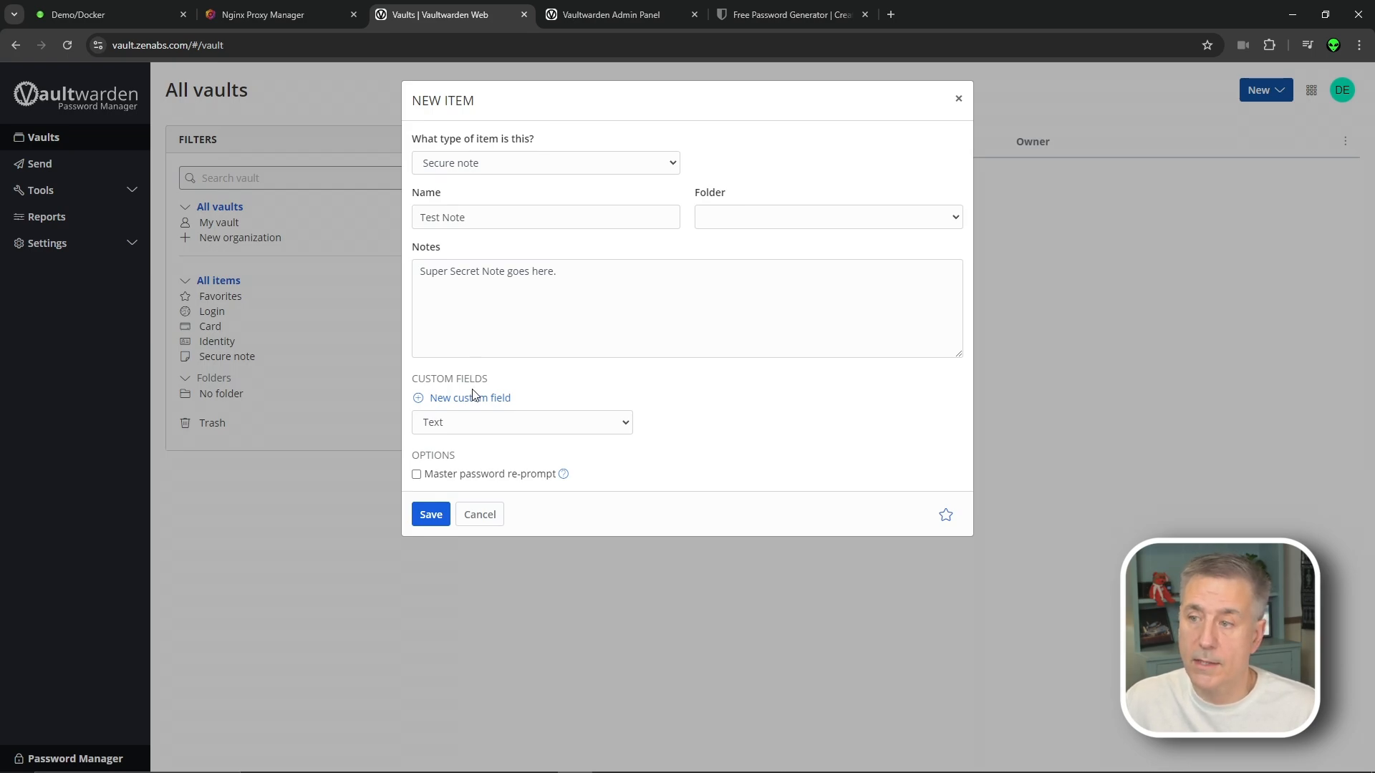
click(445, 518)
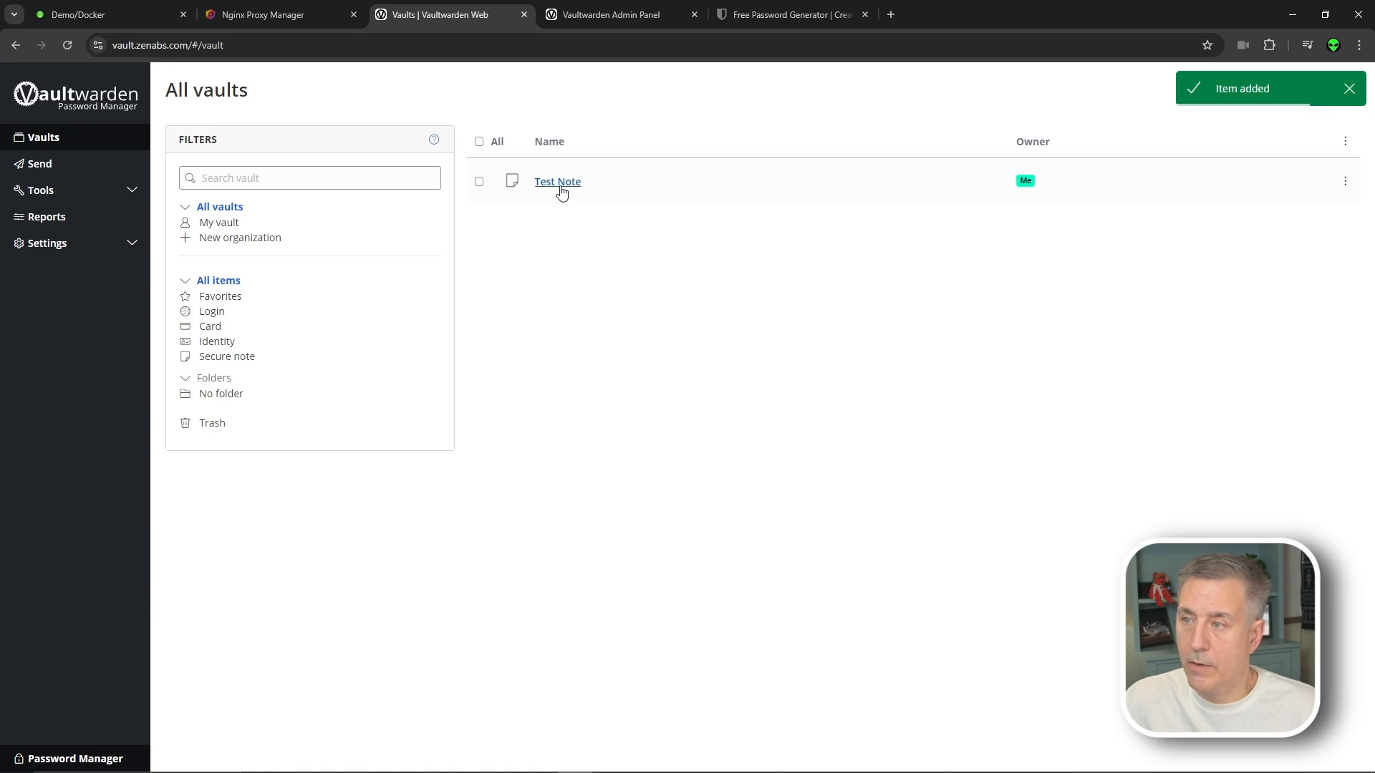
click(1265, 89)
Create a new Login named 'Website' with its username and a pasted password
click(1260, 118)
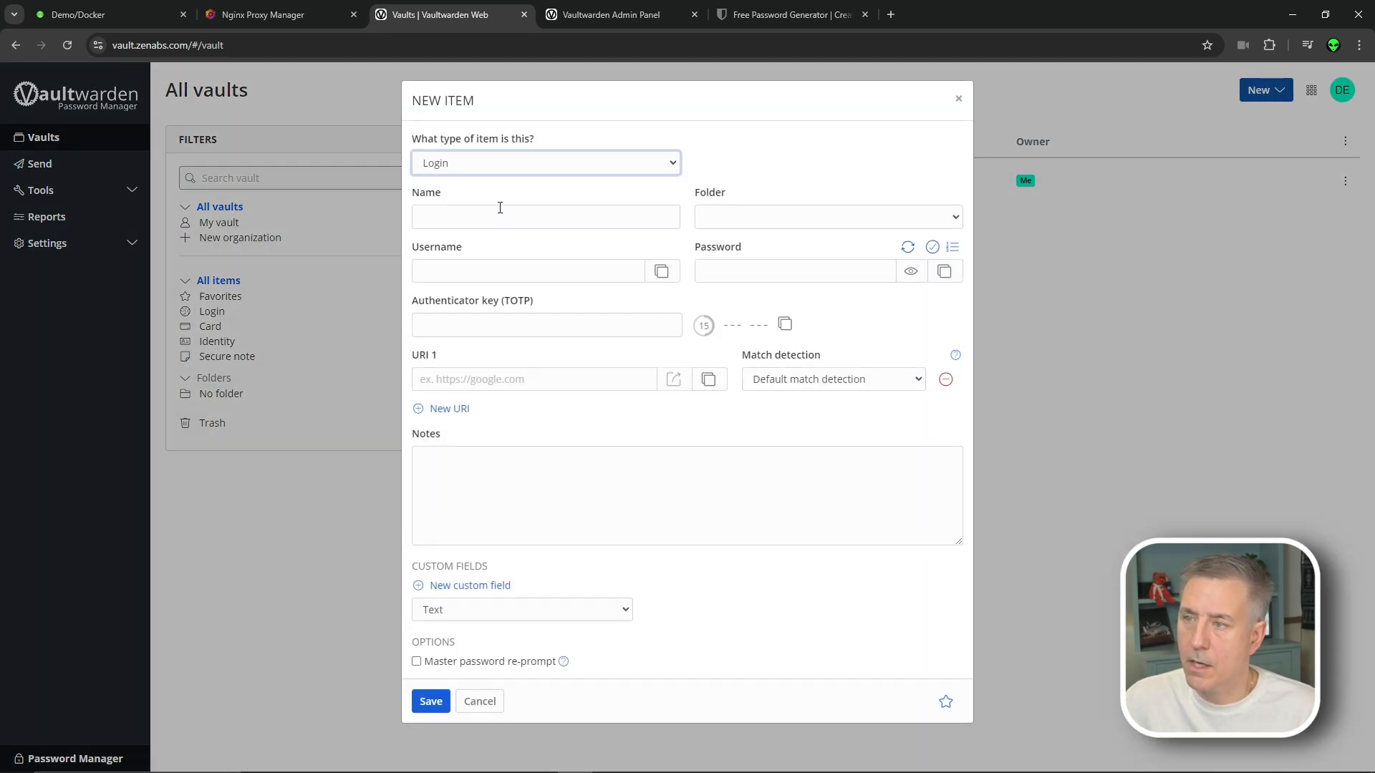
click(501, 212)
text(Website)
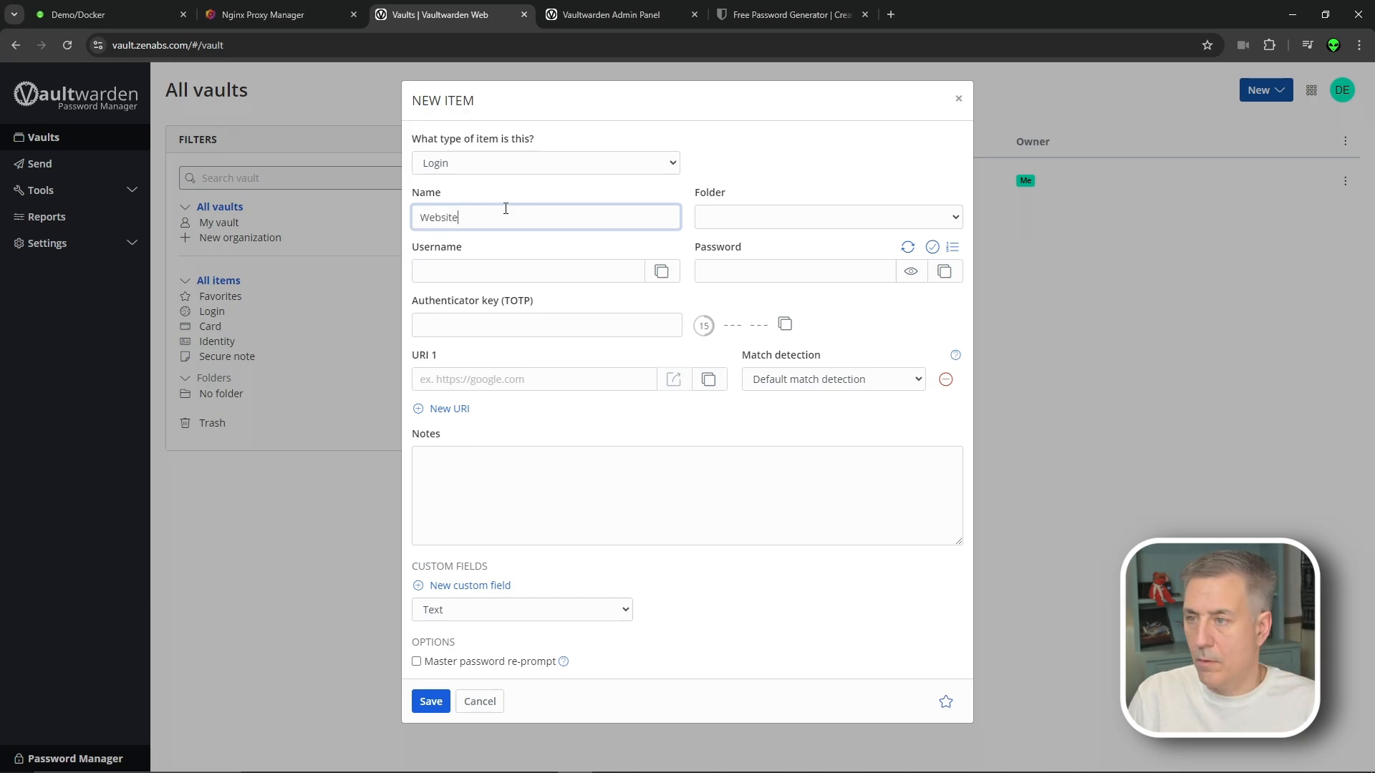
click(489, 274)
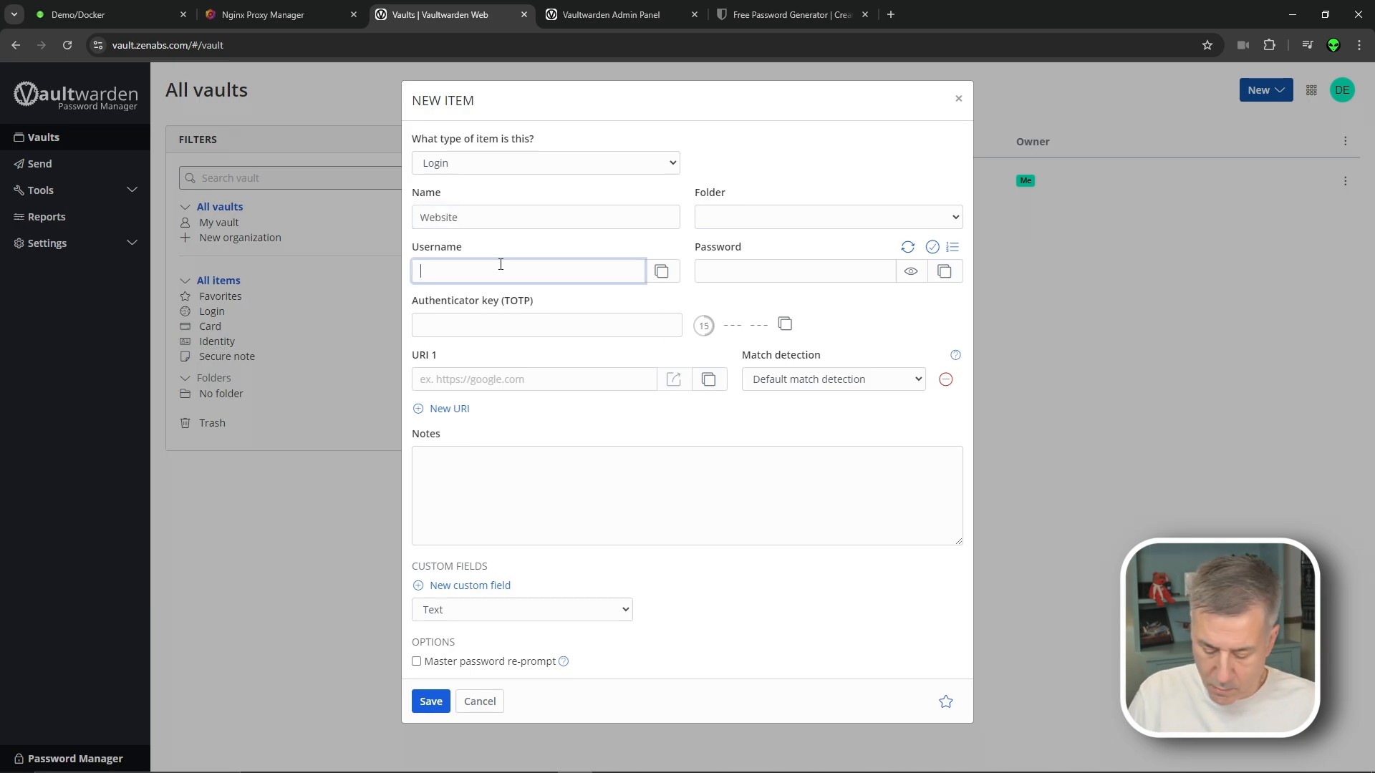
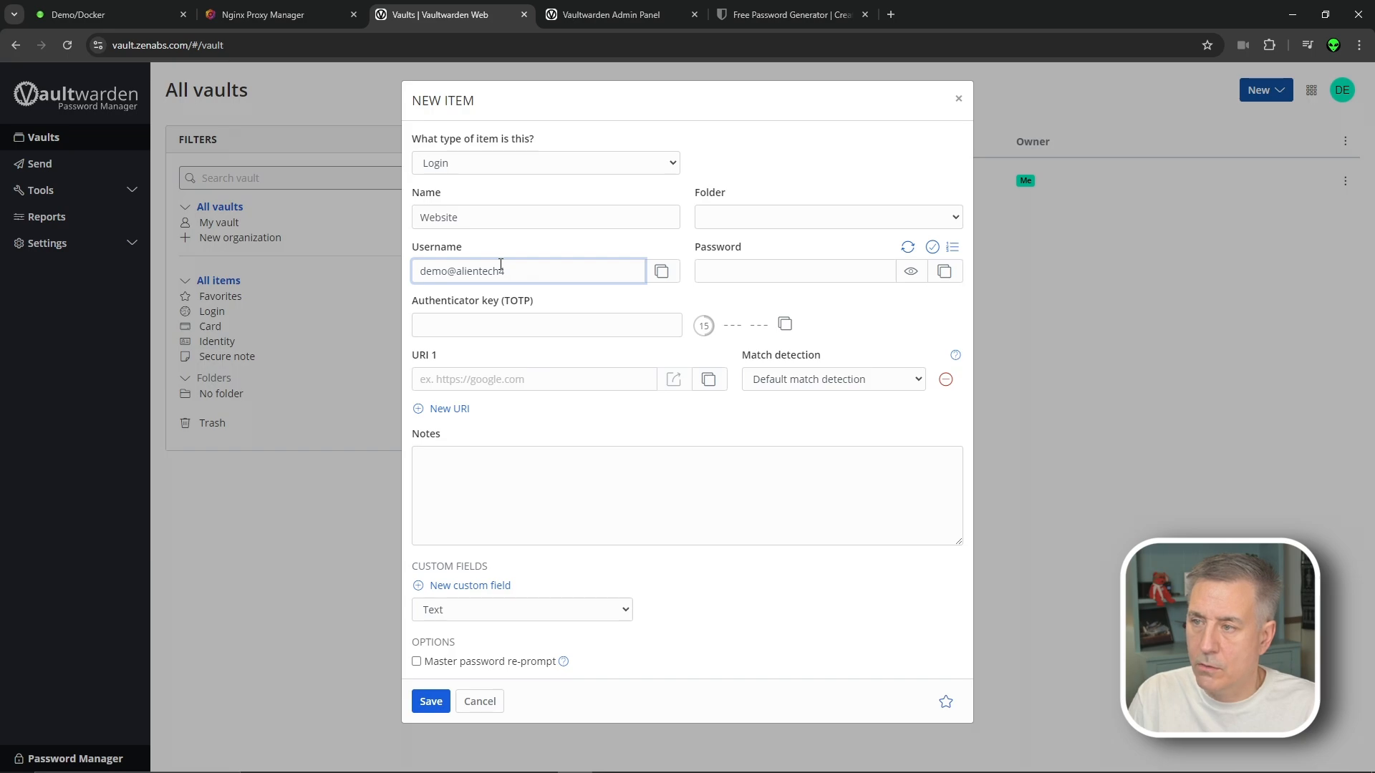
click(760, 275)
key(ctrl+v)
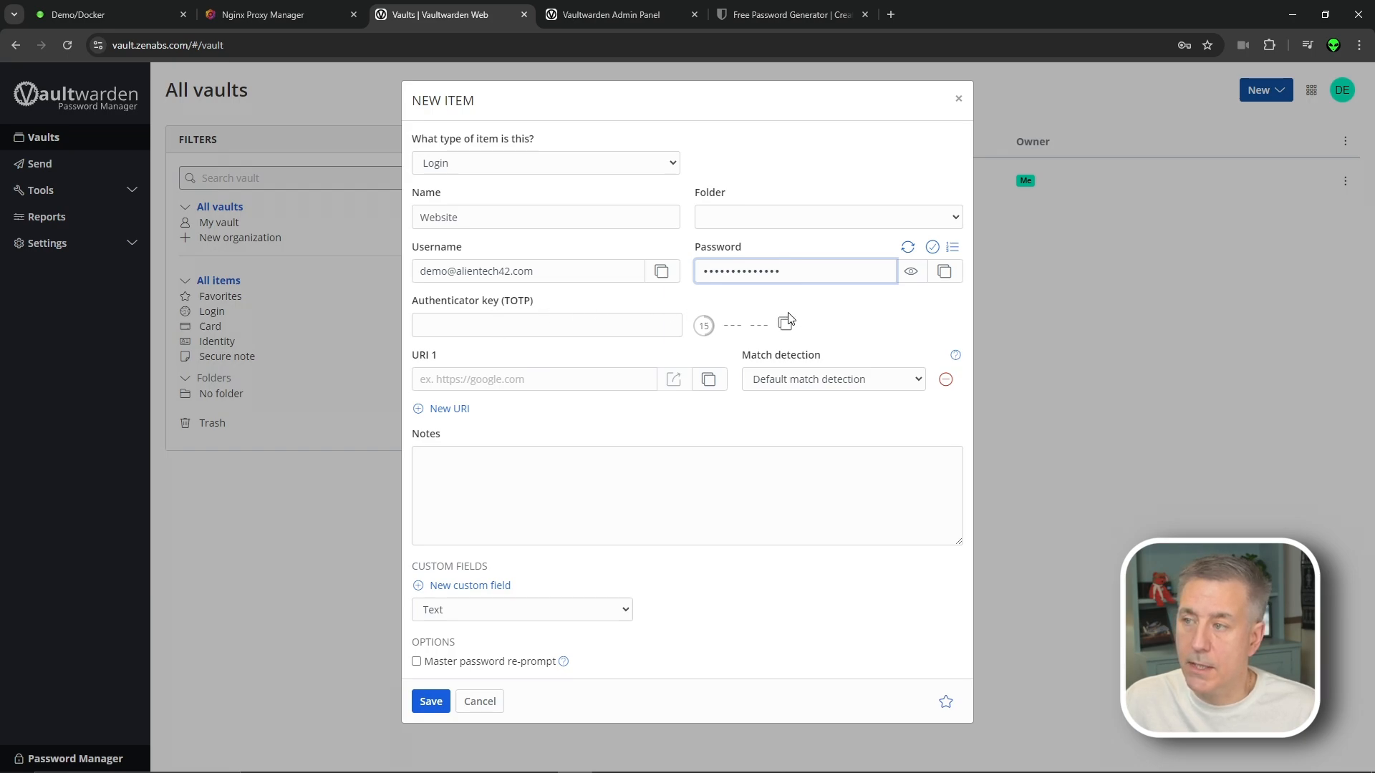
Set URI vault.zenabs.com with default match detection, add note 'VaultWarden is awesome', and save
click(509, 381)
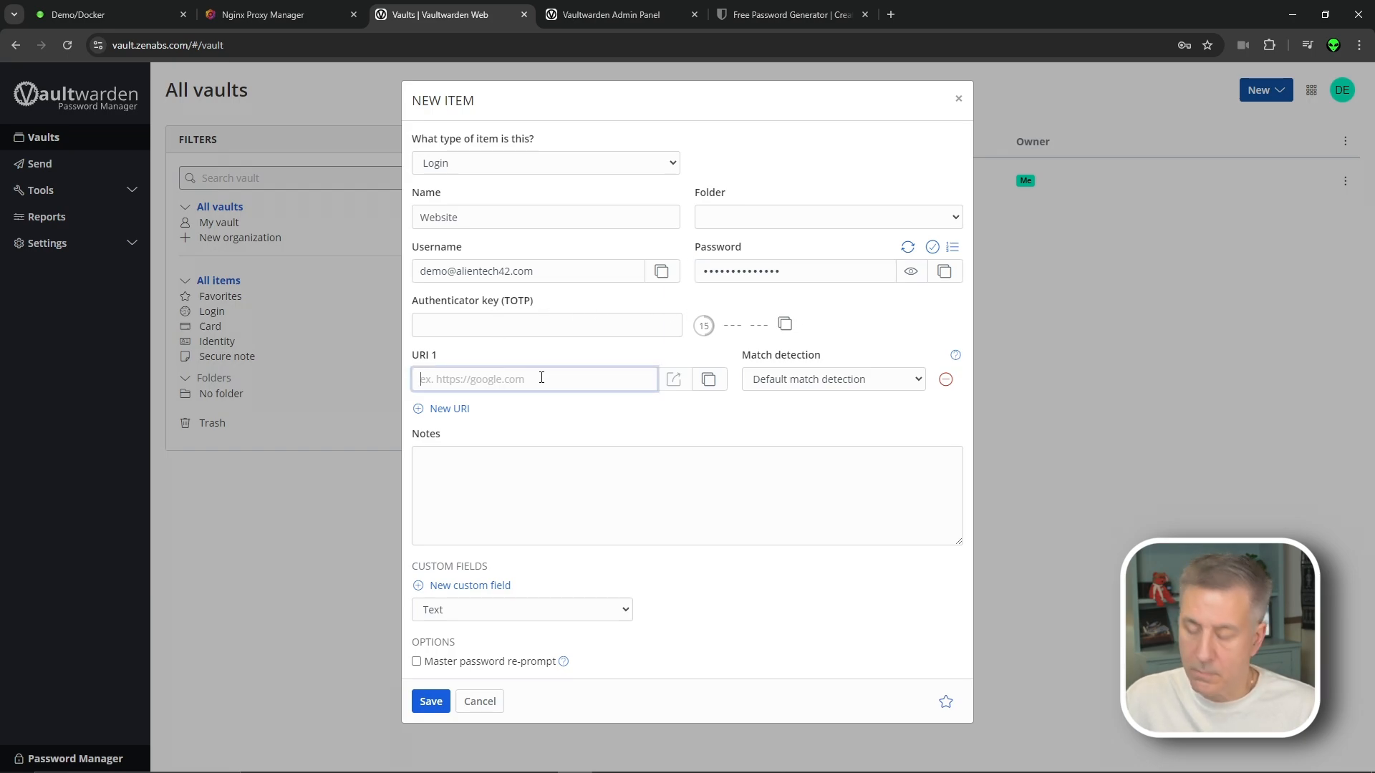
text(v)
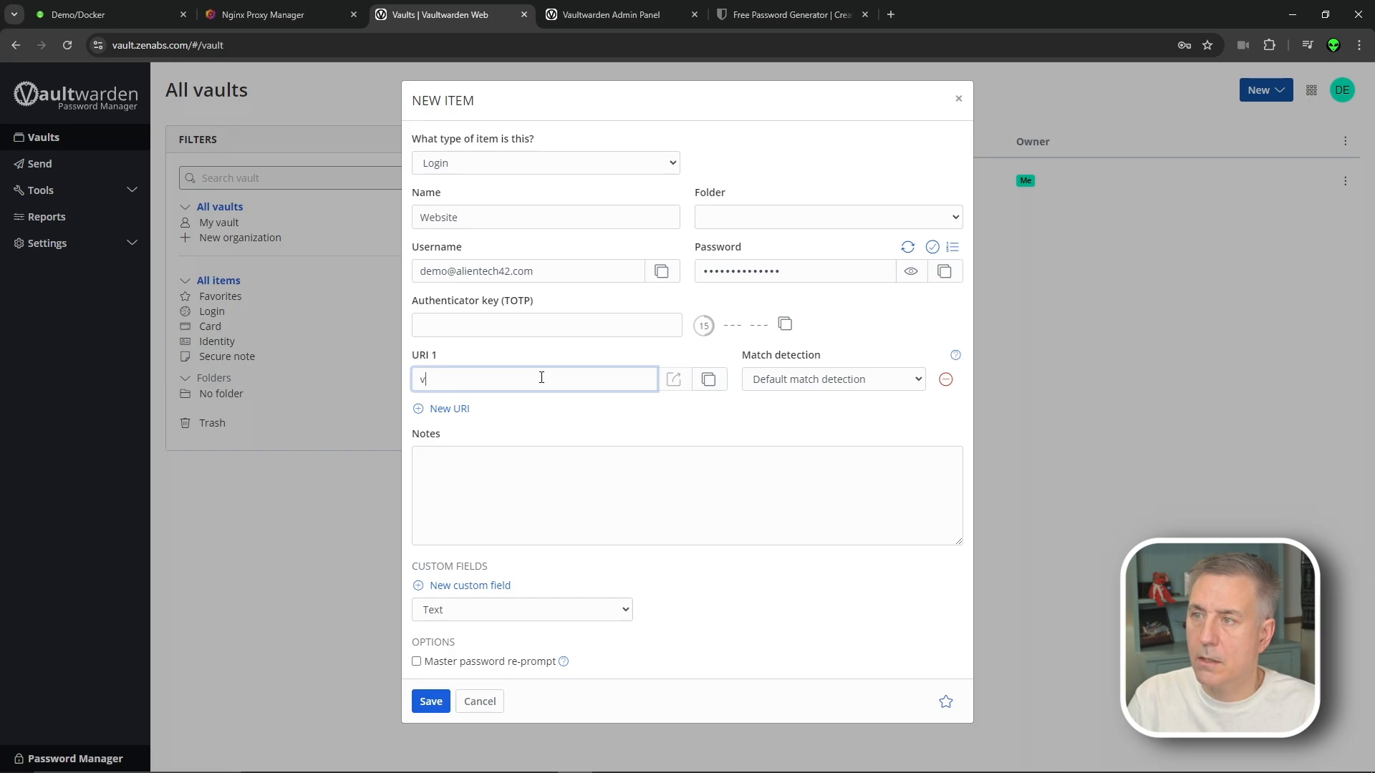
text(ault.ze)
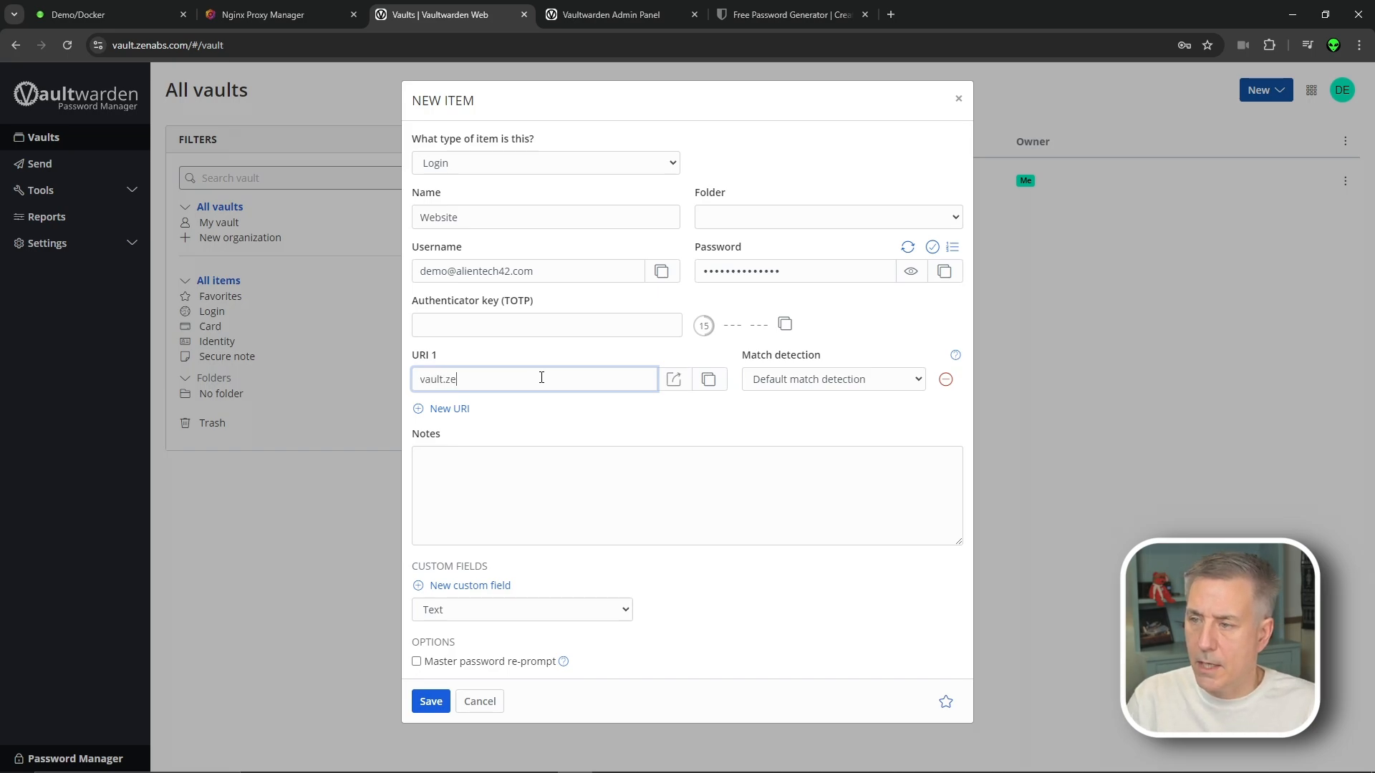
text(nabs.com)
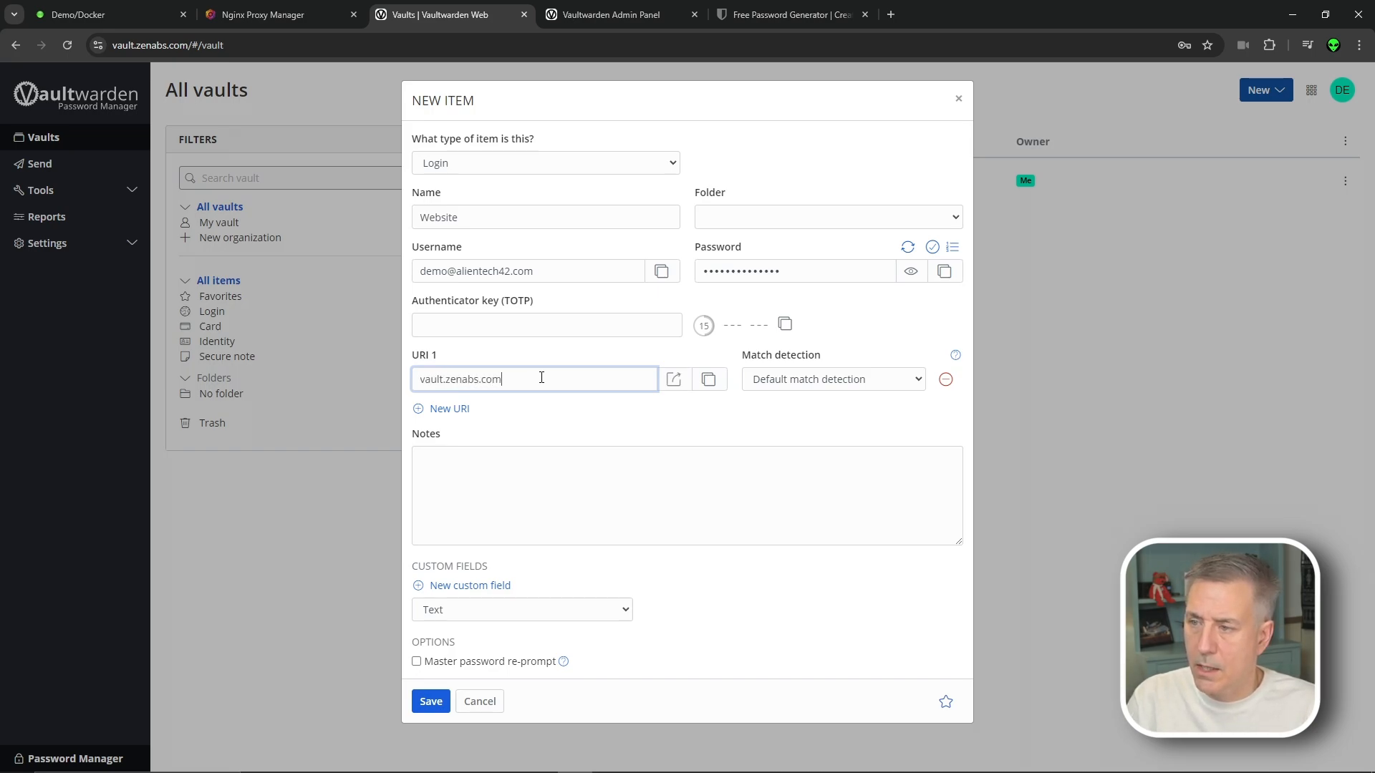
click(830, 380)
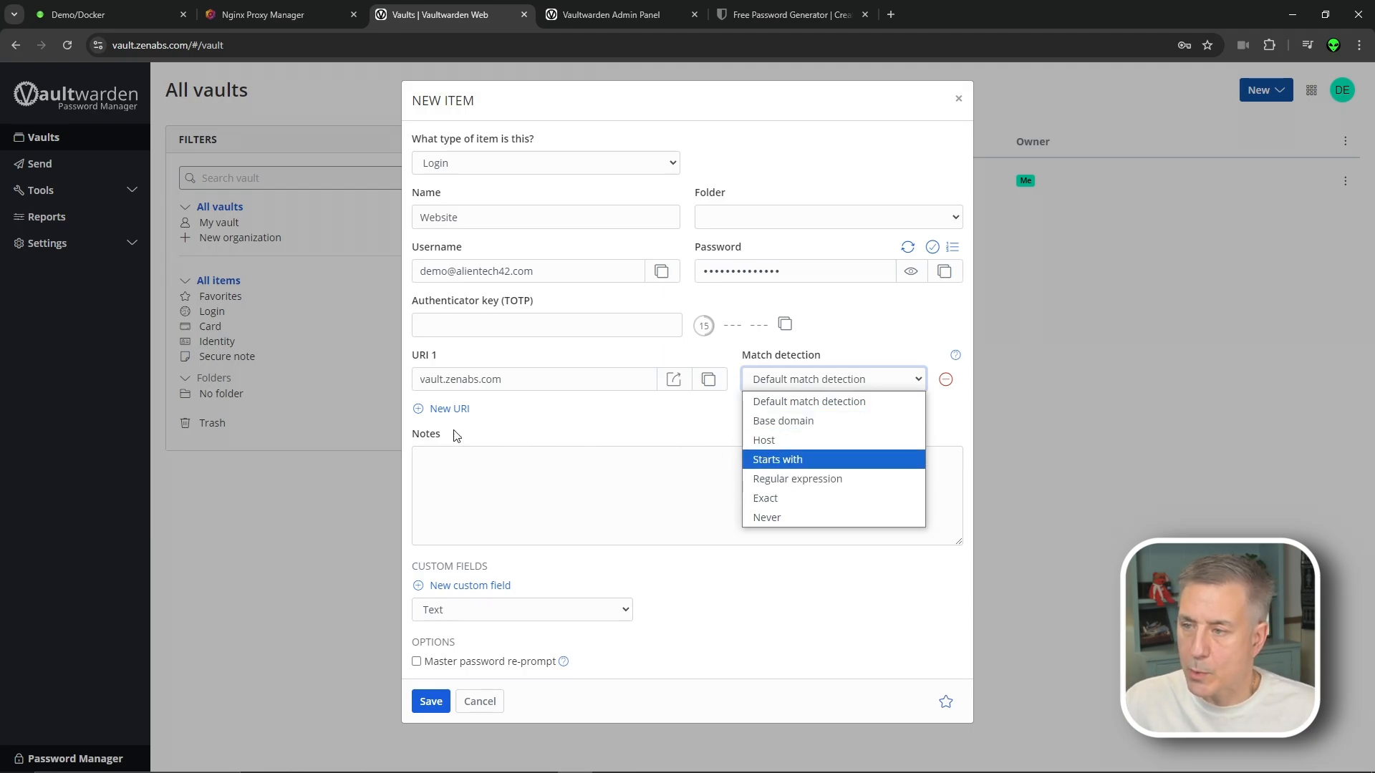
click(496, 467)
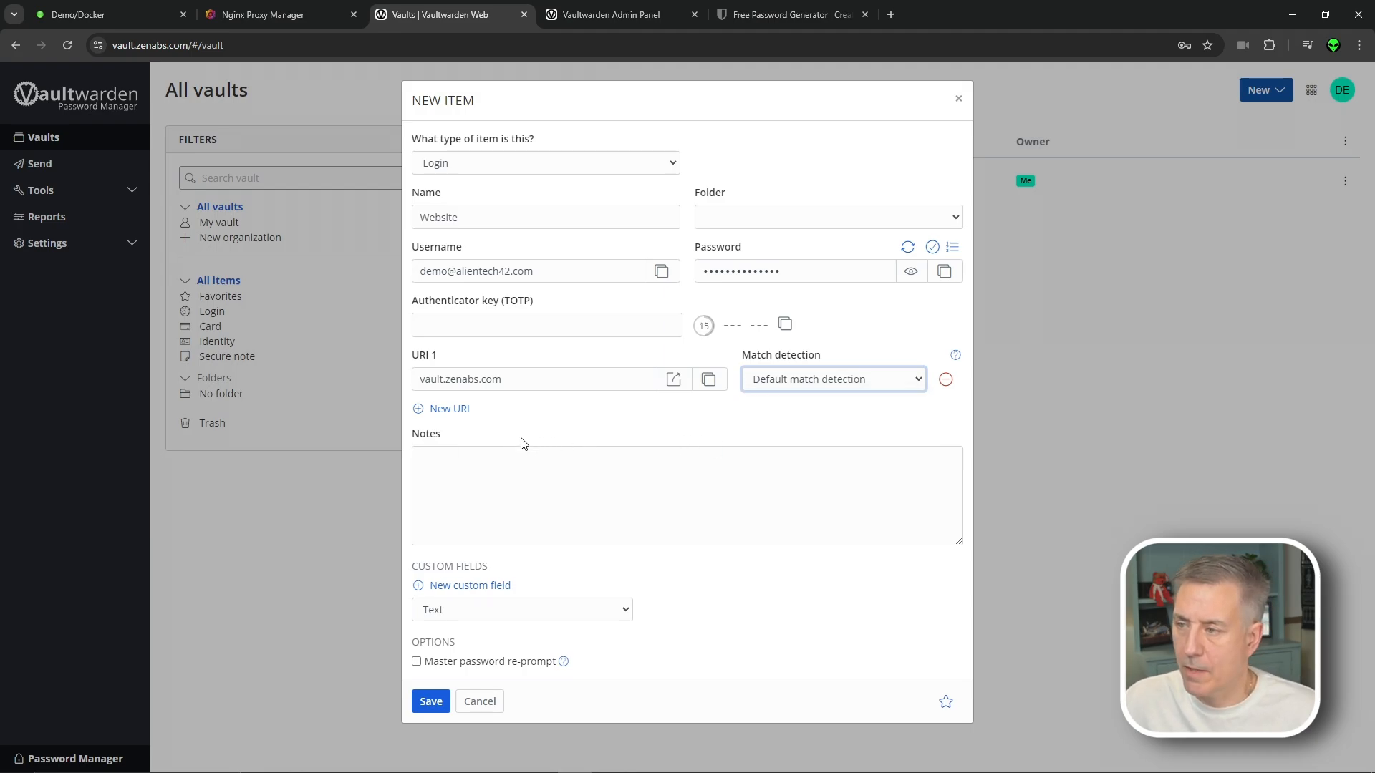
click(523, 504)
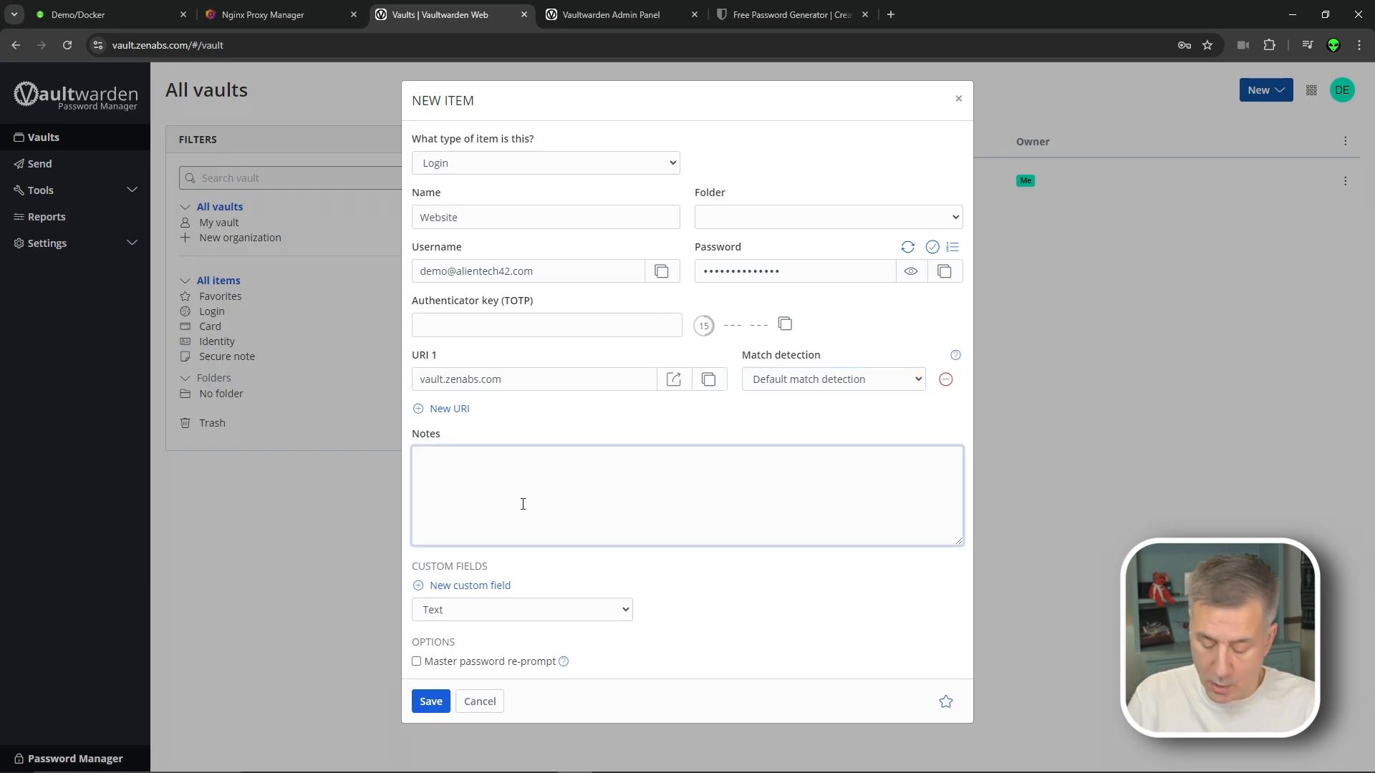
text(VaultWarden is a)
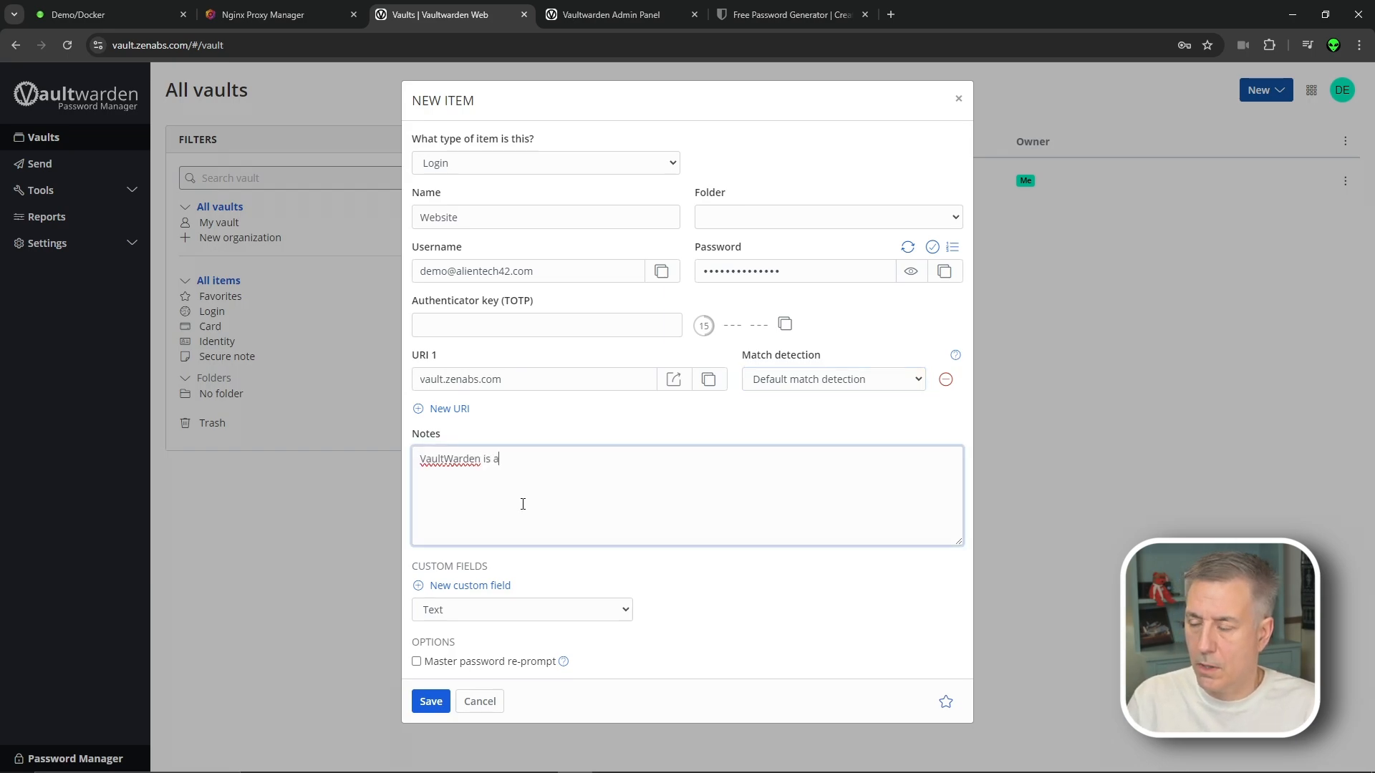
text(wesome)
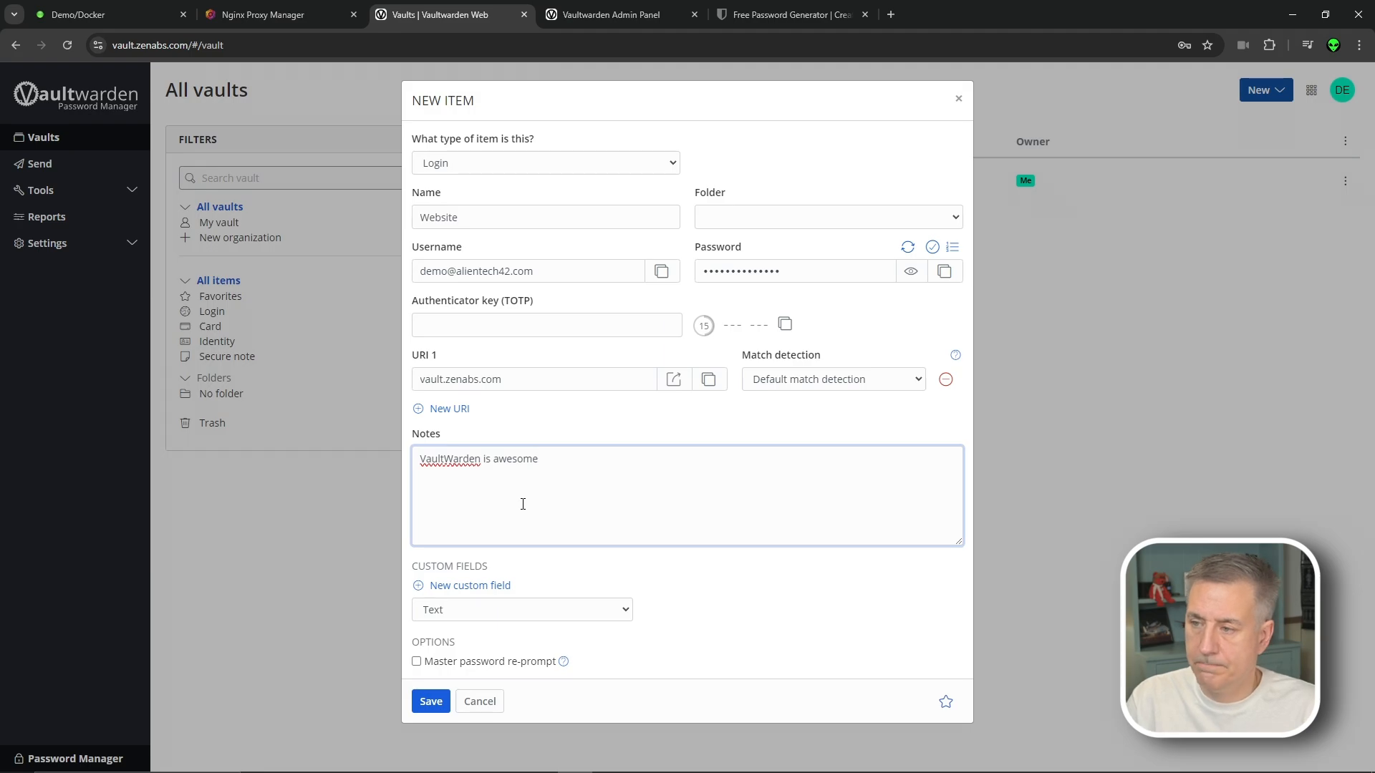
click(432, 701)
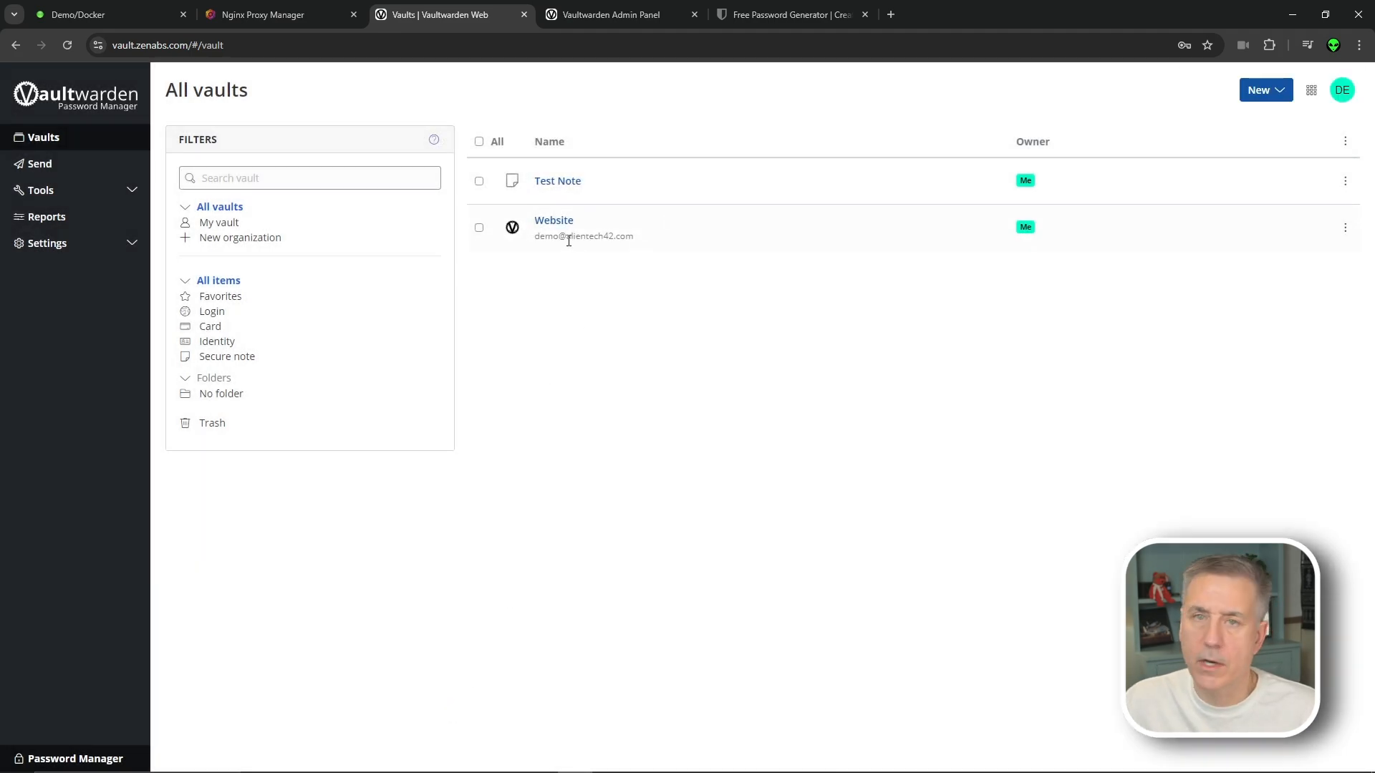
Start a new Identity item, enter its name, and set the title to Mr
click(1264, 89)
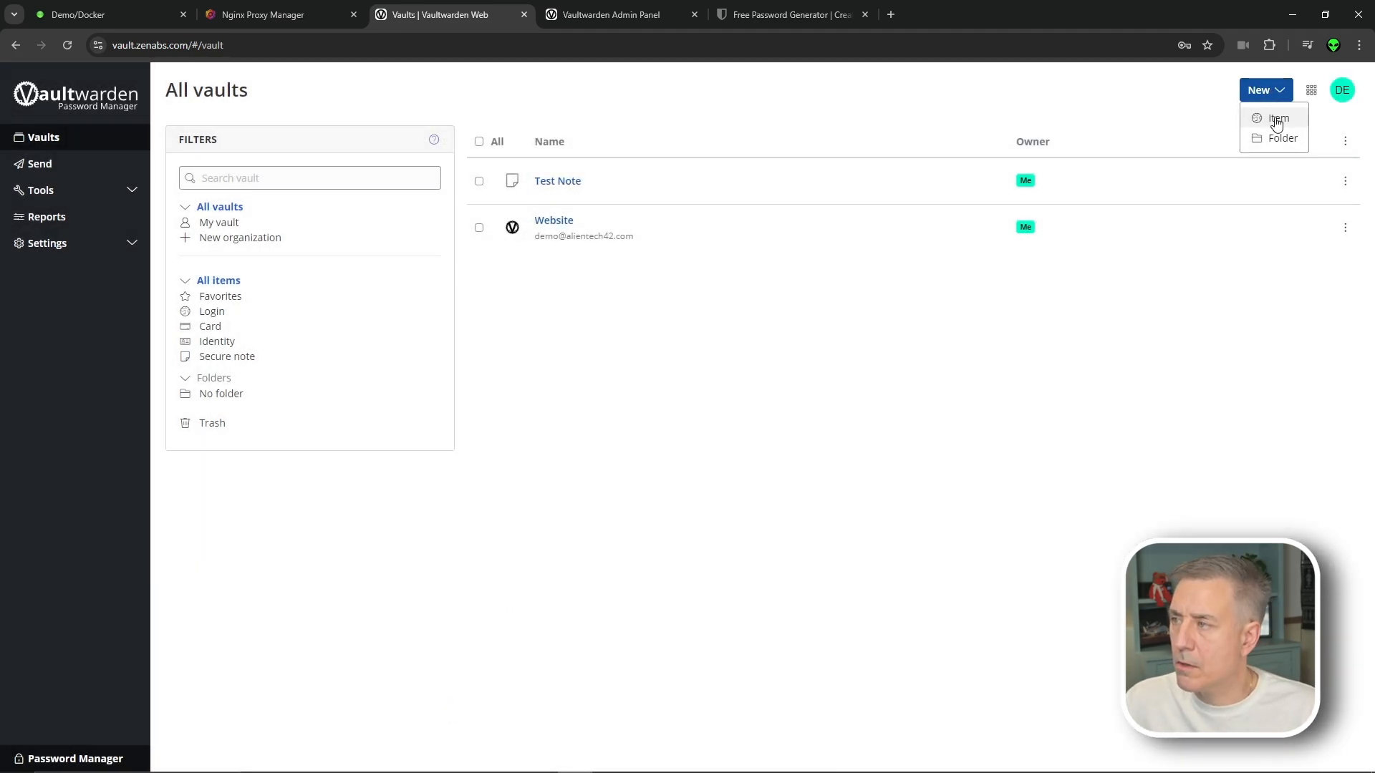
click(1274, 116)
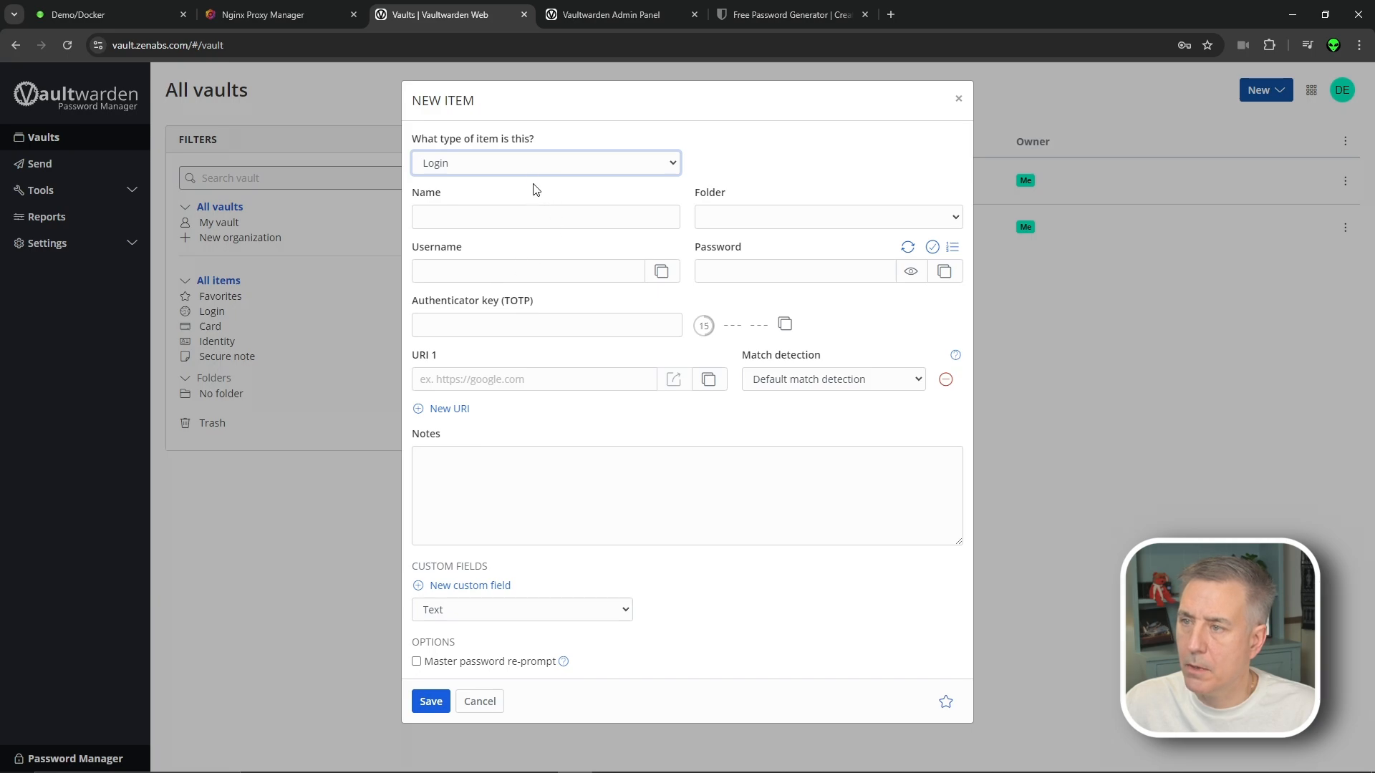
click(523, 163)
click(486, 224)
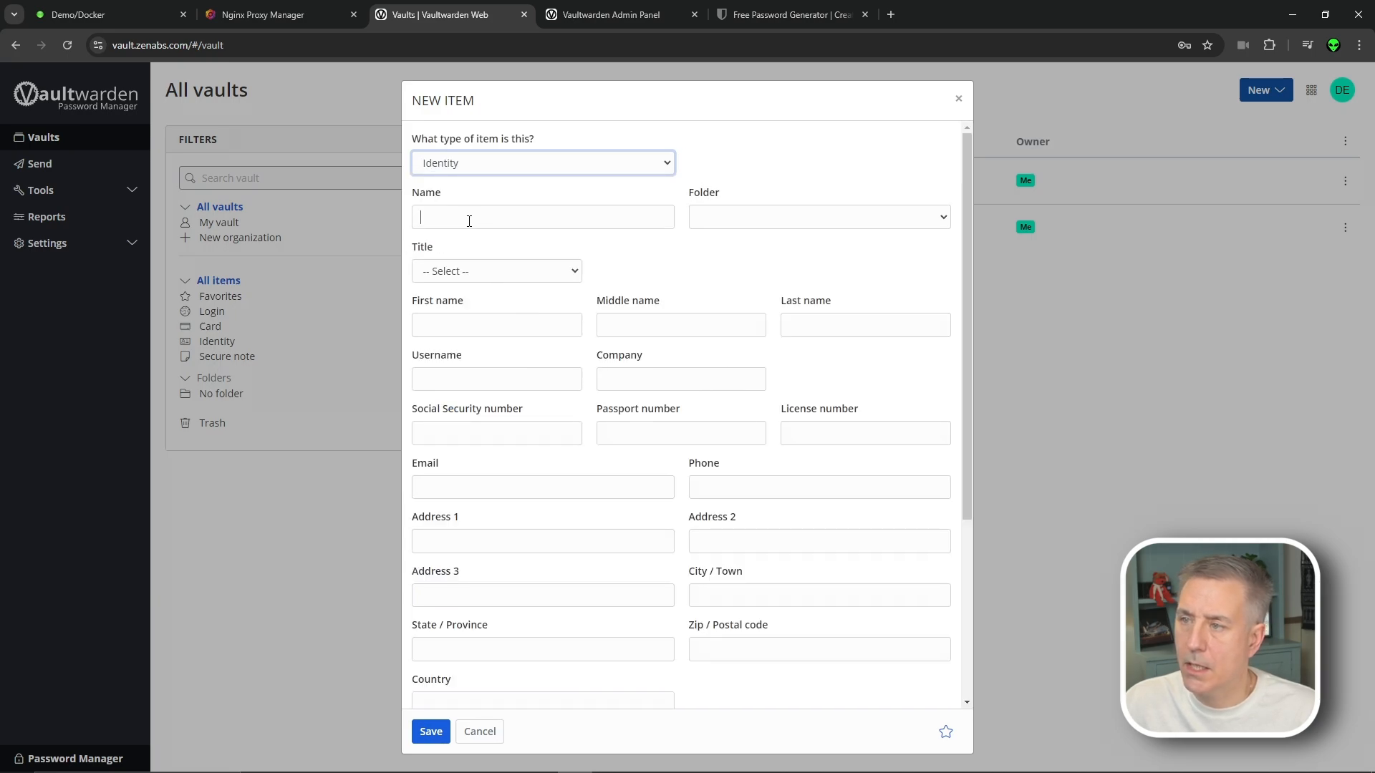
click(475, 209)
text(Jeff)
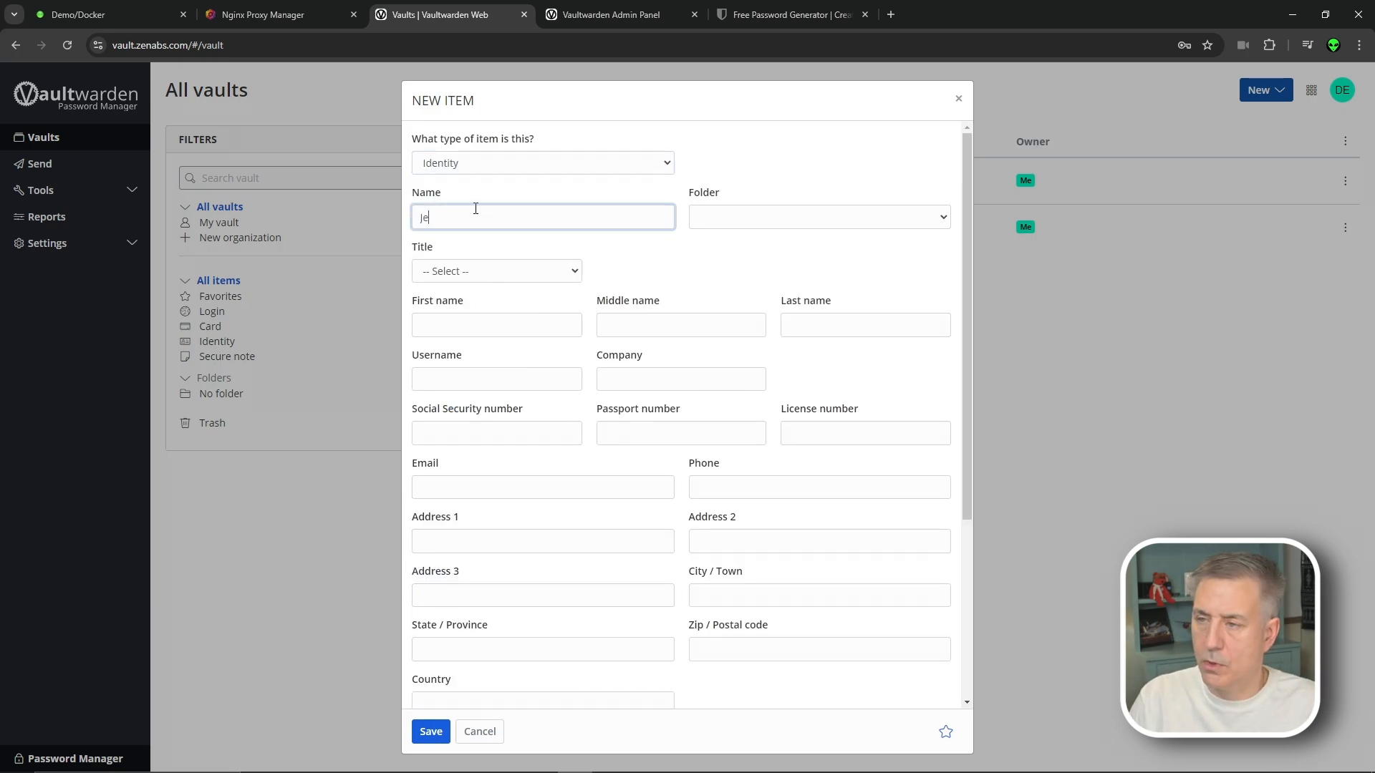
key(Tab)
key(Tab)
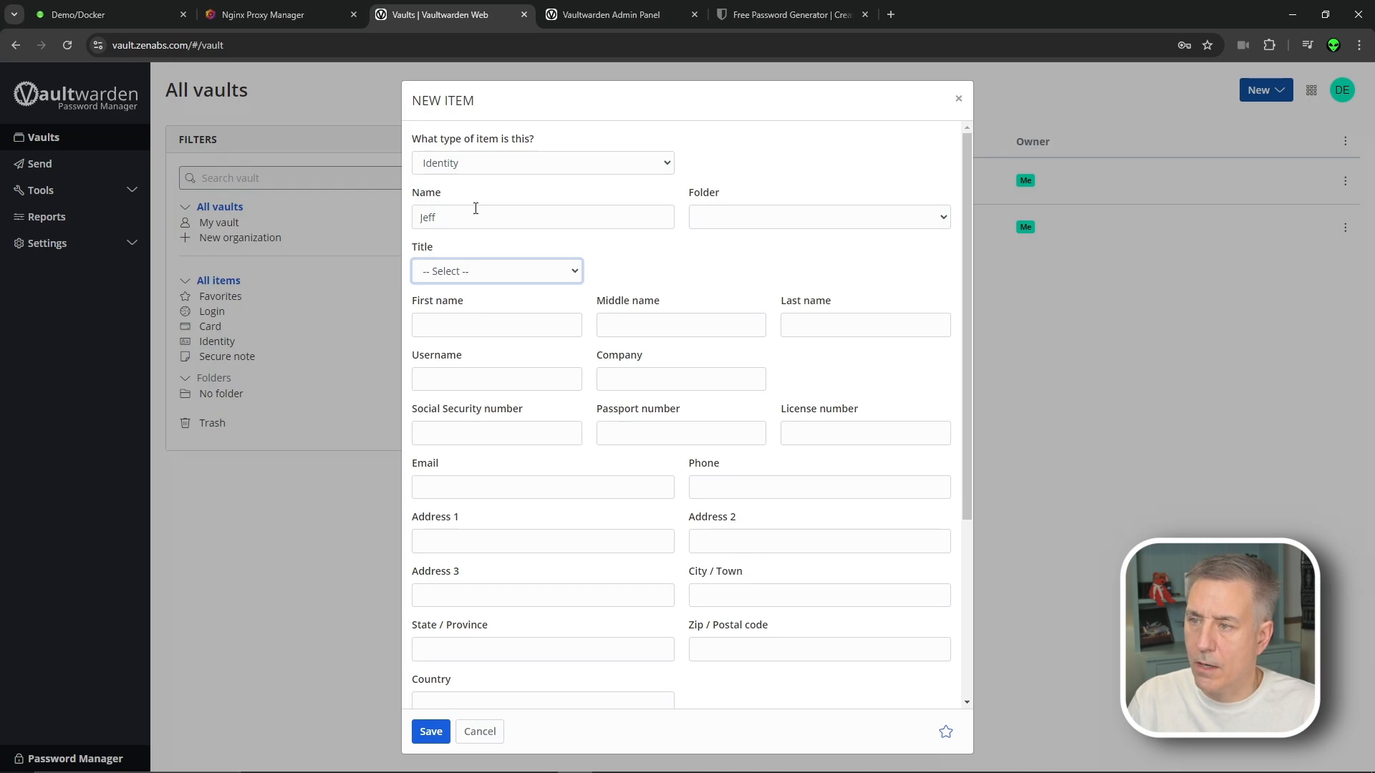
click(457, 270)
click(491, 316)
key(Tab)
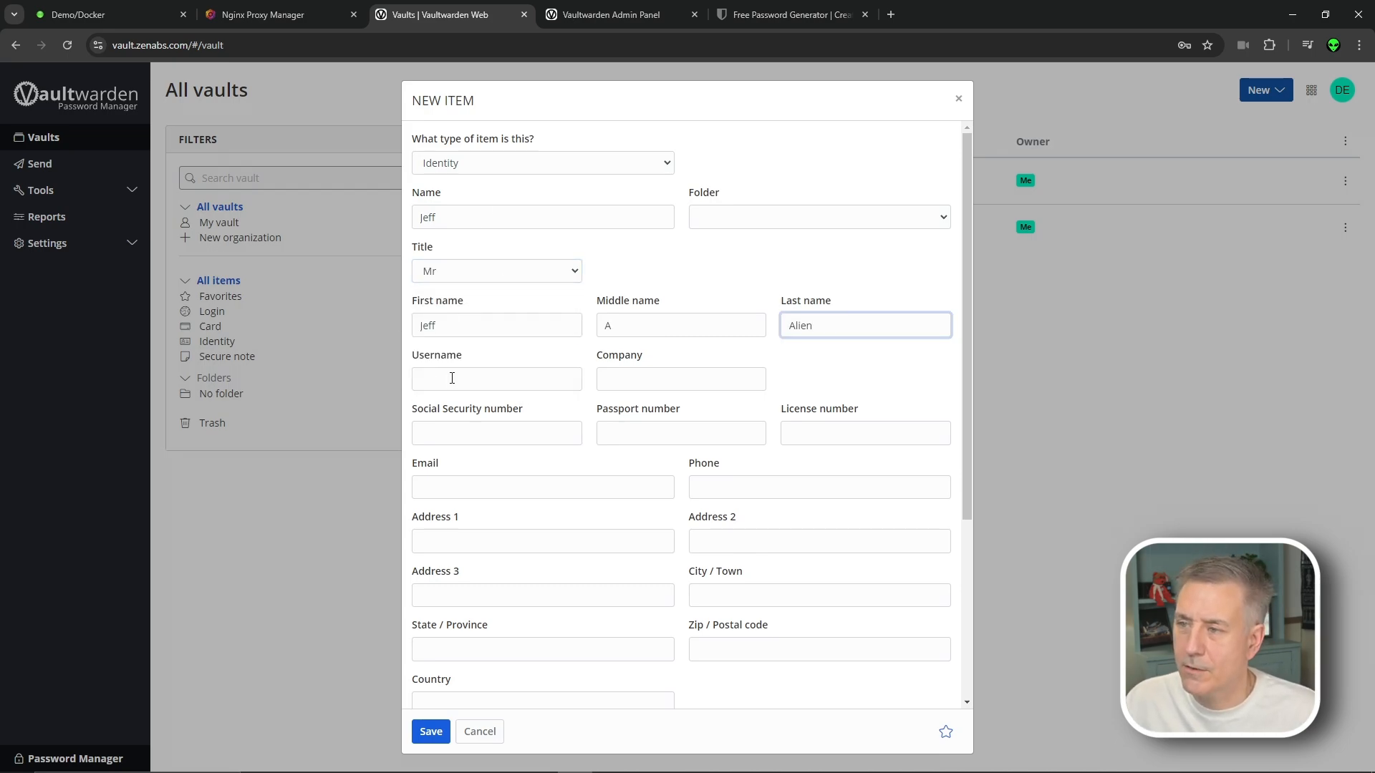
Fill in the first name, company, social security, passport and license numbers
click(447, 378)
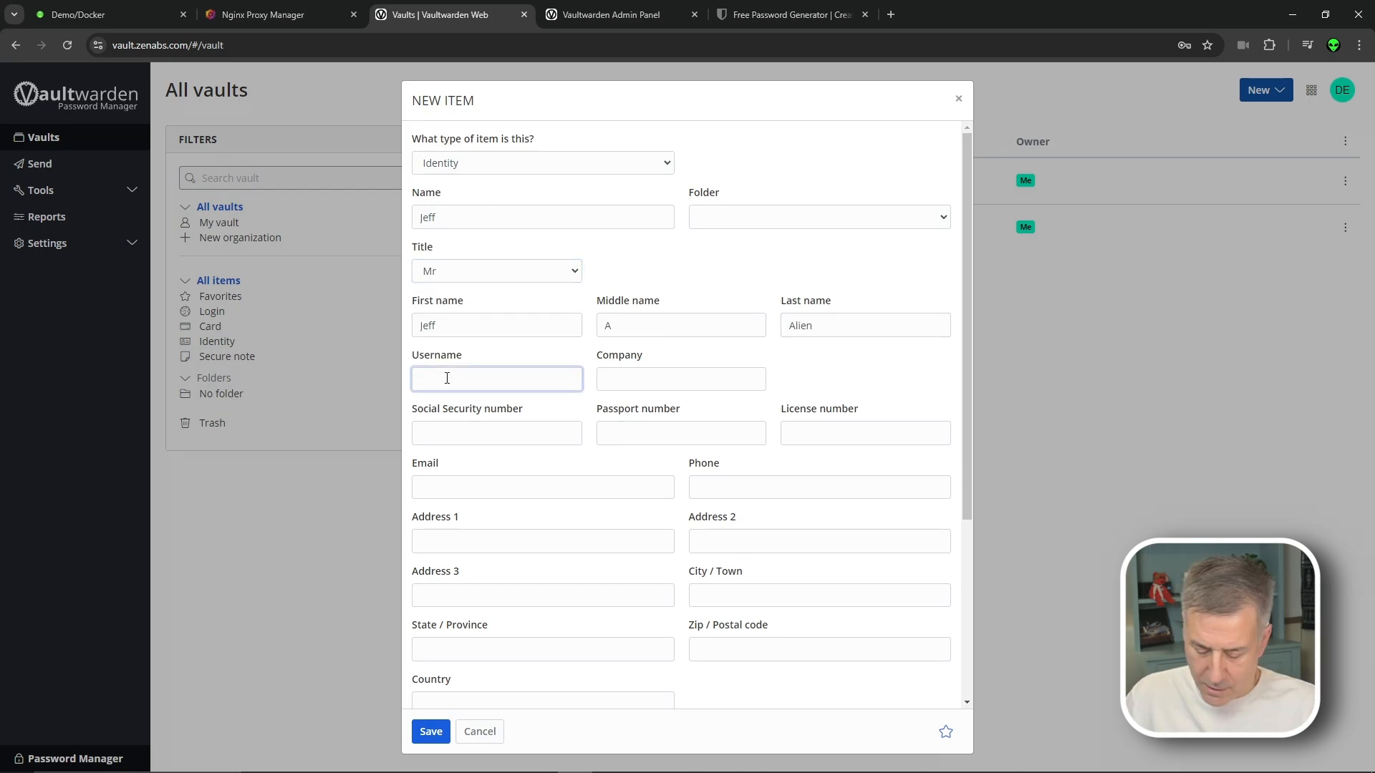
text(Jeff)
key(Tab)
text(All)
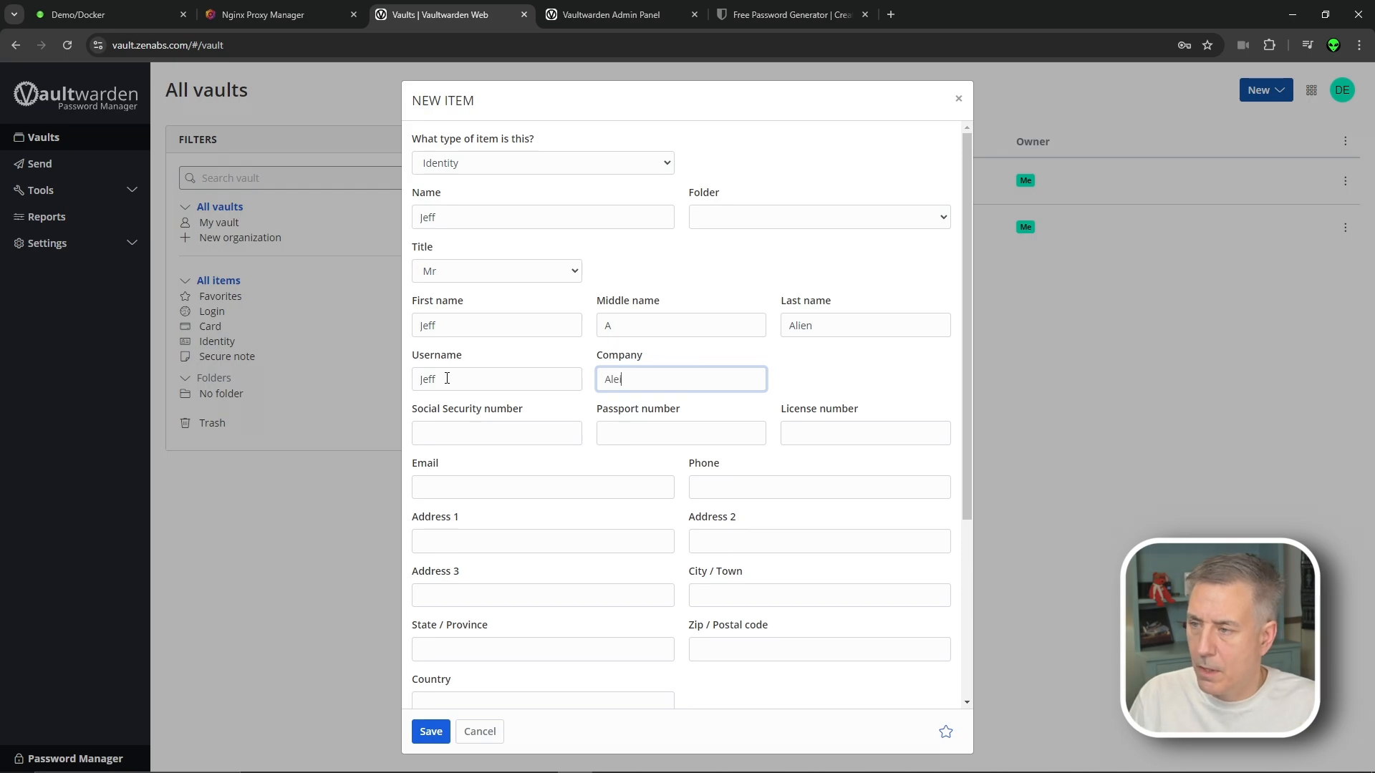
text(enTech42)
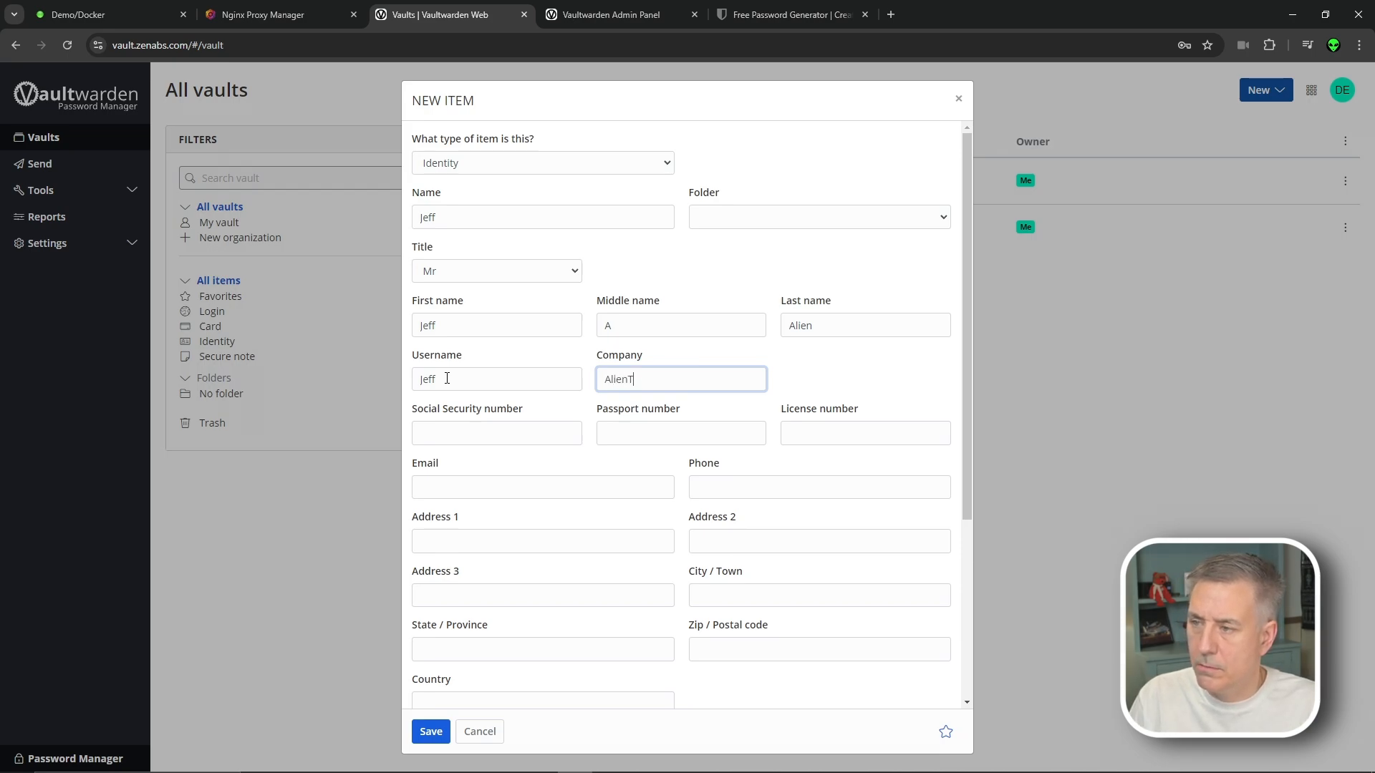
click(487, 426)
click(663, 431)
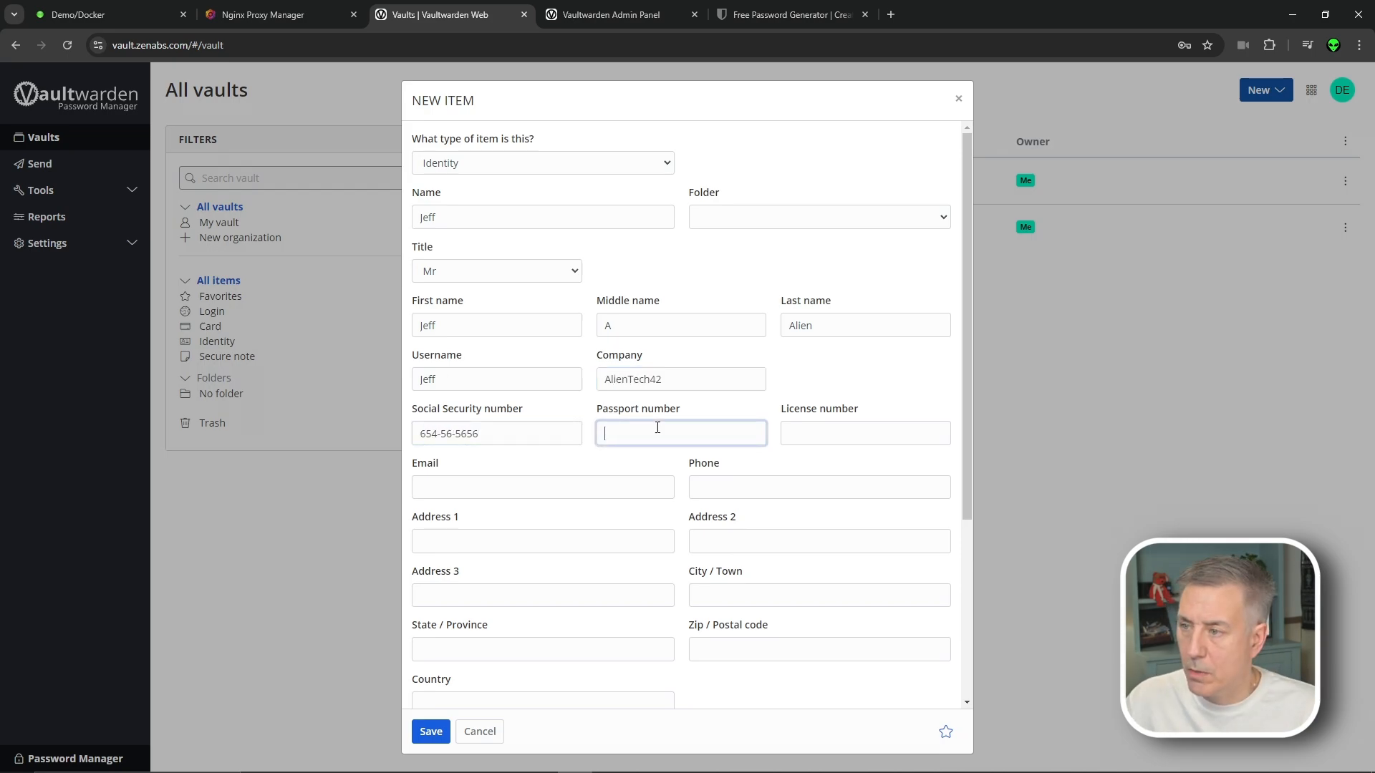
click(838, 432)
Enter the e-mail, phone number, street address and zip code, then save the identity
click(556, 486)
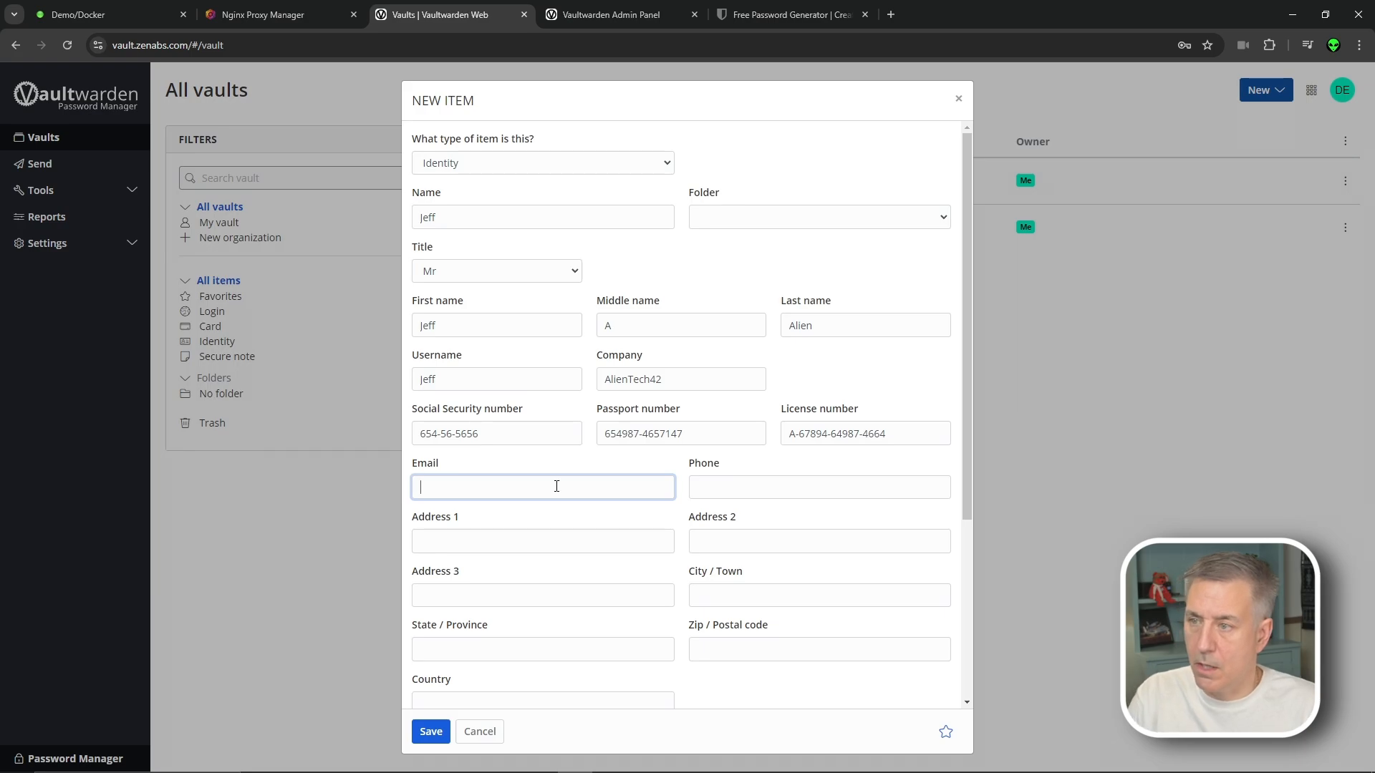
key(Tab)
text(555-555-1212)
click(461, 533)
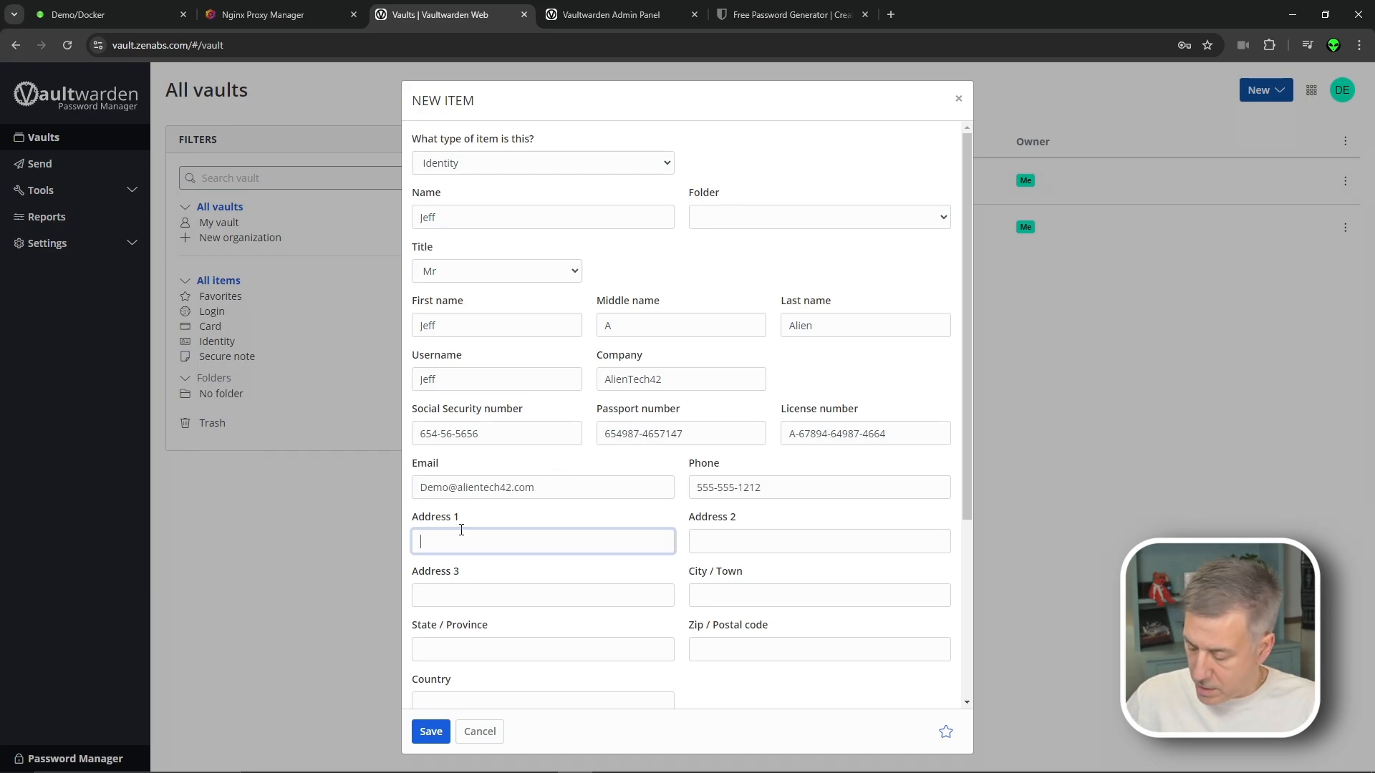
key(Tab)
key(Tab)
key(Tab)
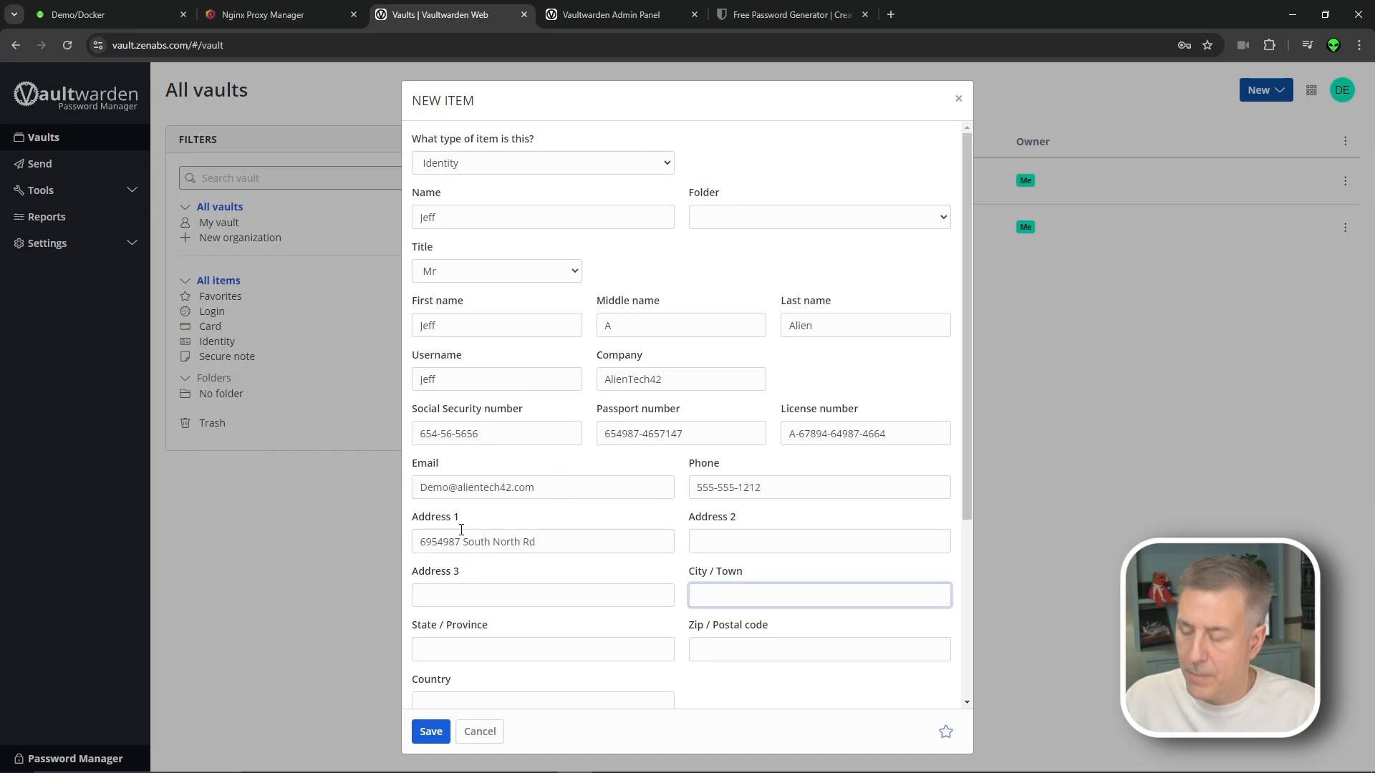
key(BackSpace)
key(BackSpace)
key(BackSpace)
key(BackSpace)
key(BackSpace)
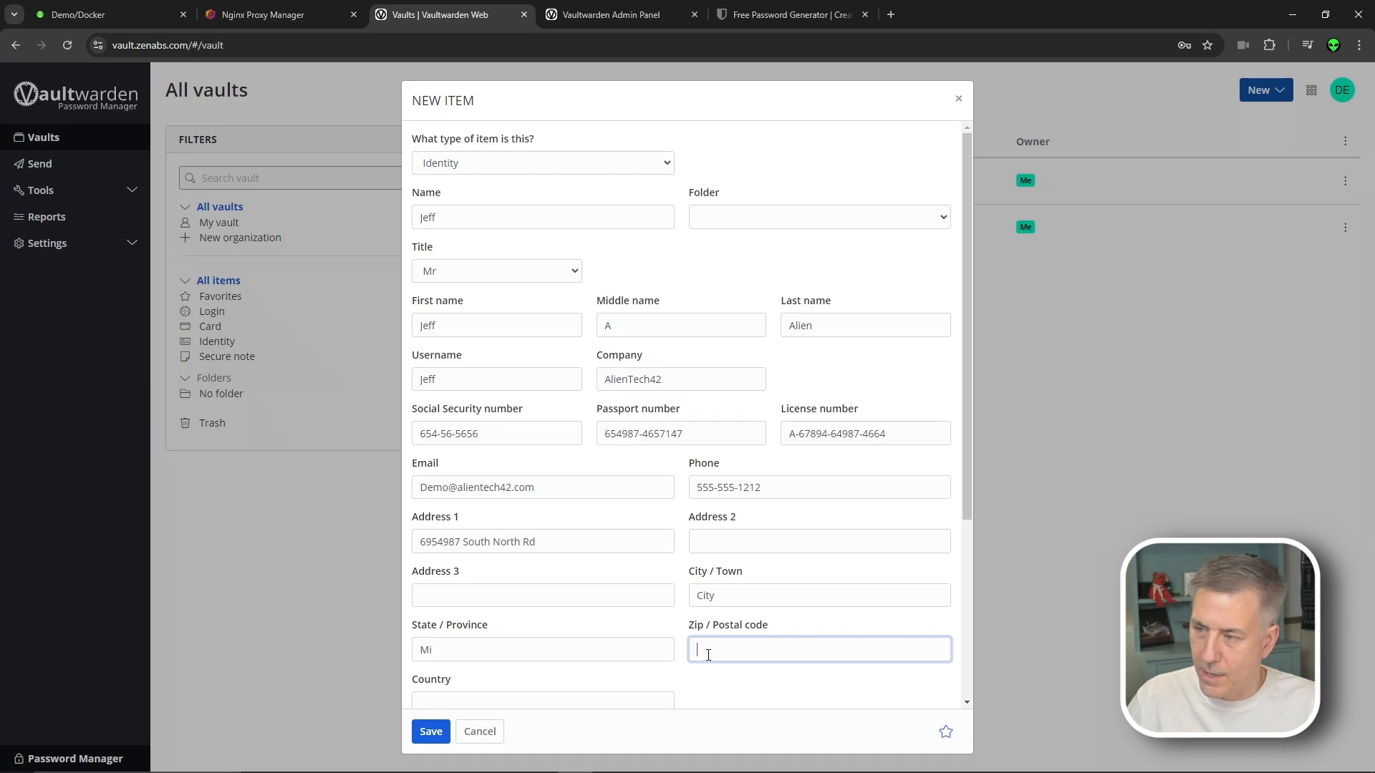
text(90210)
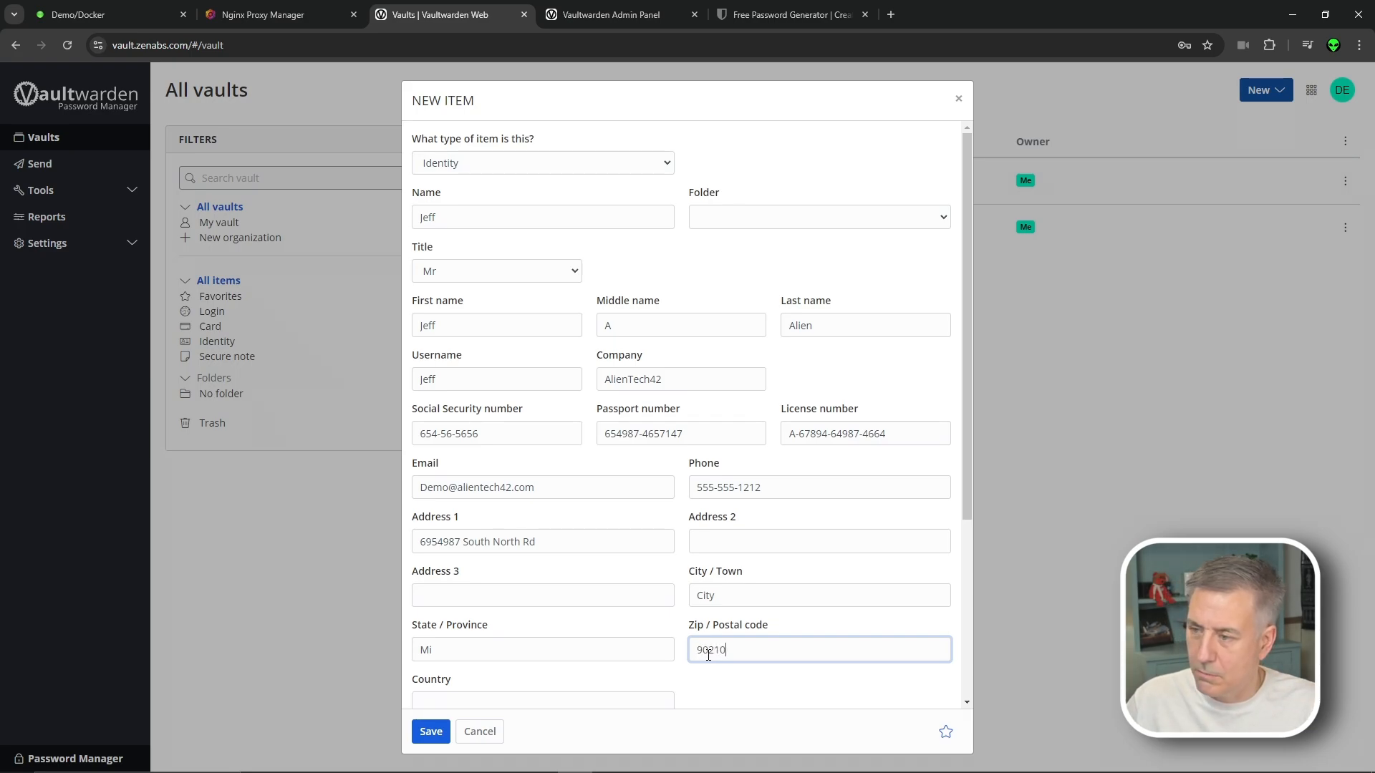
click(432, 732)
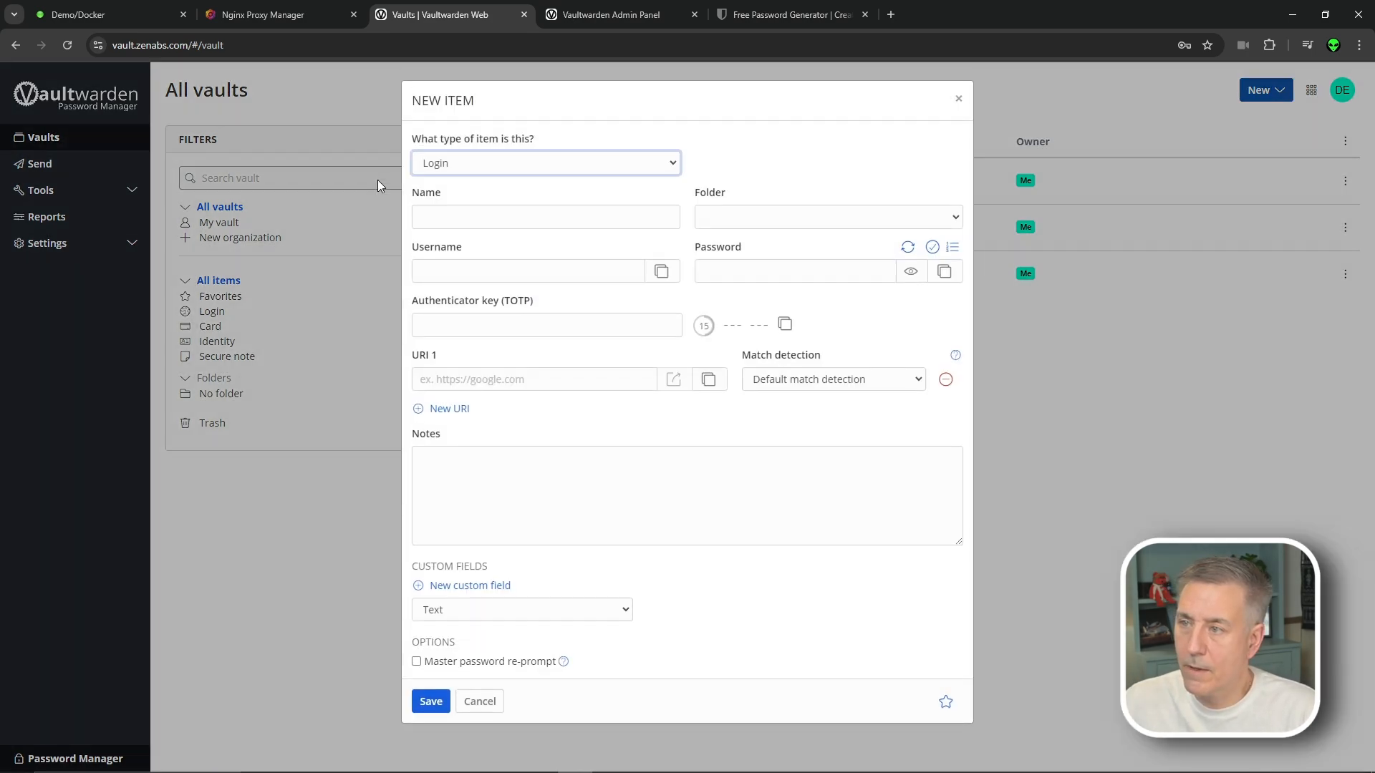
click(458, 163)
click(487, 204)
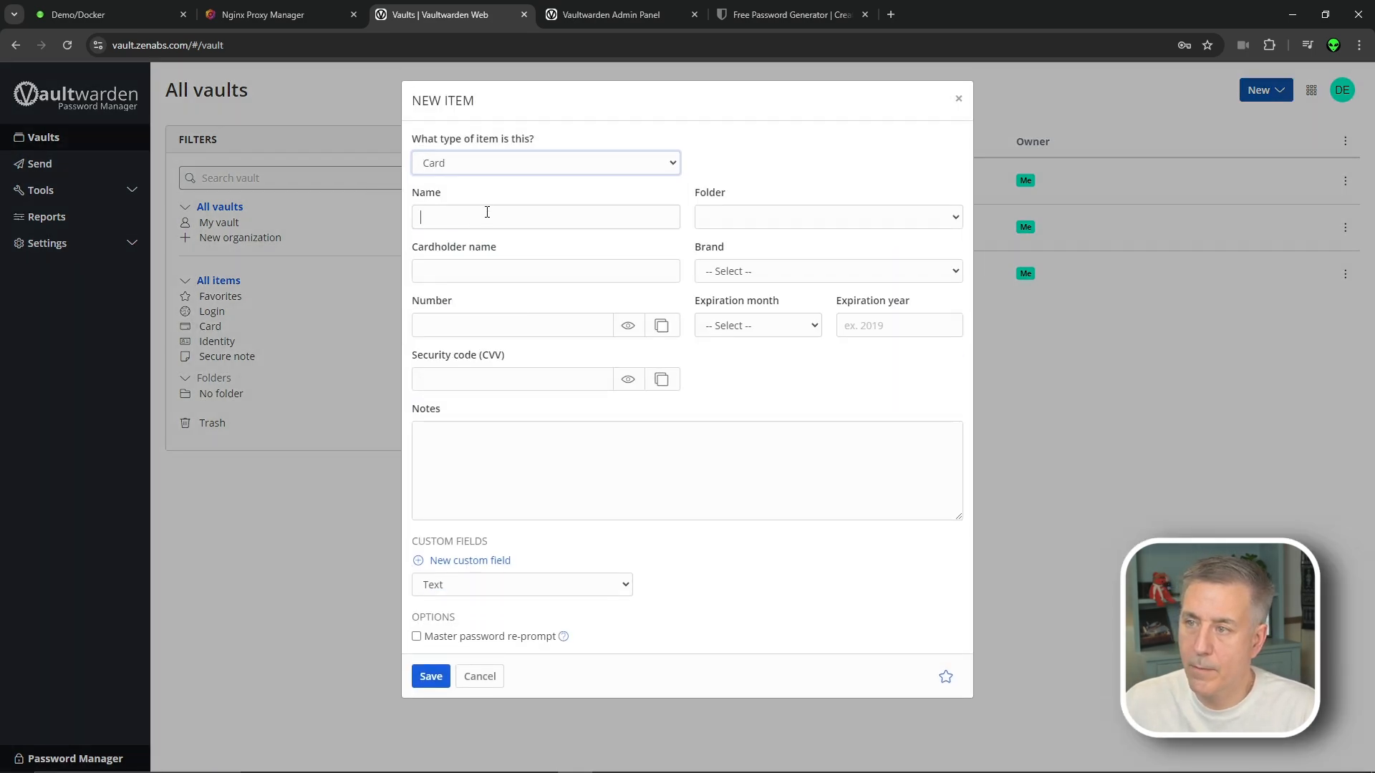
click(488, 213)
click(483, 279)
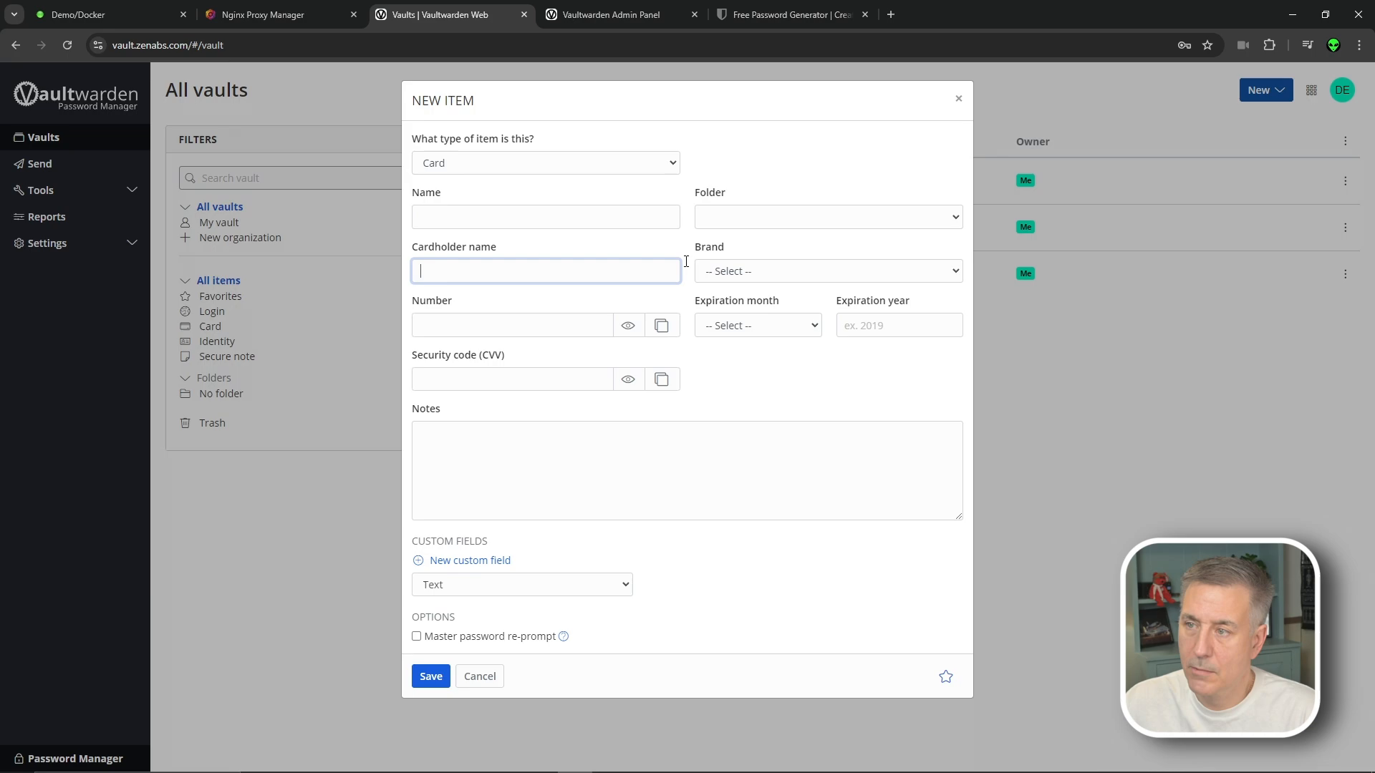
click(739, 271)
click(748, 331)
click(493, 323)
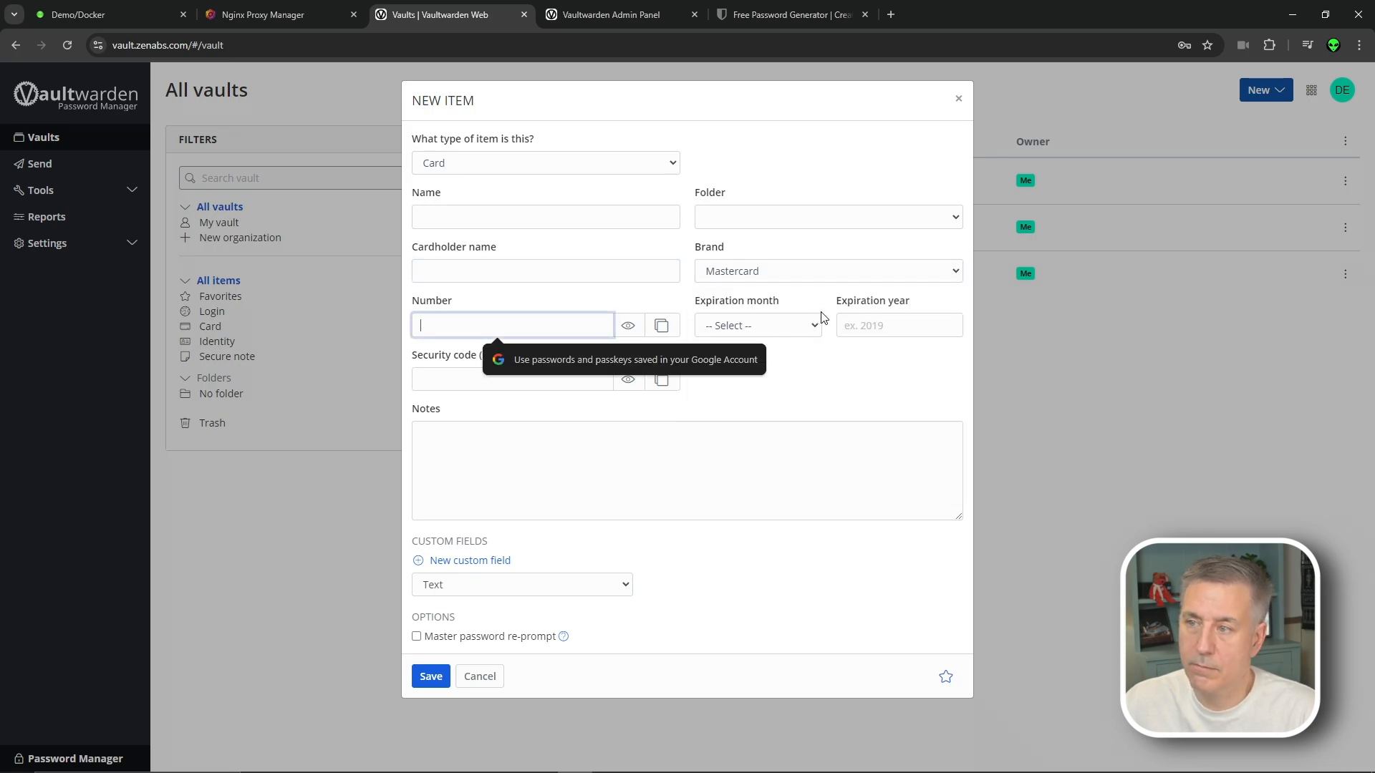
click(779, 326)
click(885, 325)
click(886, 325)
click(462, 380)
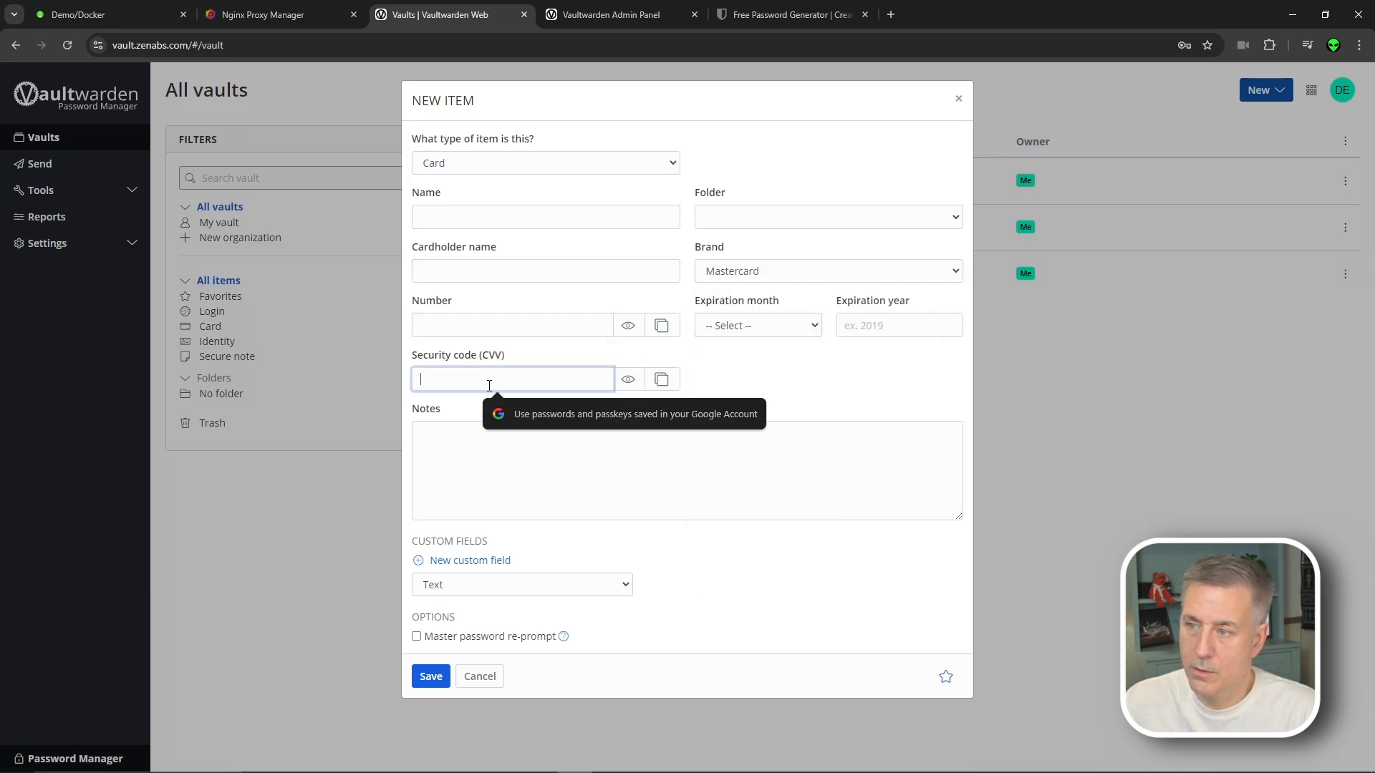
click(457, 432)
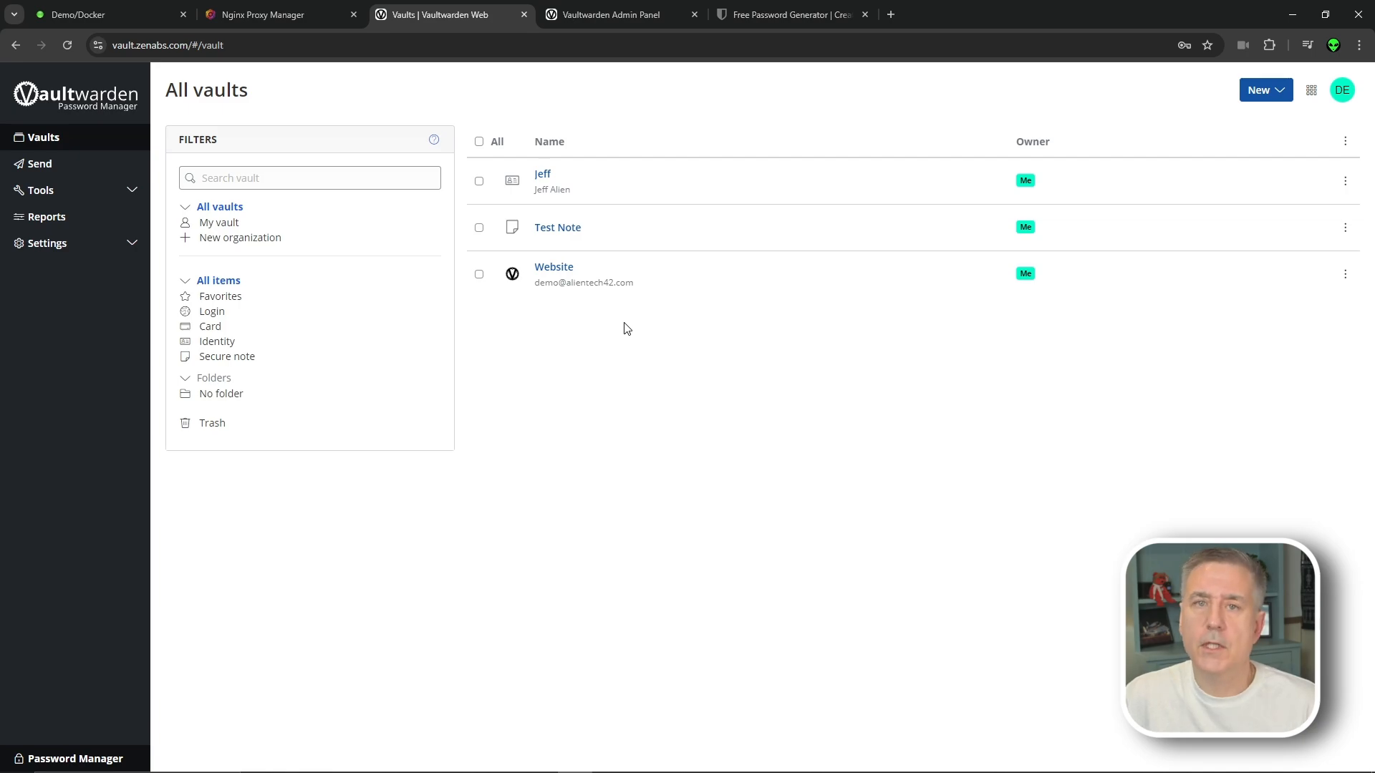
Create a new organization named 'Alien'
click(230, 239)
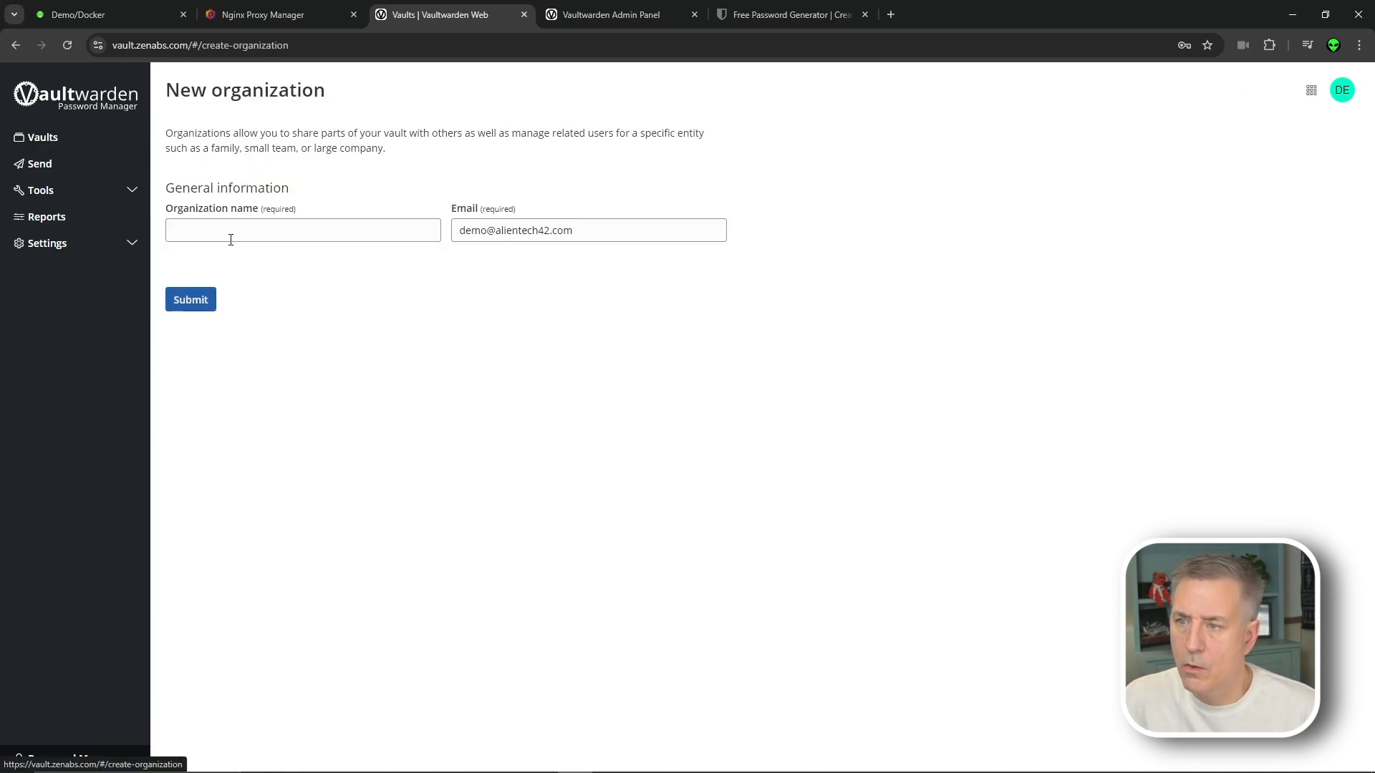
click(254, 225)
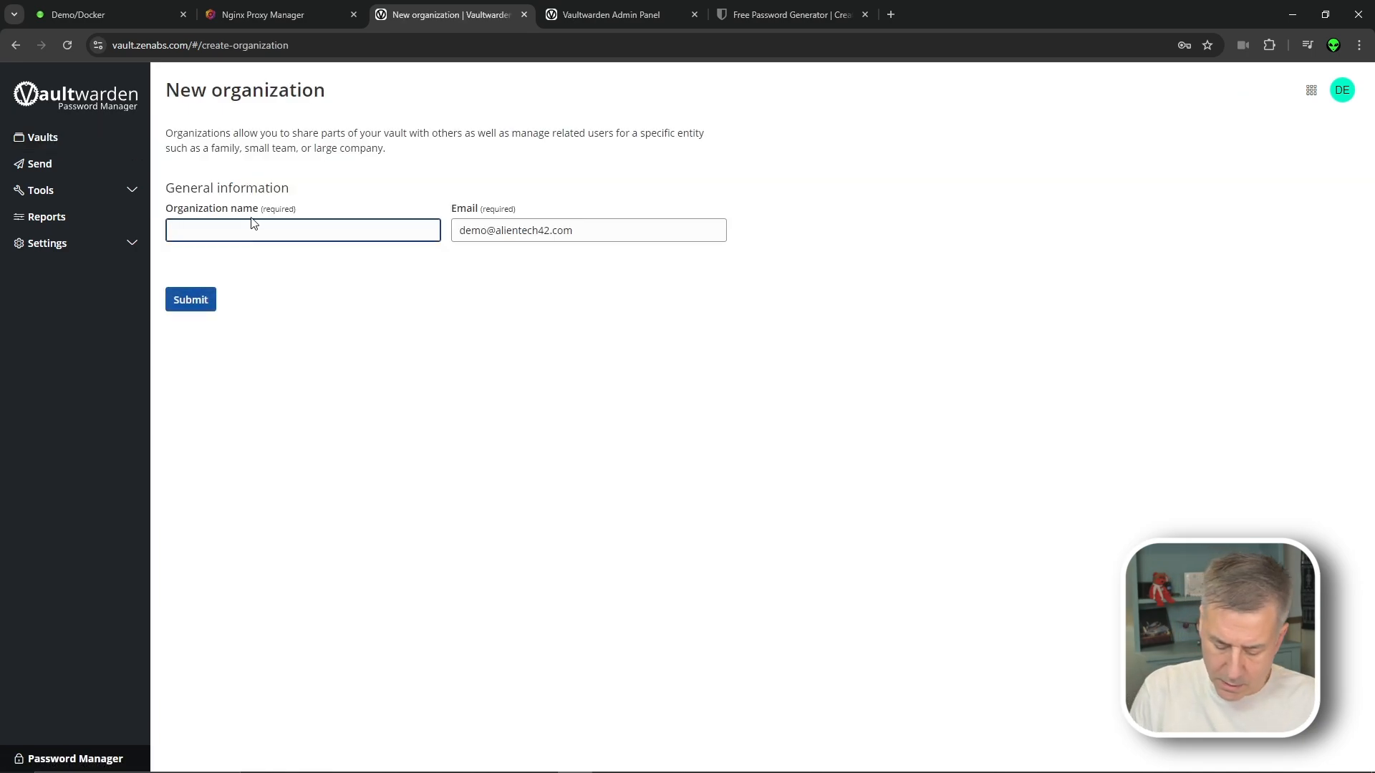
text(Alien)
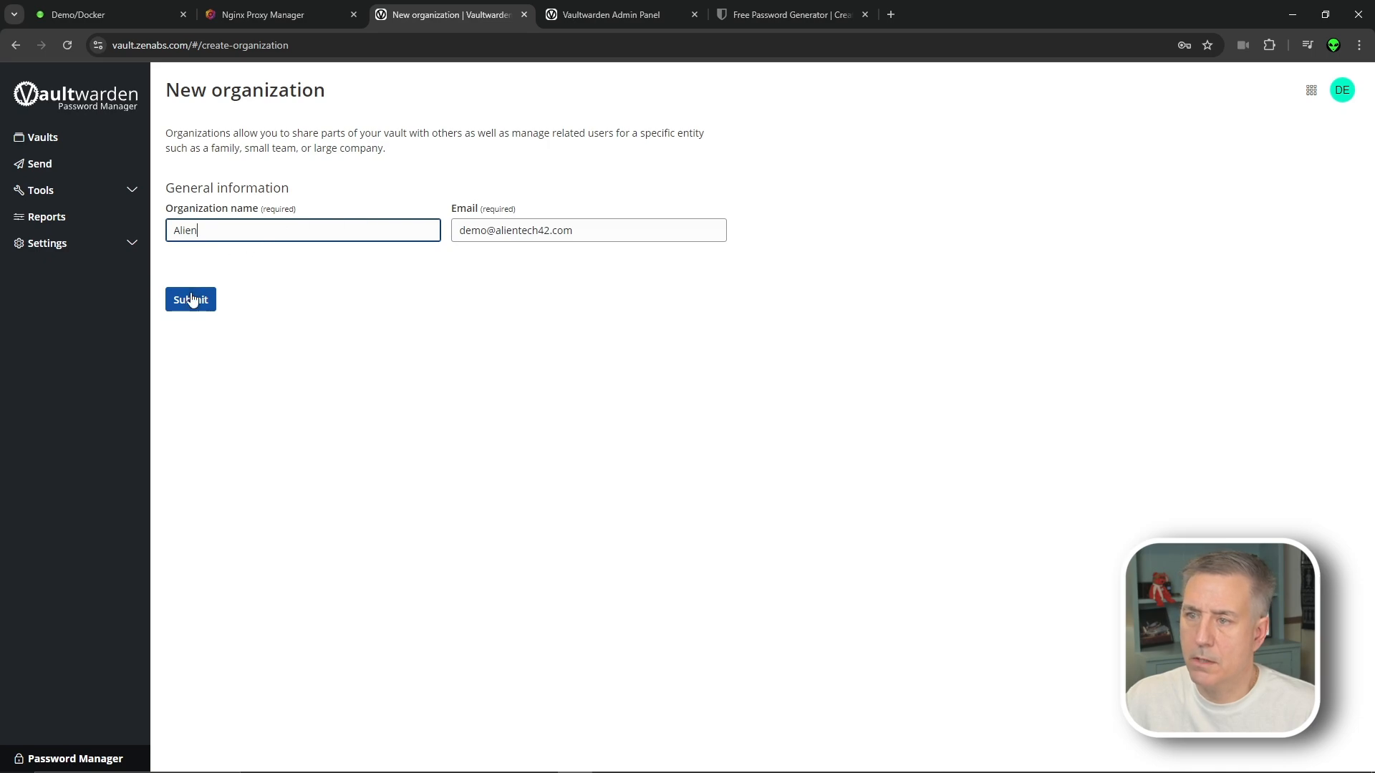
click(191, 299)
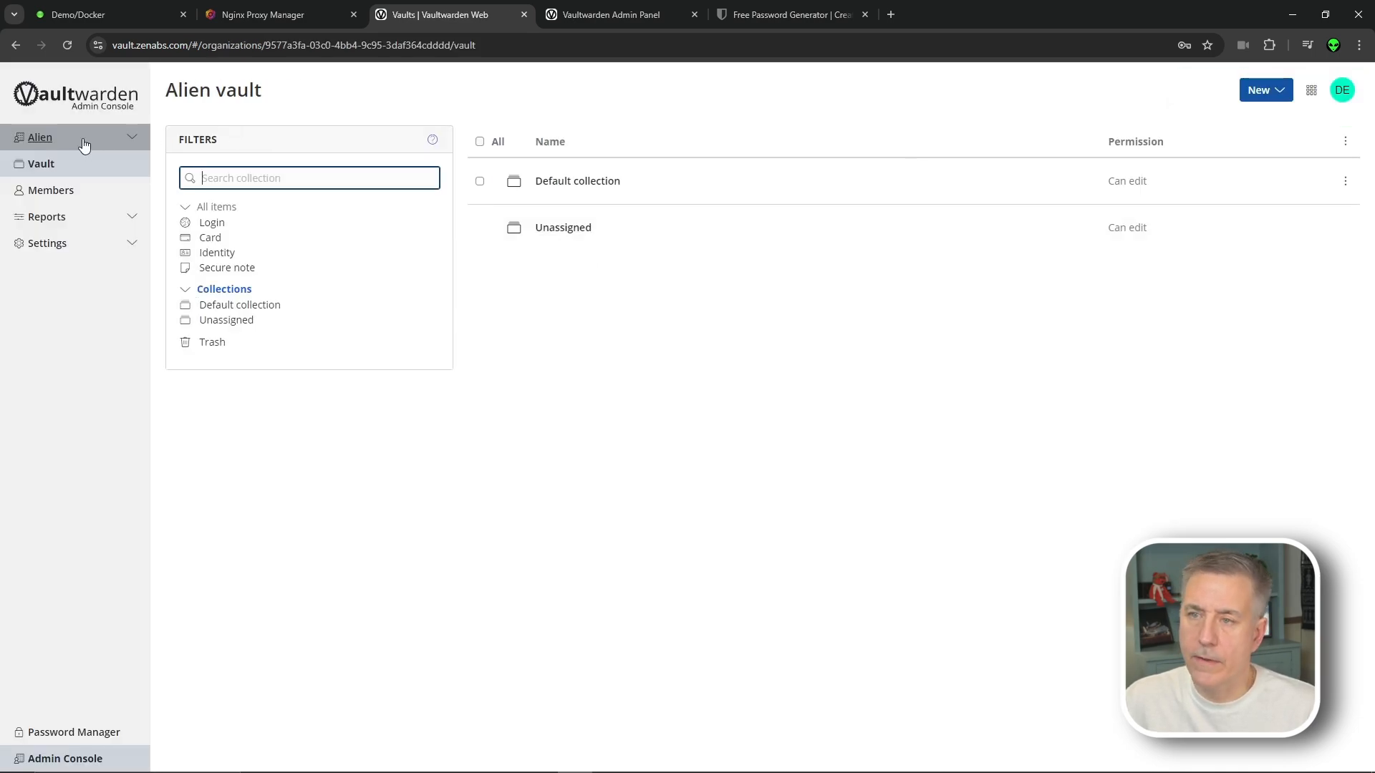
Browse the organization list and open the Alien organization's members
click(72, 167)
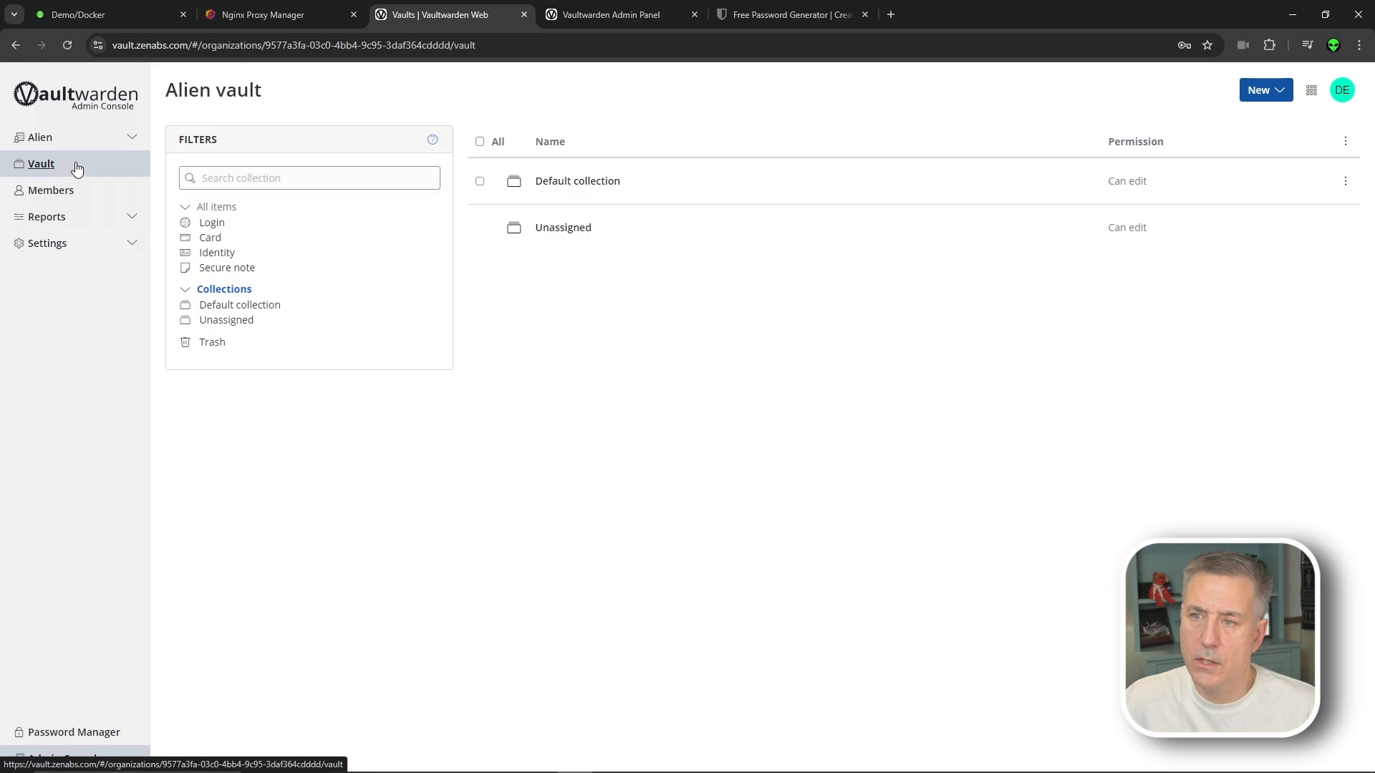
click(76, 137)
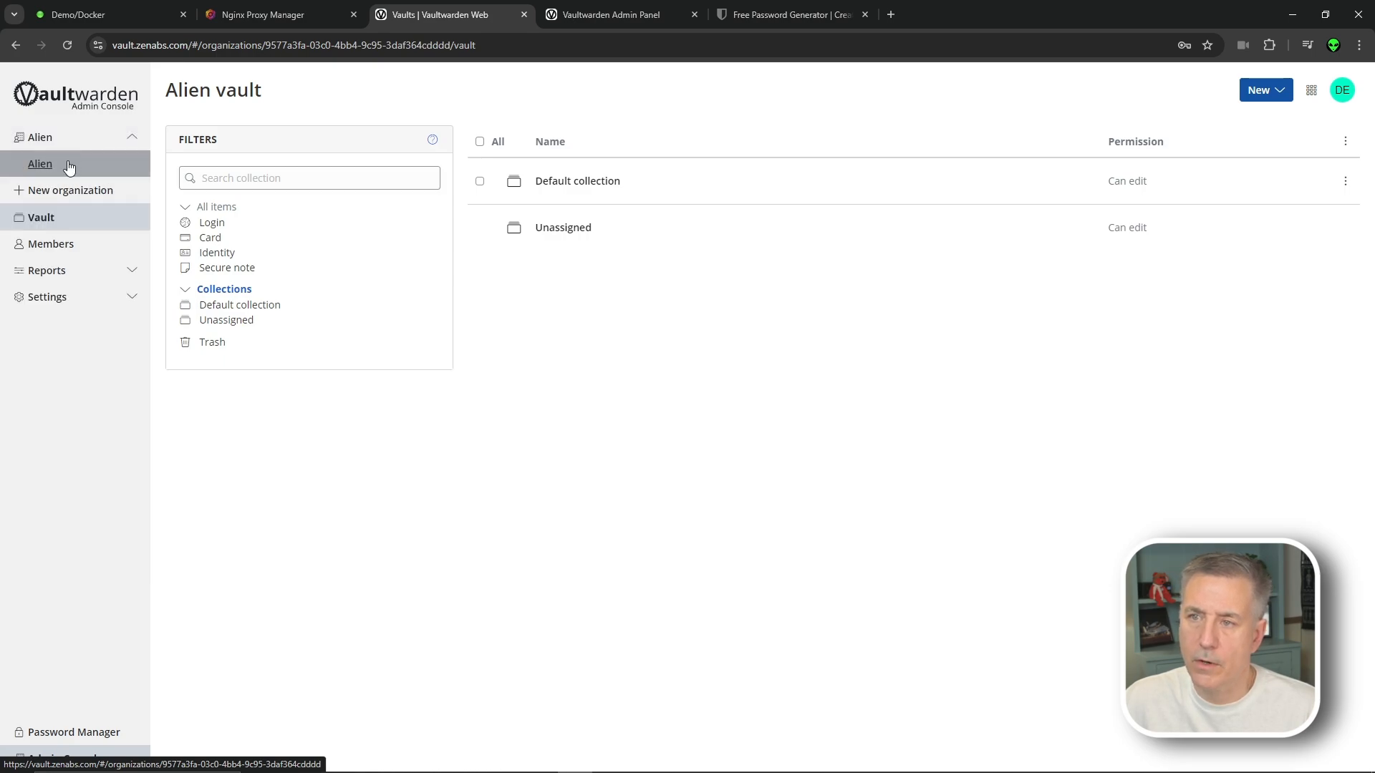
click(72, 164)
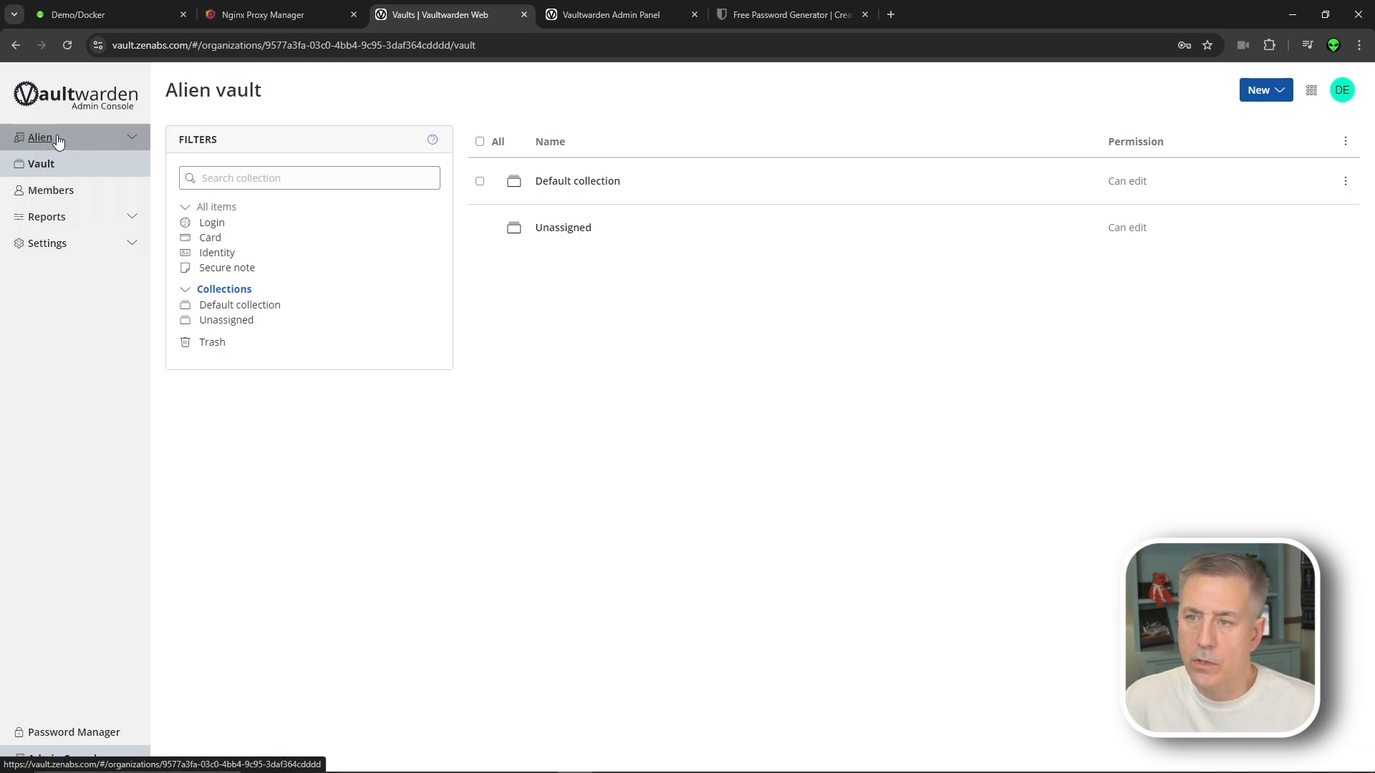
click(55, 192)
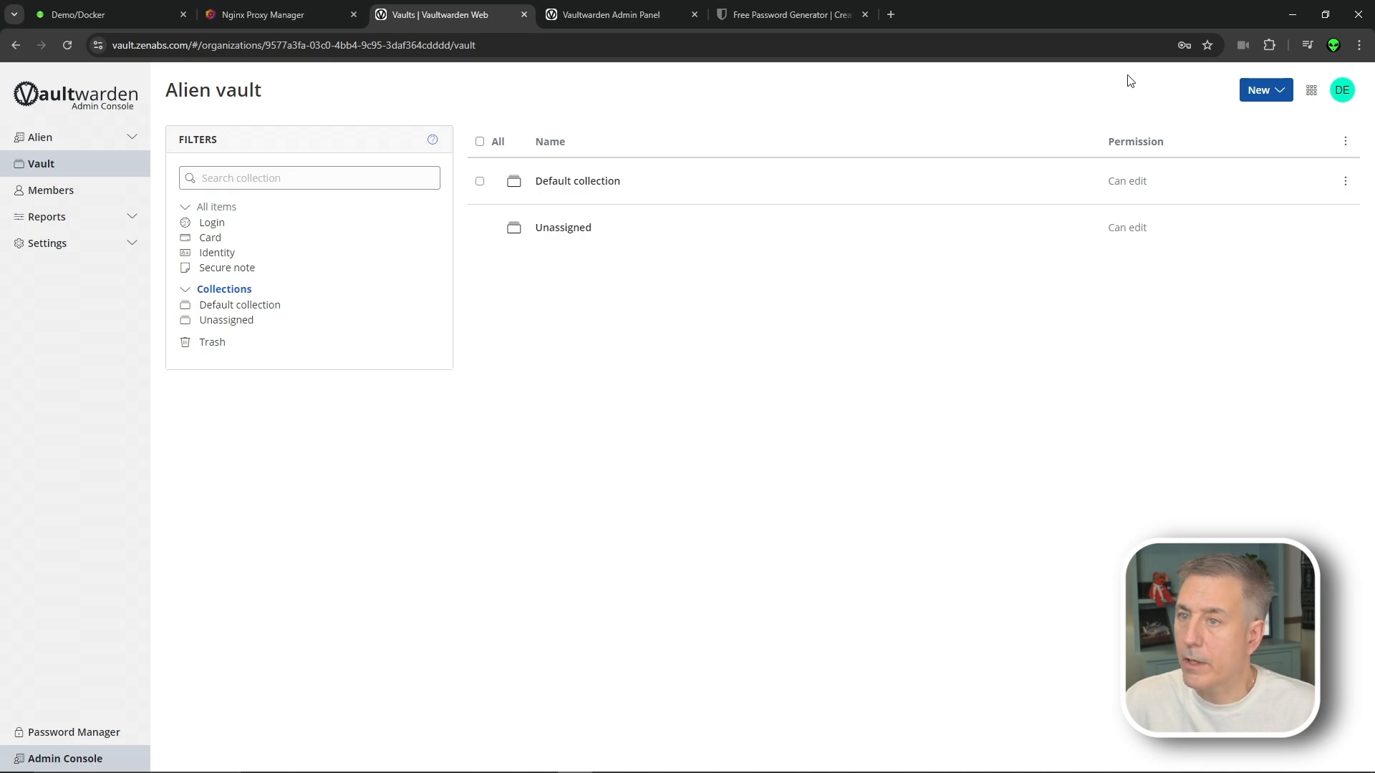
Create a secure note 'Alien Test' with the text 'Super Secret Note again.'
click(1280, 92)
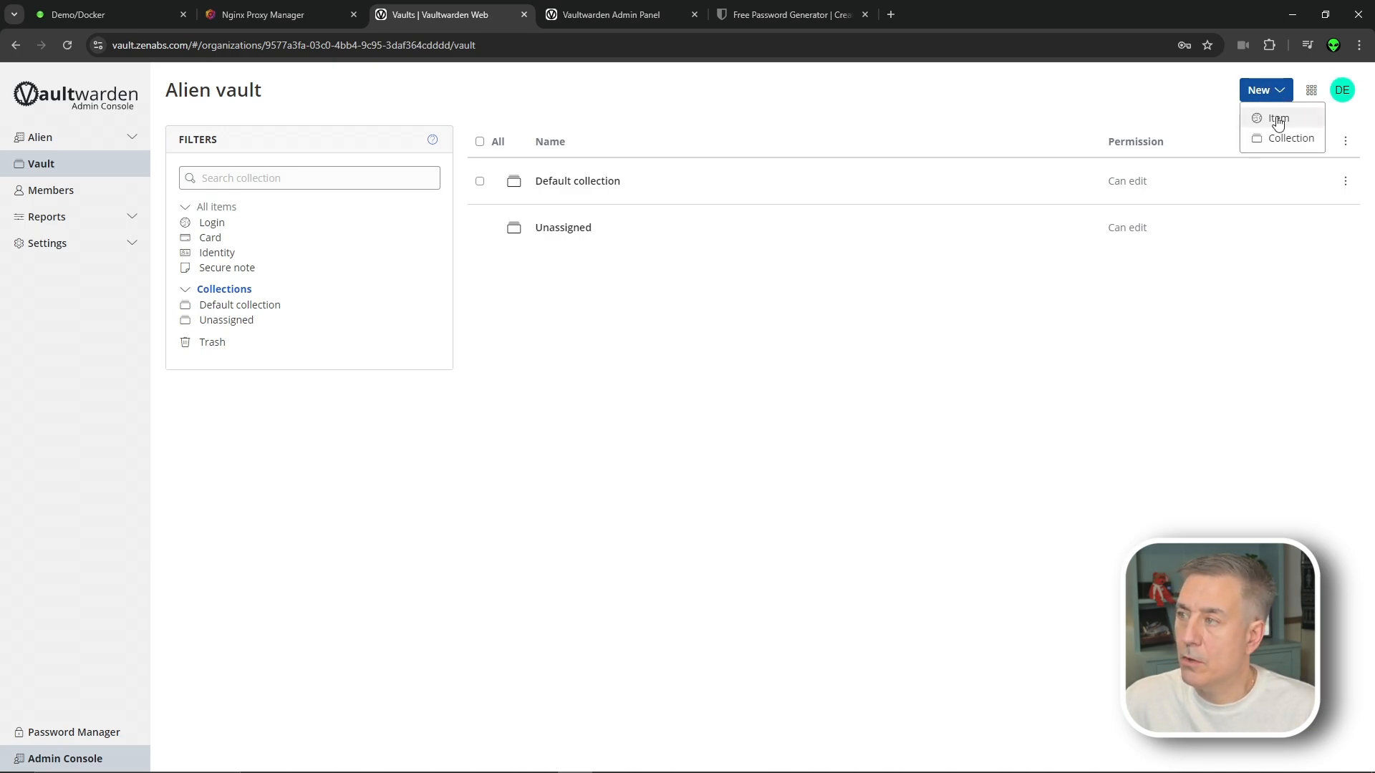
click(1279, 120)
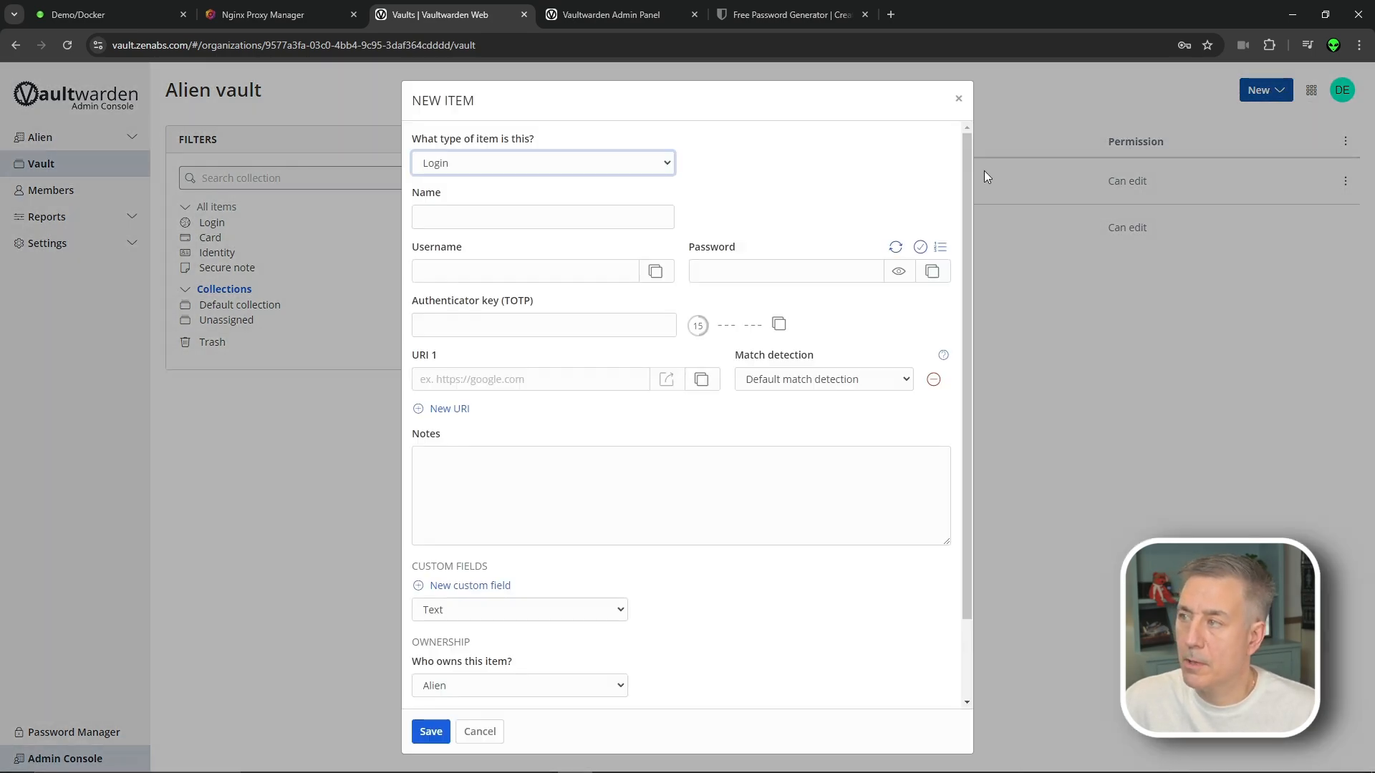
click(506, 216)
click(529, 169)
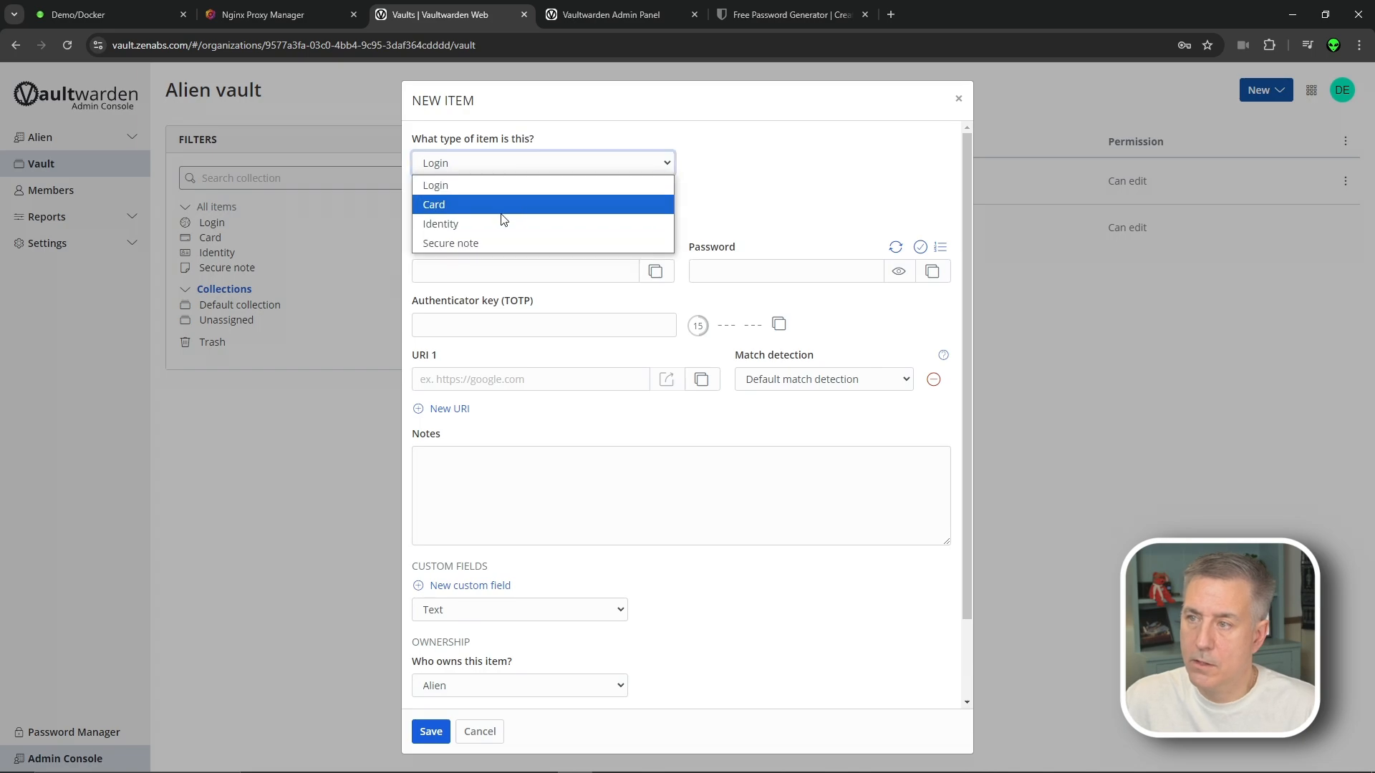
click(521, 242)
click(497, 216)
text(Alien Tes)
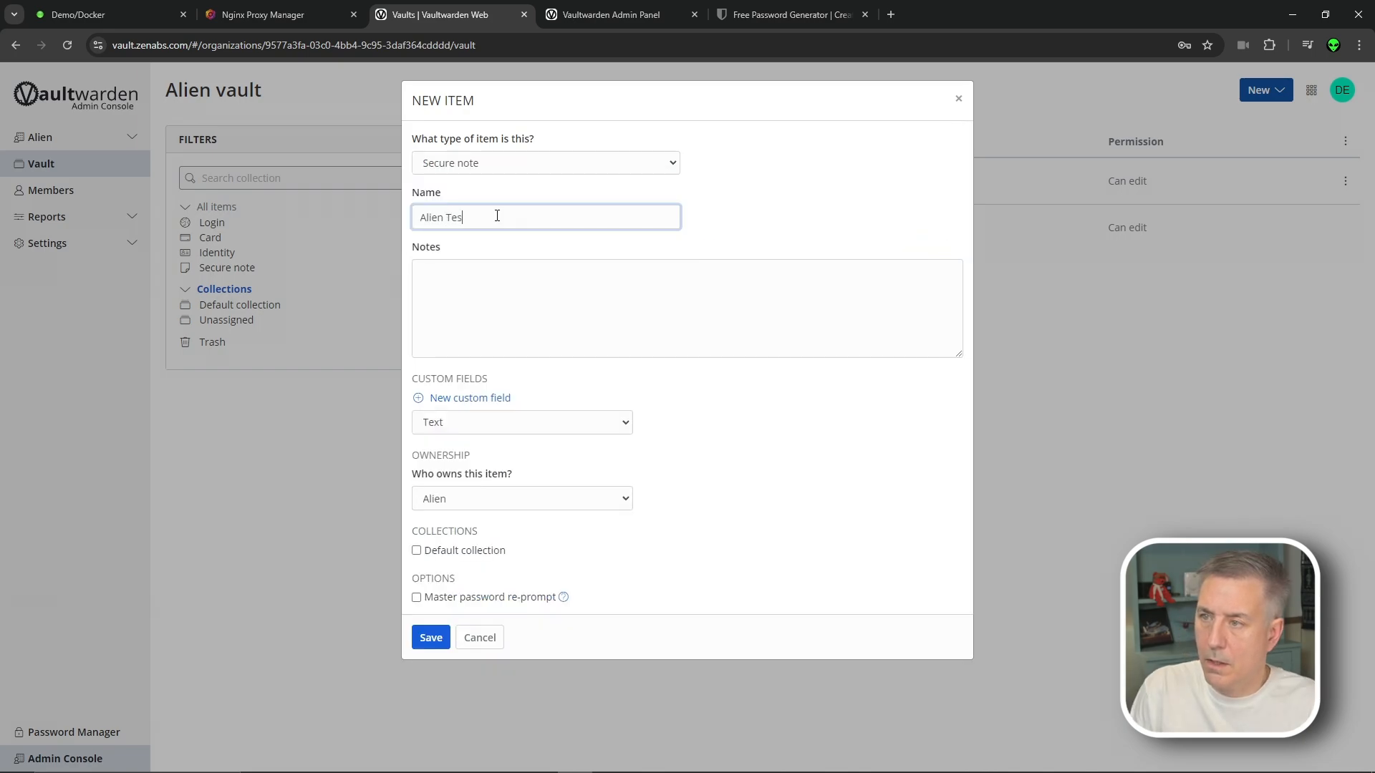
text(t)
click(484, 303)
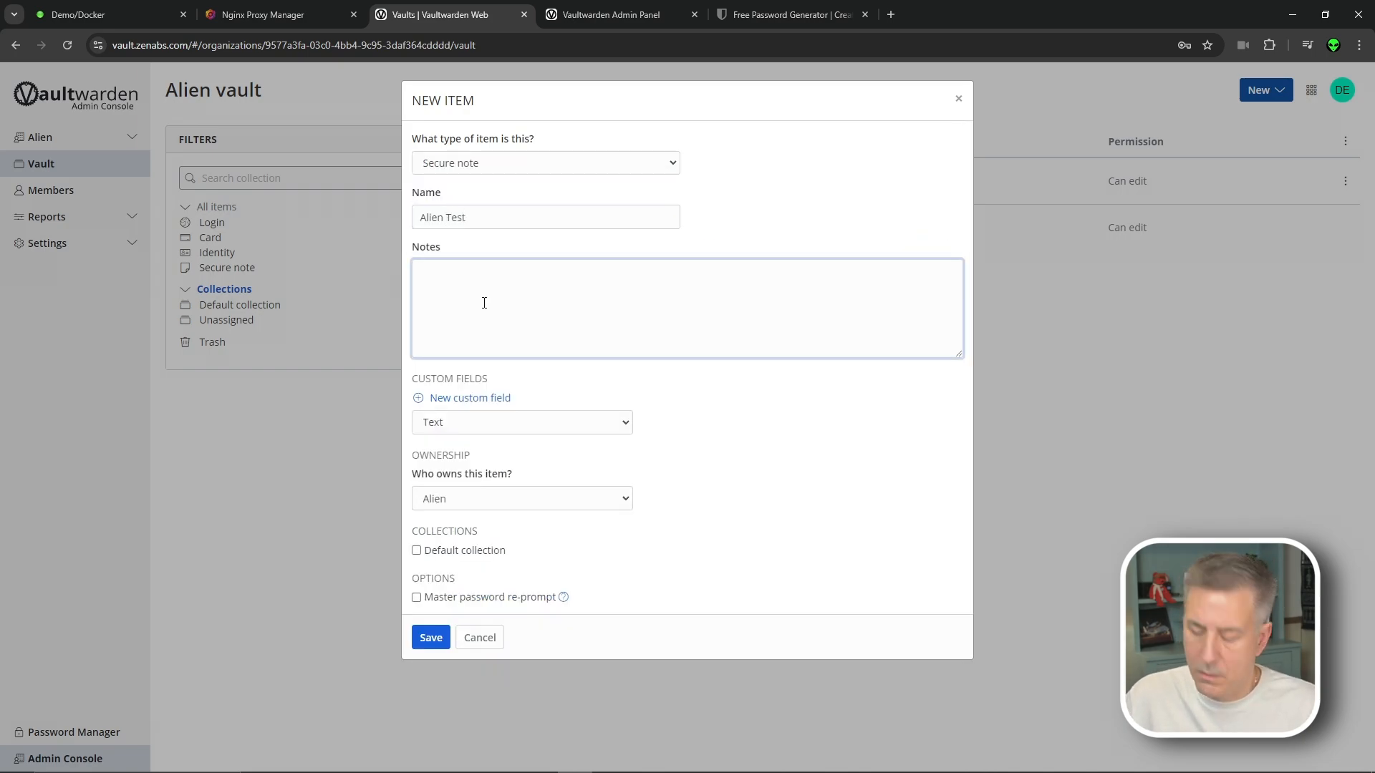
text(Super Secret Note again.)
Keep Alien as owner, assign the note to the Default collection, and save it
click(594, 499)
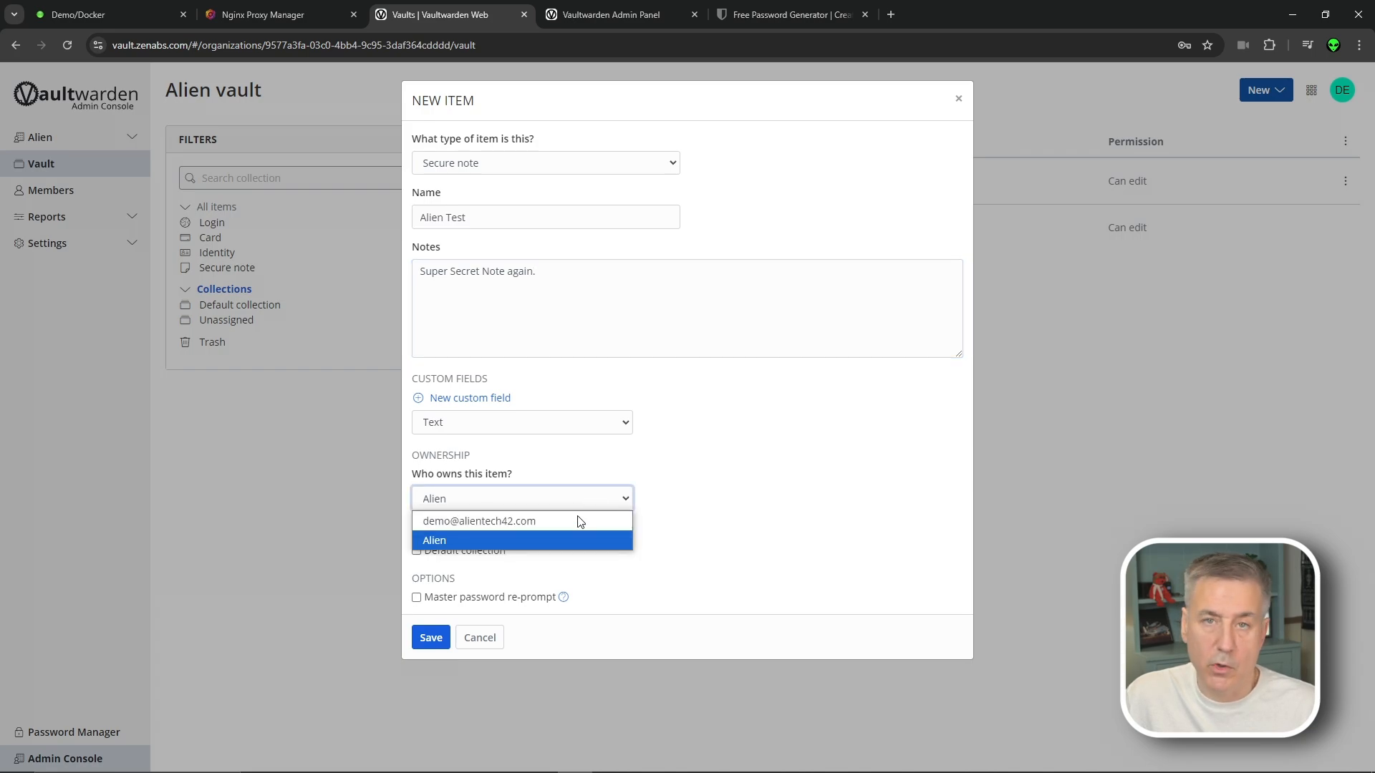
click(547, 491)
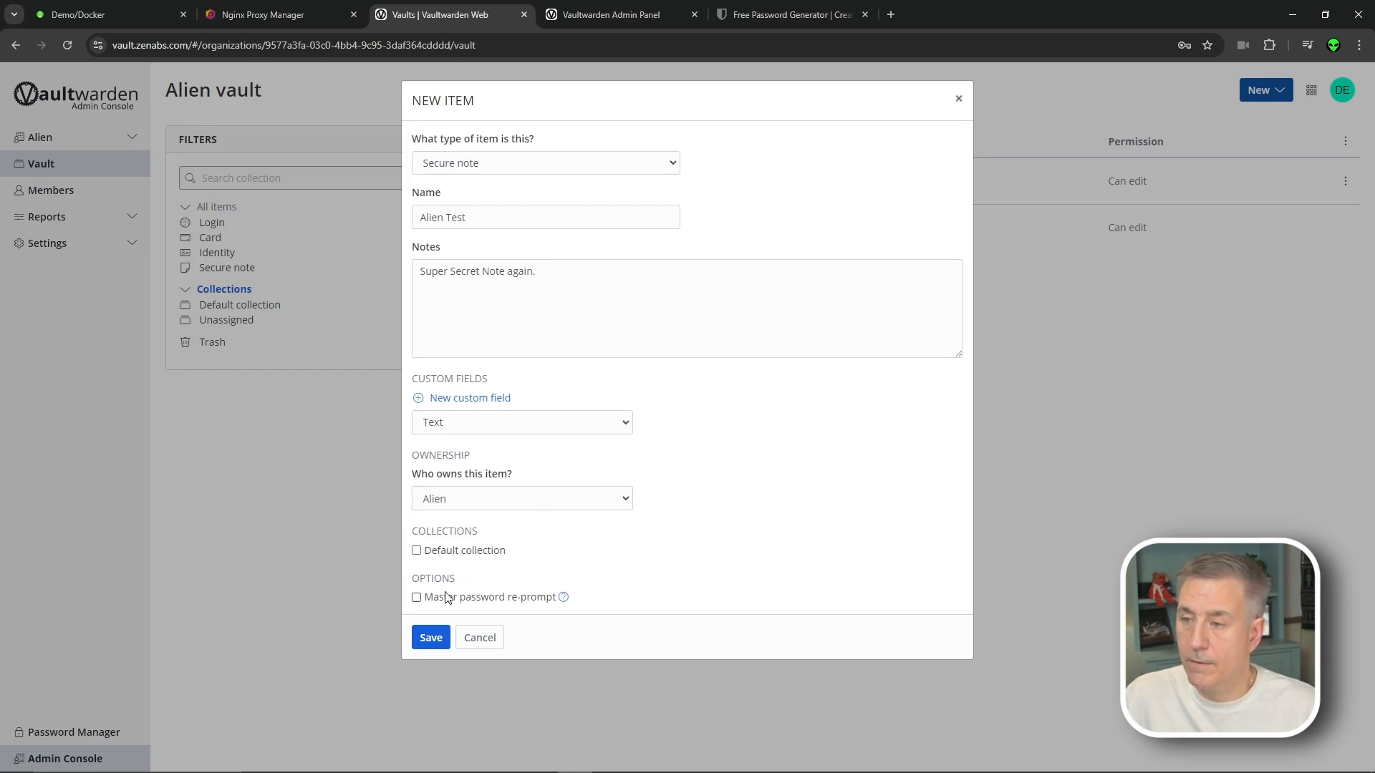
click(431, 638)
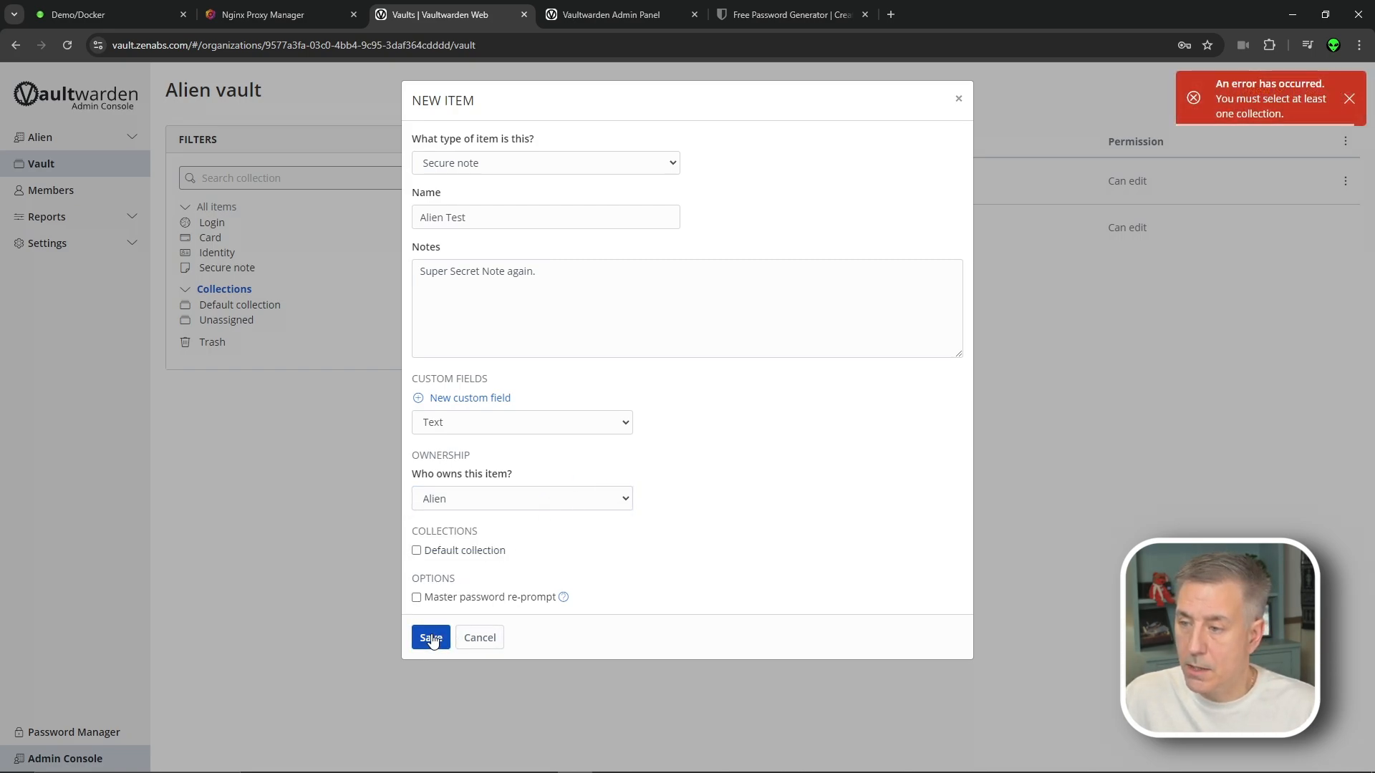
click(417, 551)
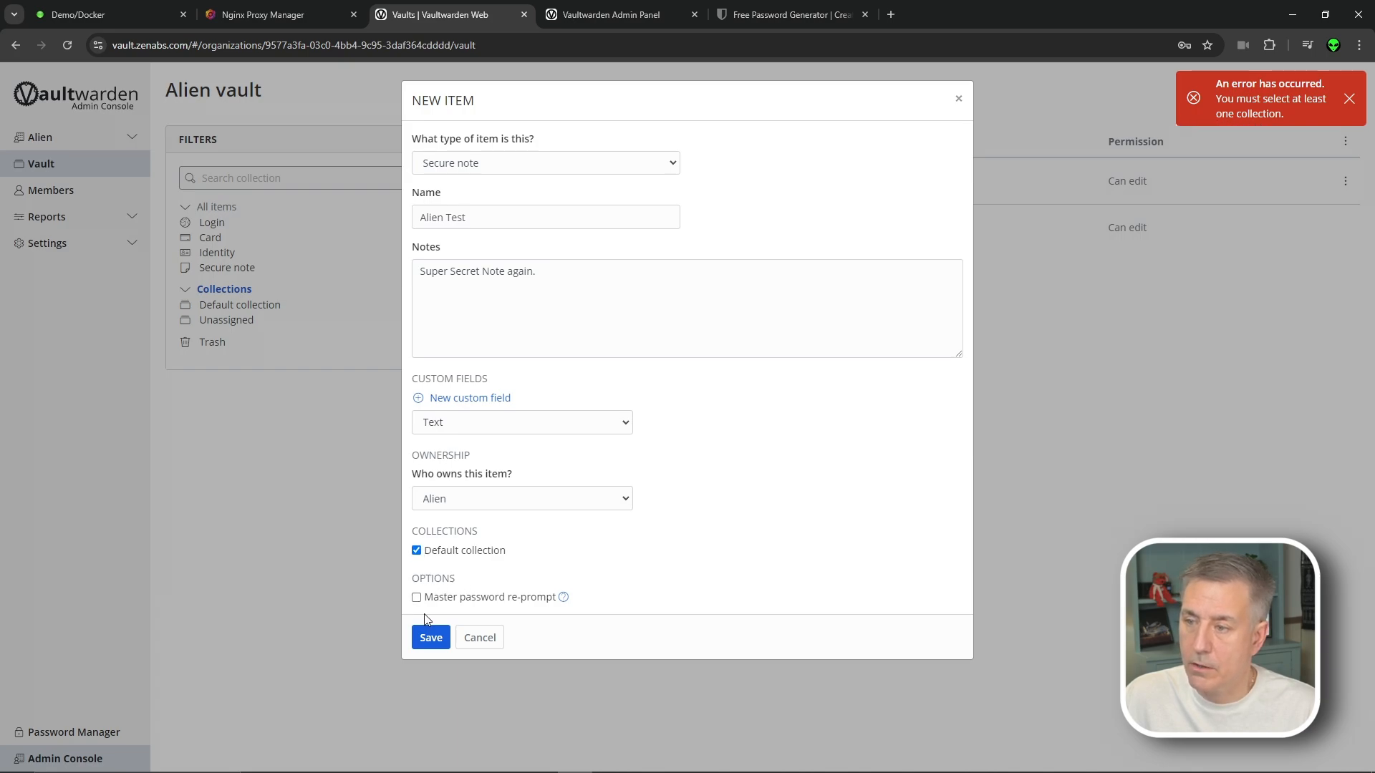
click(430, 637)
Open the Default collection and view the Alien Test note without changing it
click(602, 182)
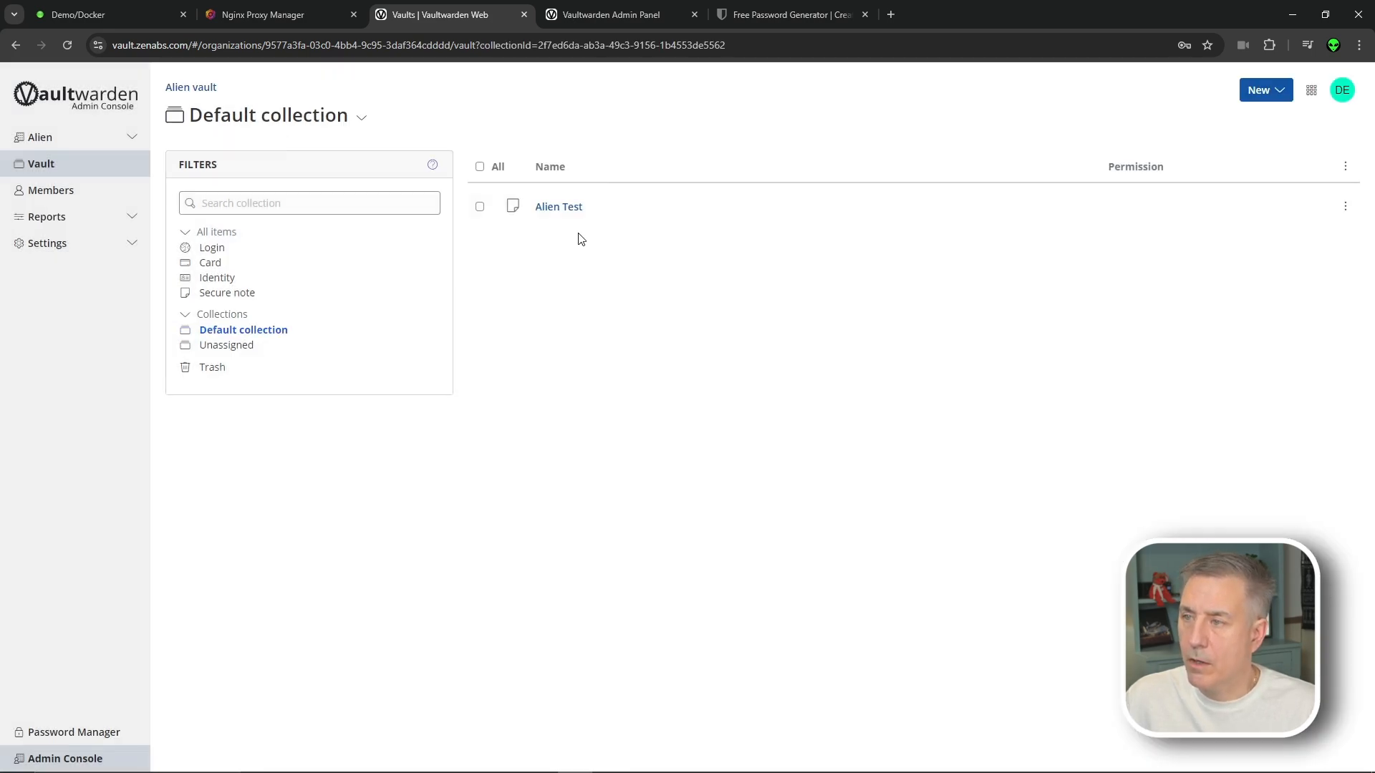
click(564, 212)
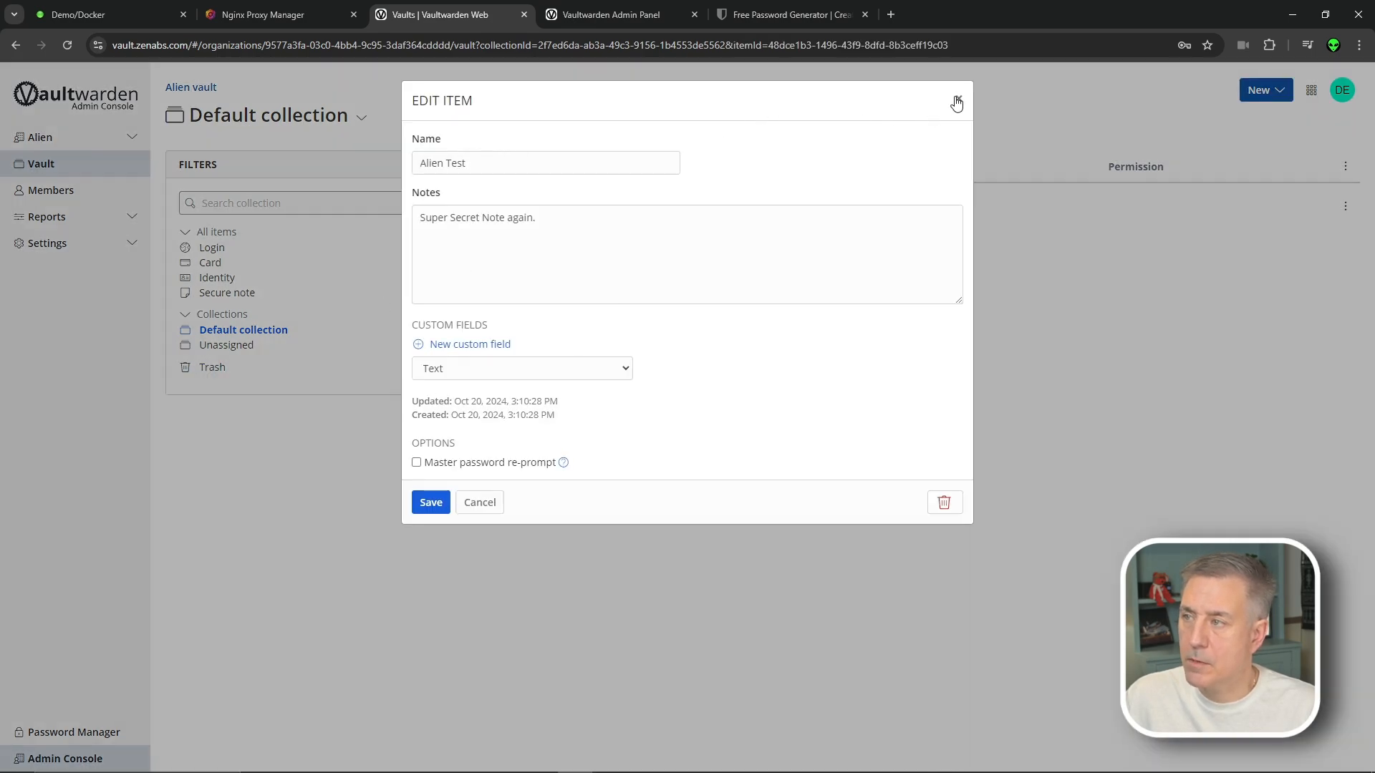
click(956, 104)
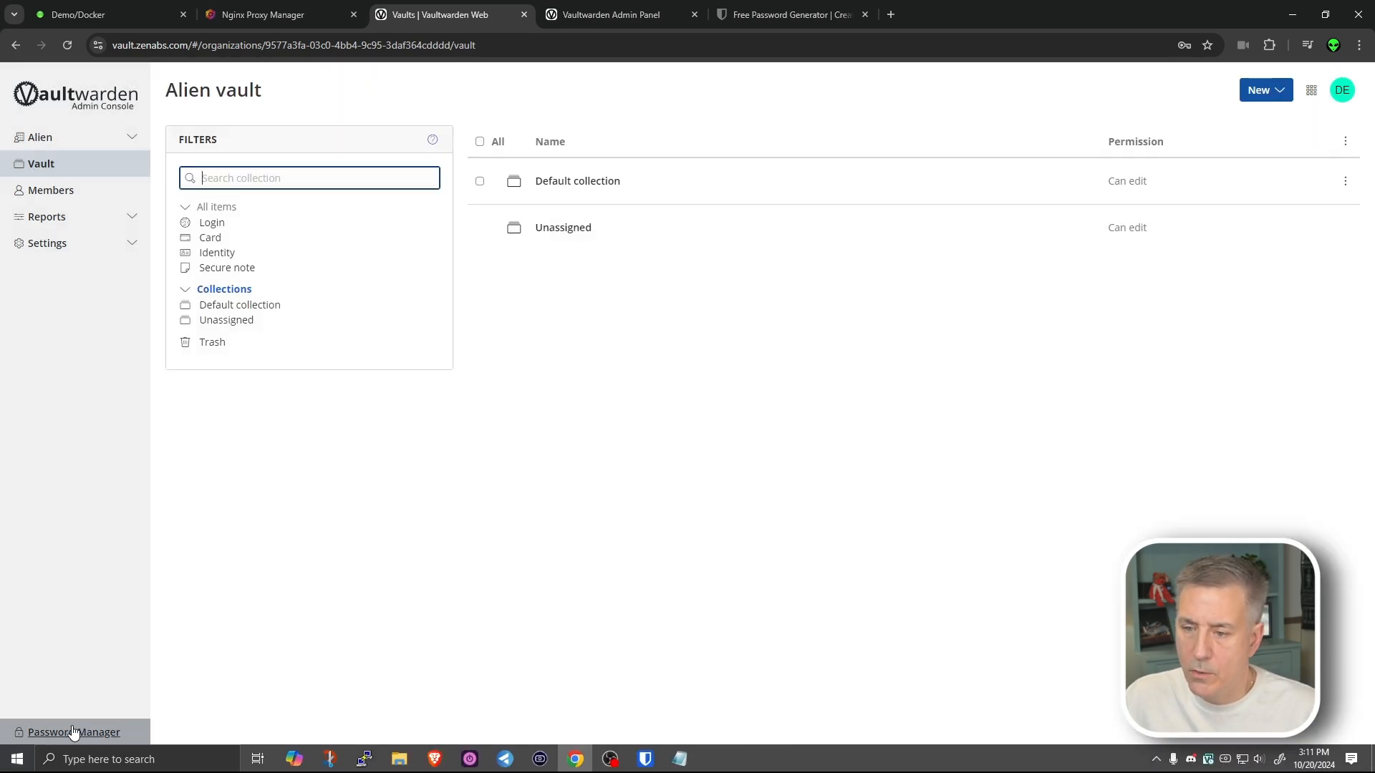
Switch to Password Manager and back to the Admin Console, then view the Alien Members page
click(74, 730)
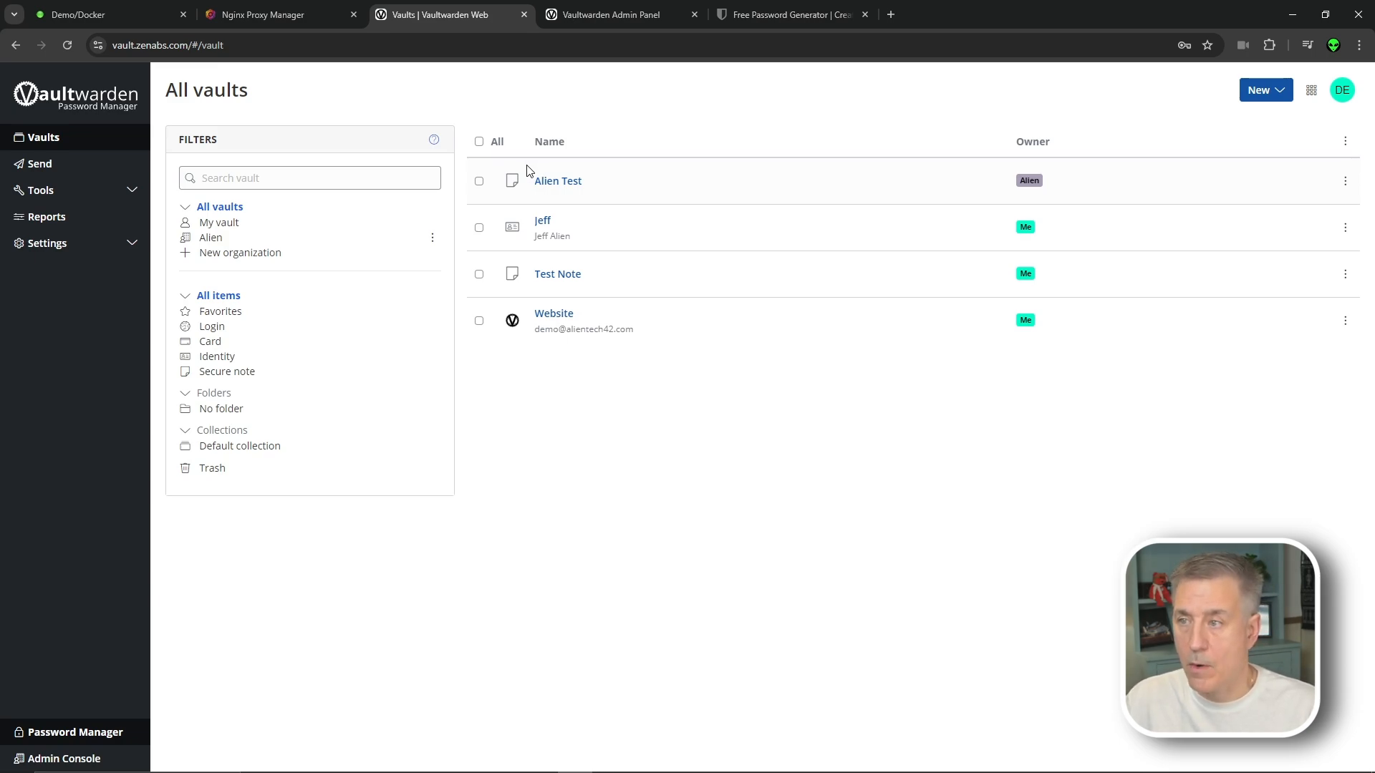
click(62, 757)
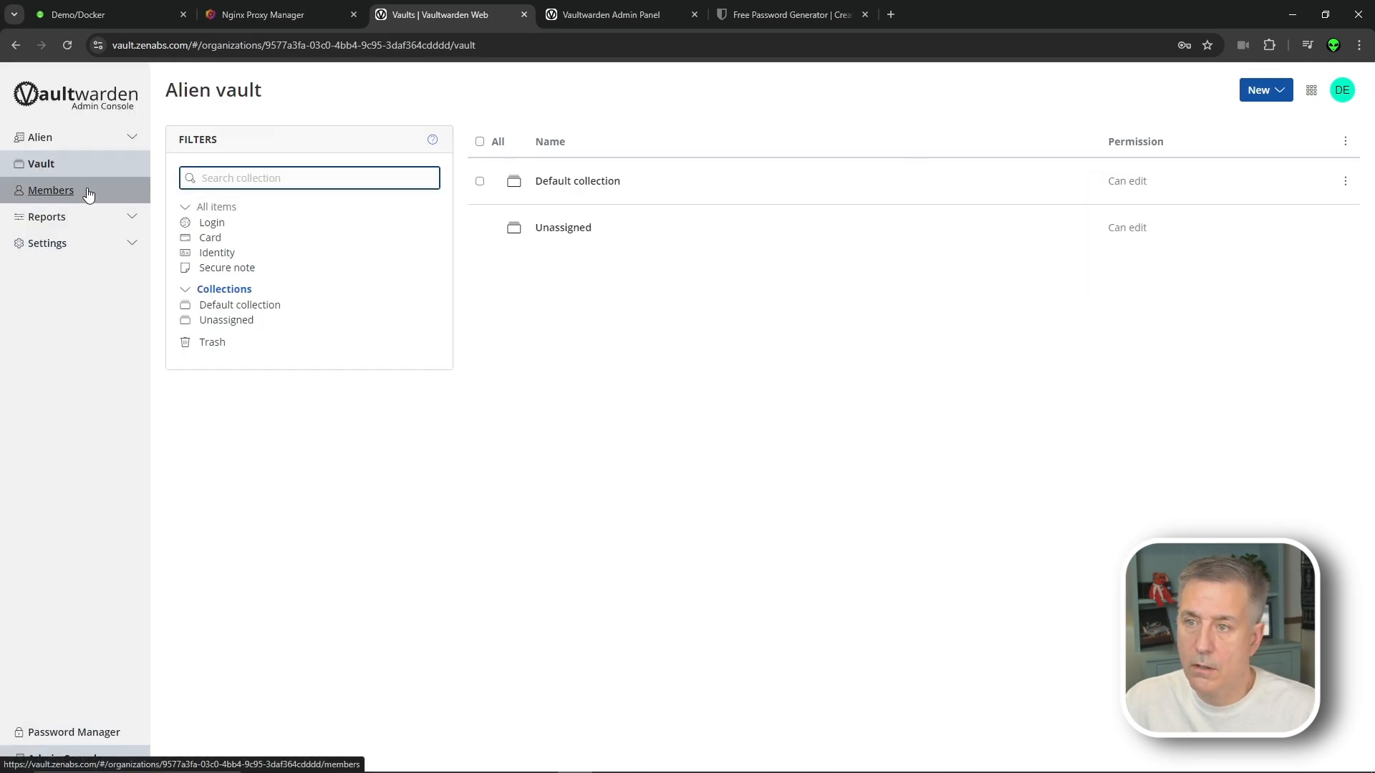
click(88, 191)
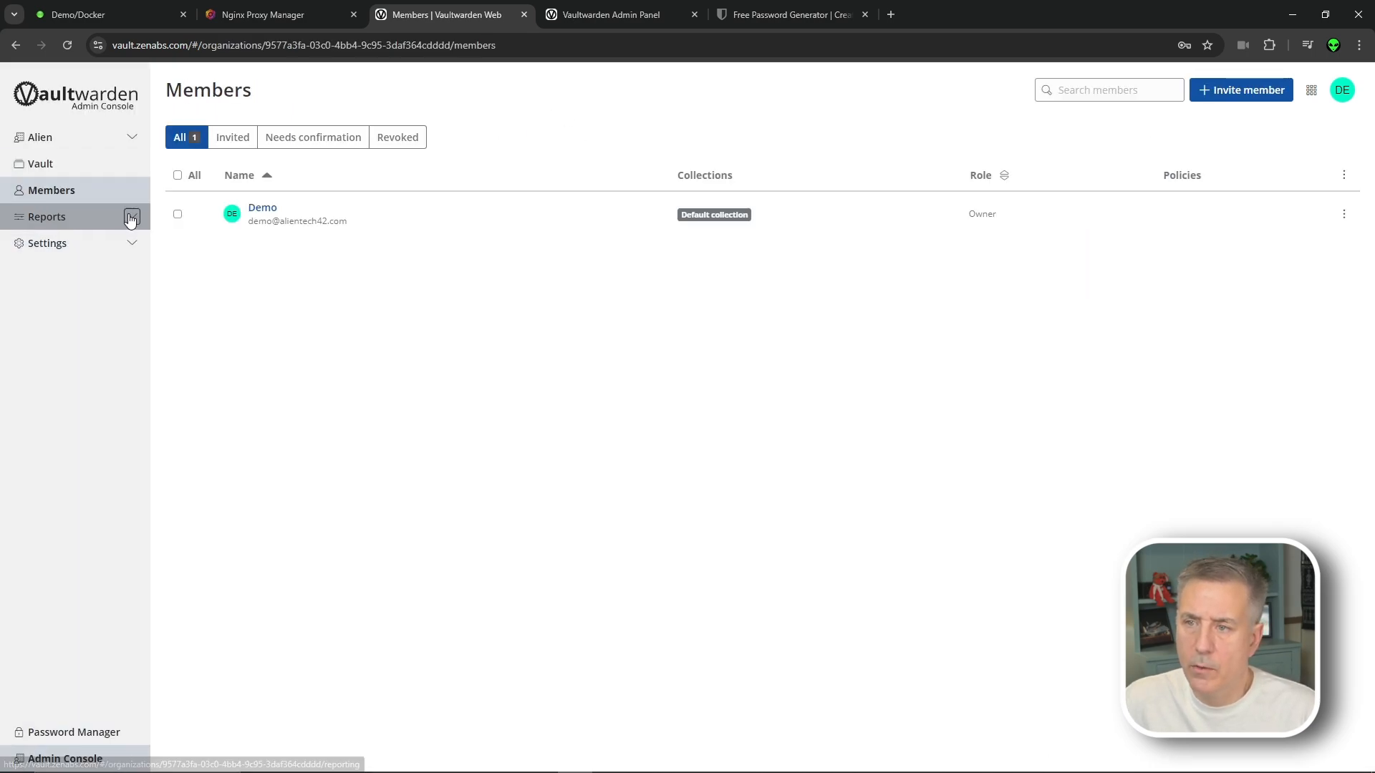
click(132, 217)
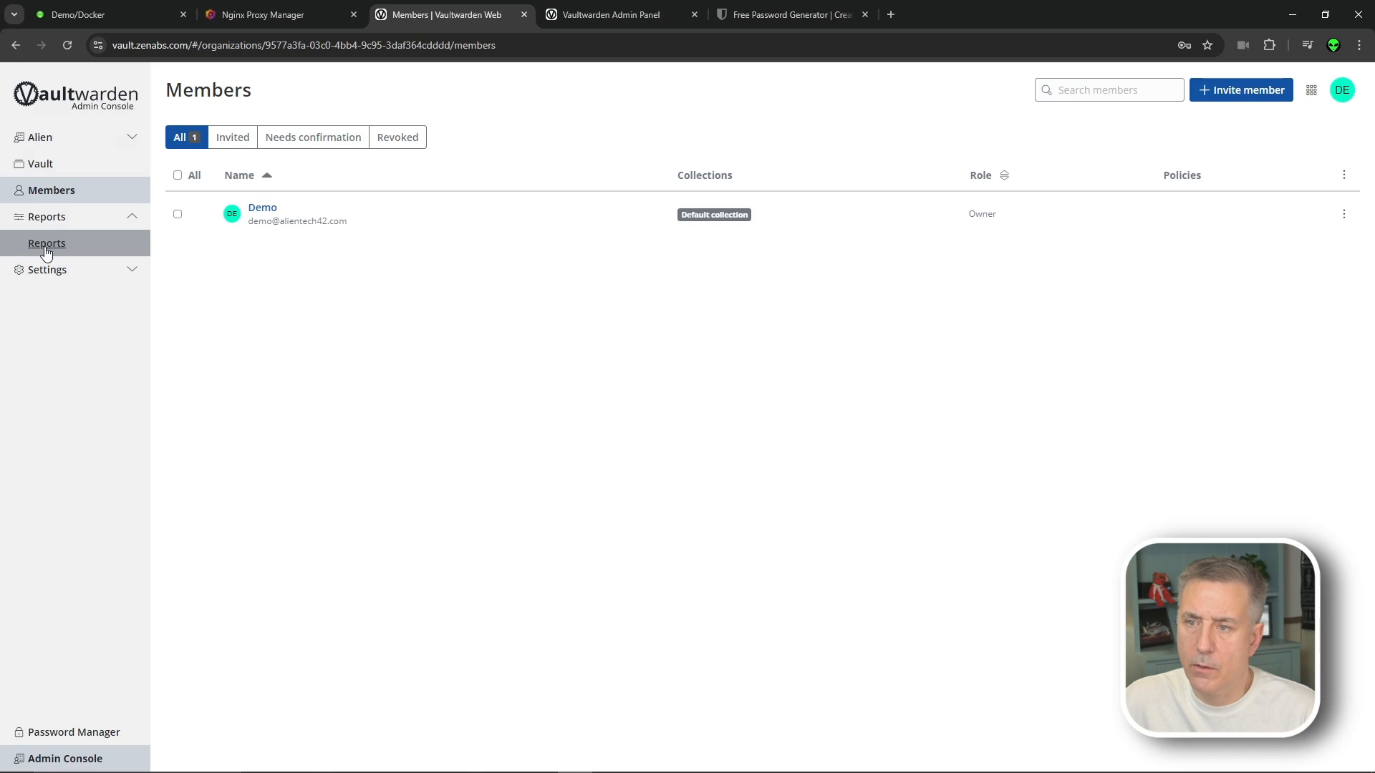
Check the exposed passwords report against breaches, then review the reused passwords report
click(46, 242)
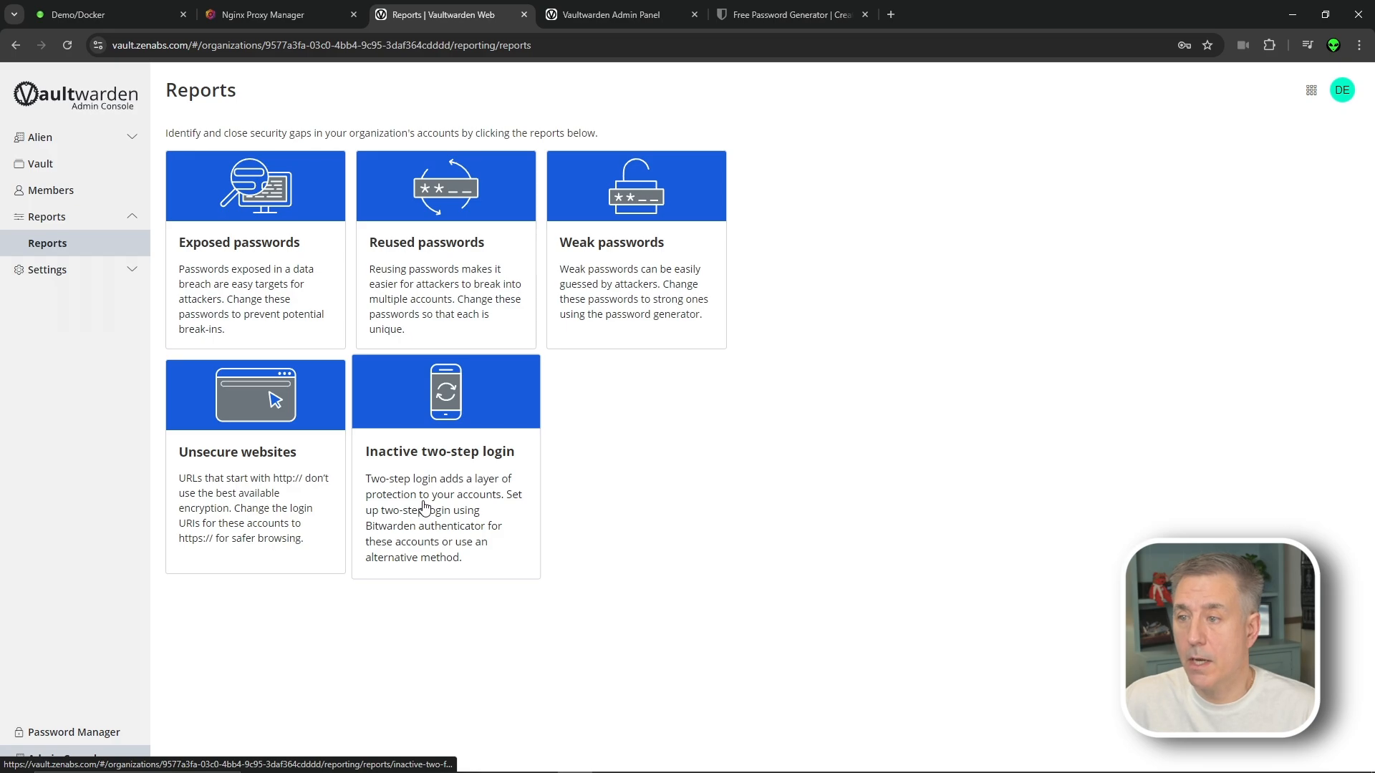
click(262, 268)
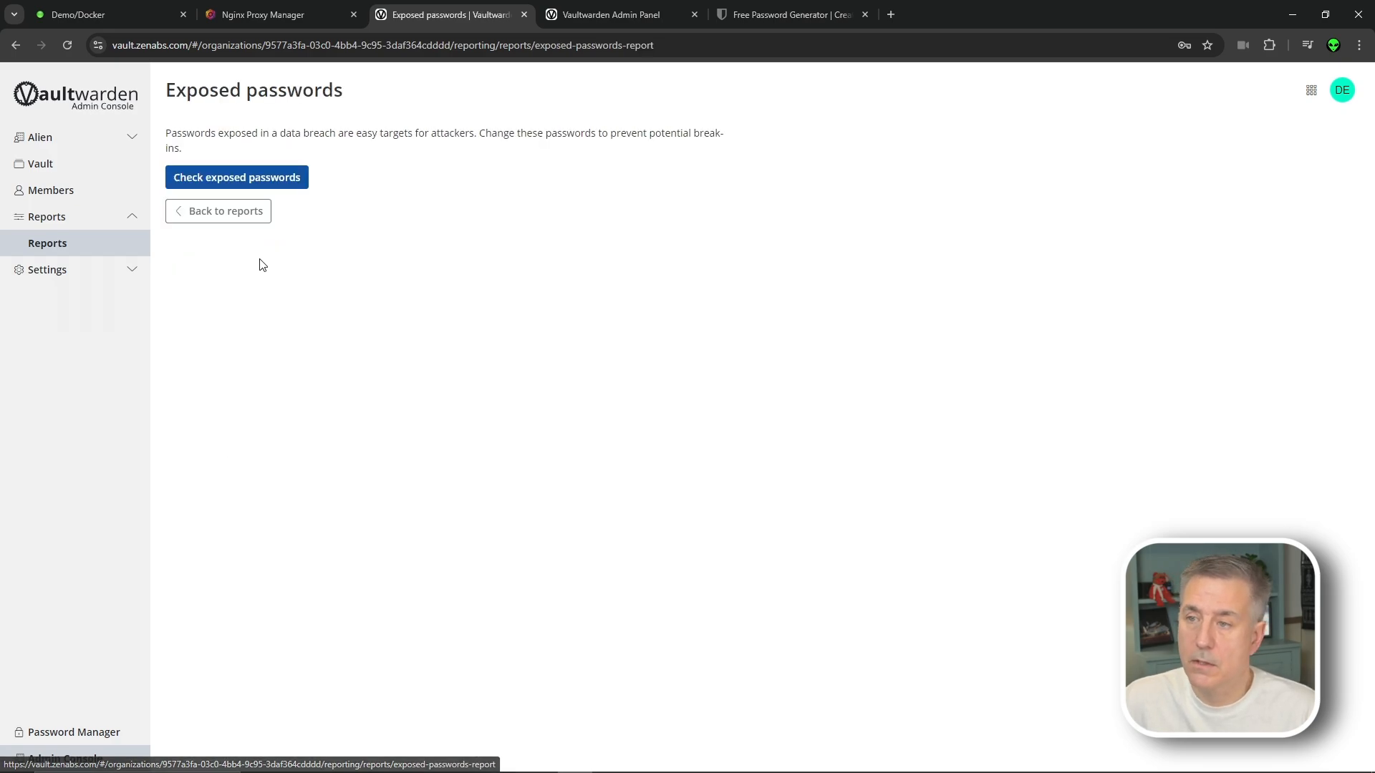
click(237, 182)
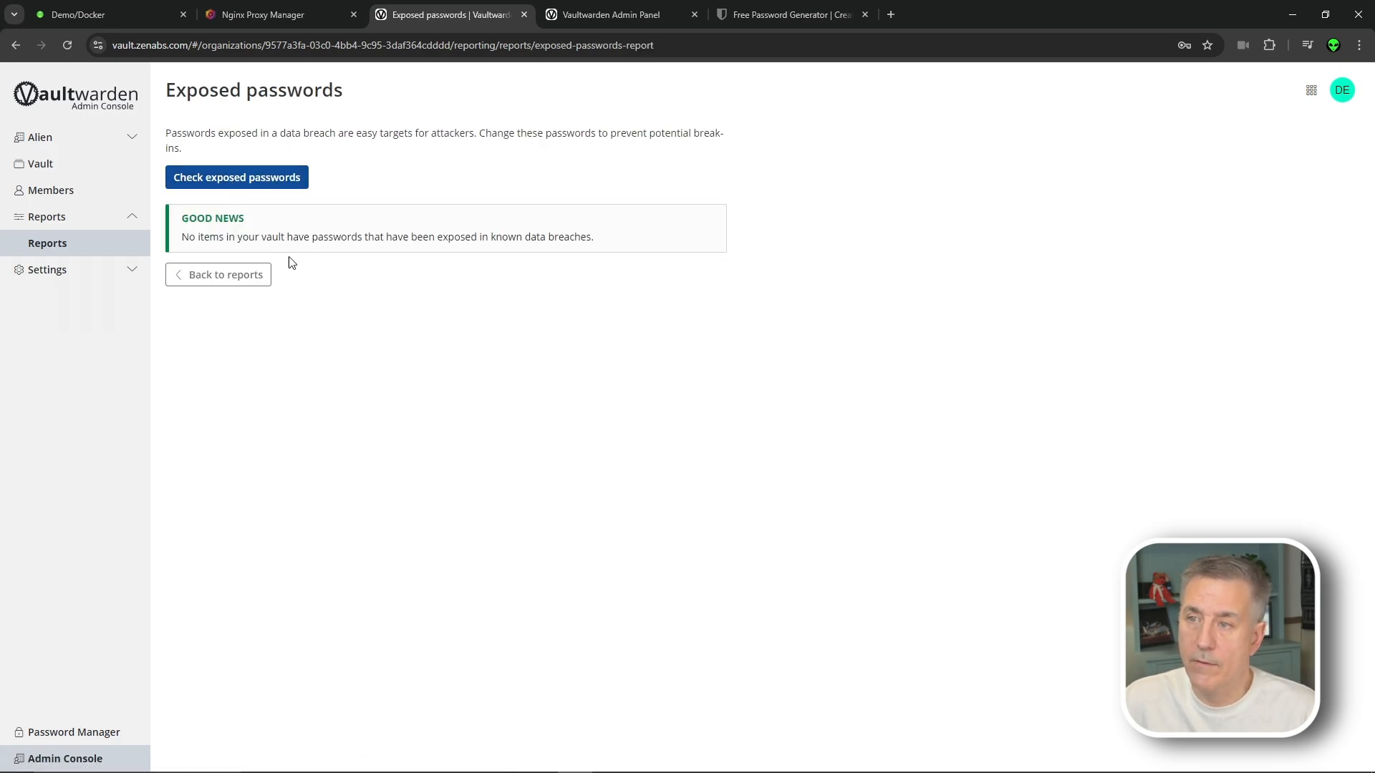
click(234, 277)
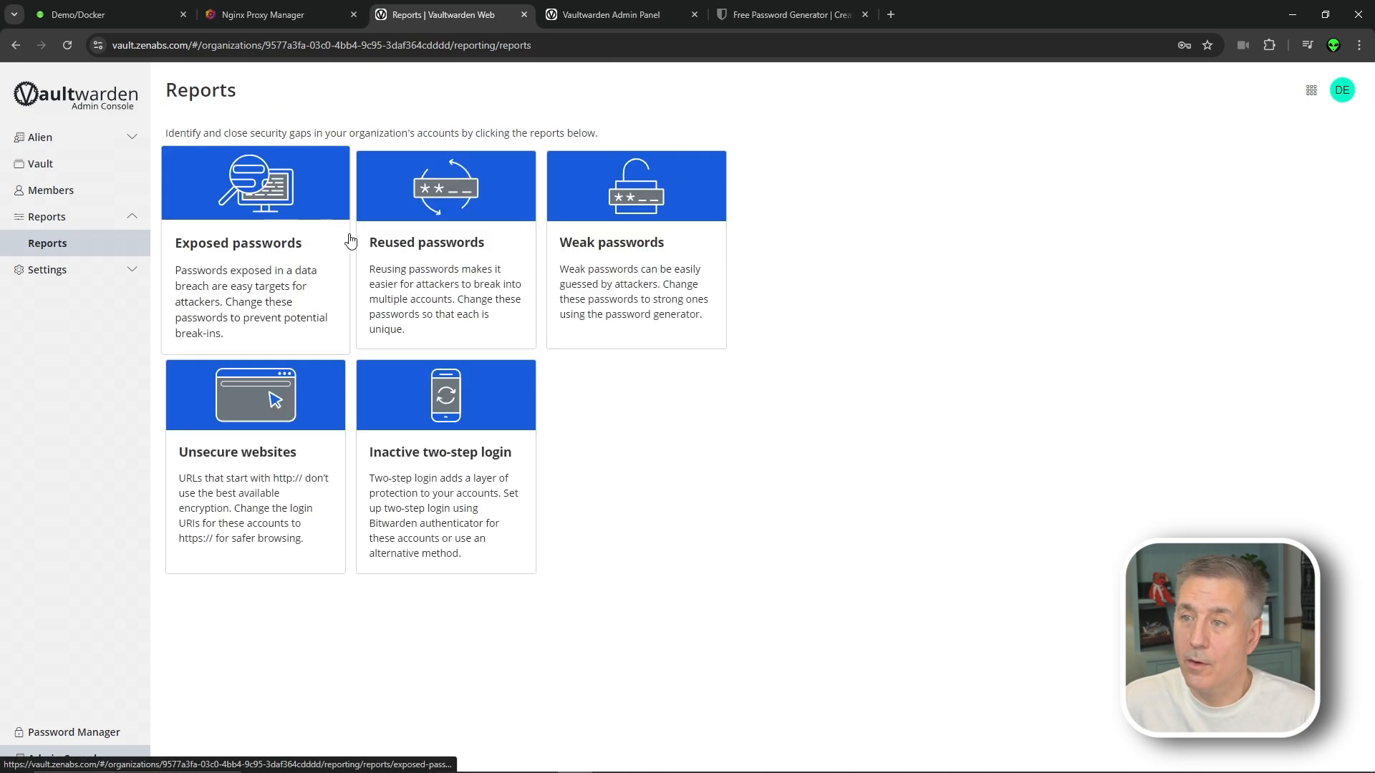
click(358, 236)
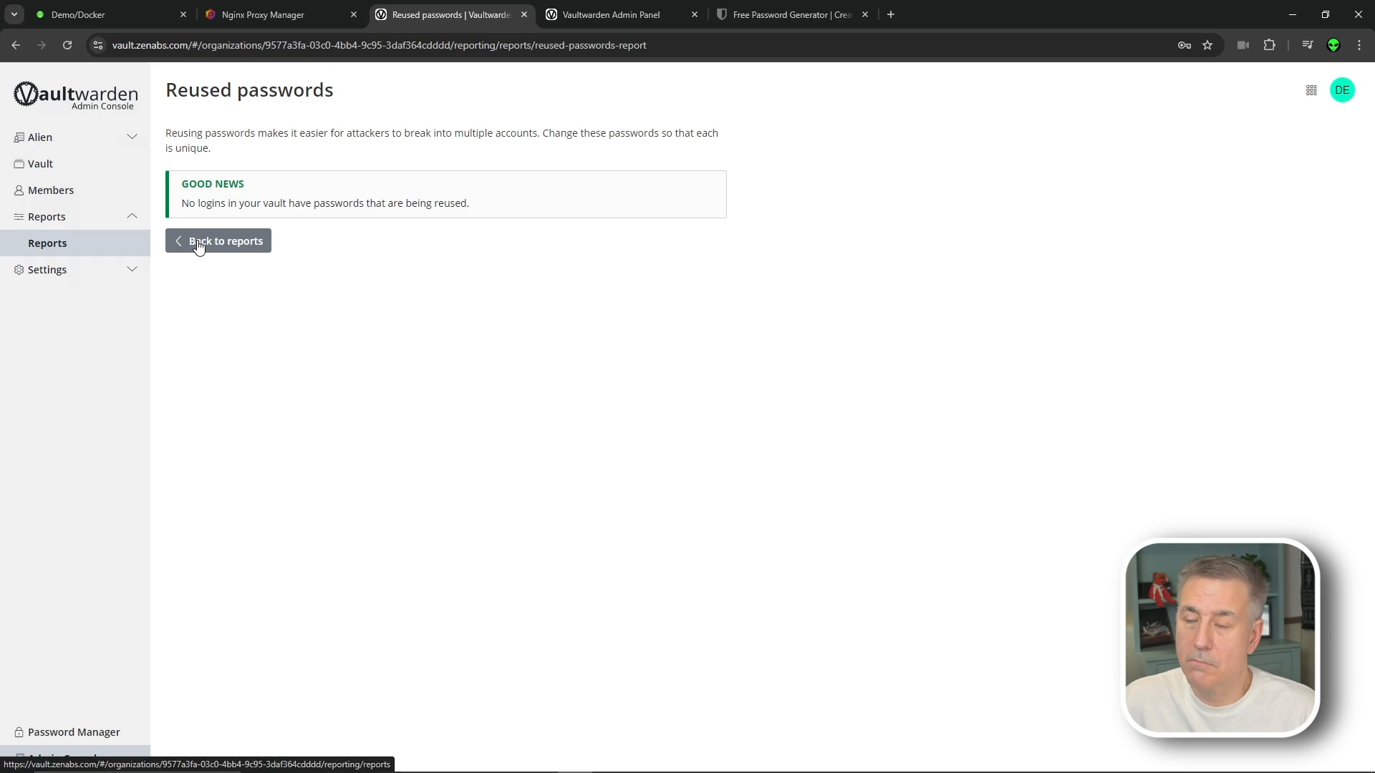
click(198, 245)
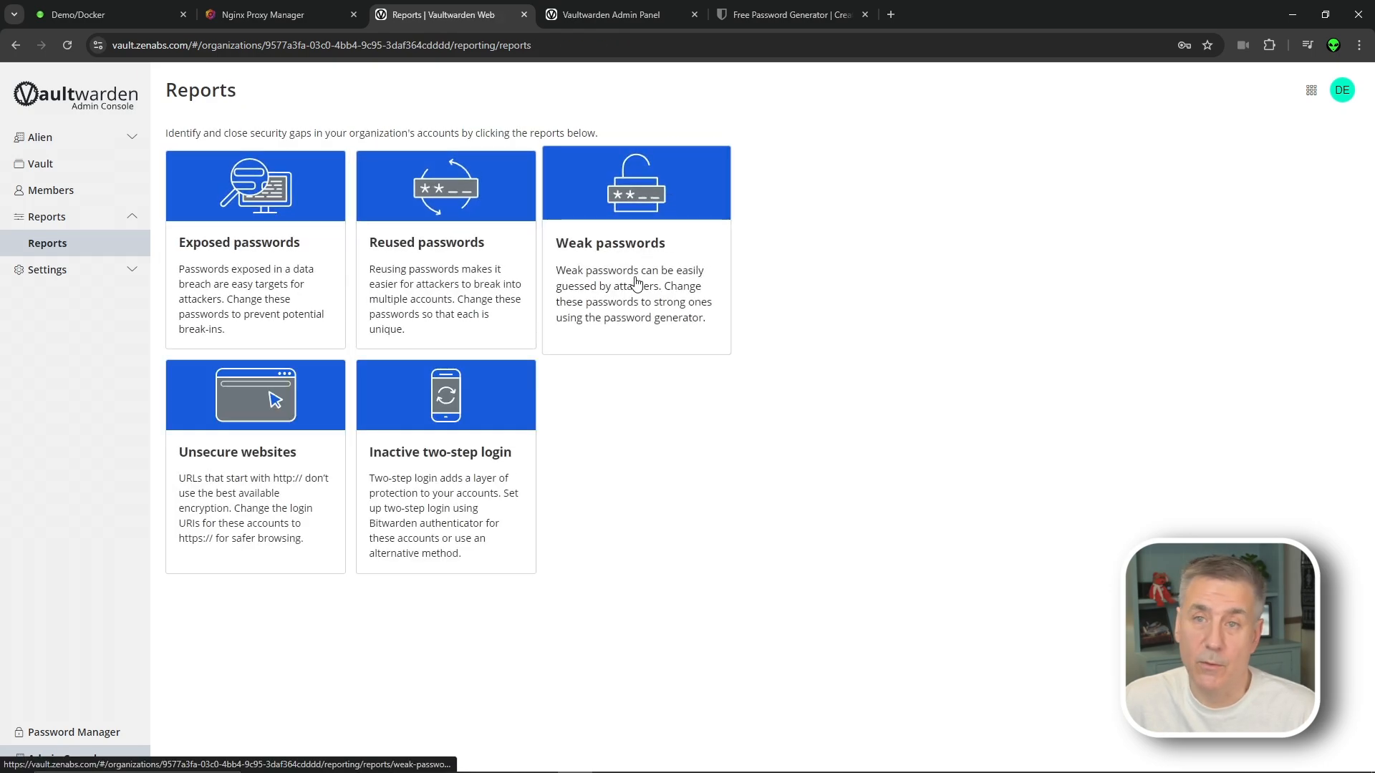
Review the weak passwords, unsecure websites and inactive two-step login reports, then open Organization info
click(636, 282)
click(183, 242)
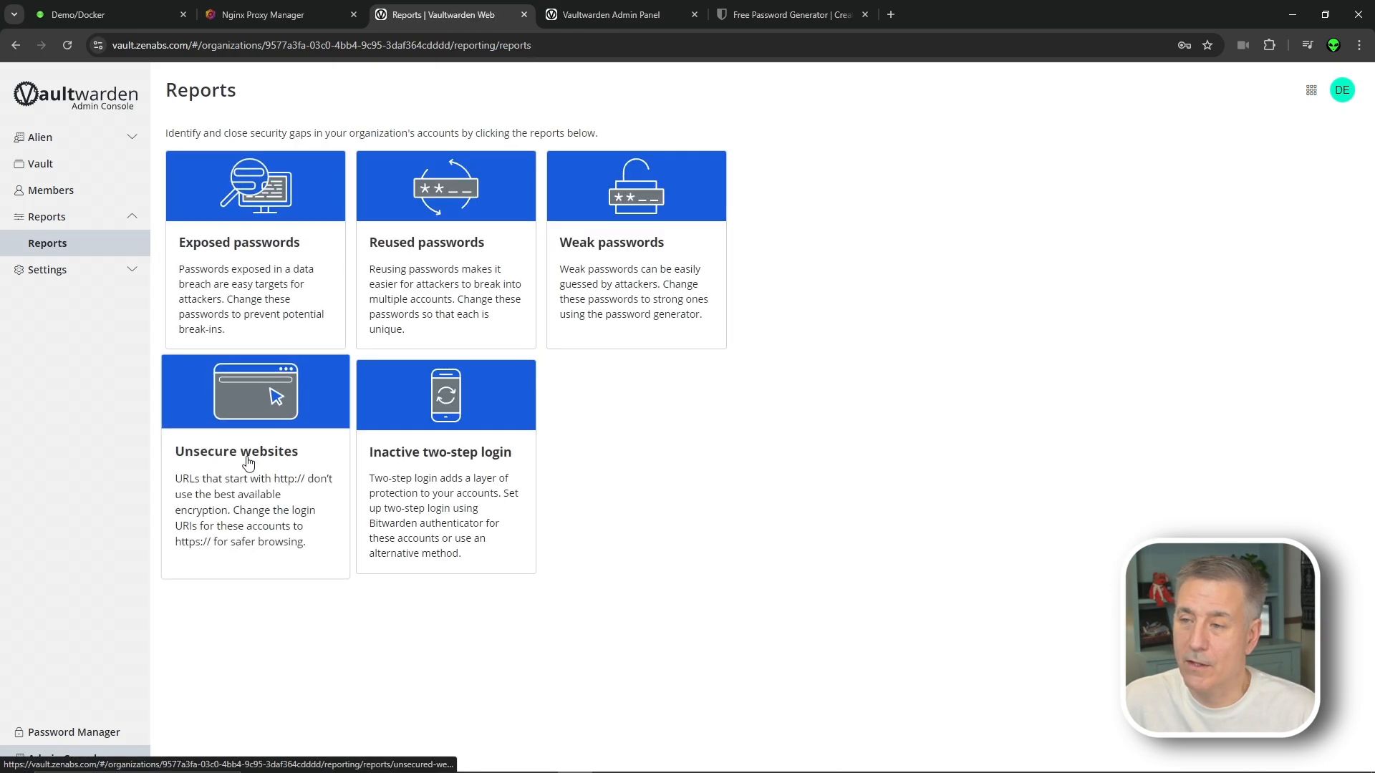
click(243, 494)
click(236, 242)
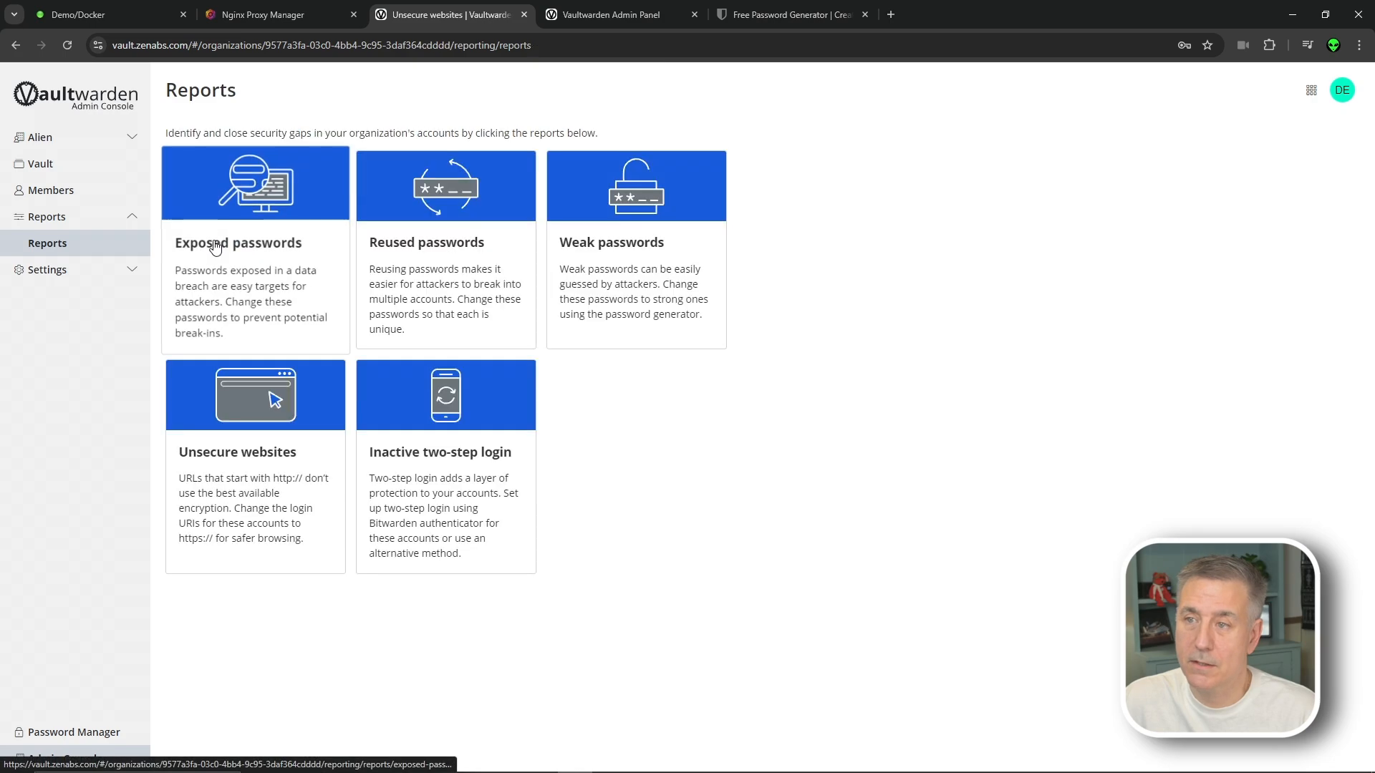
click(451, 501)
click(240, 241)
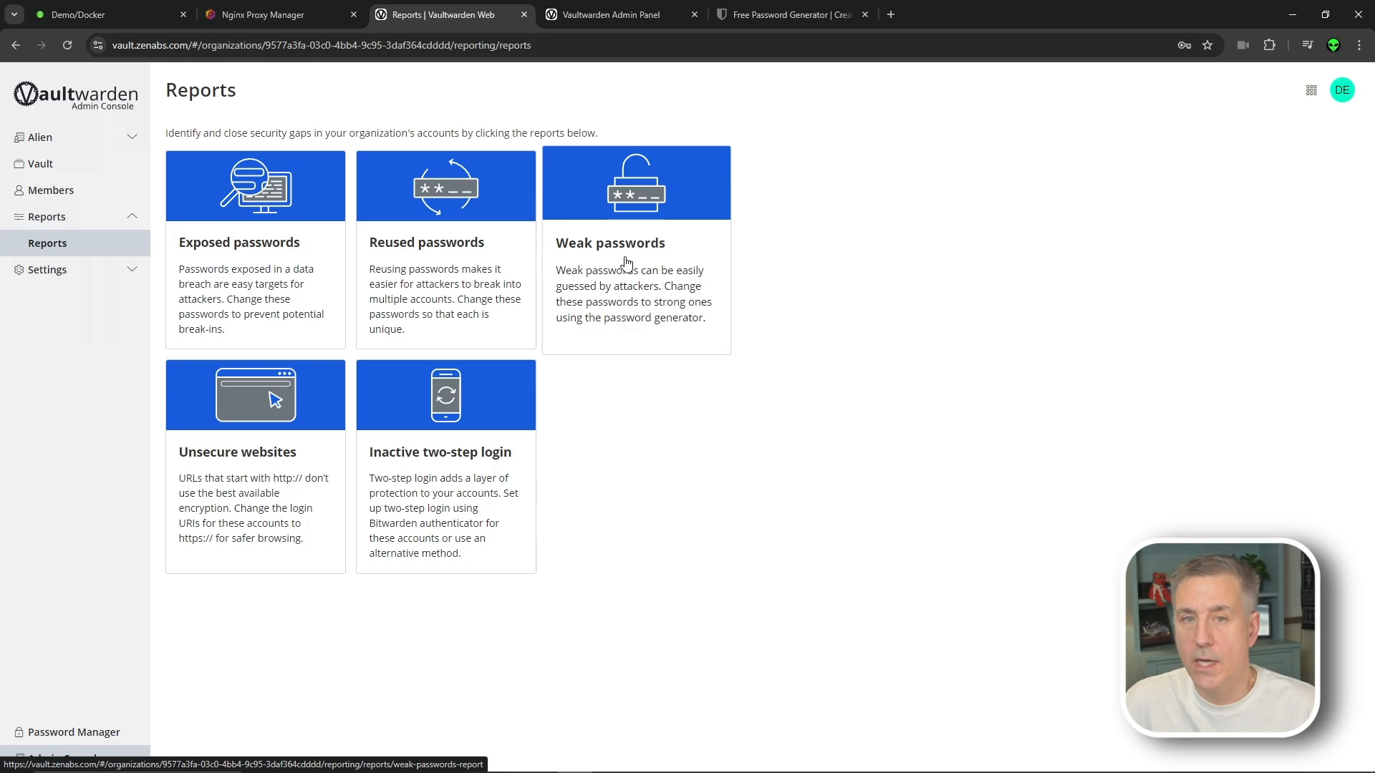
click(108, 270)
Rename the organization to 'Alien Org', save it, and open its Policies page
click(228, 154)
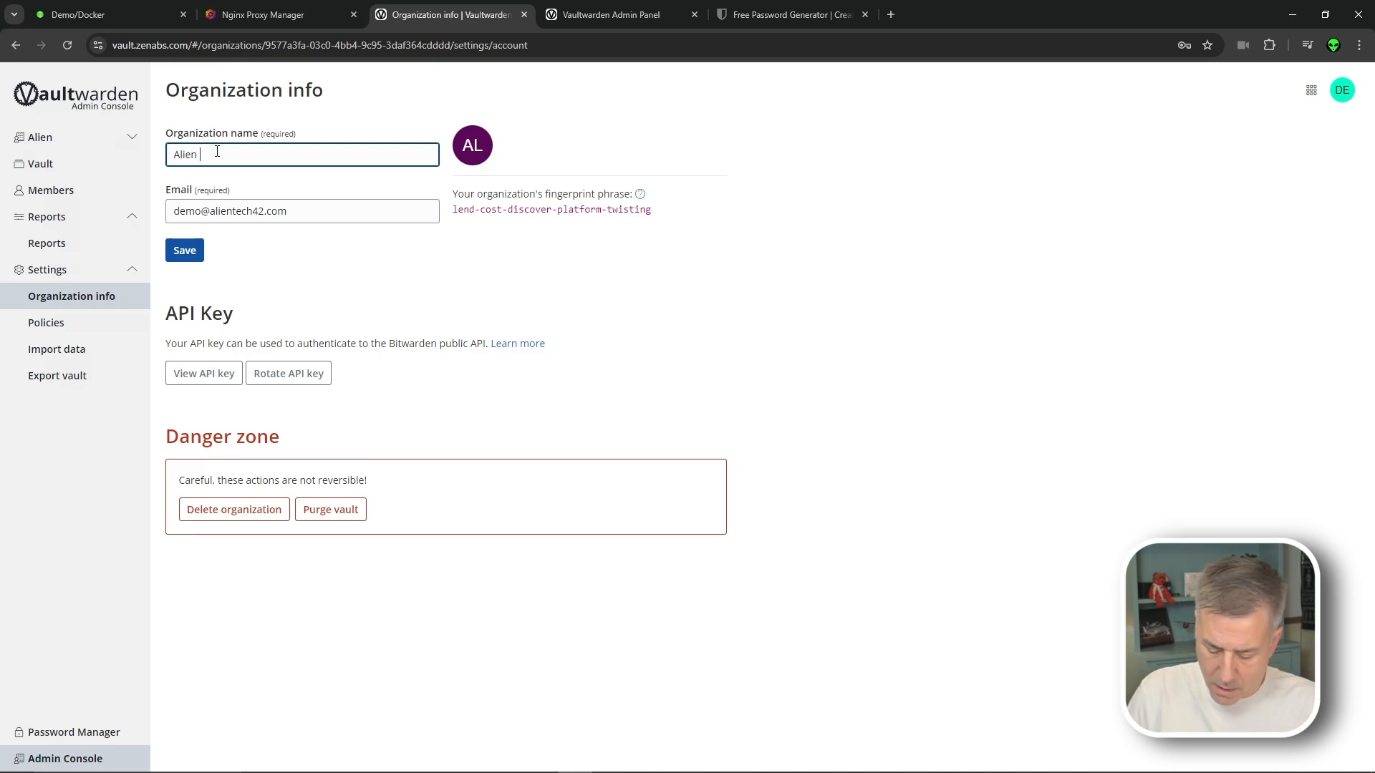
text(Org)
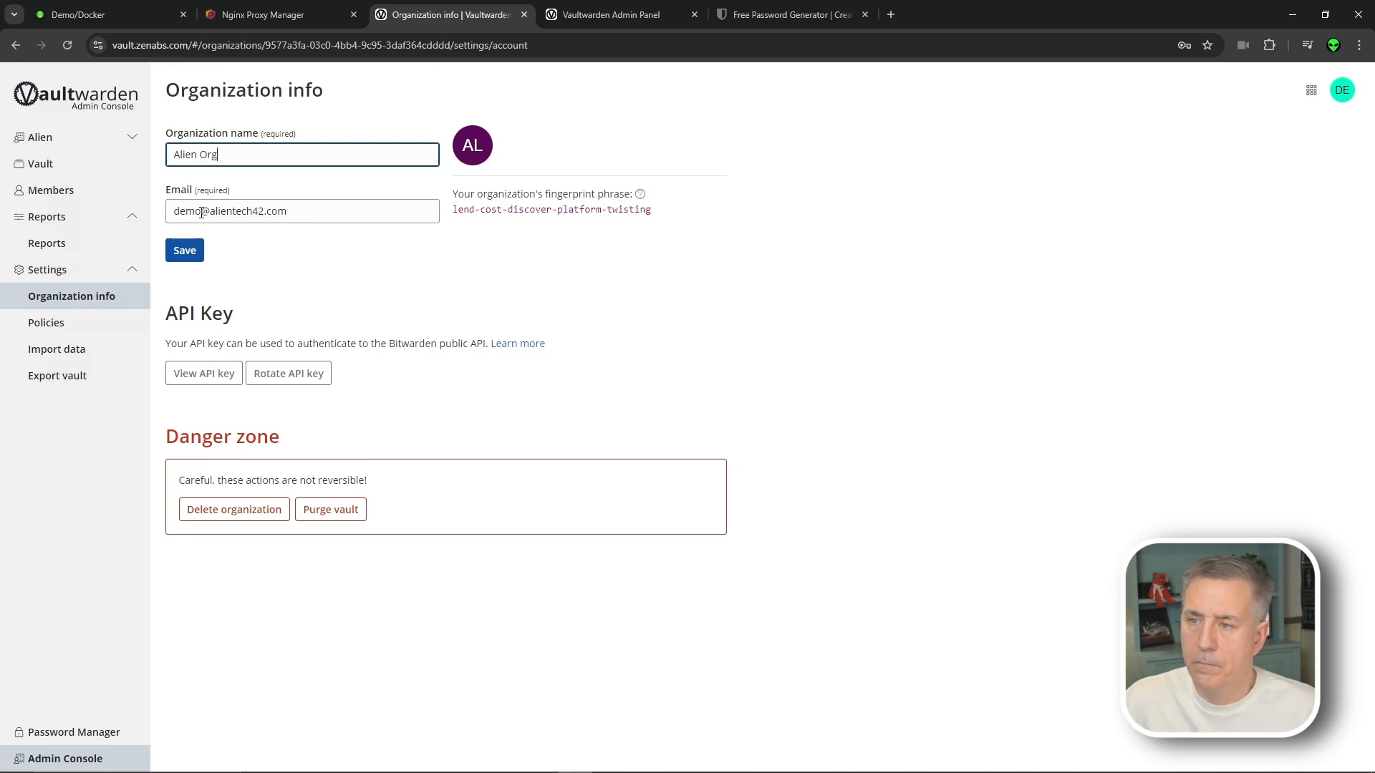
click(197, 251)
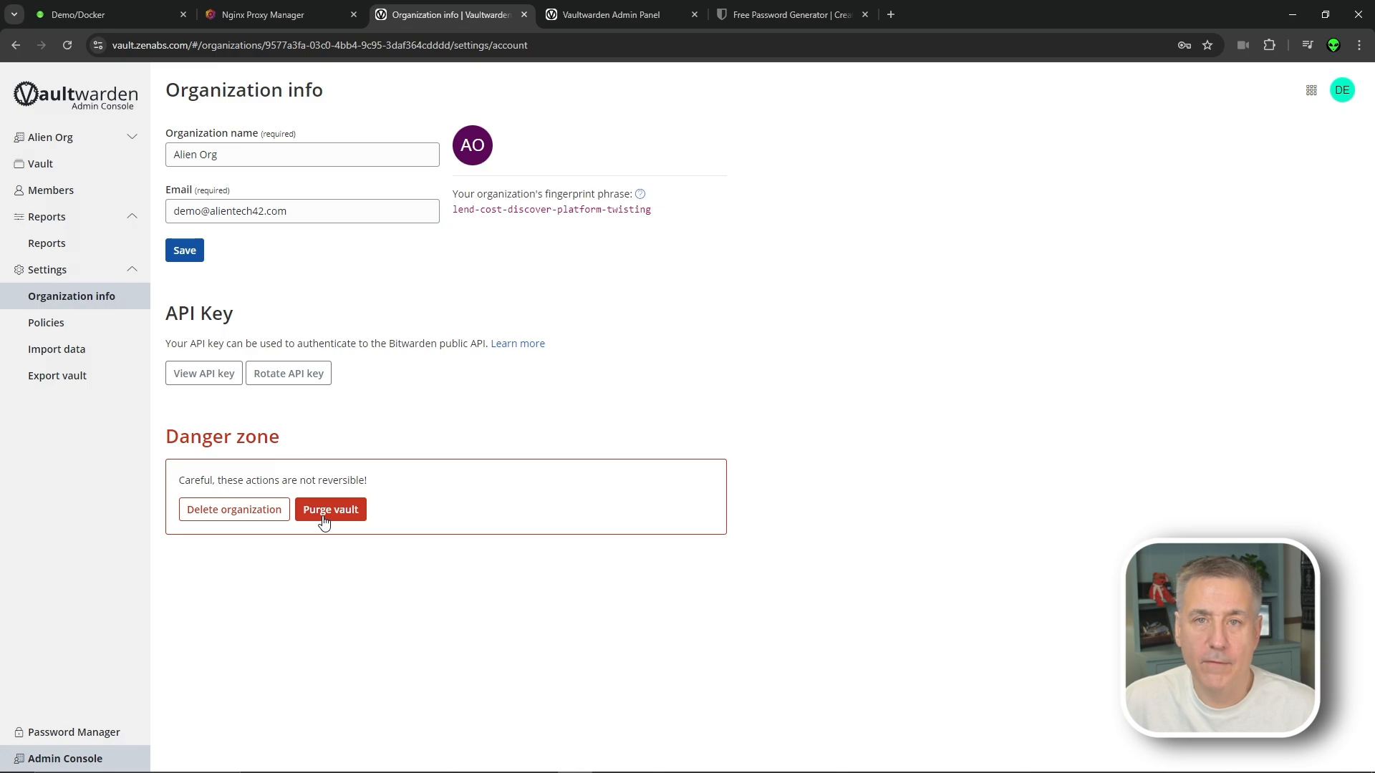
click(72, 322)
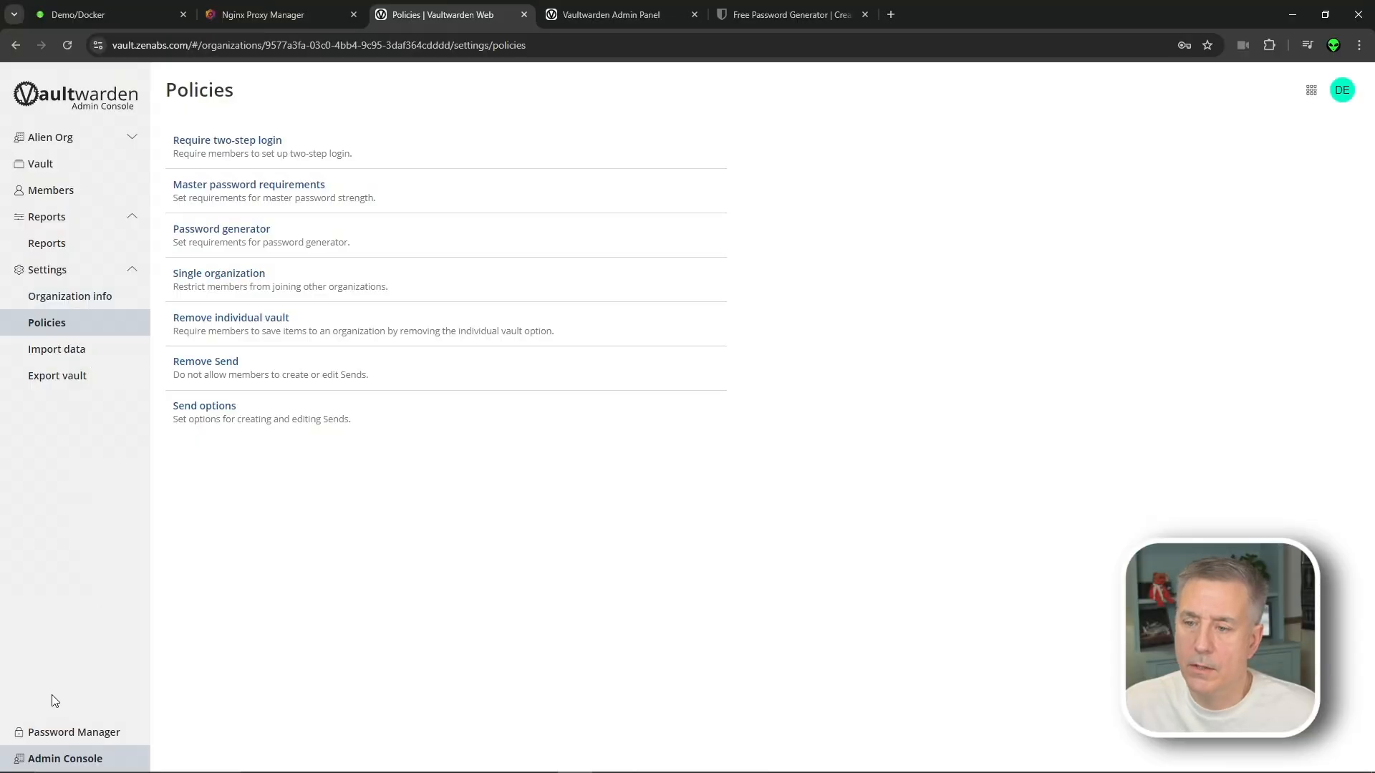
Go to the Password Manager's Send section and begin a New Send
click(73, 733)
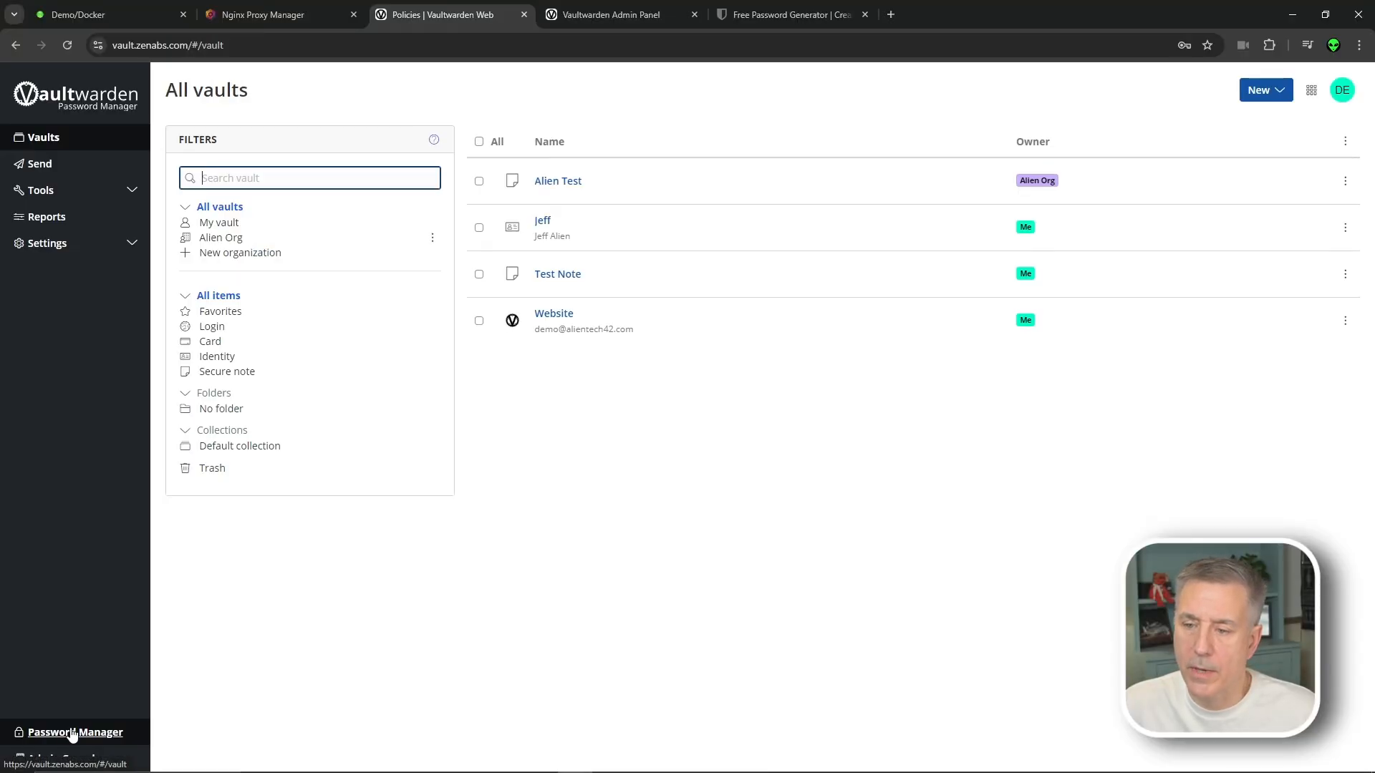
click(41, 164)
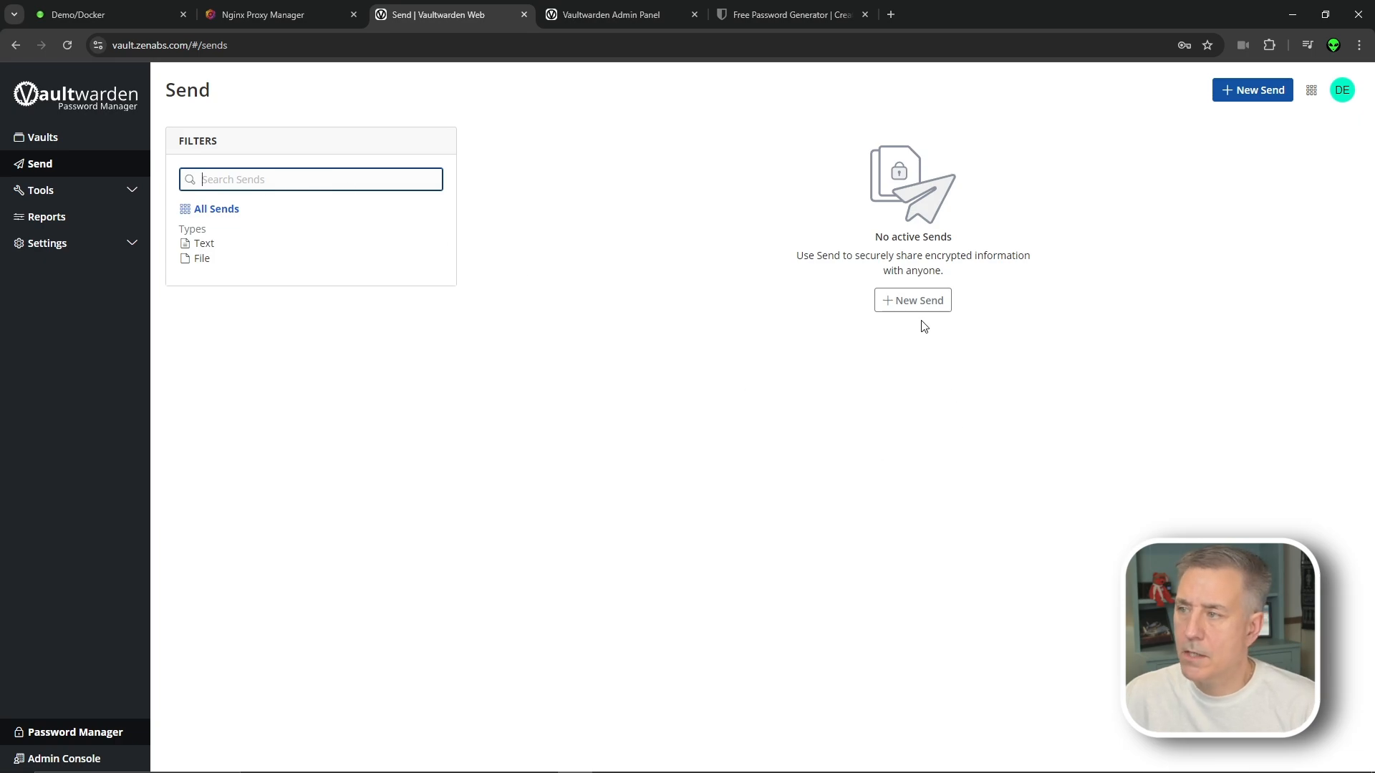
click(924, 301)
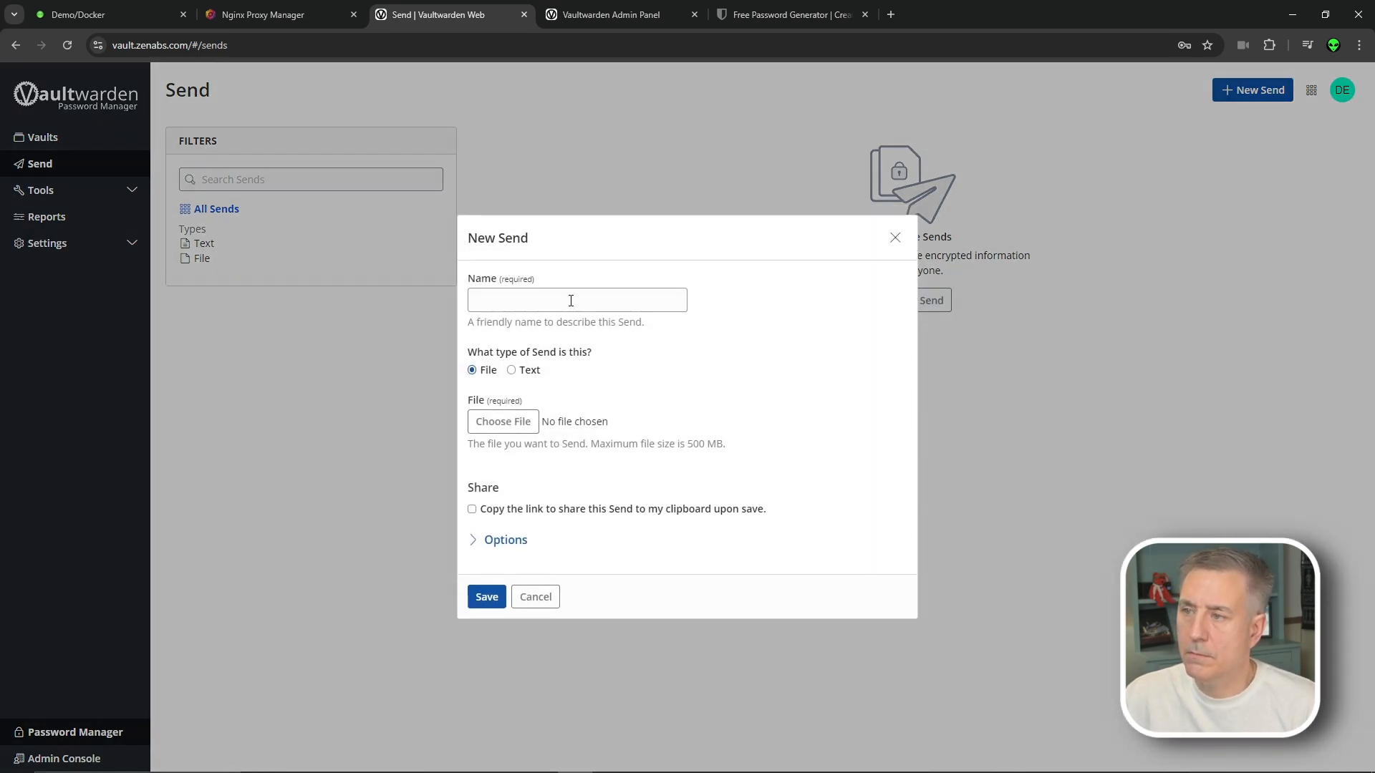
Name the Send 'Test' as a text Send holding the secret message, hidden by default
text(Test)
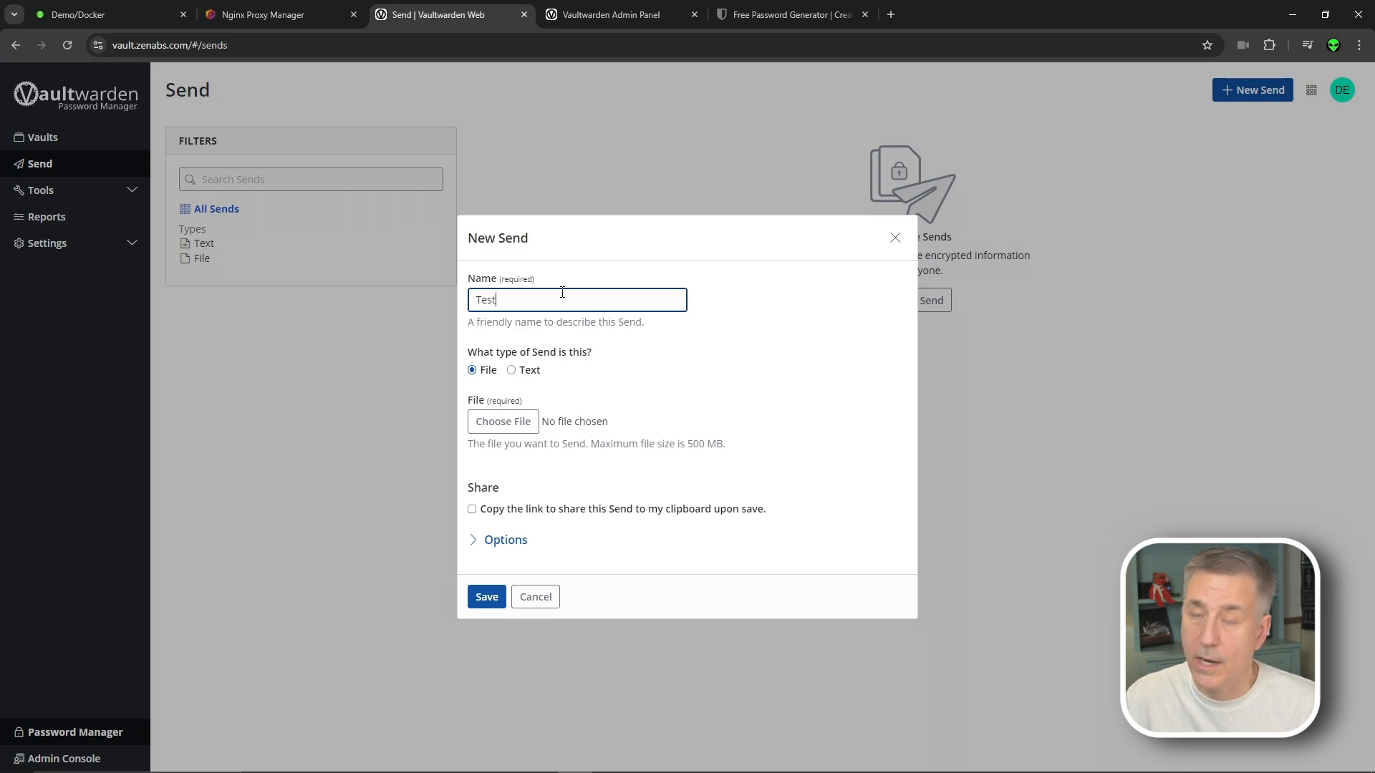
click(511, 369)
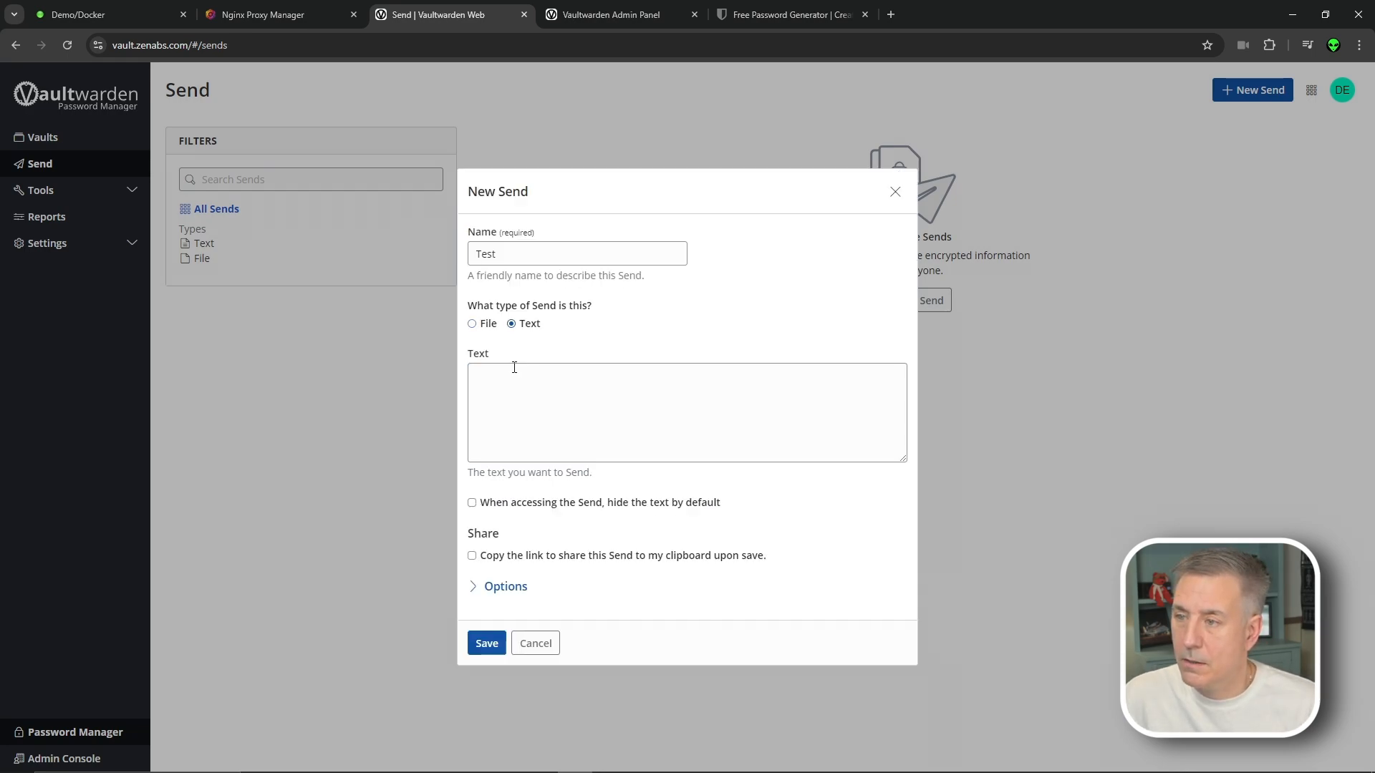
click(514, 373)
text(Super )
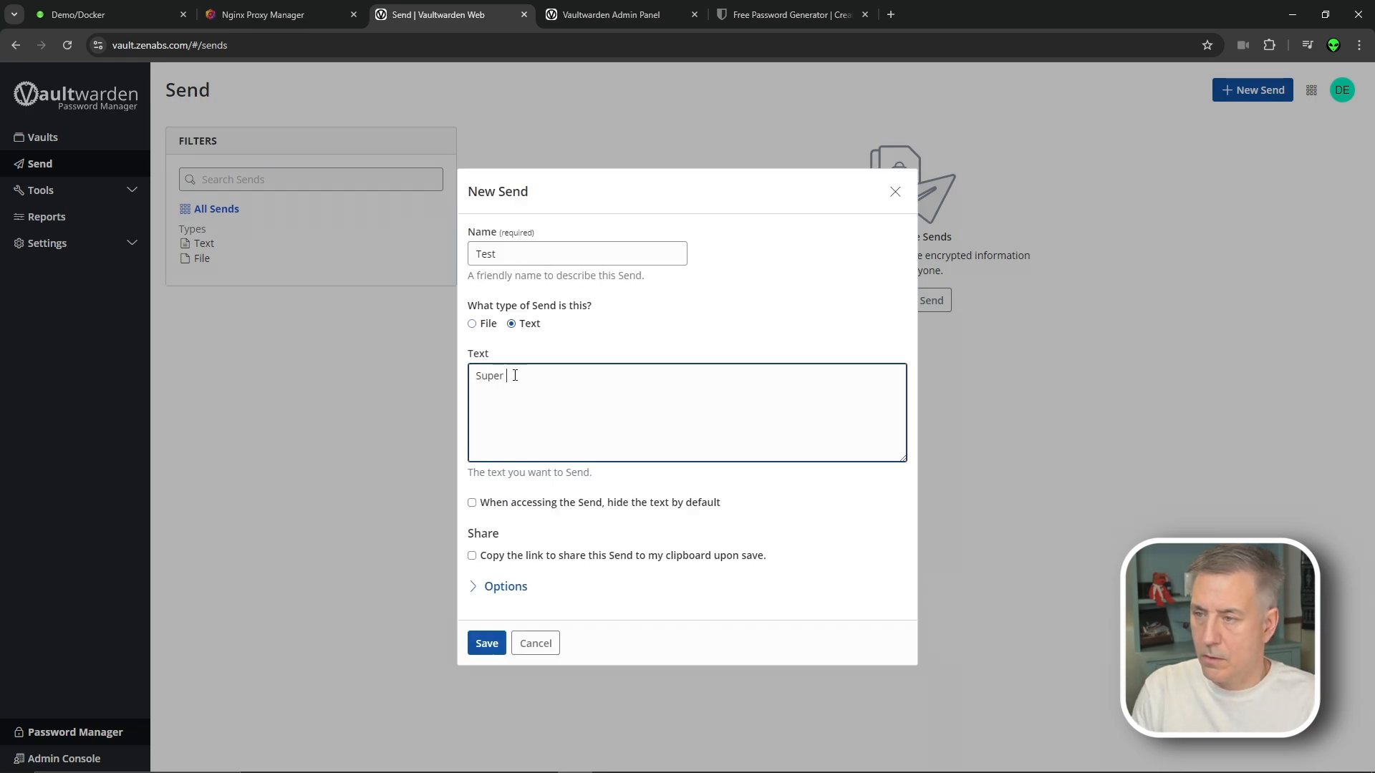
text(Secret password )
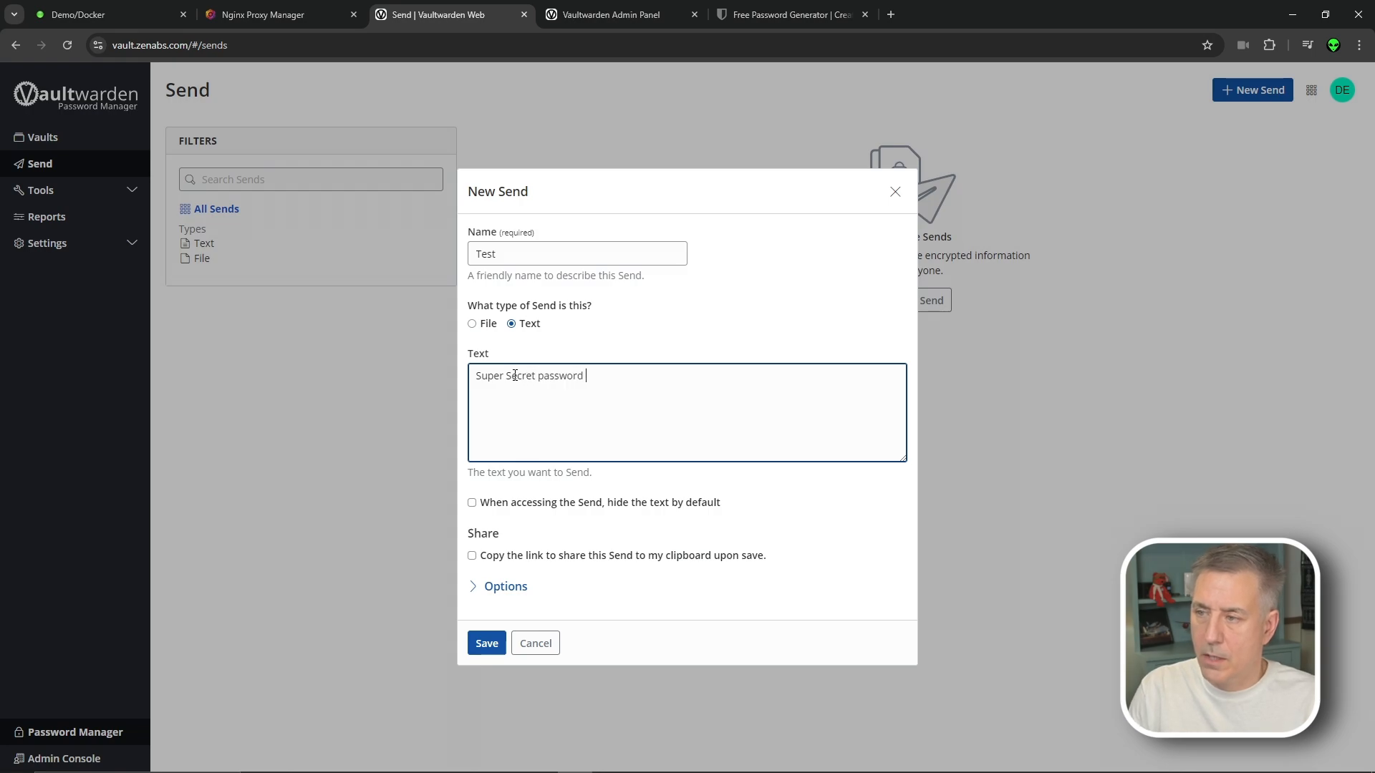
text(is: Password)
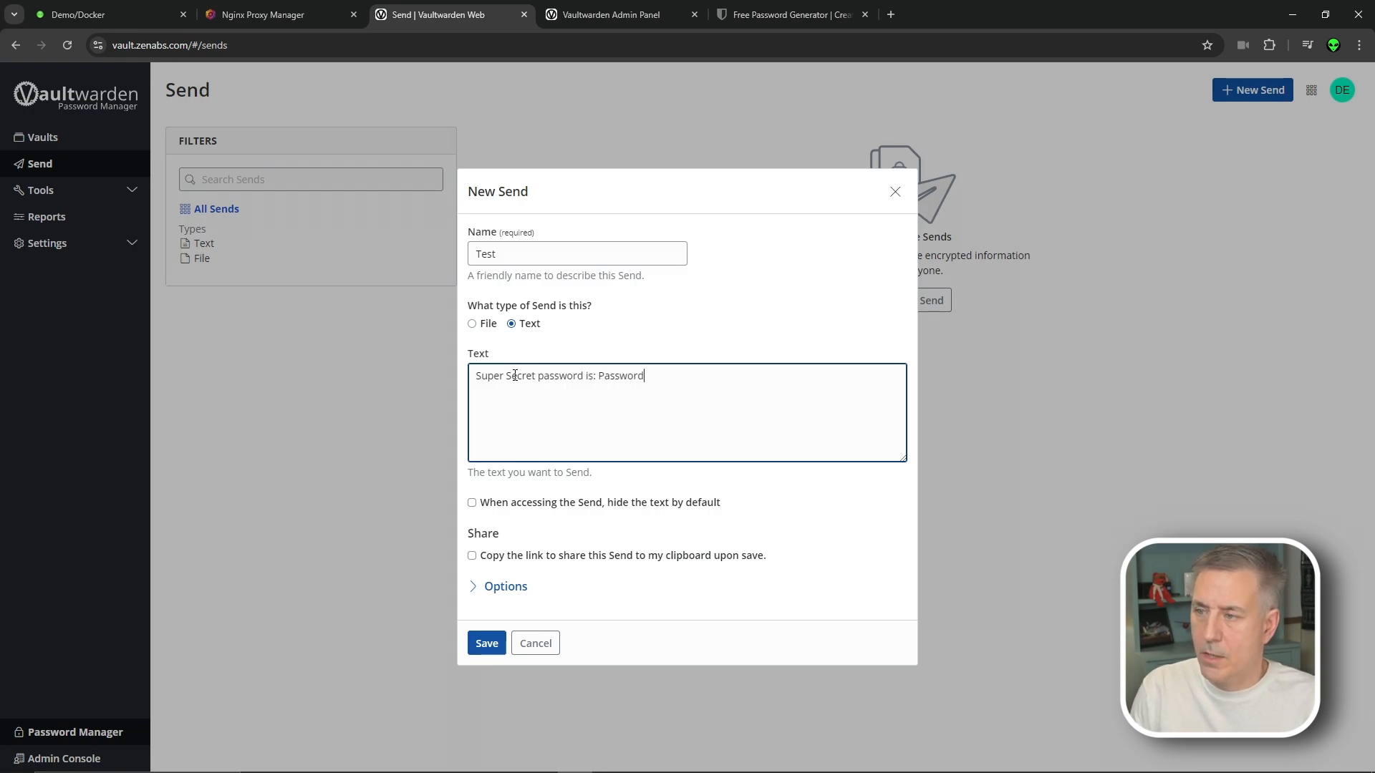
click(512, 507)
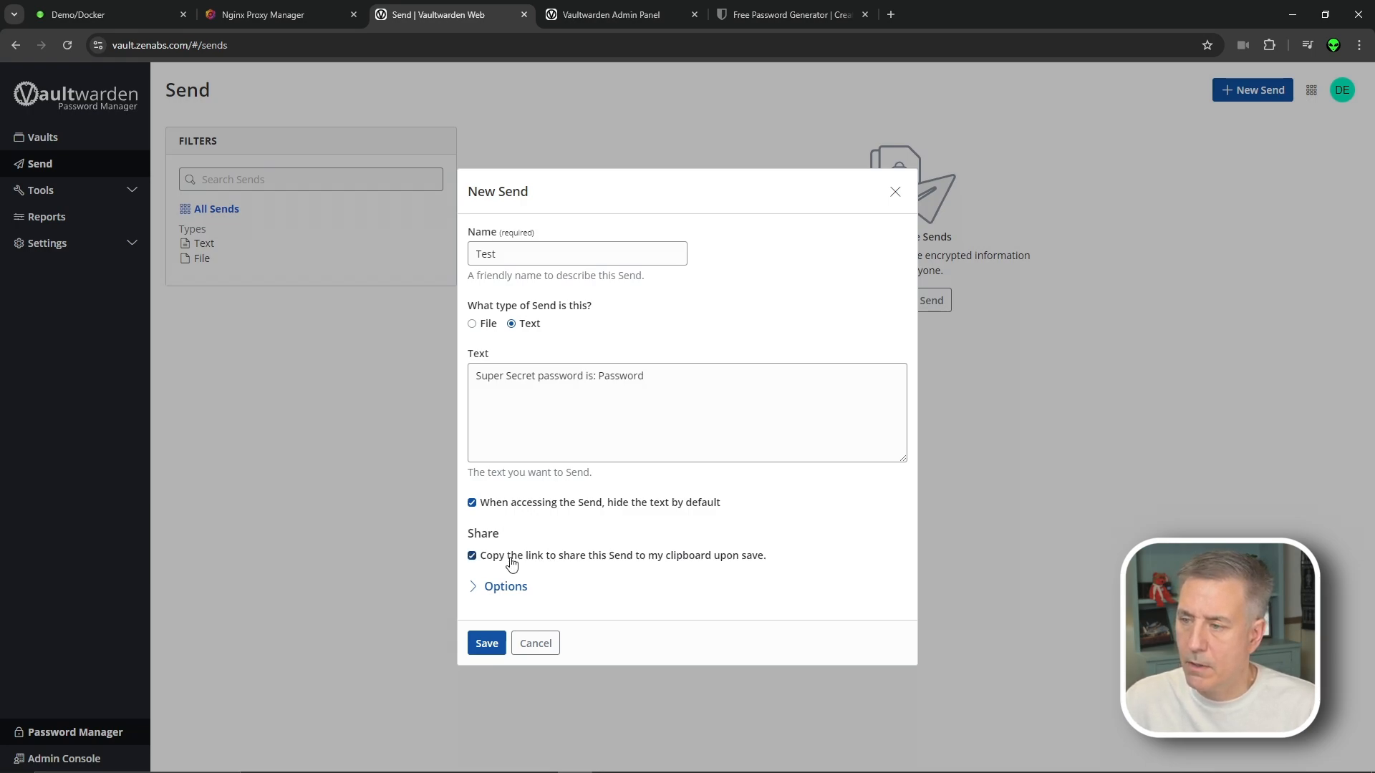
Set deletion and expiration to 1 hour and a maximum access count of 1
click(495, 587)
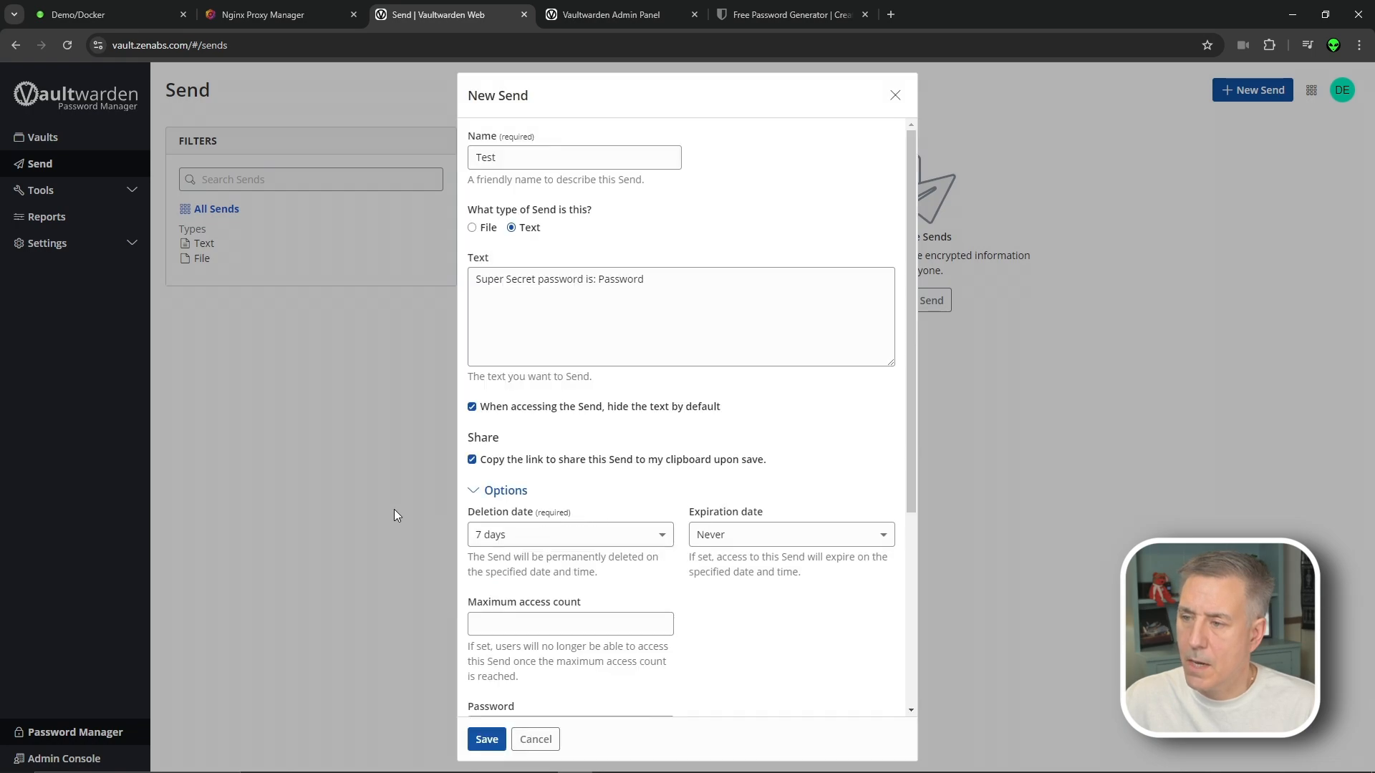
click(586, 535)
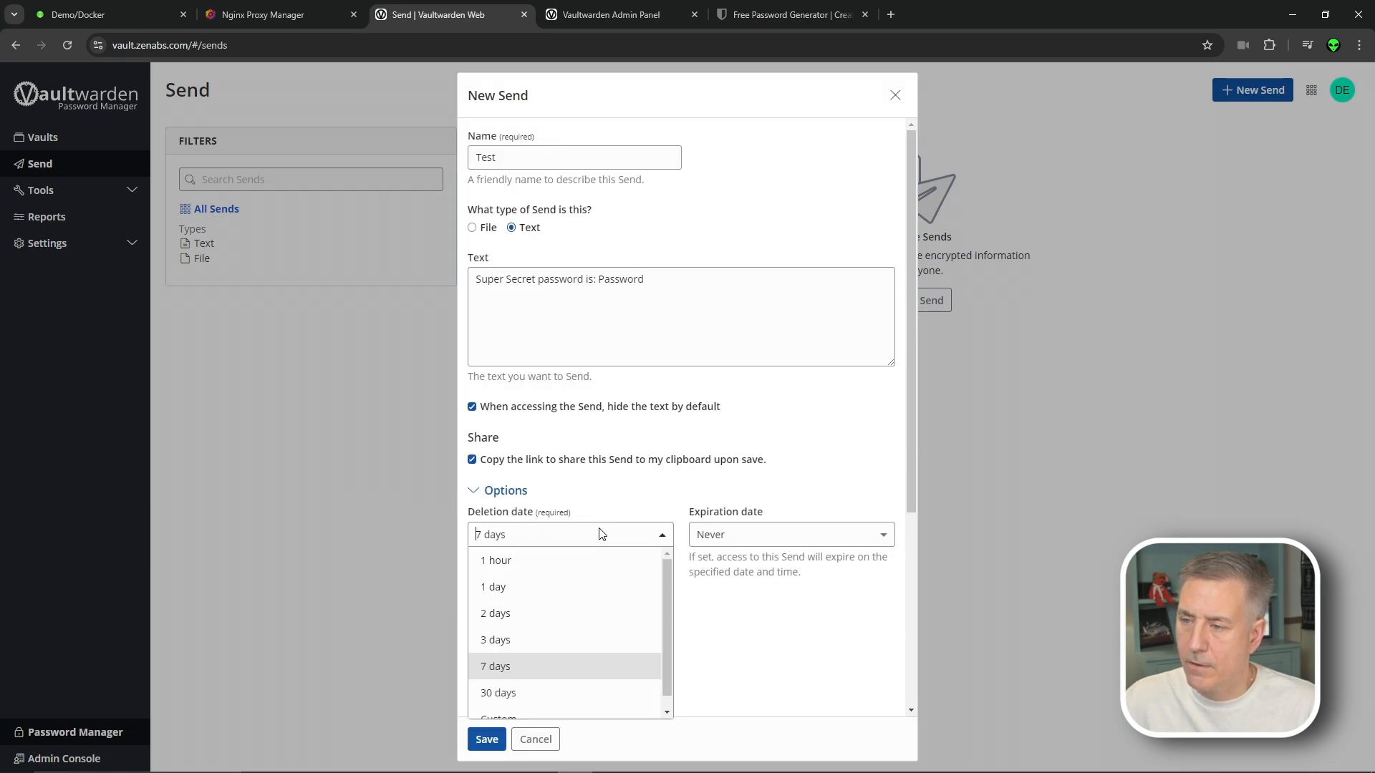
click(557, 564)
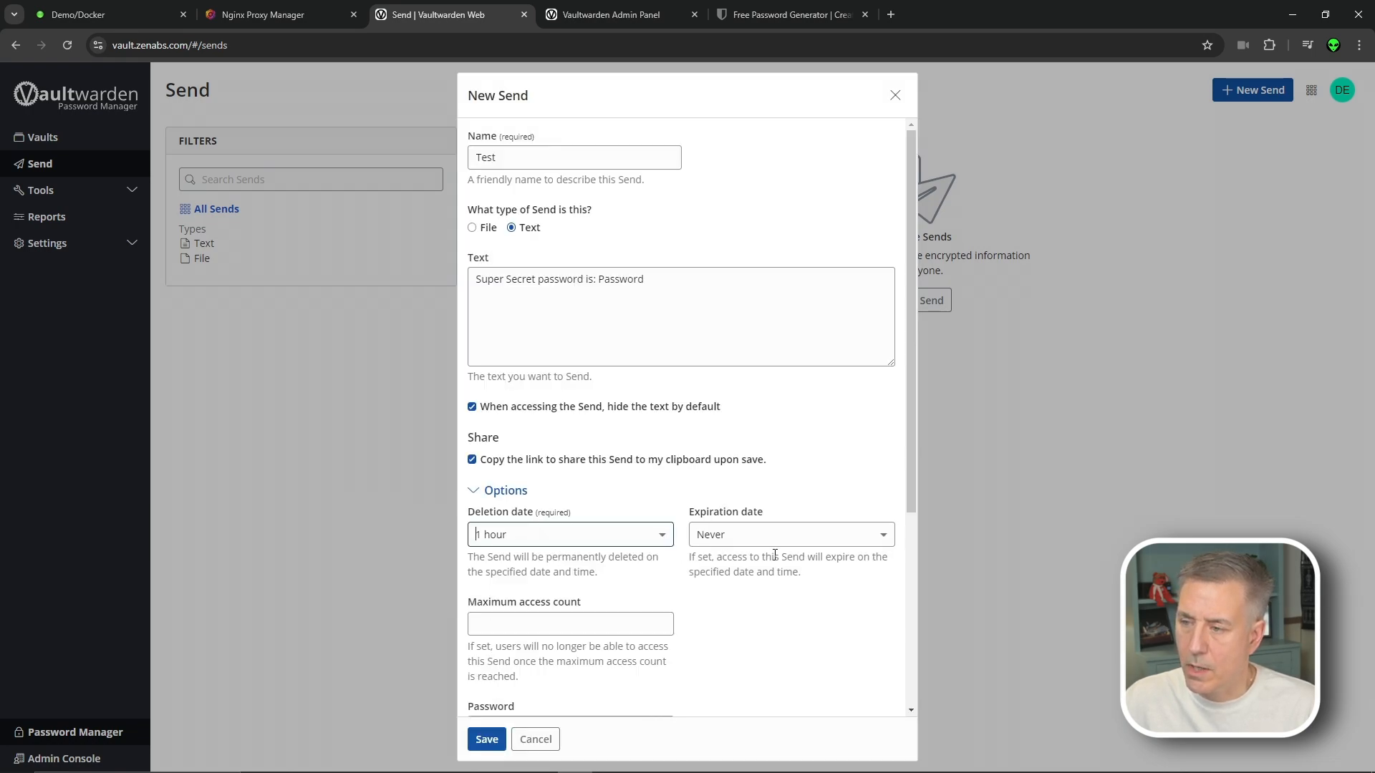
click(777, 537)
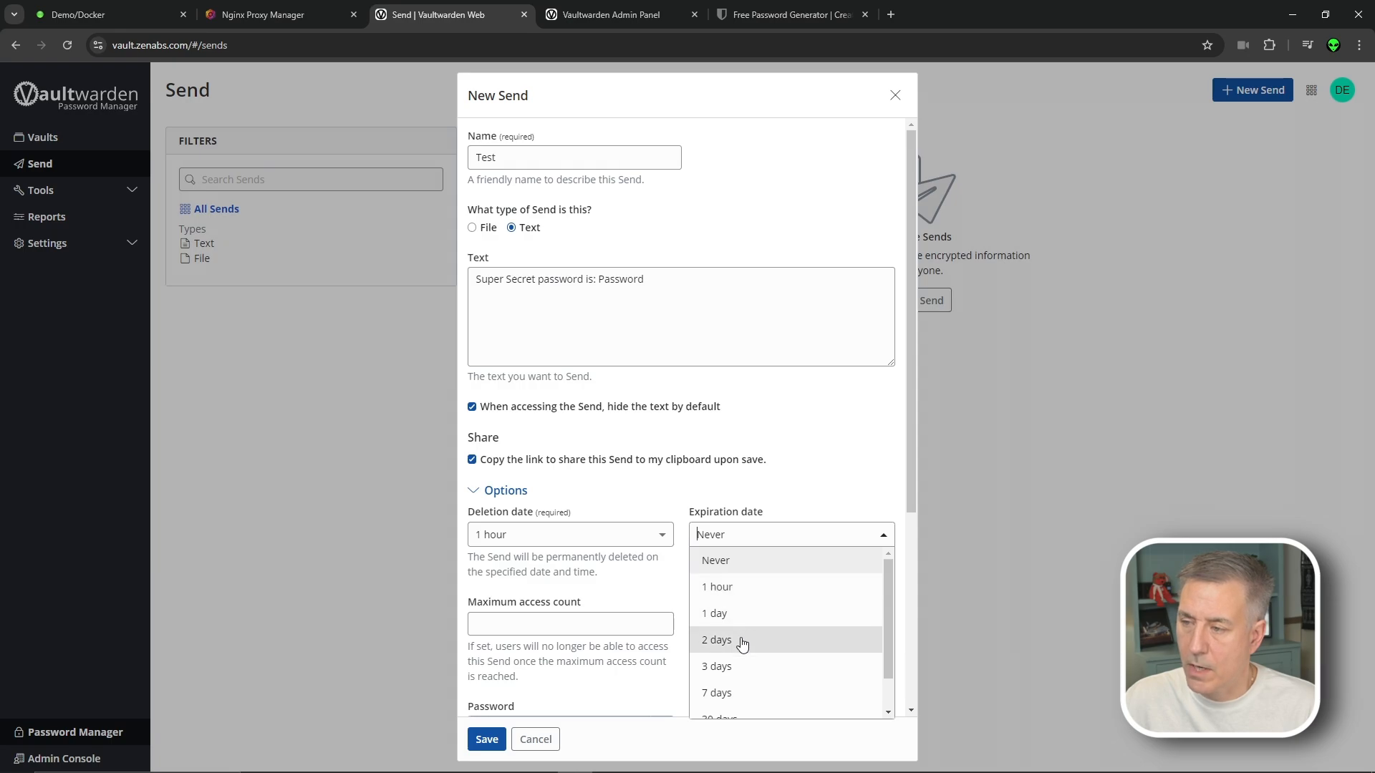
click(716, 589)
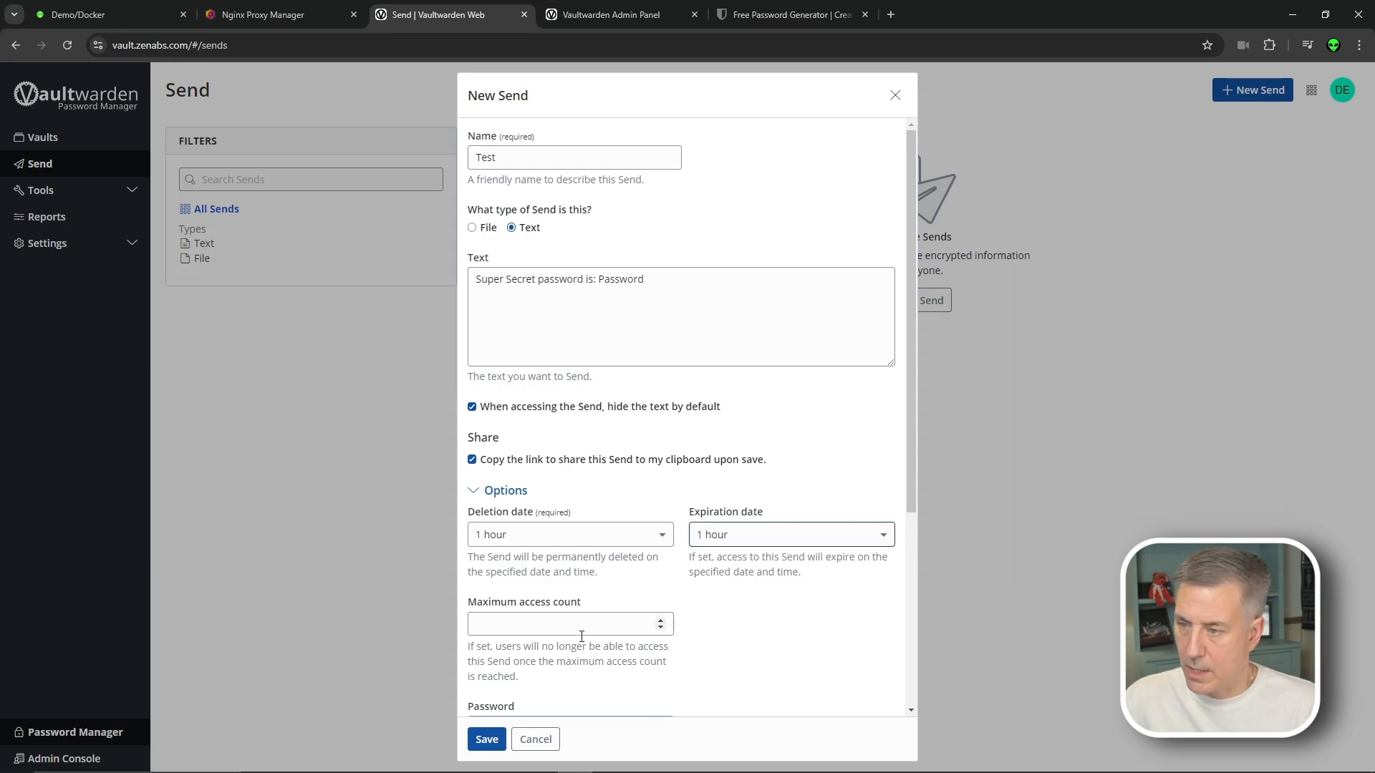
click(530, 620)
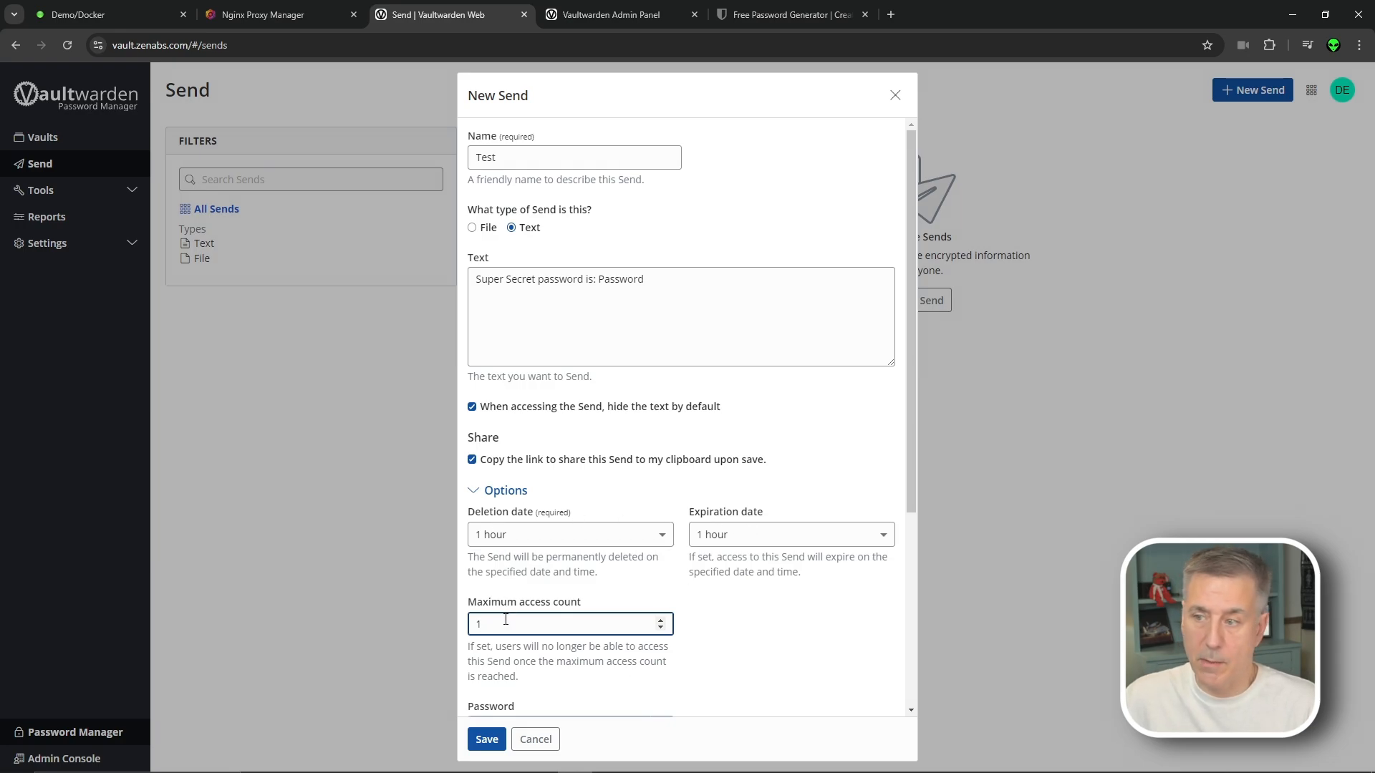
Add a Send password and the note 'Super secret note again.', then save the Send
scroll(513, 629, down, 3)
click(547, 514)
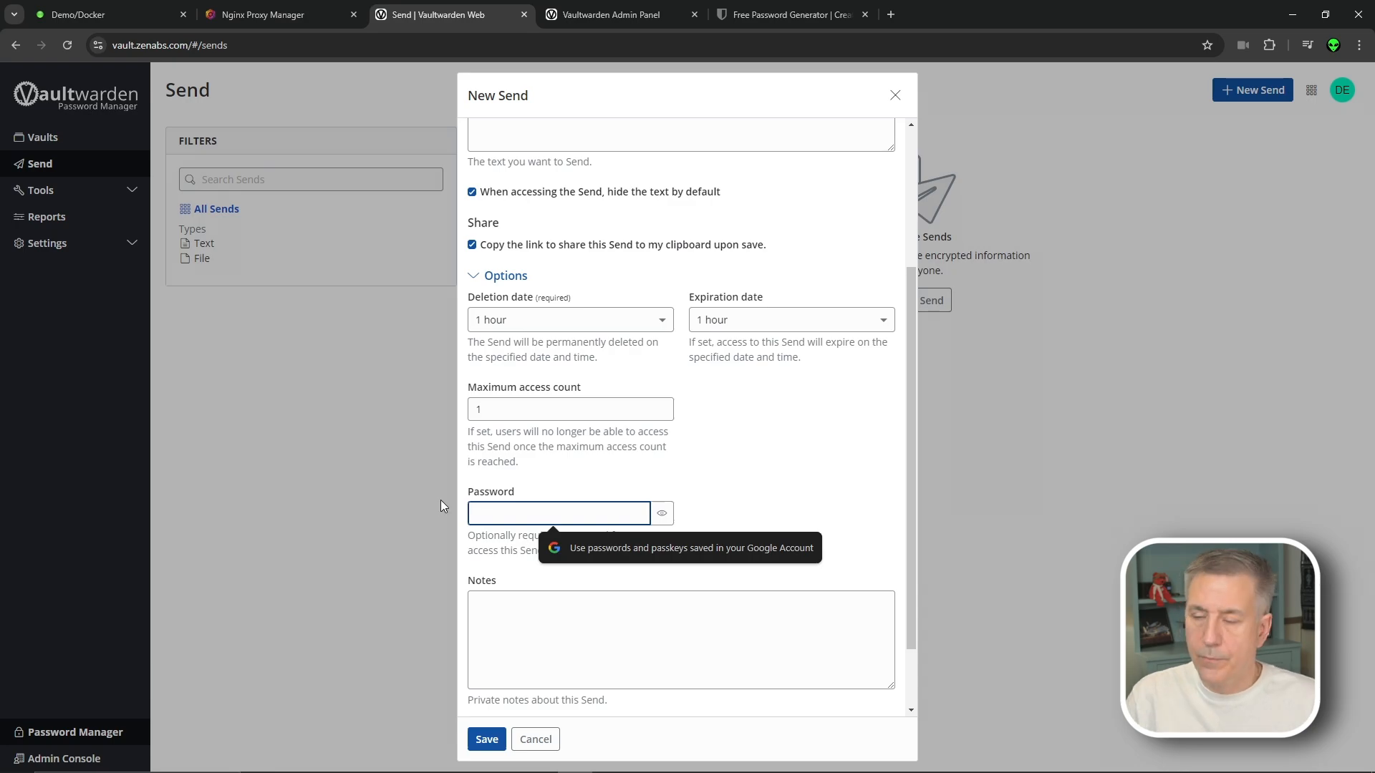
text(••••)
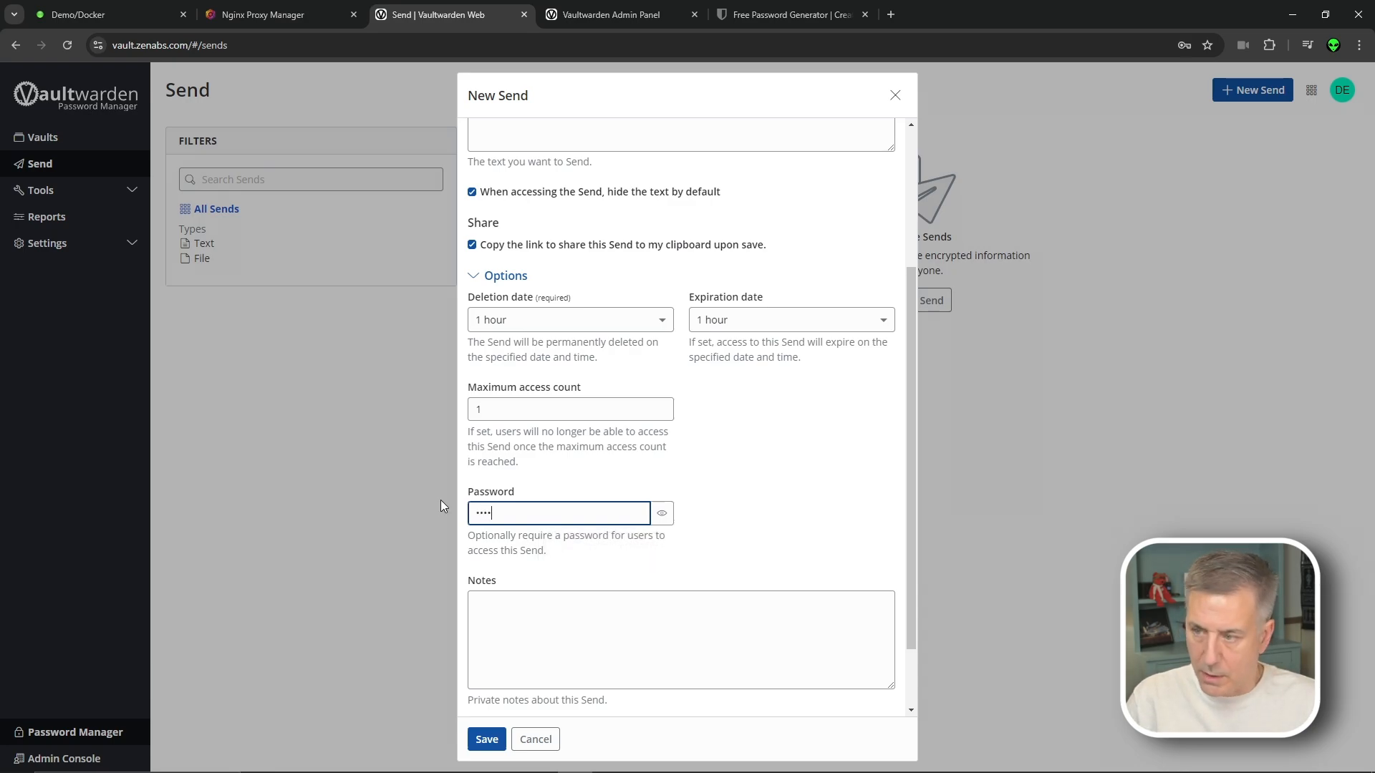
click(661, 513)
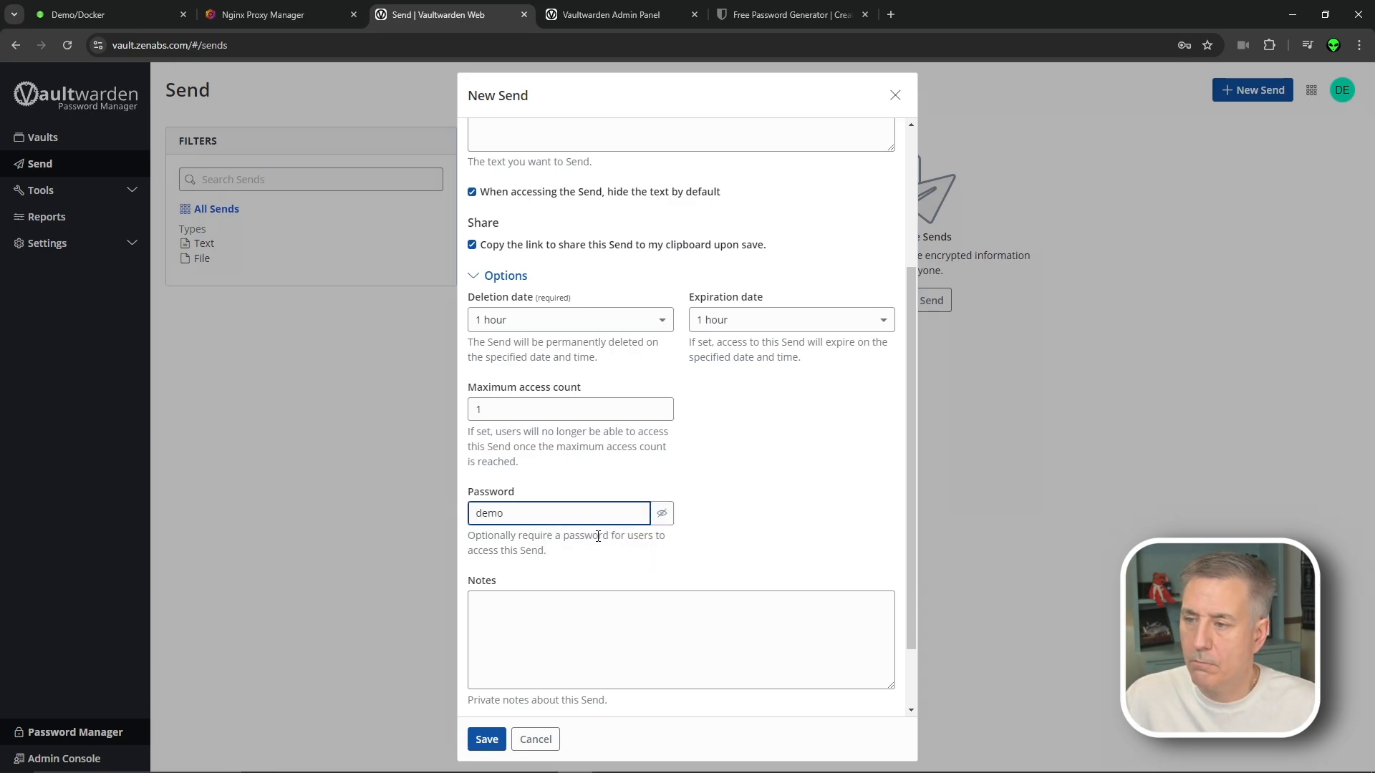
click(537, 624)
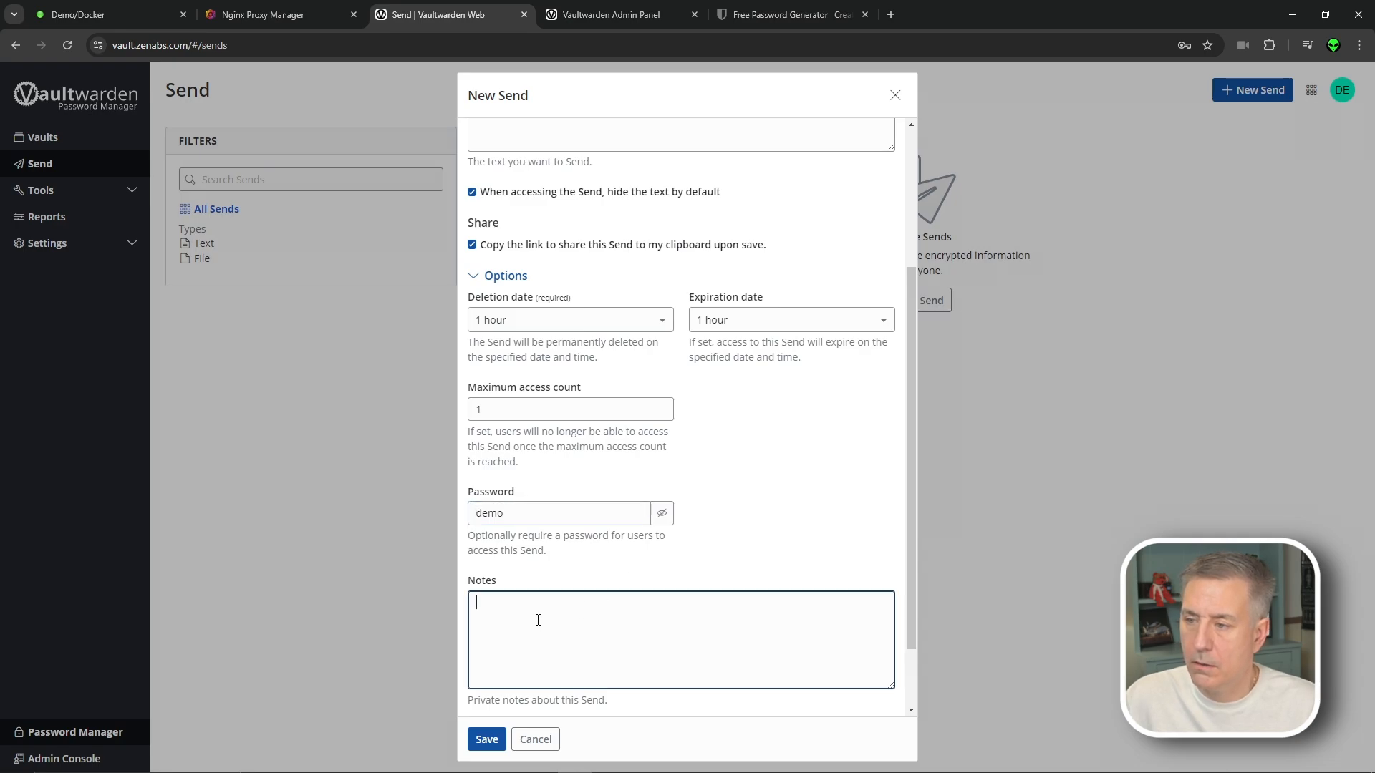
text(Super secr)
text(et note again.)
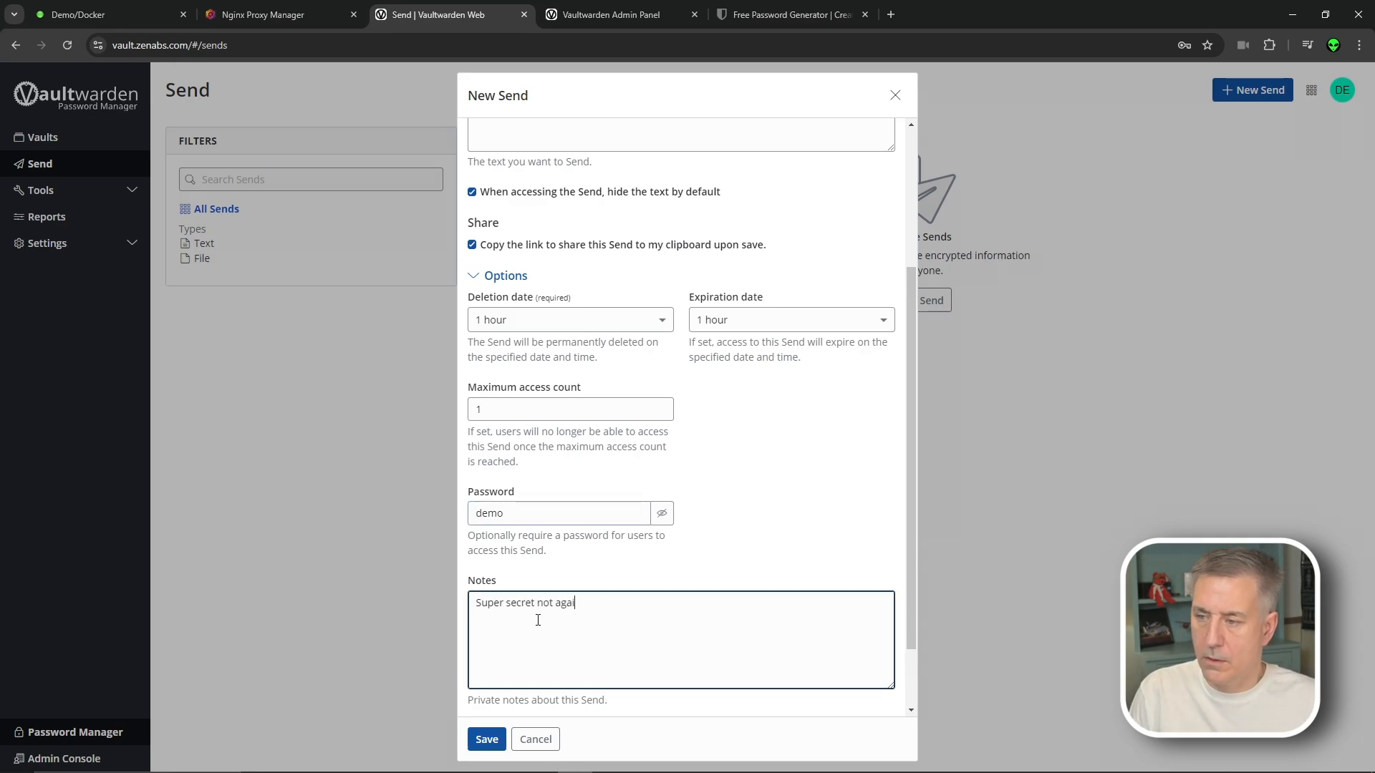
scroll(537, 618, down, 2)
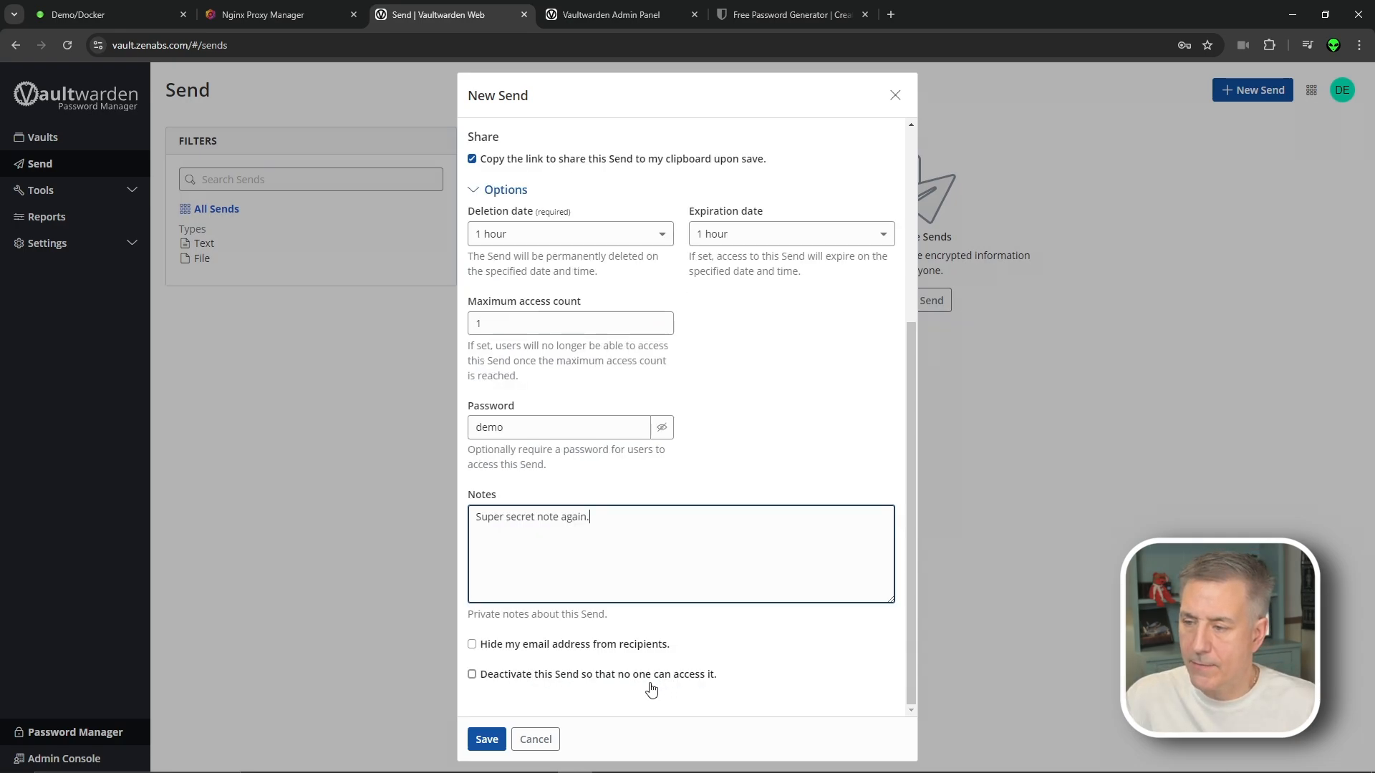
click(488, 740)
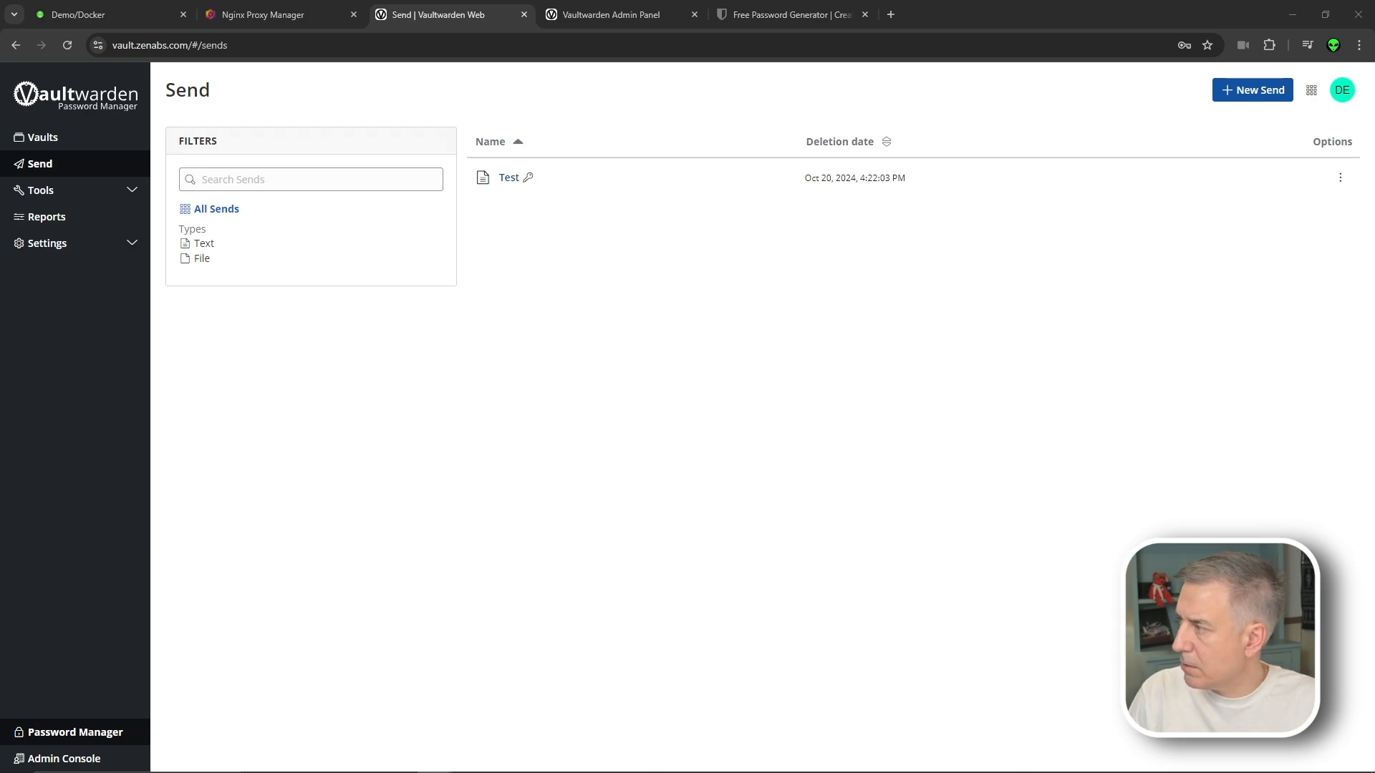
In a new Roundcube tab, open the 'Demo of send from Vaultwarden' email and follow its link
key(ctrl+t)
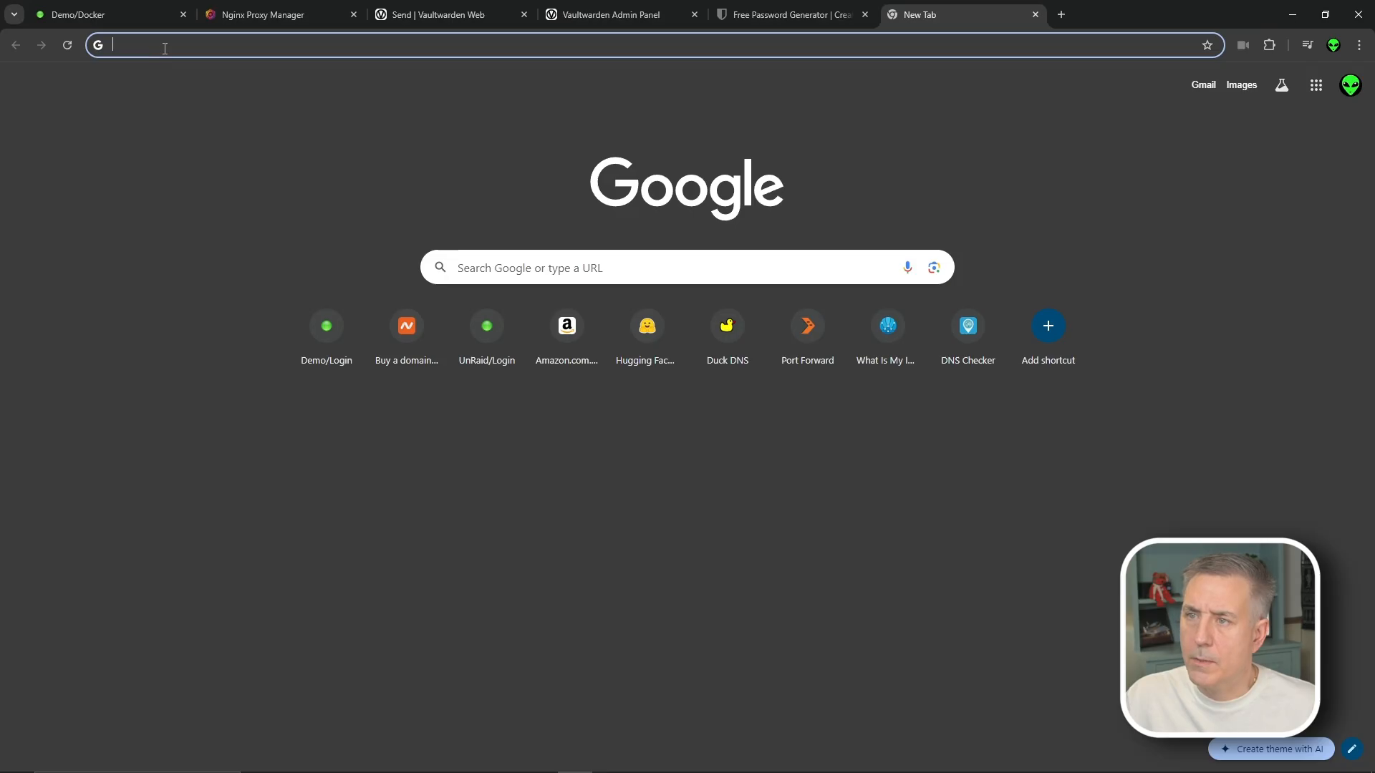
click(173, 46)
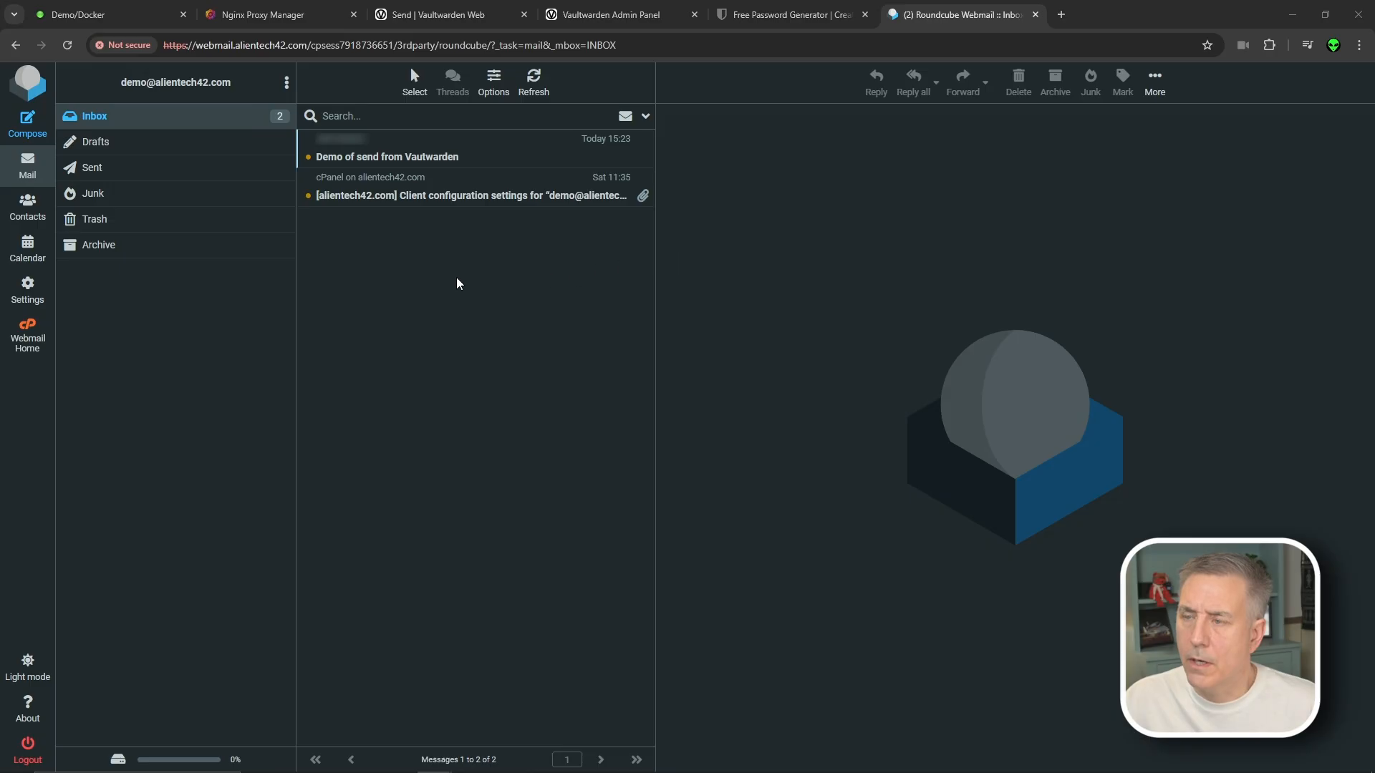
click(375, 159)
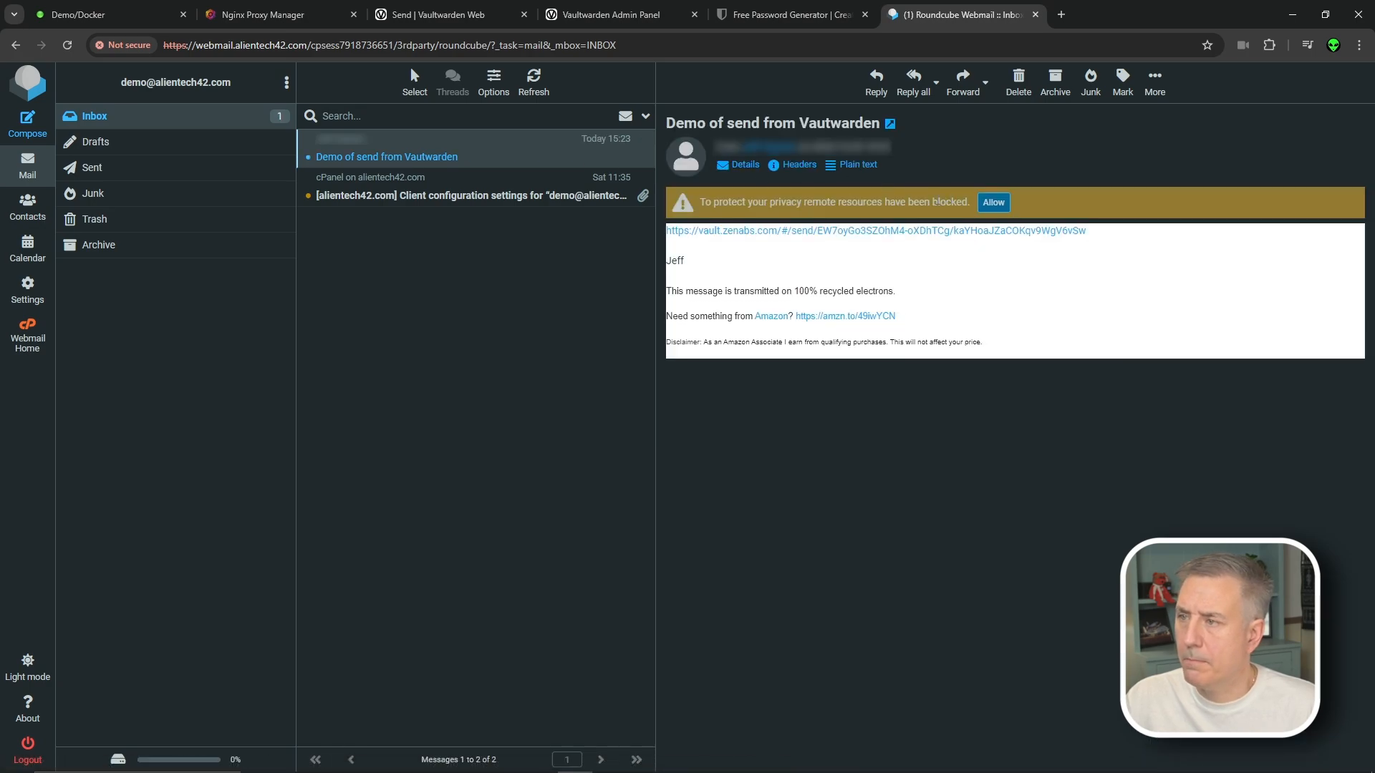
click(928, 230)
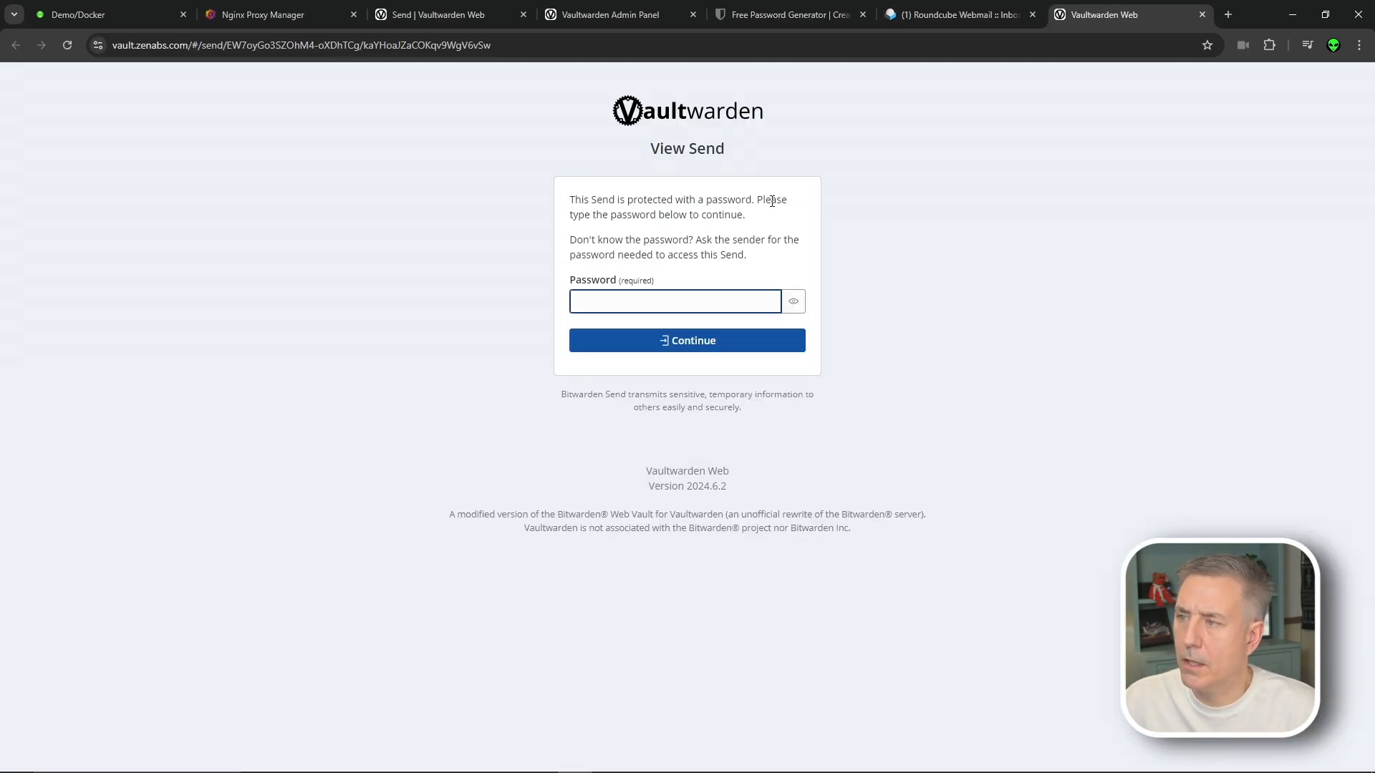
Unlock the Test send with its password, reveal the hidden text, then close that tab
click(602, 306)
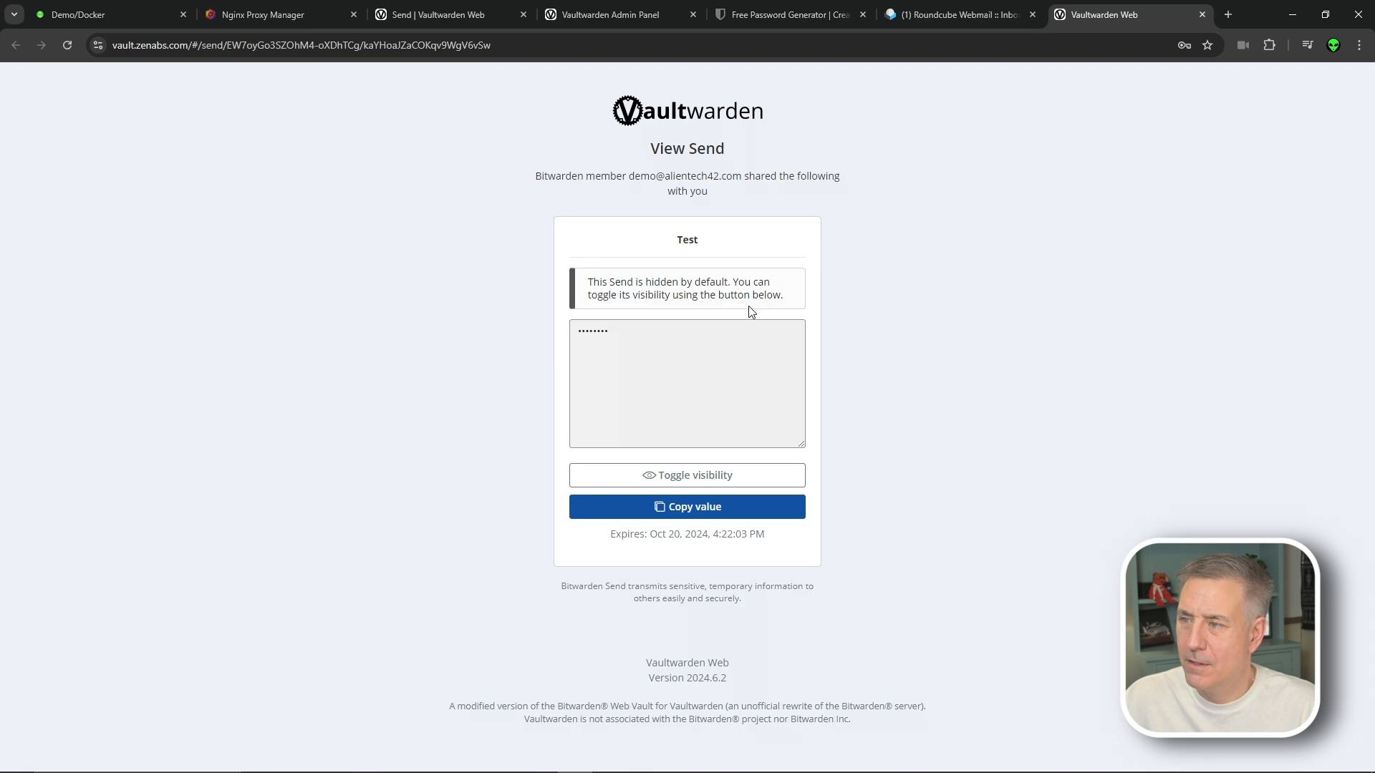
click(663, 480)
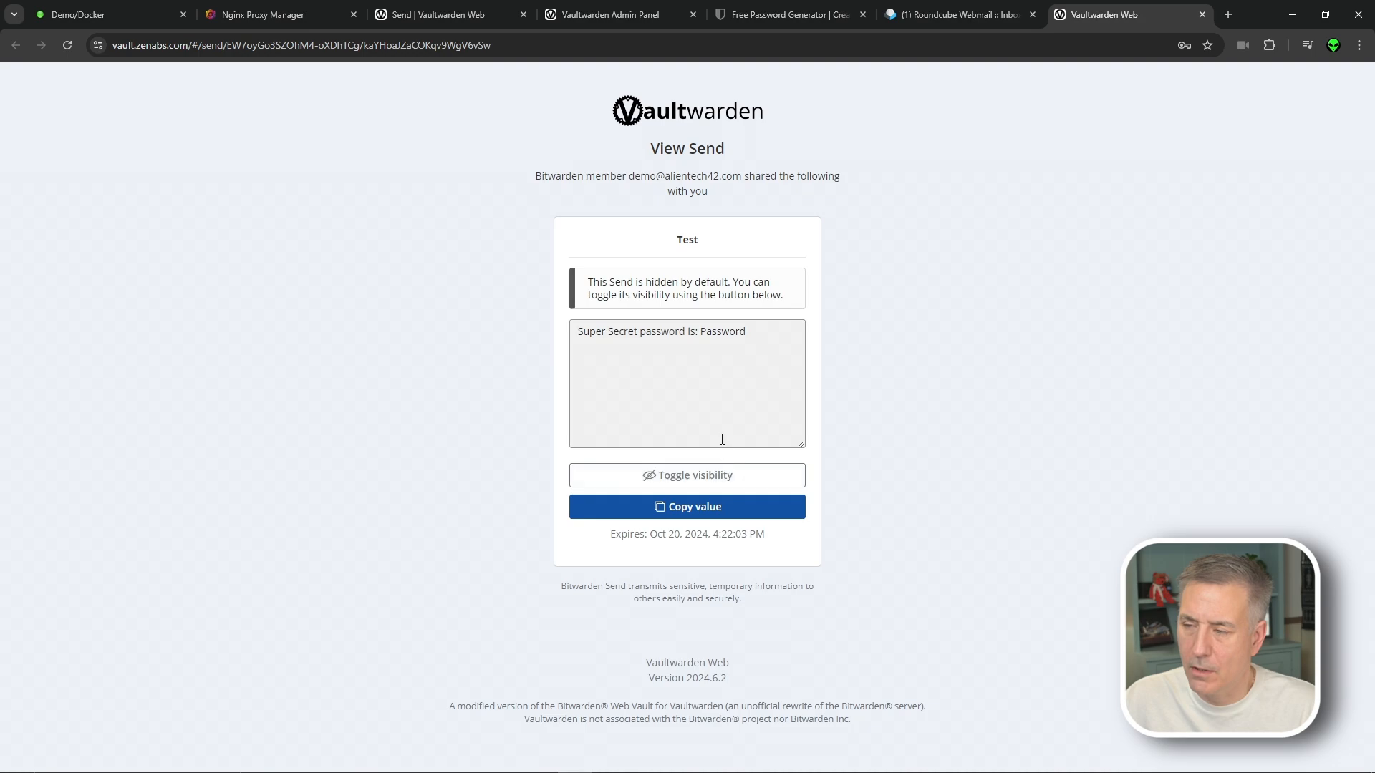
click(1202, 15)
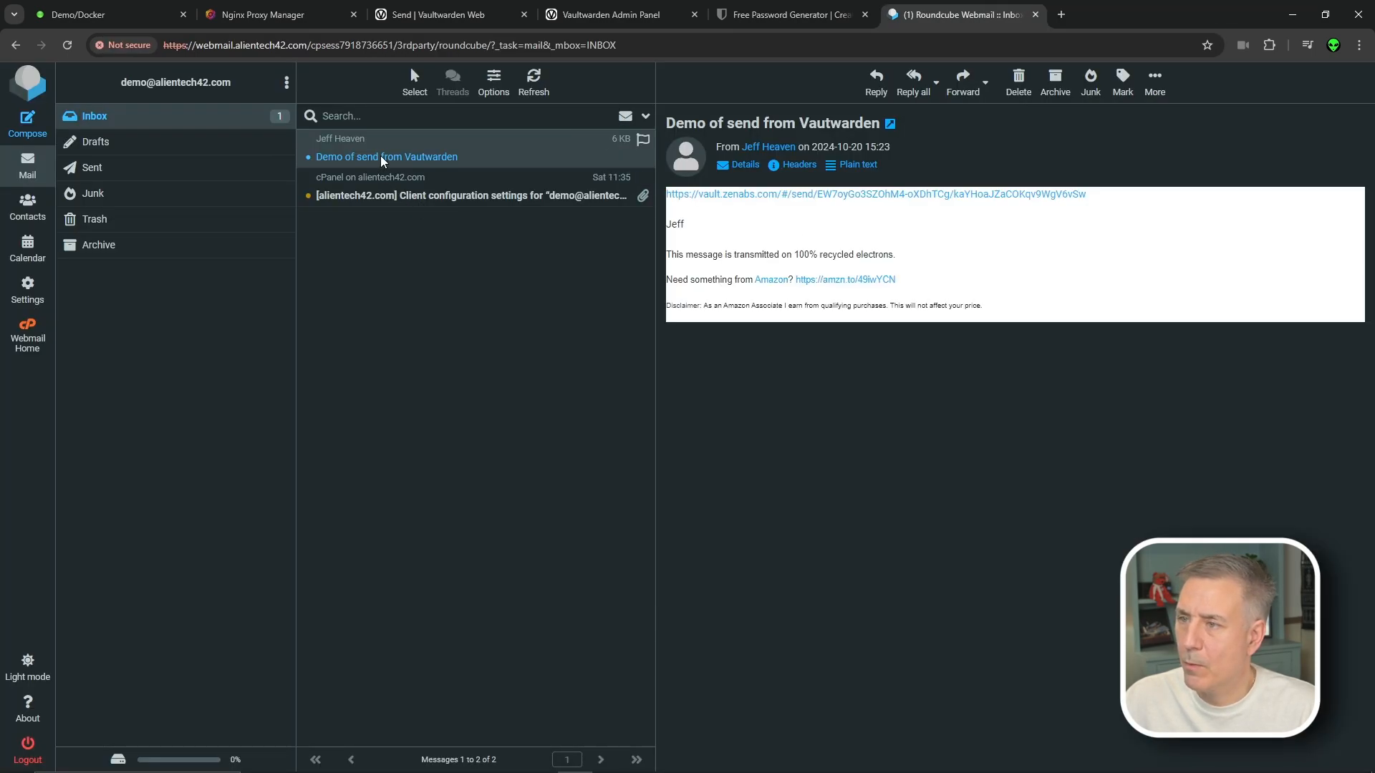
Reopen the send link to confirm it is no longer available, then open the Generator
click(854, 195)
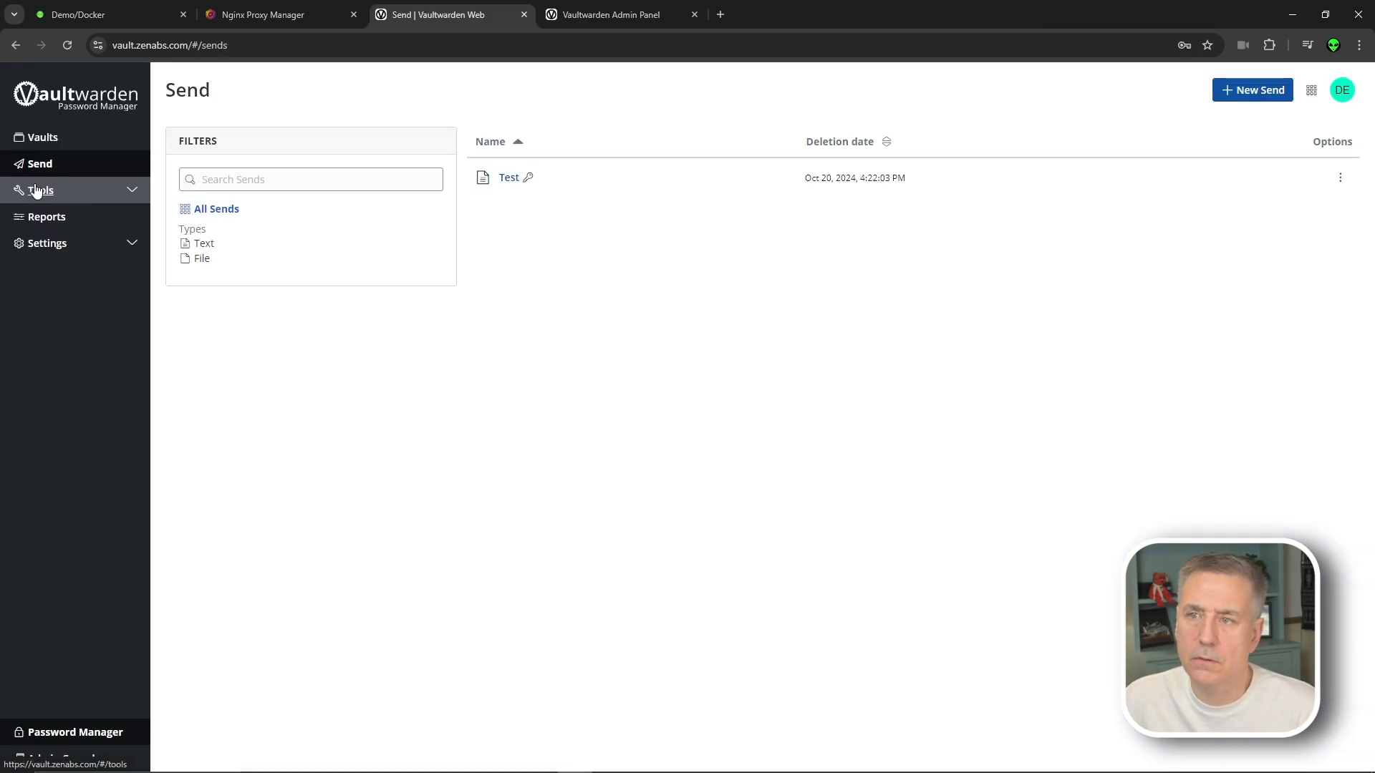
click(80, 198)
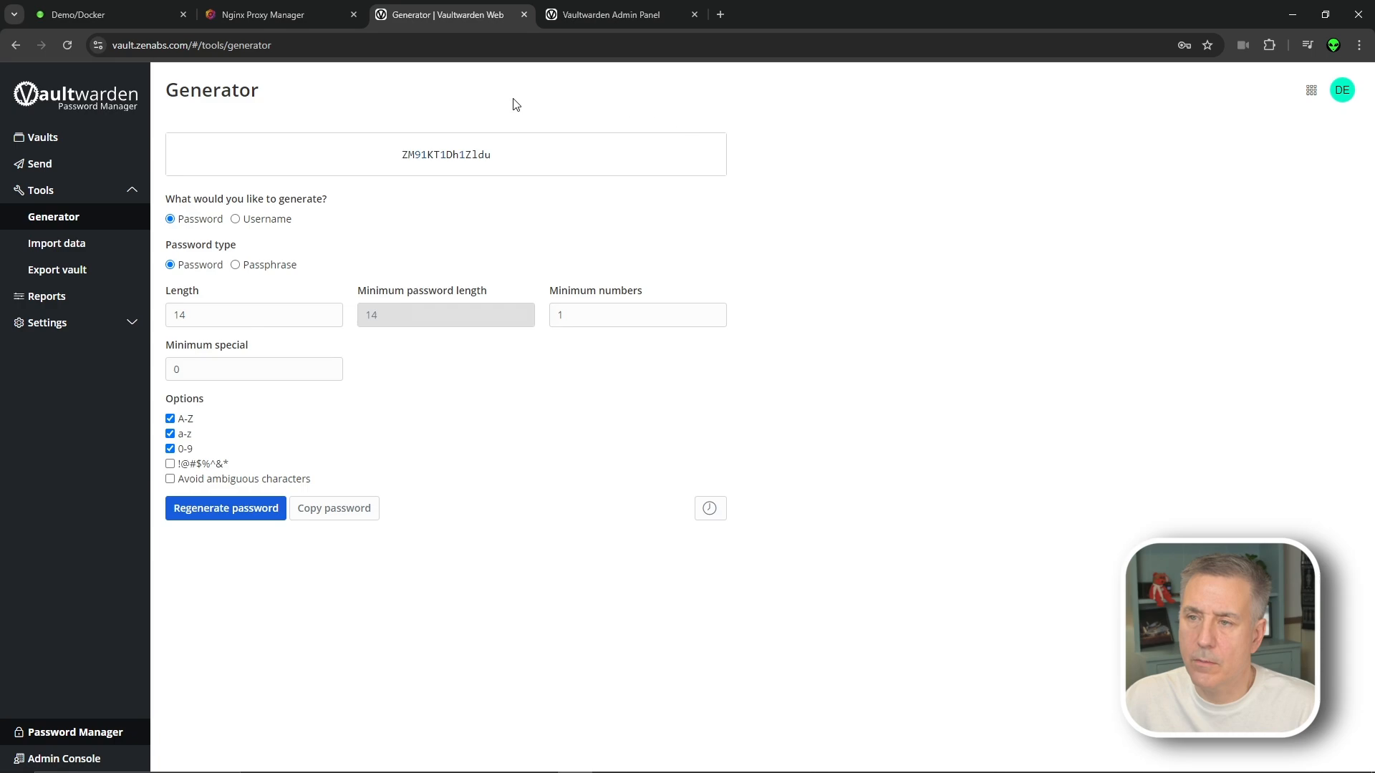
Set the generator to Password type with a length of 17
click(236, 219)
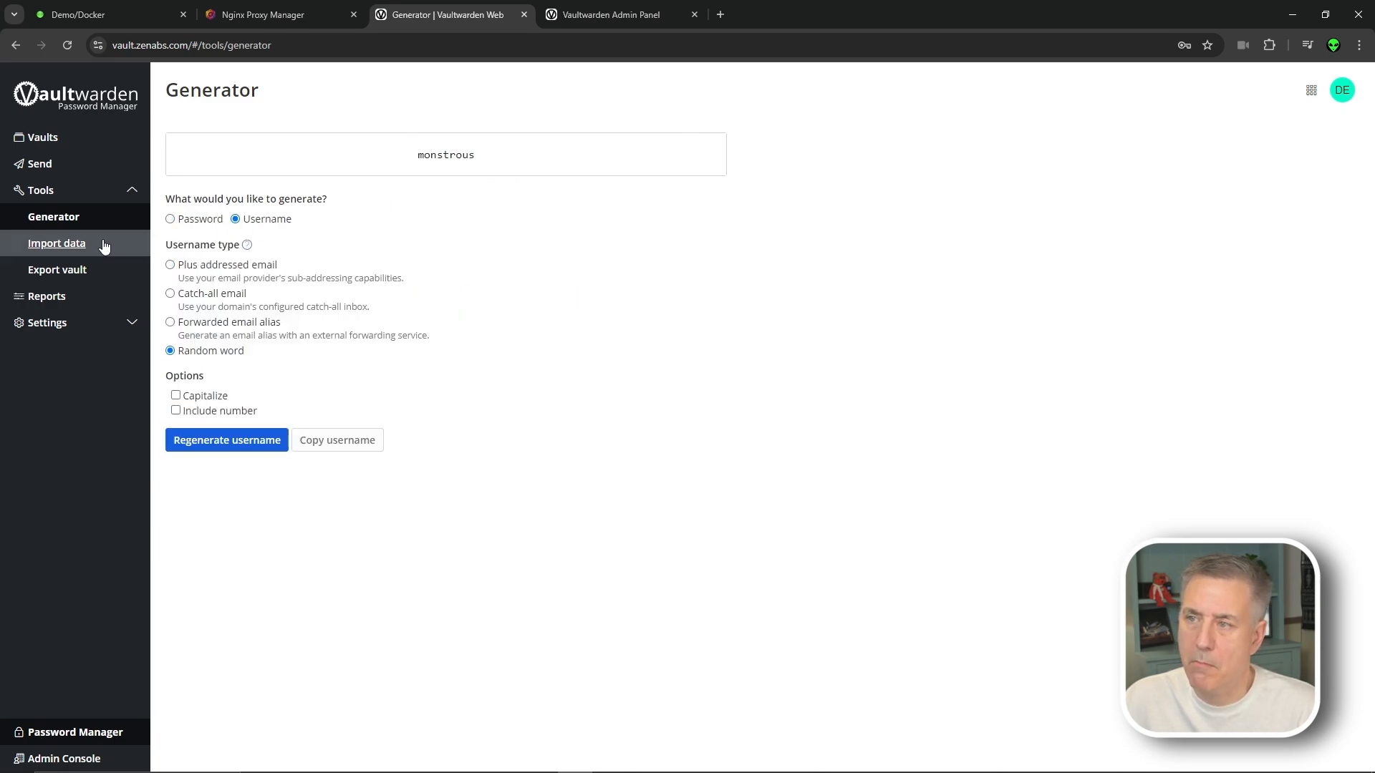
click(170, 219)
click(244, 221)
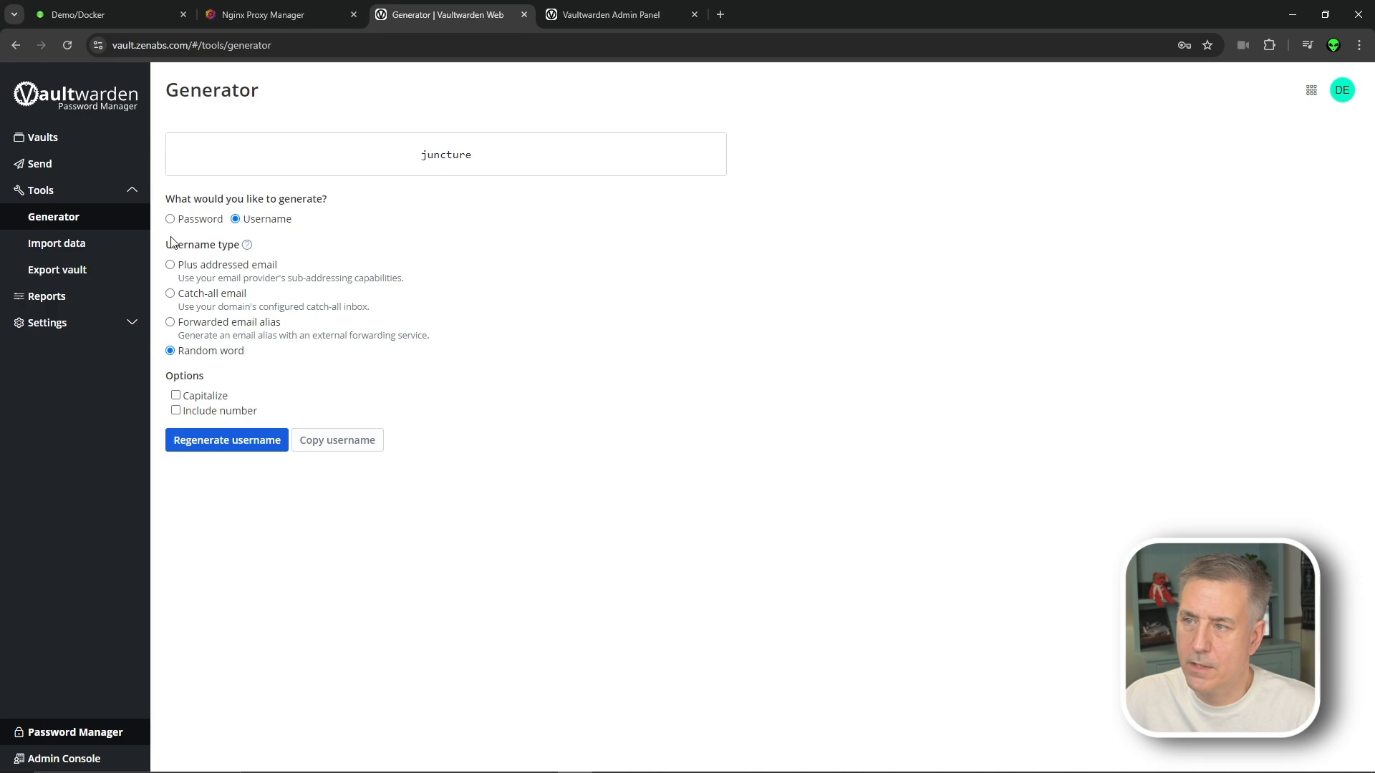
click(194, 220)
click(193, 265)
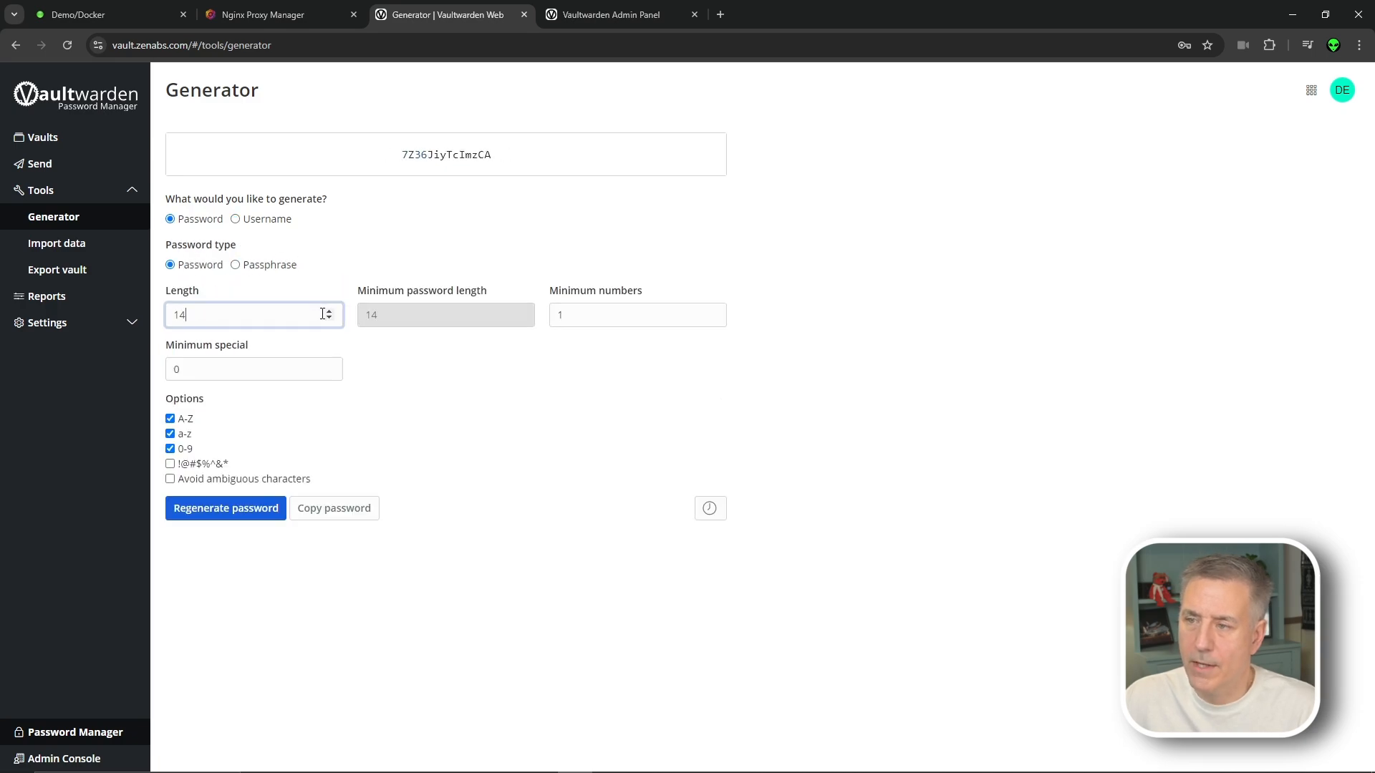
click(328, 311)
click(328, 312)
click(328, 312)
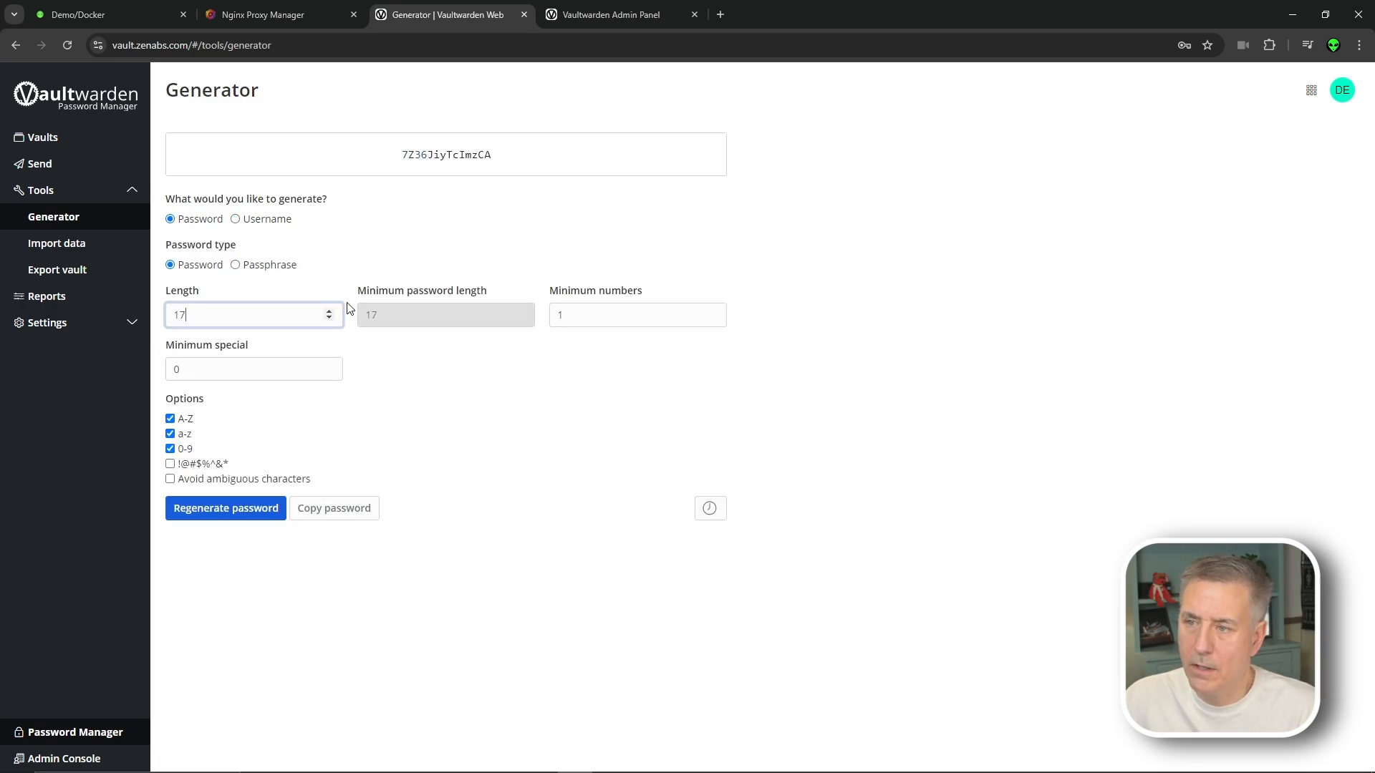
Include special characters !@#$%^&*, regenerate the password a few times, and copy it
click(171, 464)
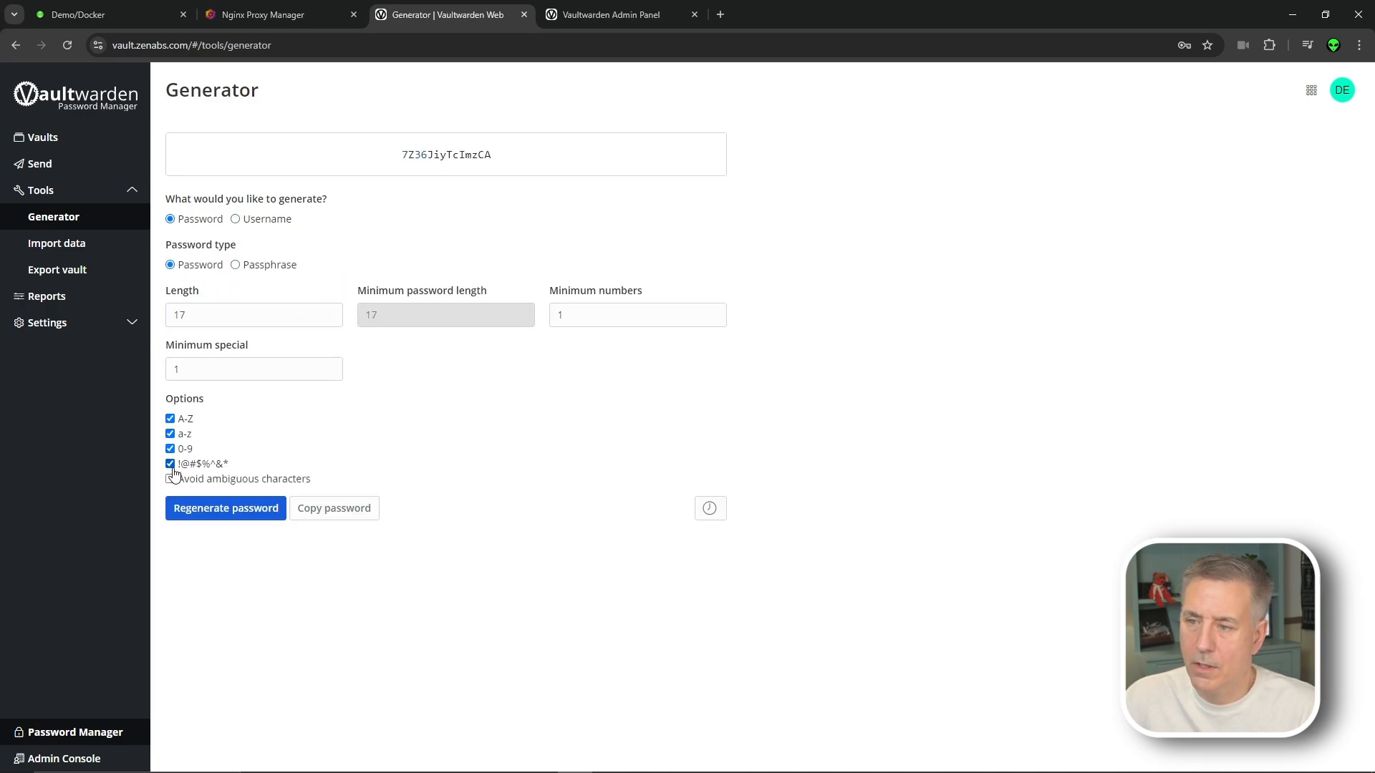
click(233, 517)
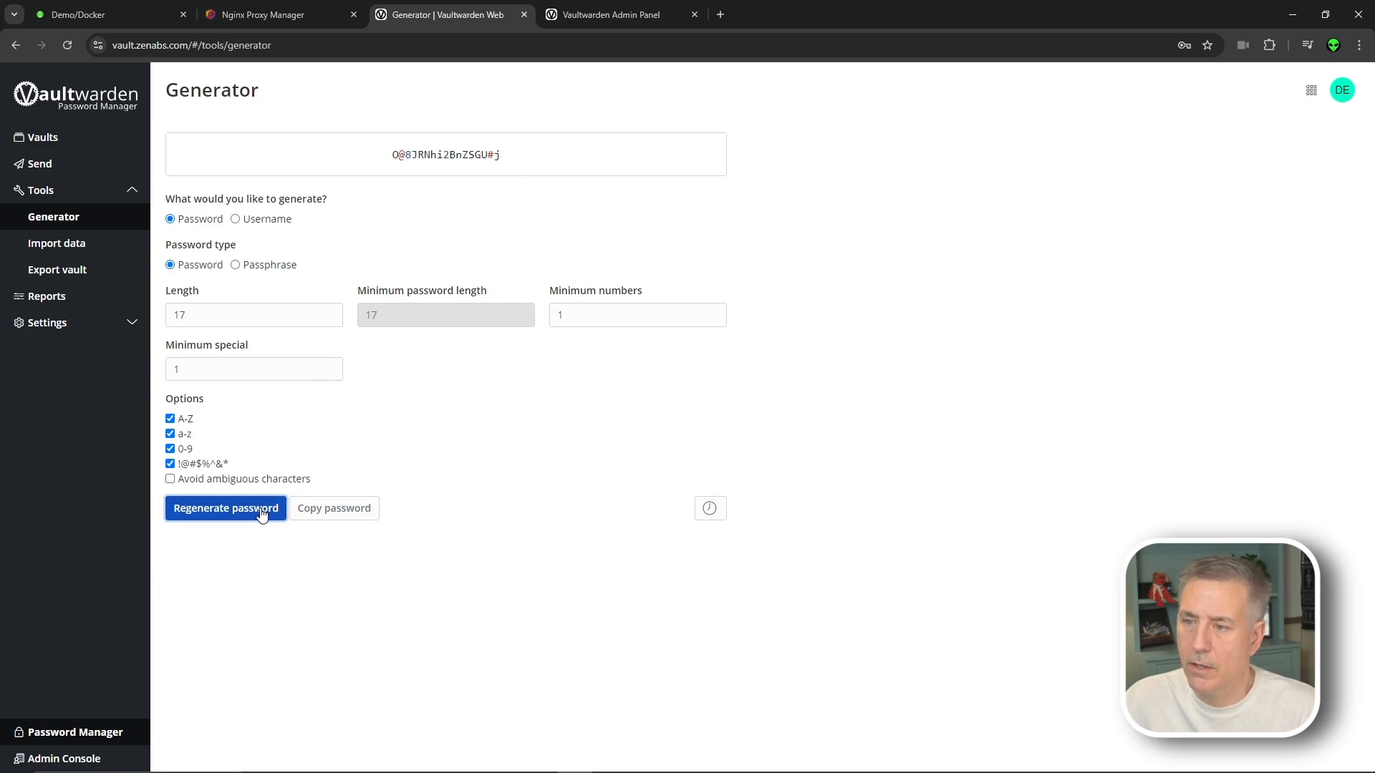
click(256, 512)
click(241, 510)
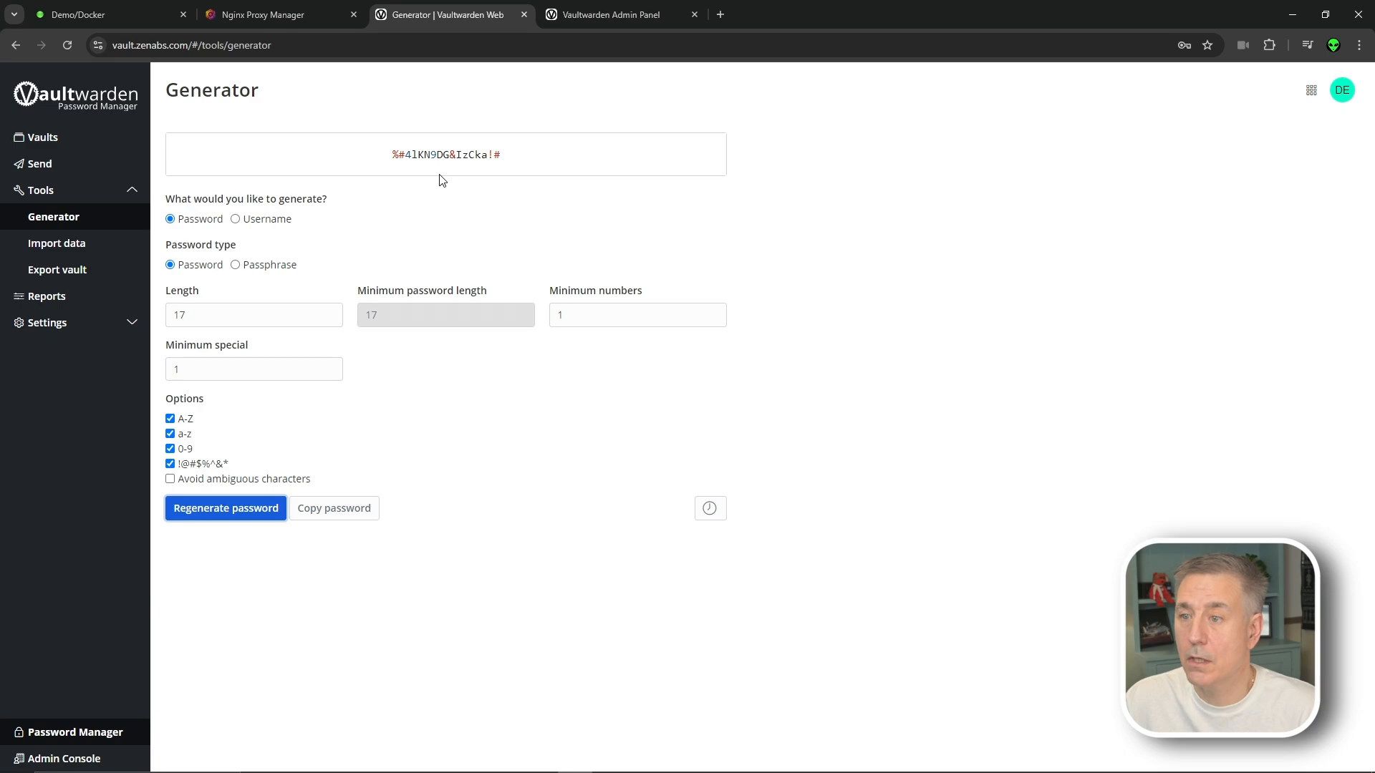
click(324, 513)
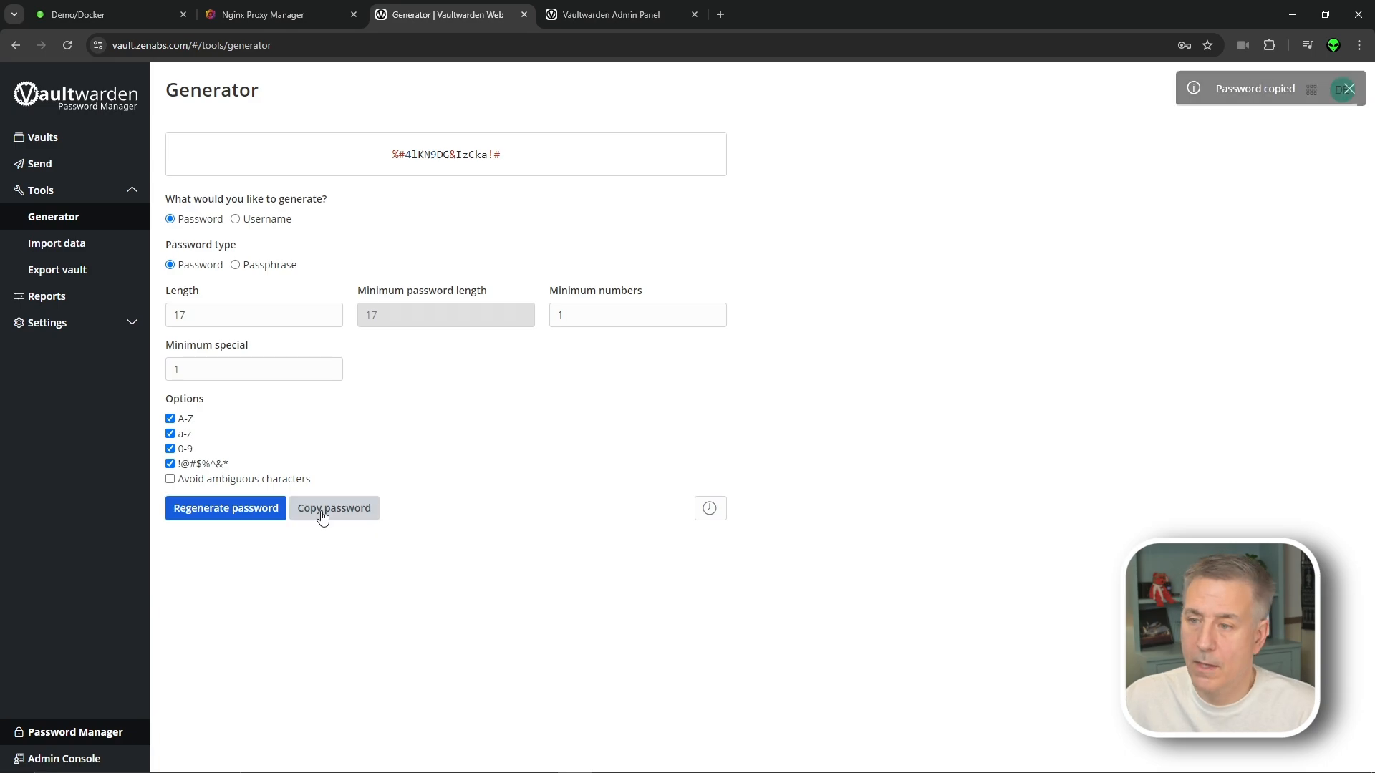
click(55, 245)
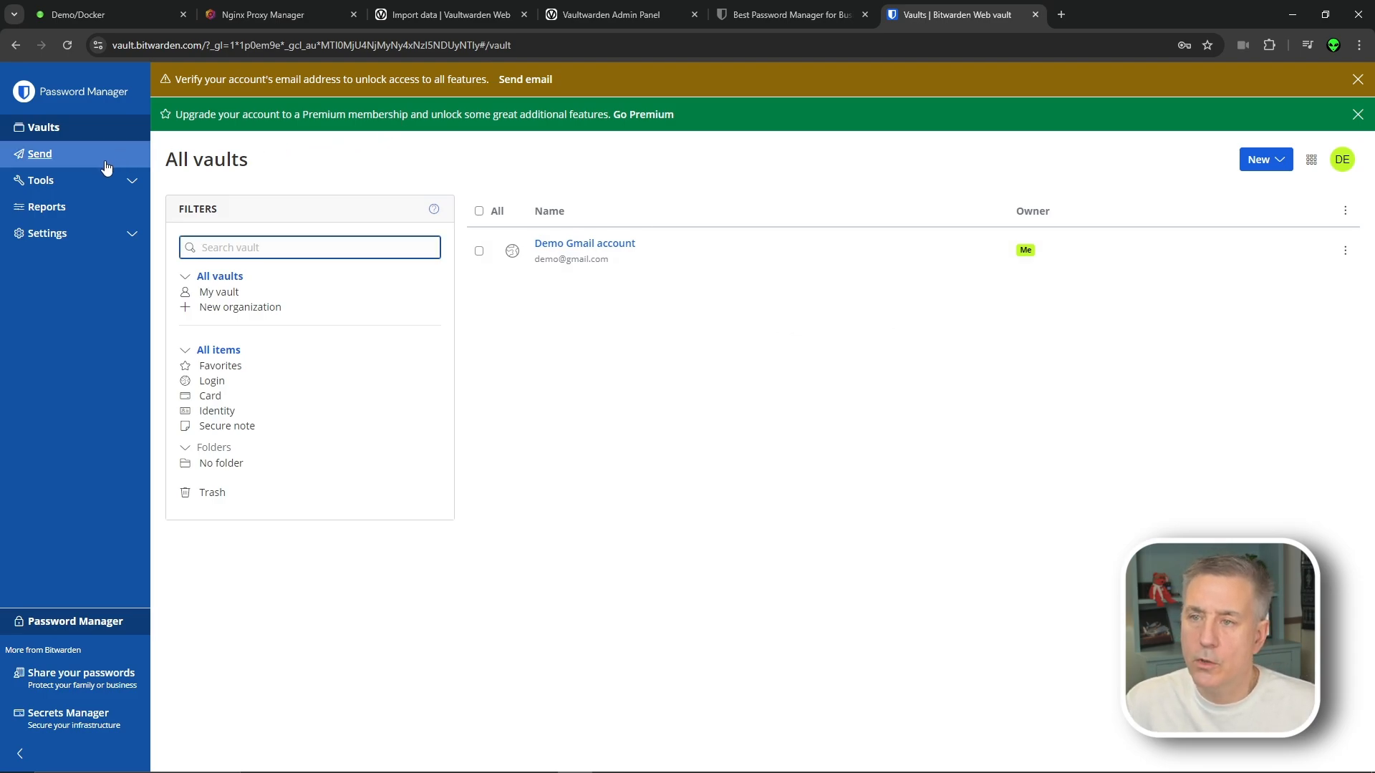
Export the Bitwarden web vault as .json, supplying the master password to download it
click(126, 181)
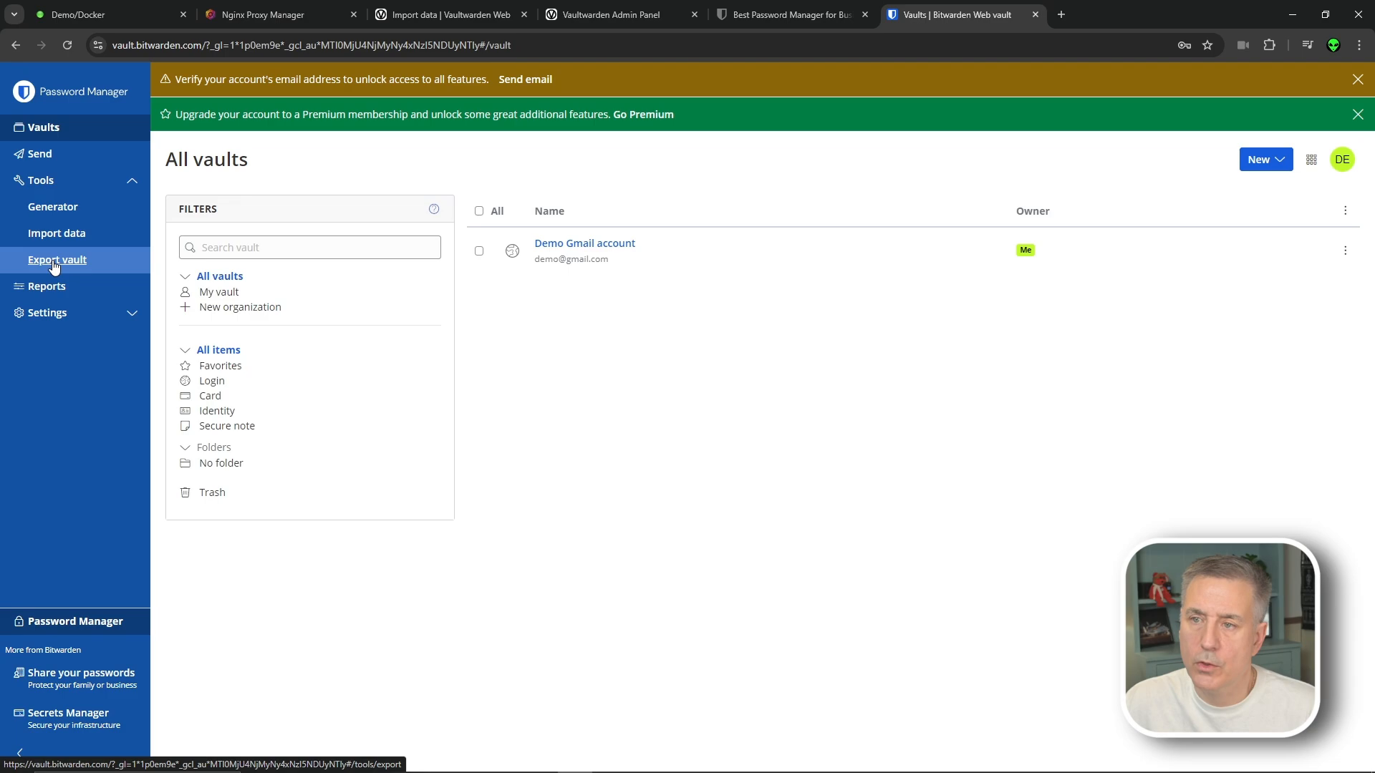
click(54, 262)
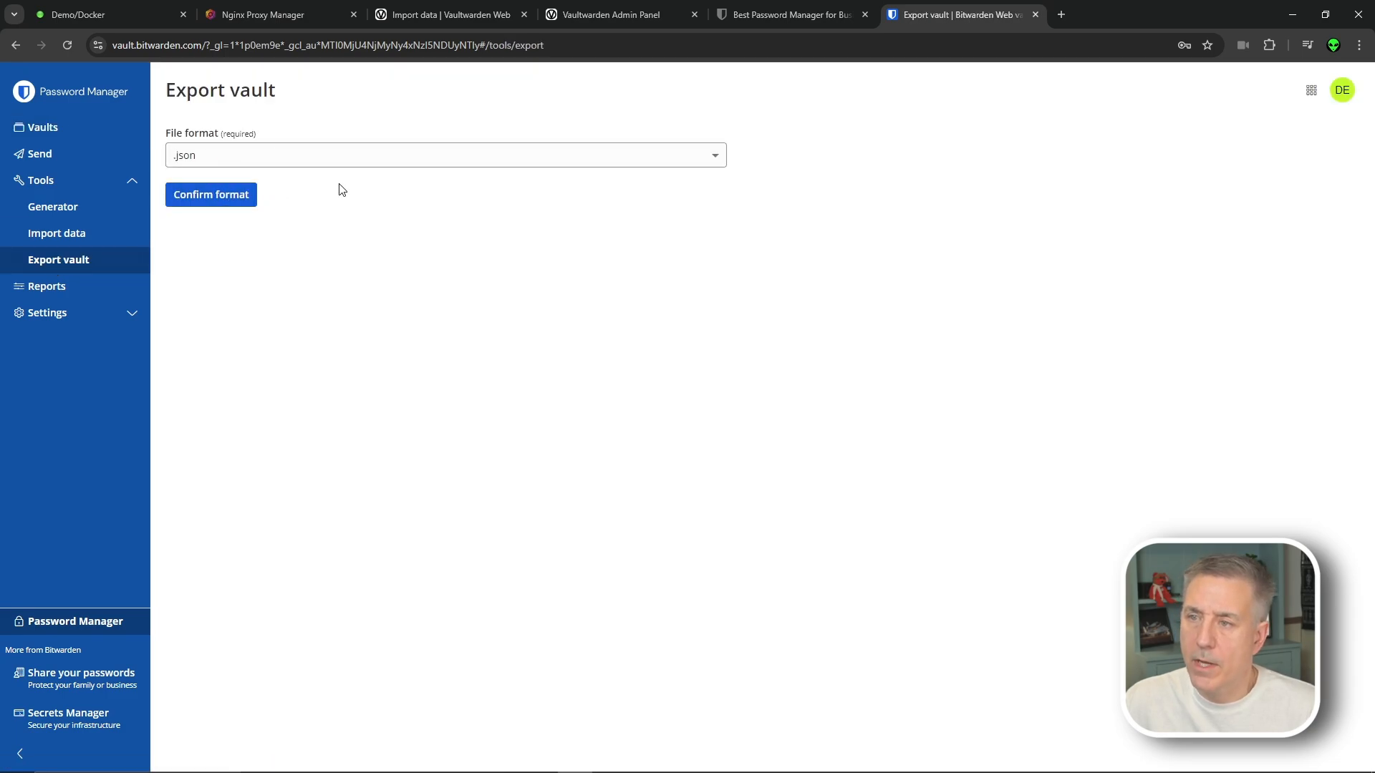
click(219, 204)
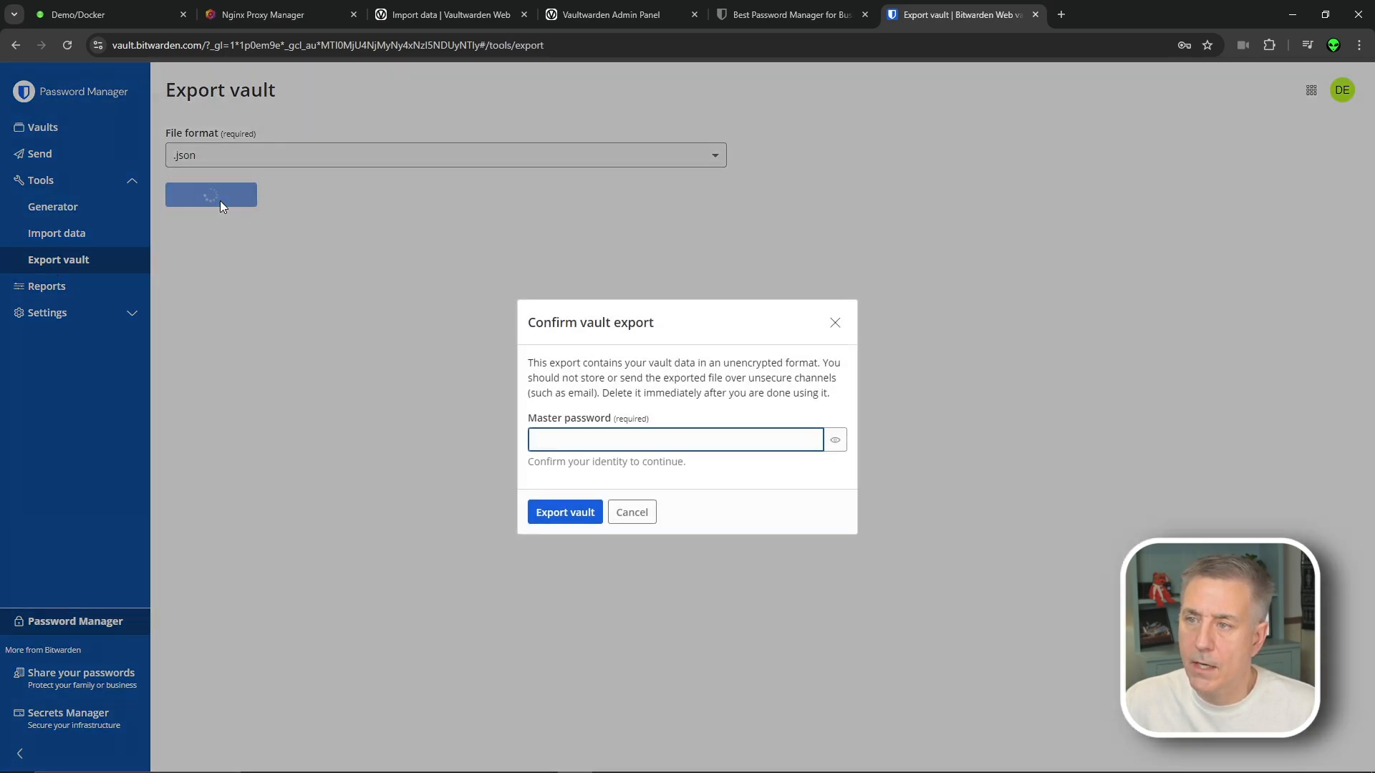
click(561, 439)
key(ctrl+v)
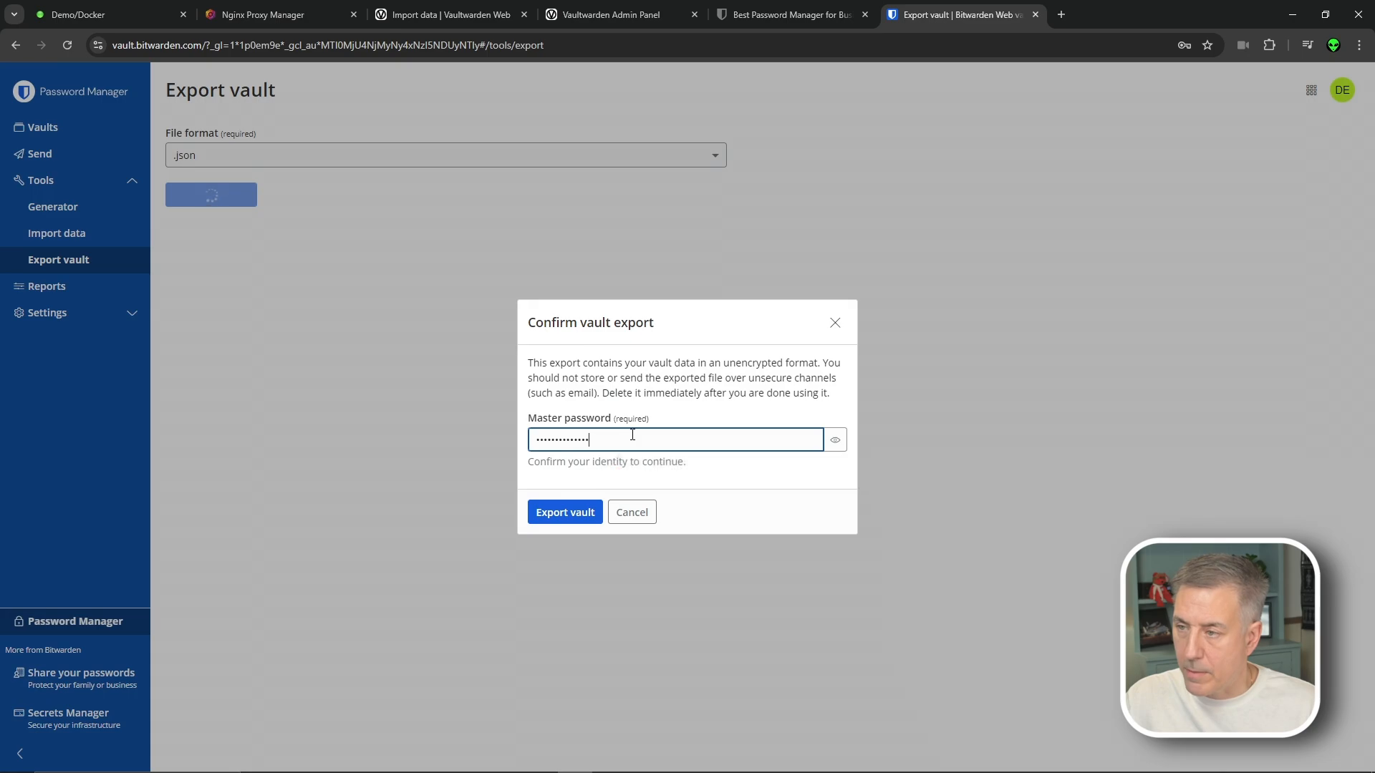
click(565, 512)
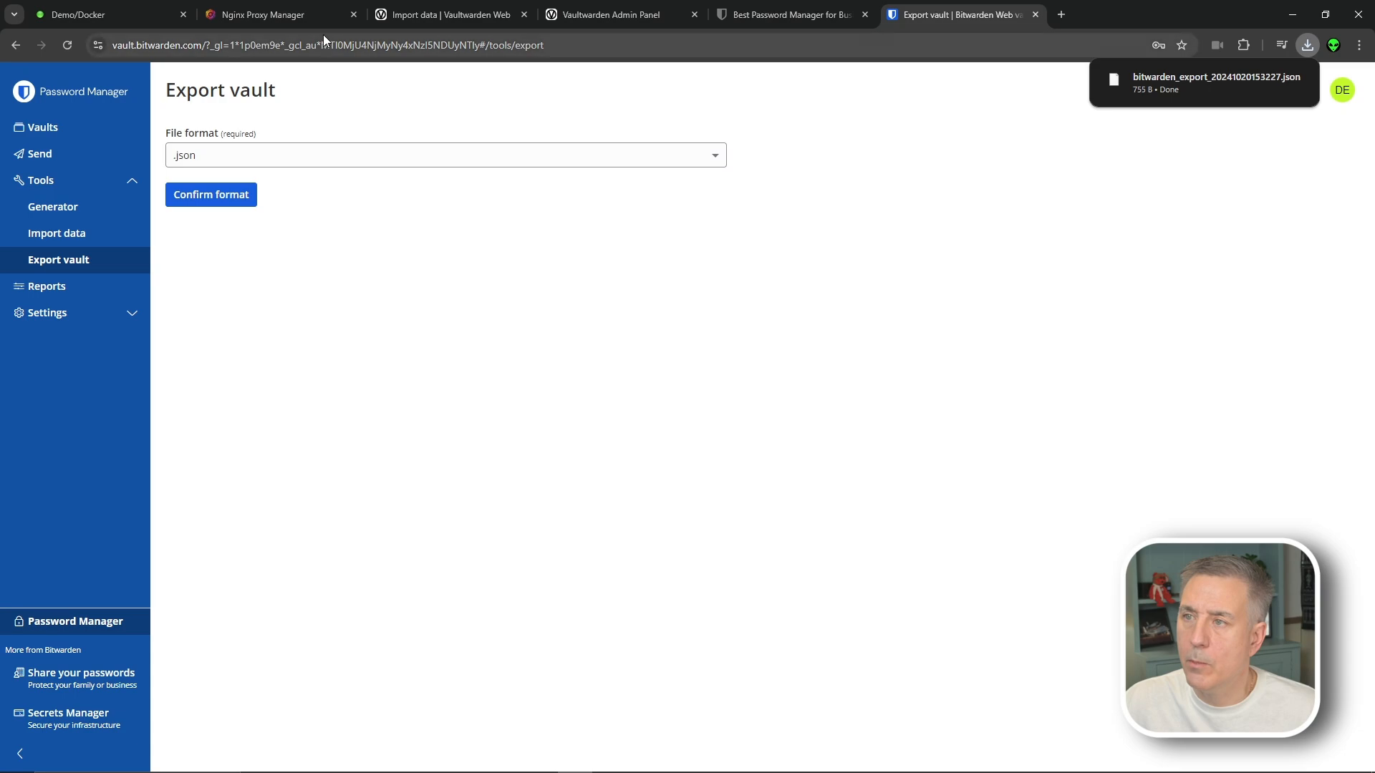
click(442, 8)
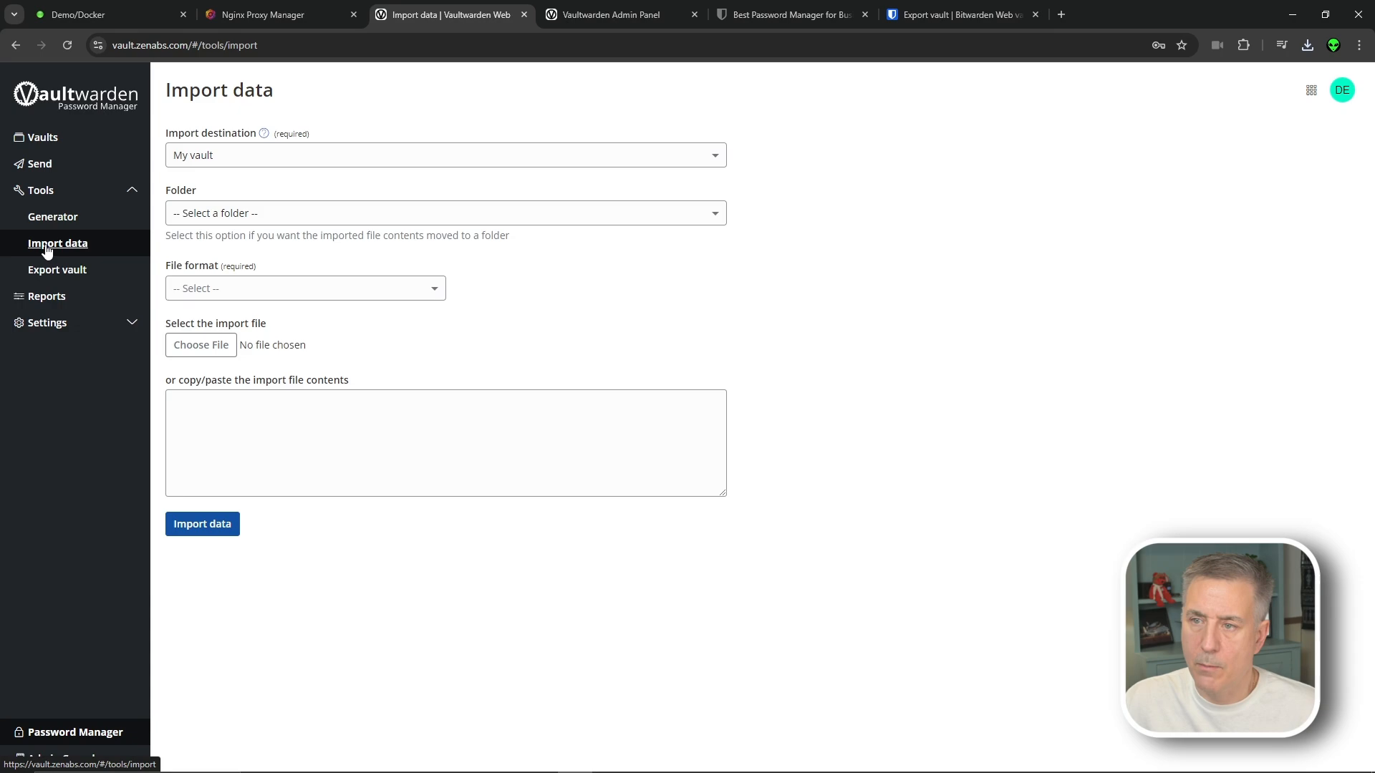
Set the import destination to My vault and the format to Bitwarden (json)
click(237, 155)
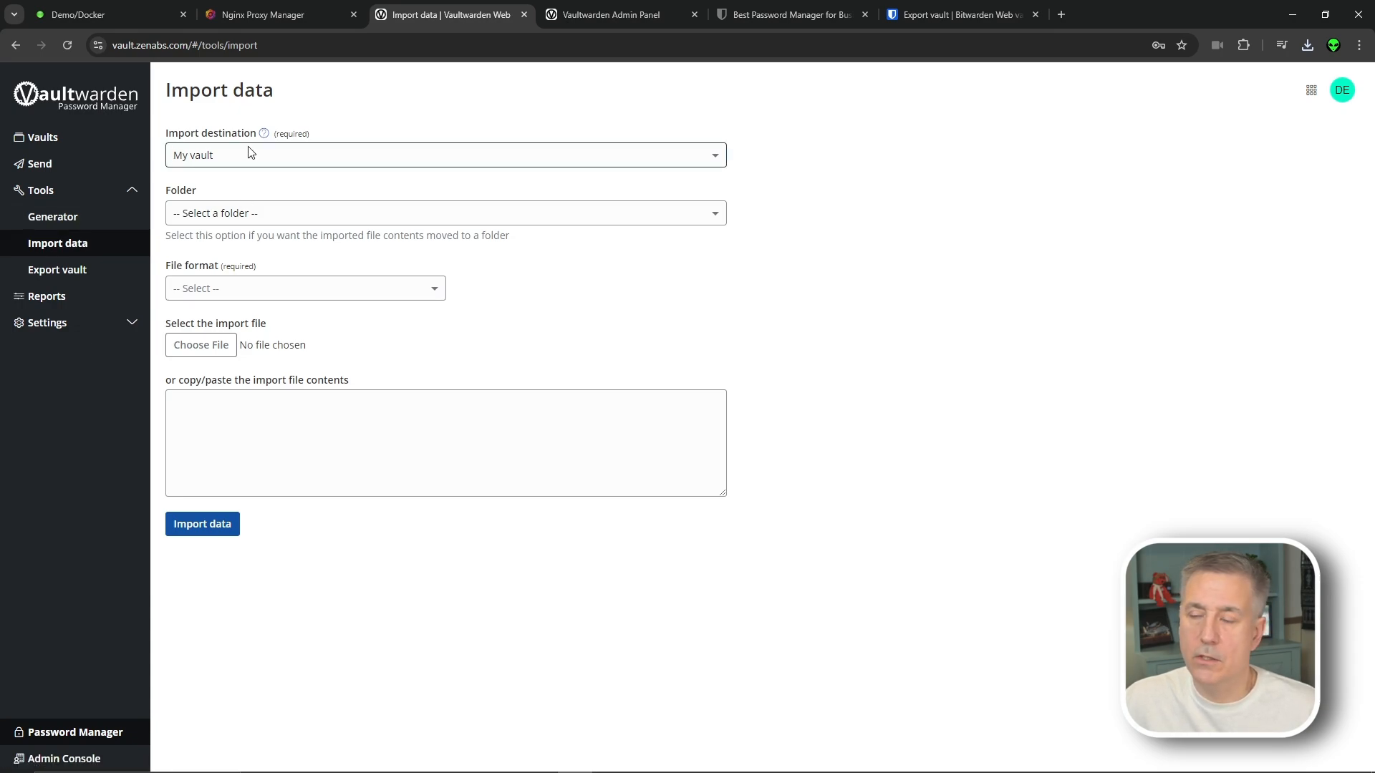
click(250, 154)
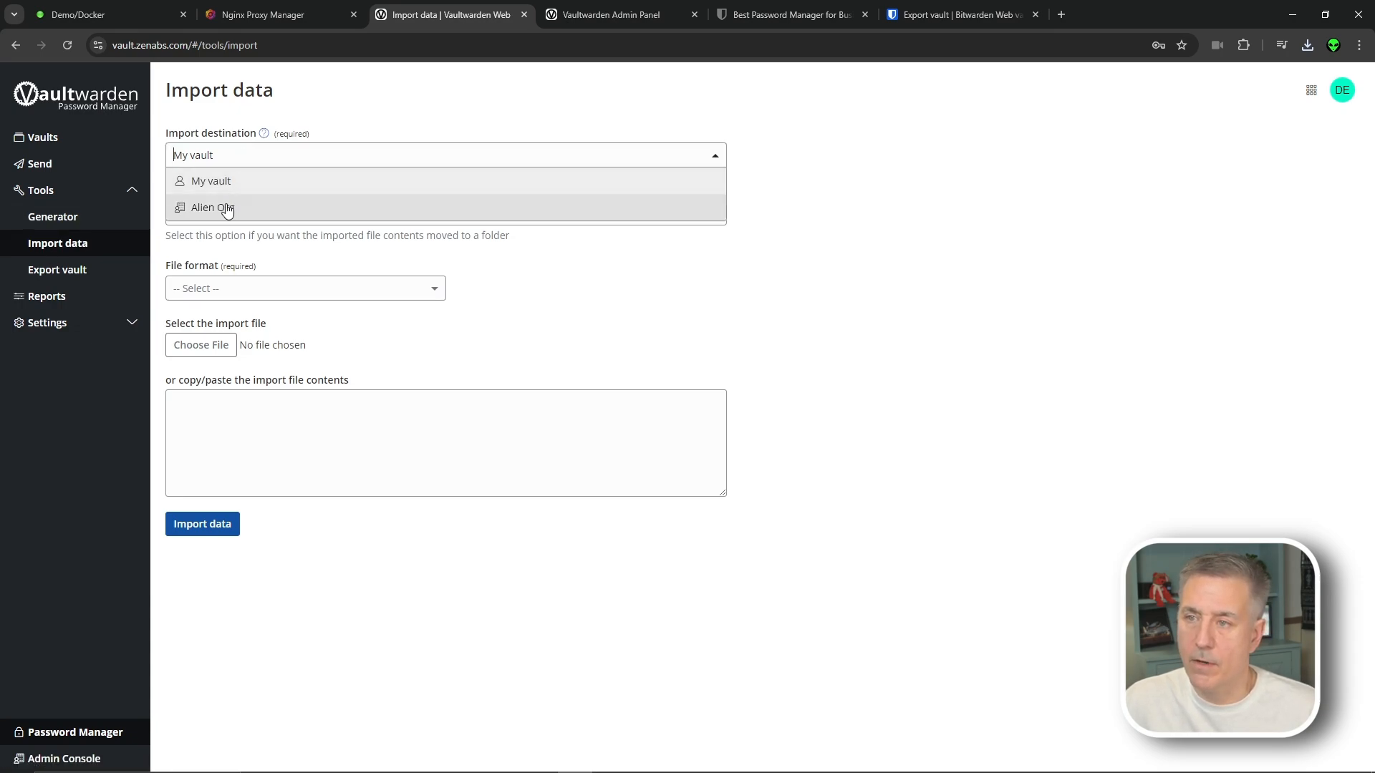
click(242, 179)
click(290, 212)
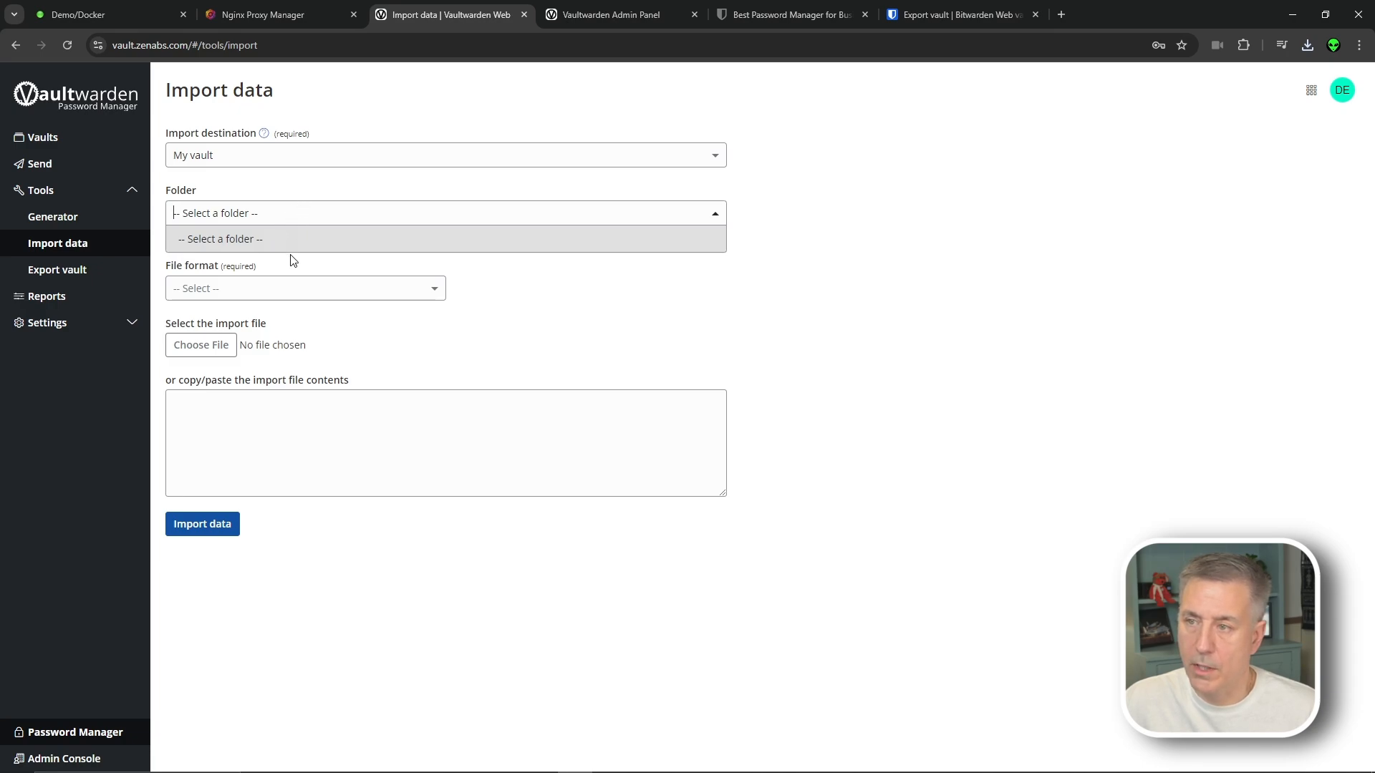
click(836, 222)
click(301, 290)
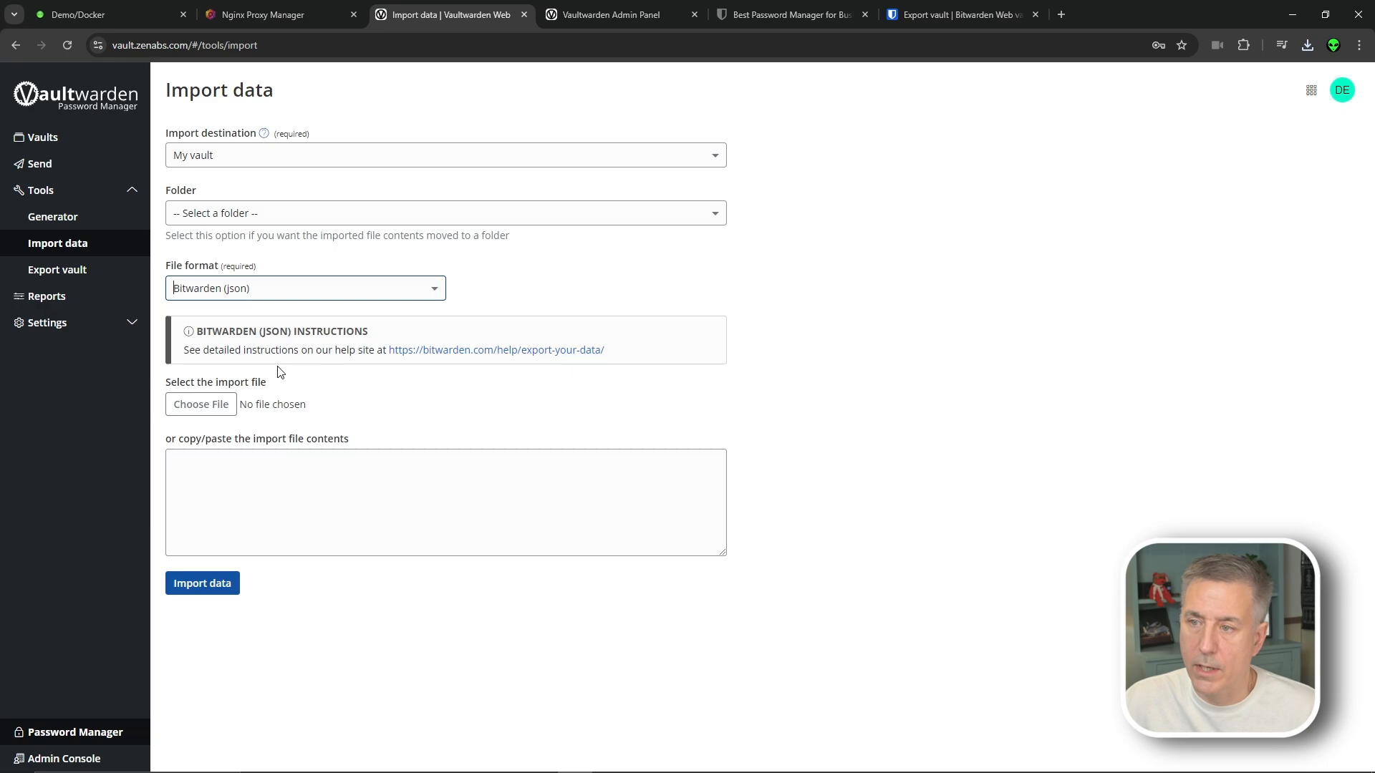
click(278, 370)
Choose the downloaded Bitwarden export file, import it, and dismiss the success message
click(218, 411)
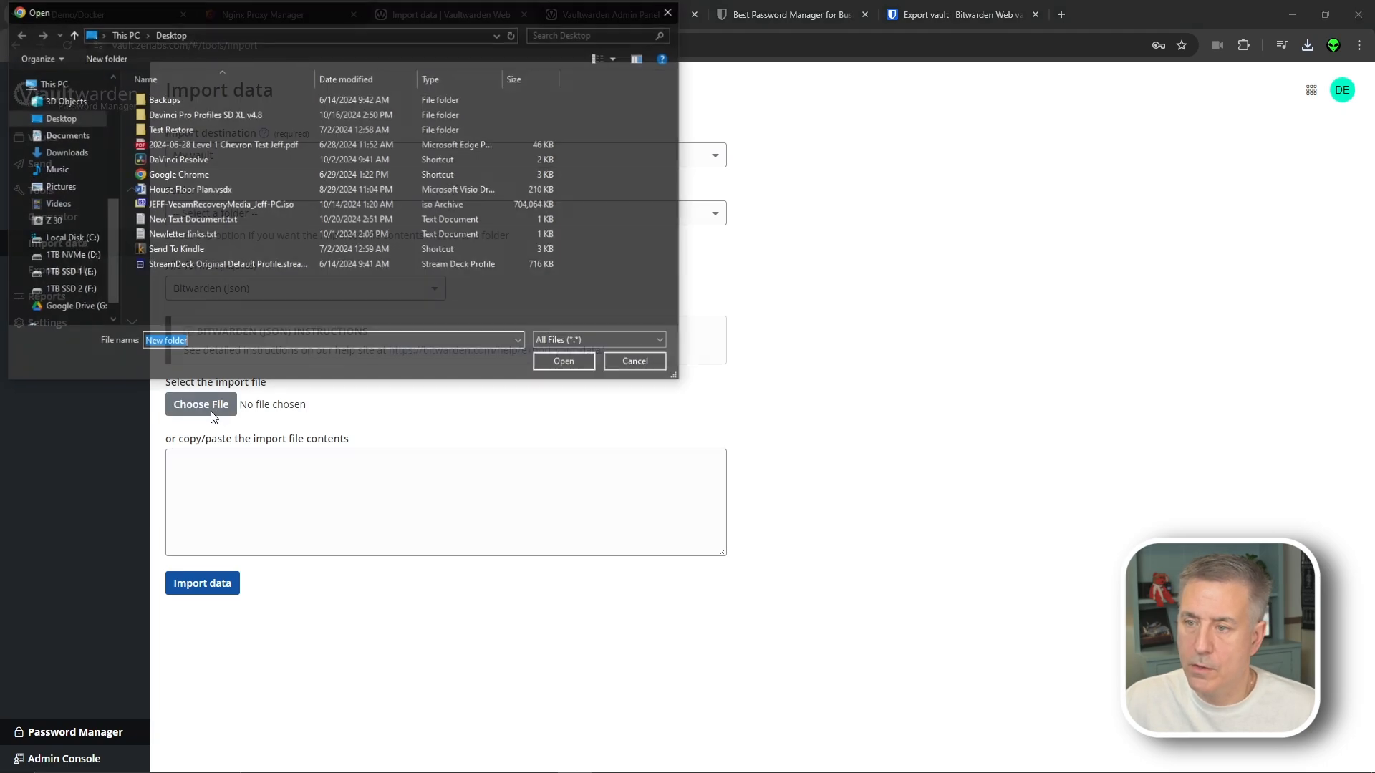
click(50, 146)
click(337, 113)
click(562, 360)
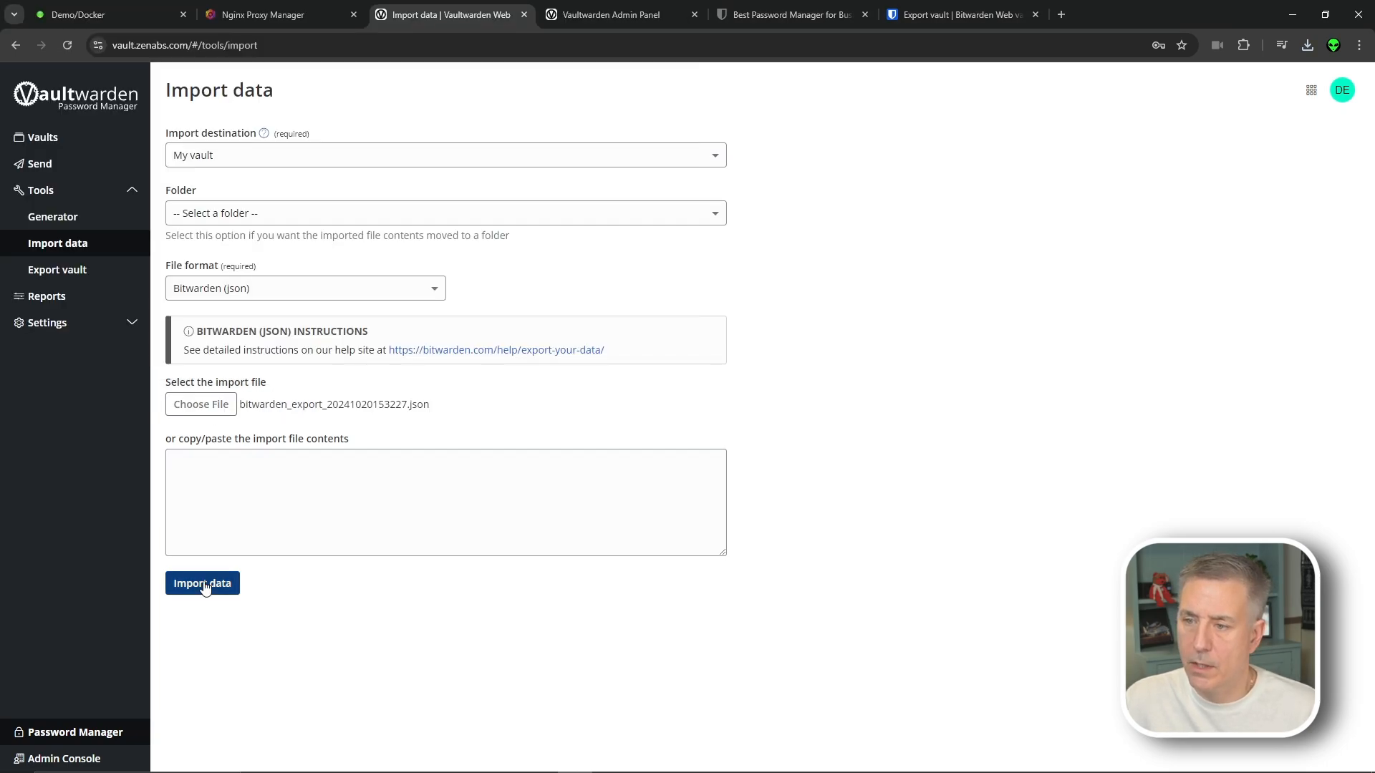
click(203, 583)
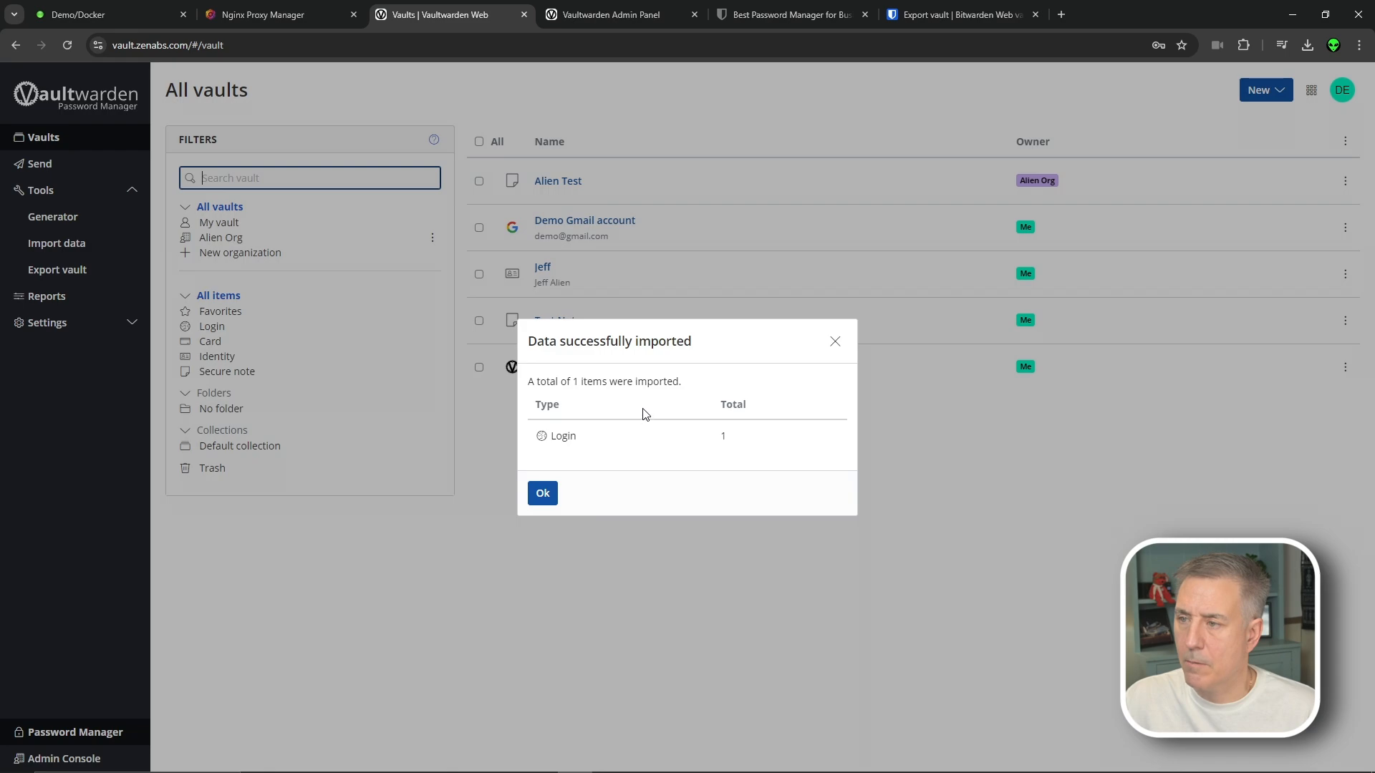
click(542, 494)
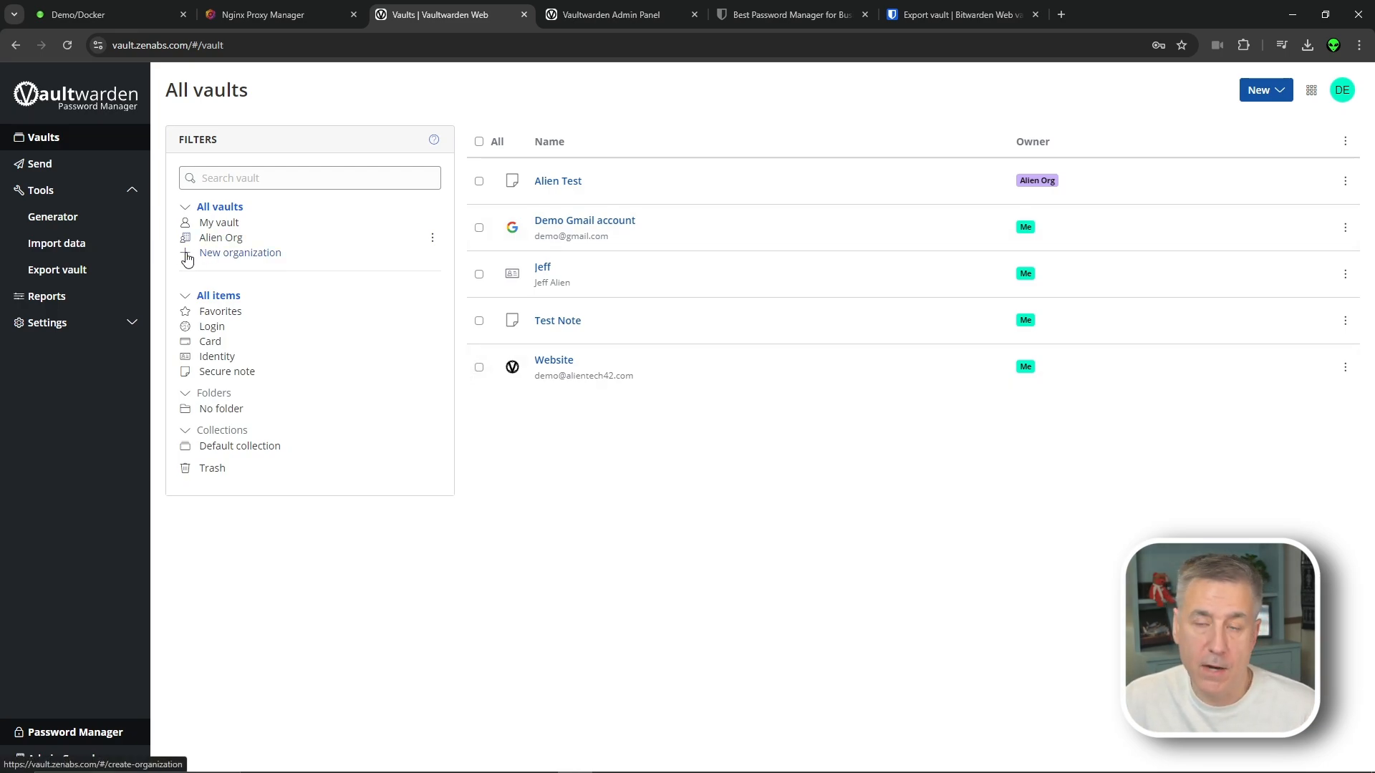
Start a .csv vault export, cancel at the master password prompt, then open My account
click(78, 272)
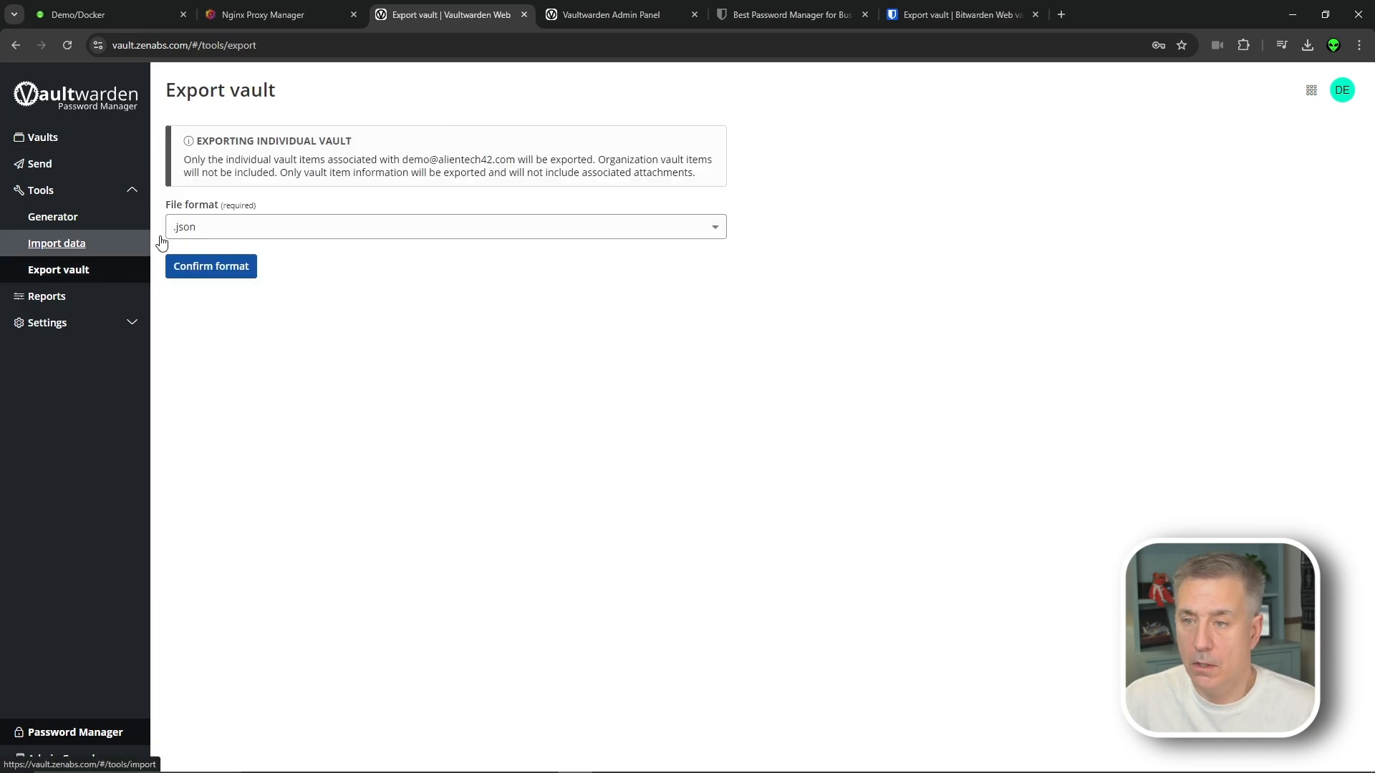
click(248, 226)
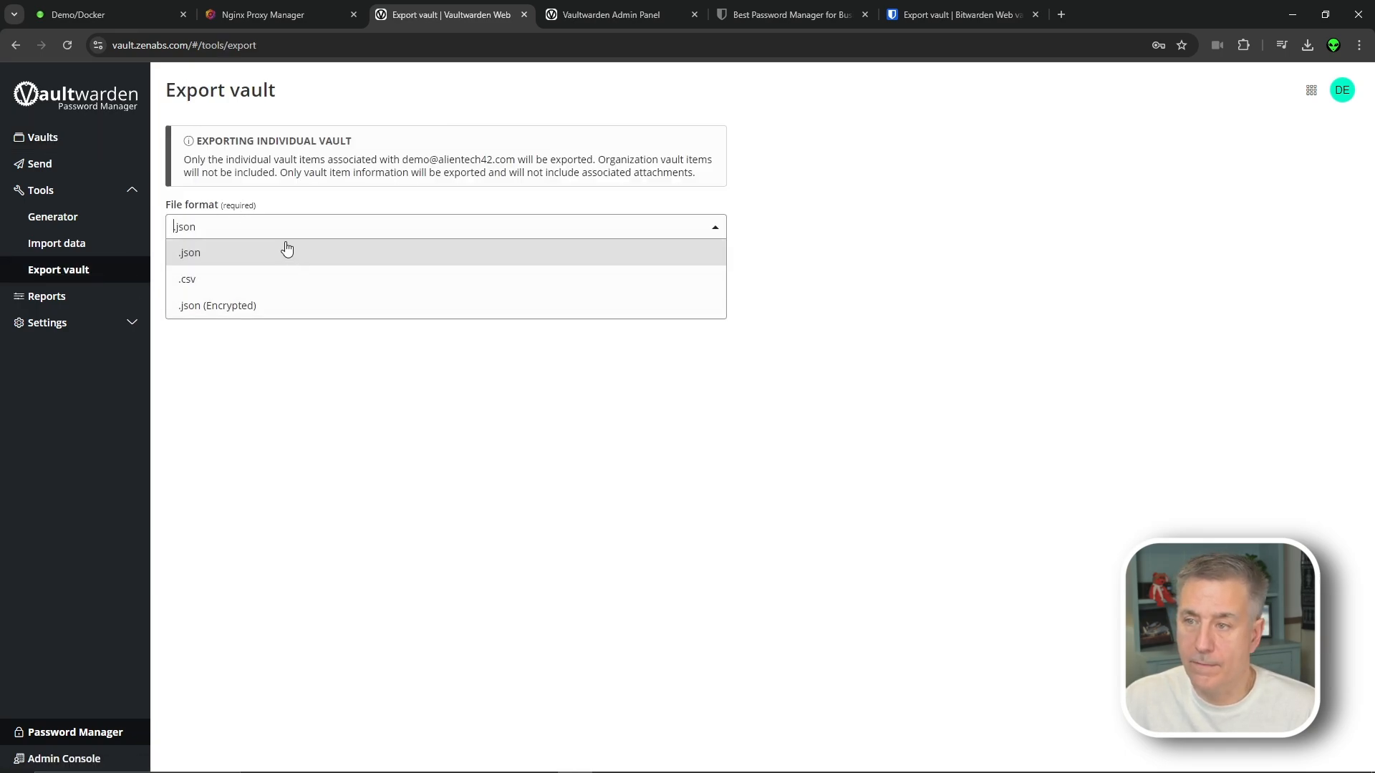
click(310, 281)
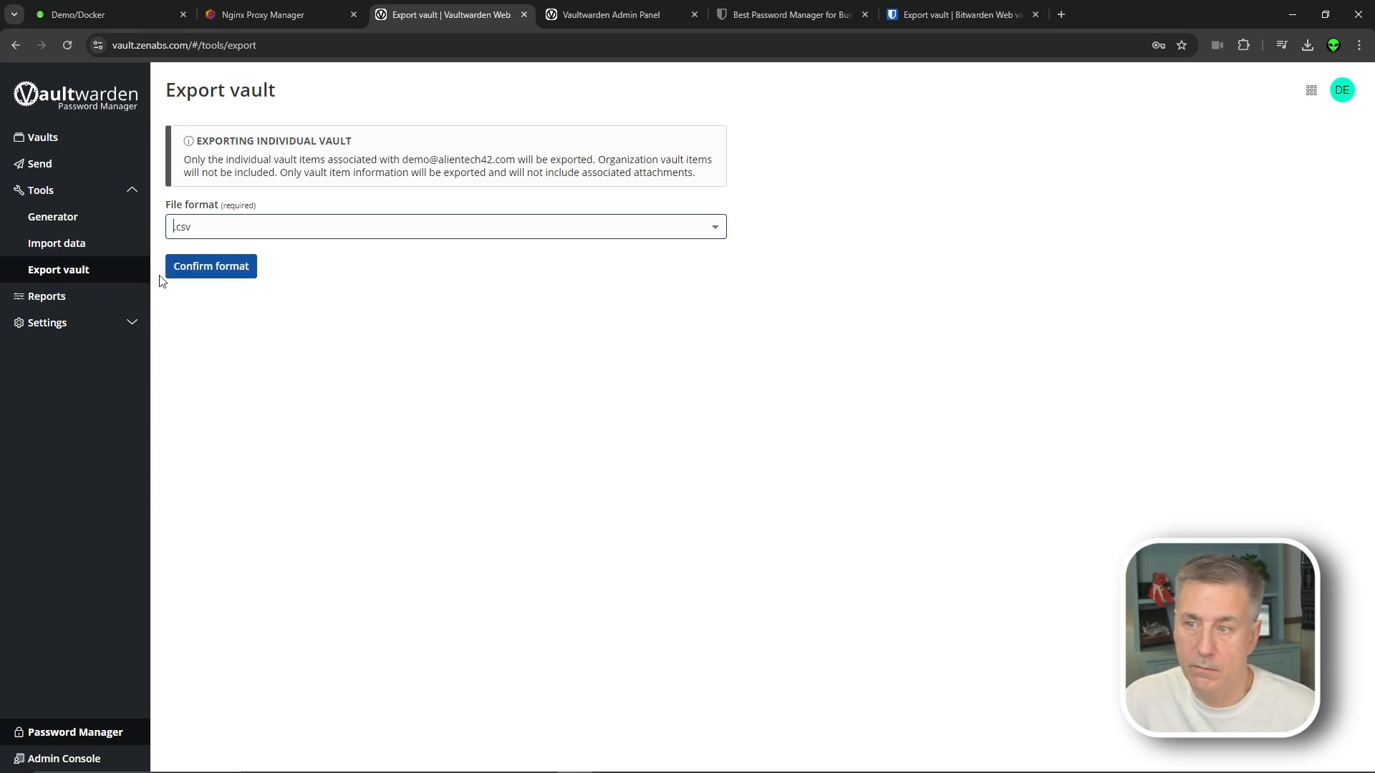
click(211, 267)
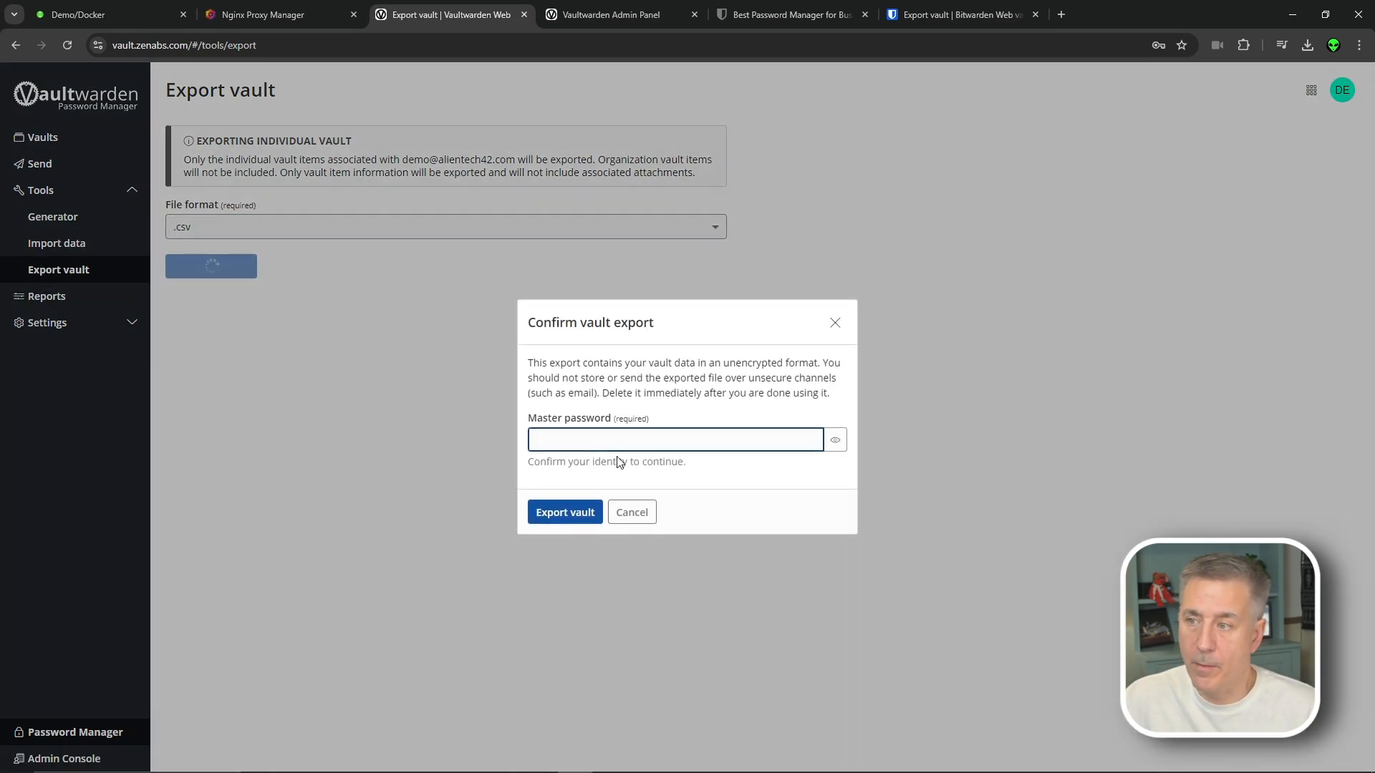
click(637, 515)
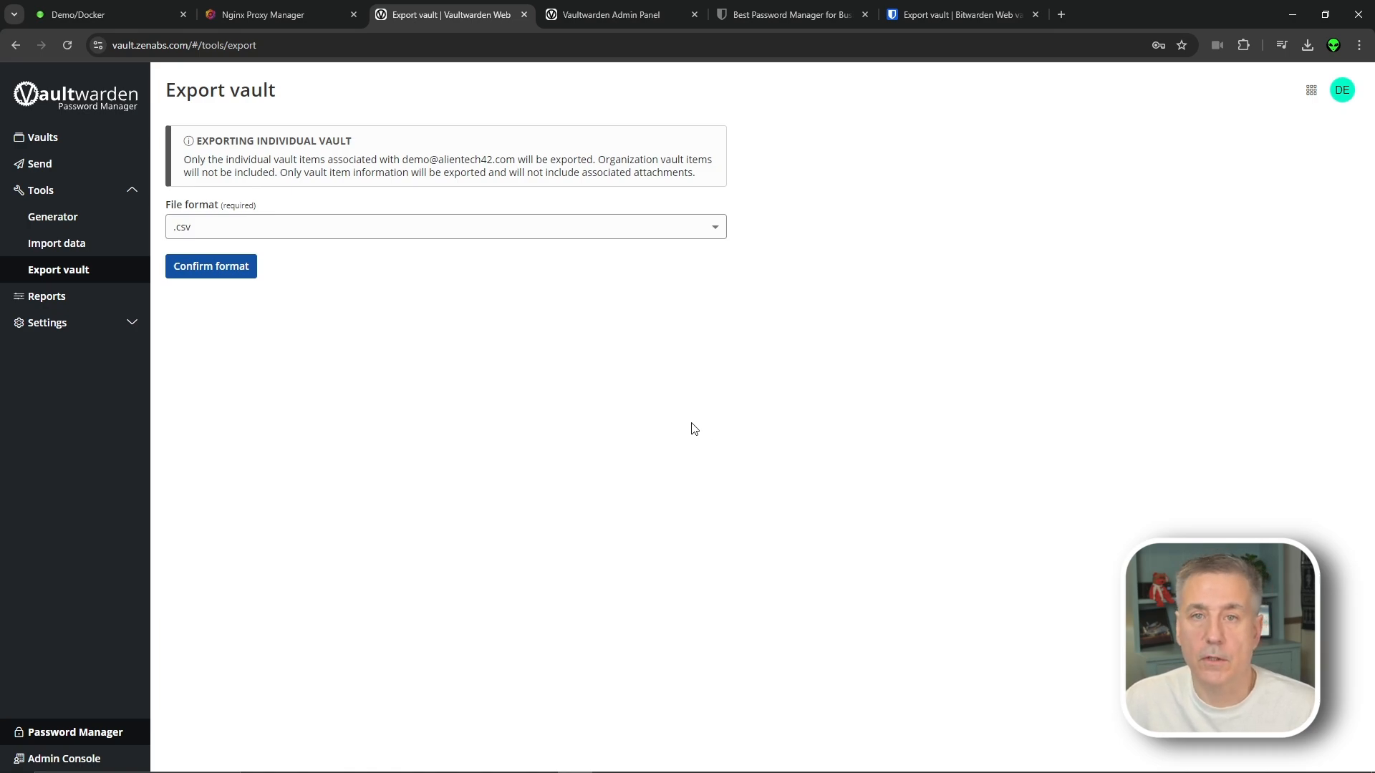
click(62, 324)
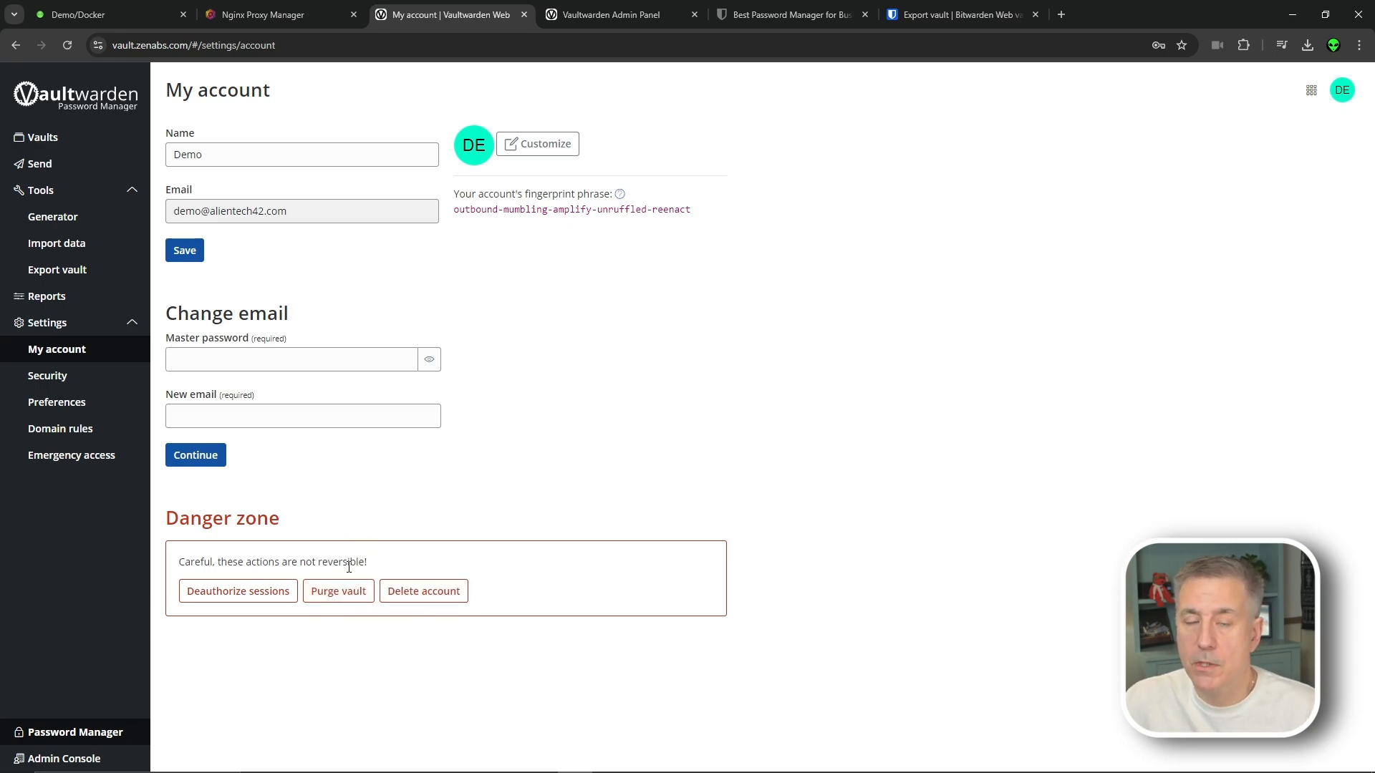
Browse Security's Two-step login and Keys tabs, ending on PBKDF2 SHA-256 with 600000 iterations
click(70, 379)
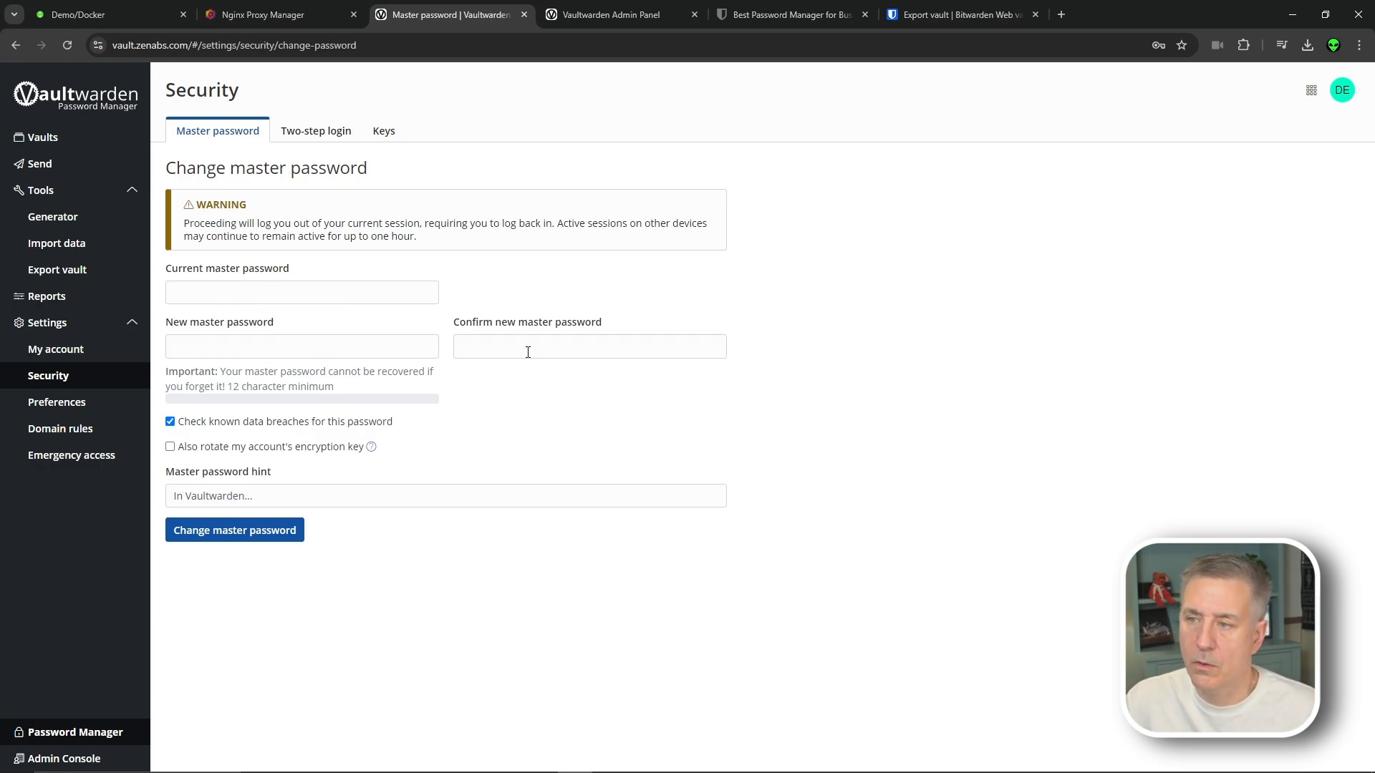
click(315, 132)
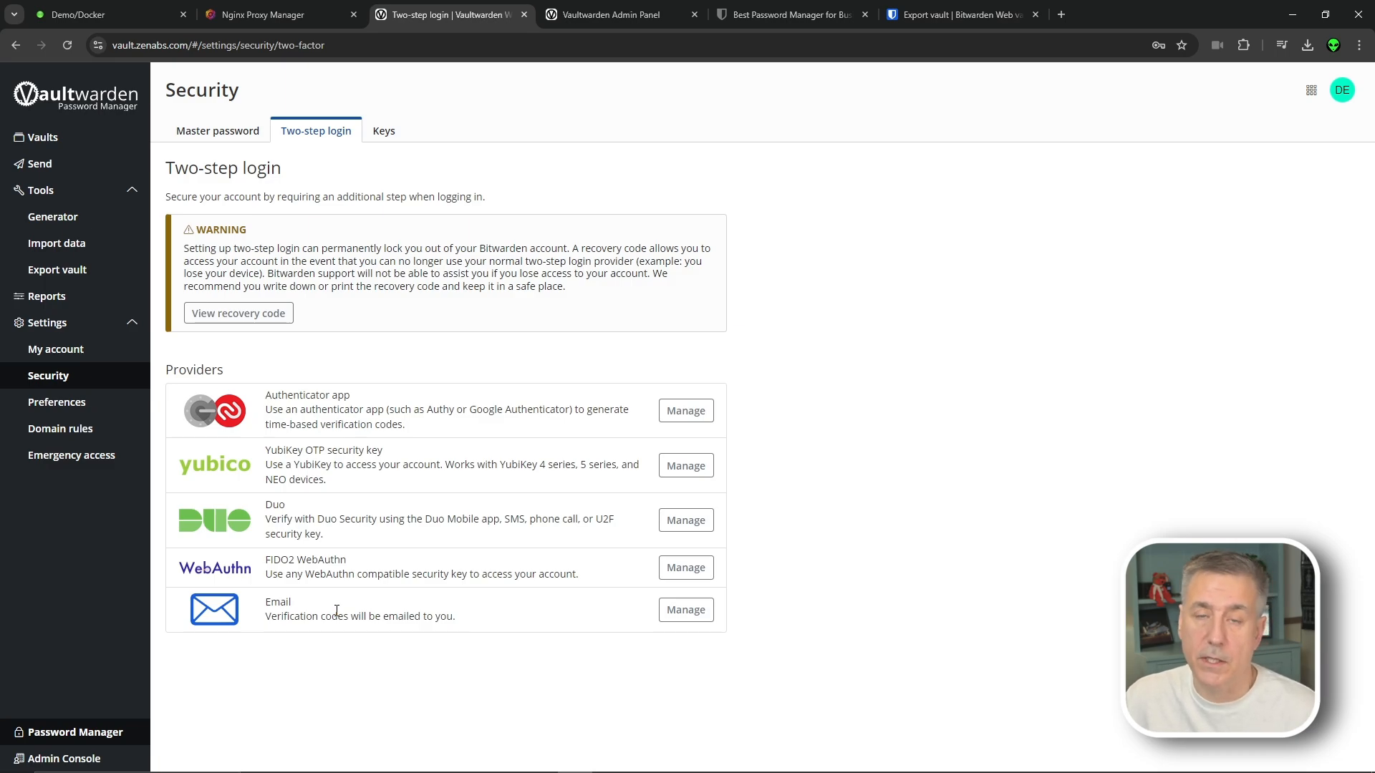
click(384, 132)
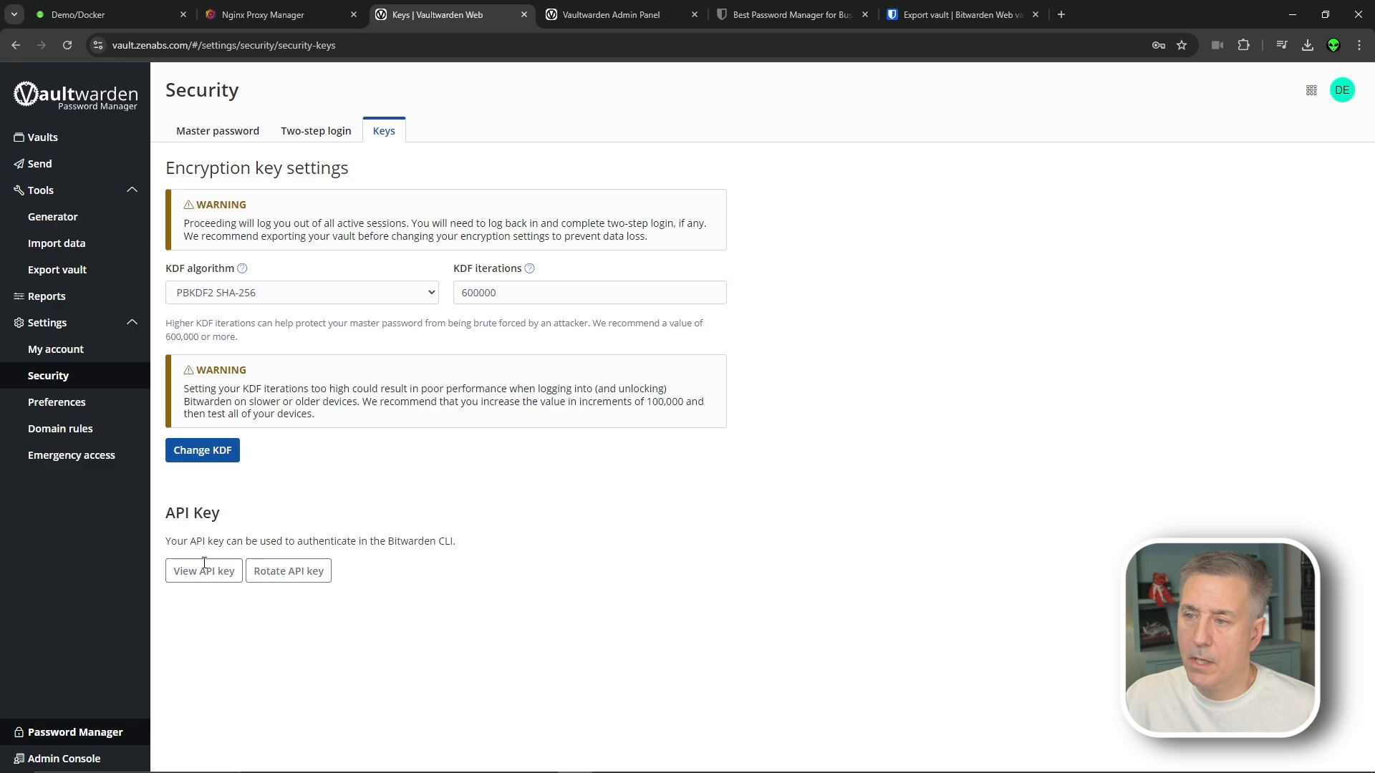
Save Preferences with 15-minute vault timeout, Default language and Use system theme, then open Domain rules
click(57, 401)
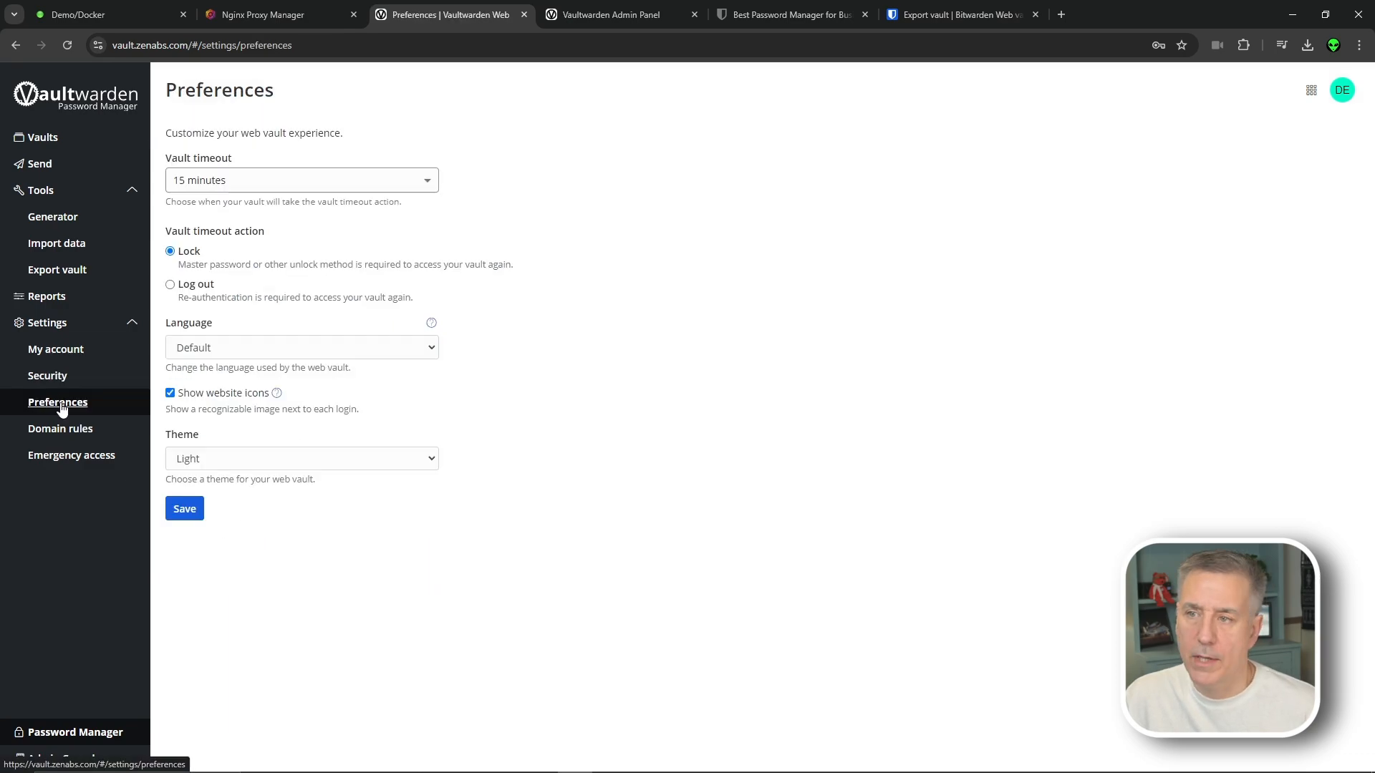
click(332, 176)
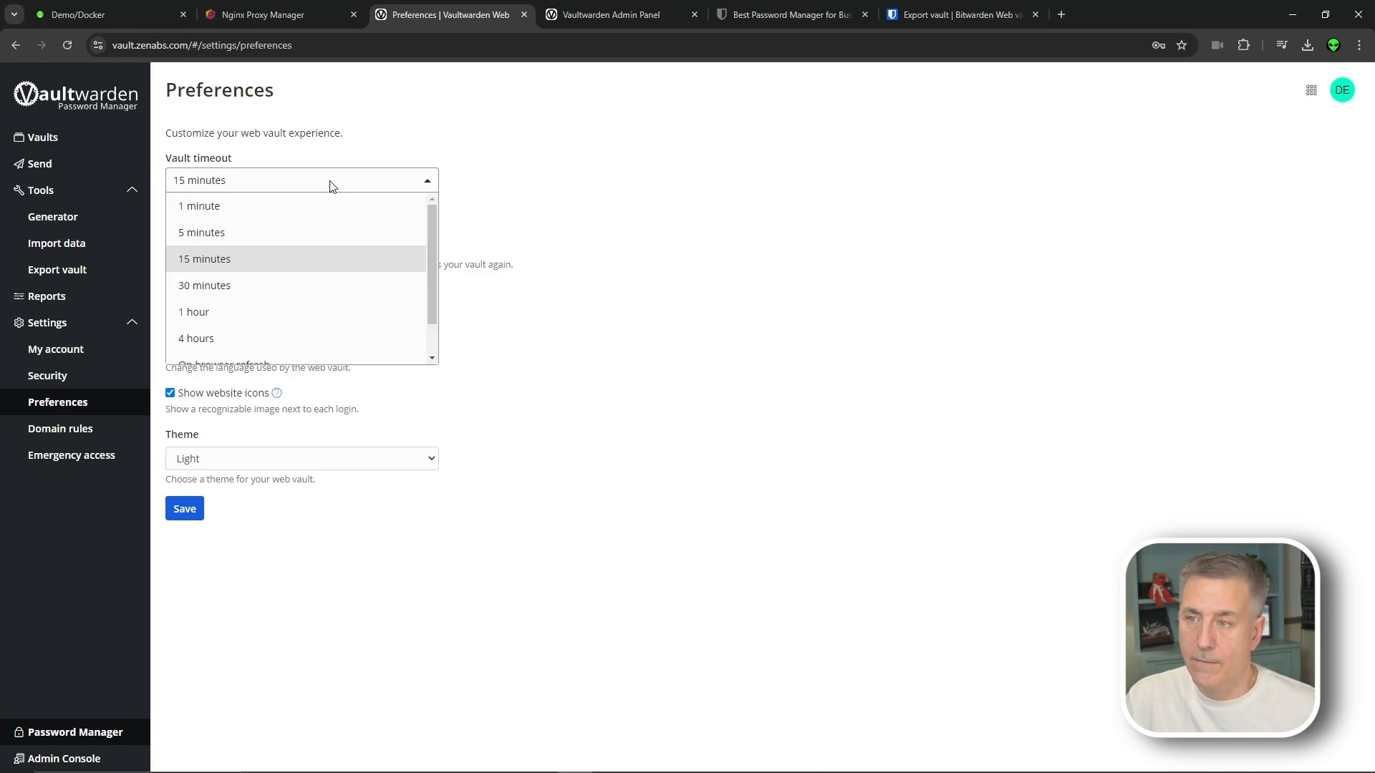
scroll(287, 336, down, 1)
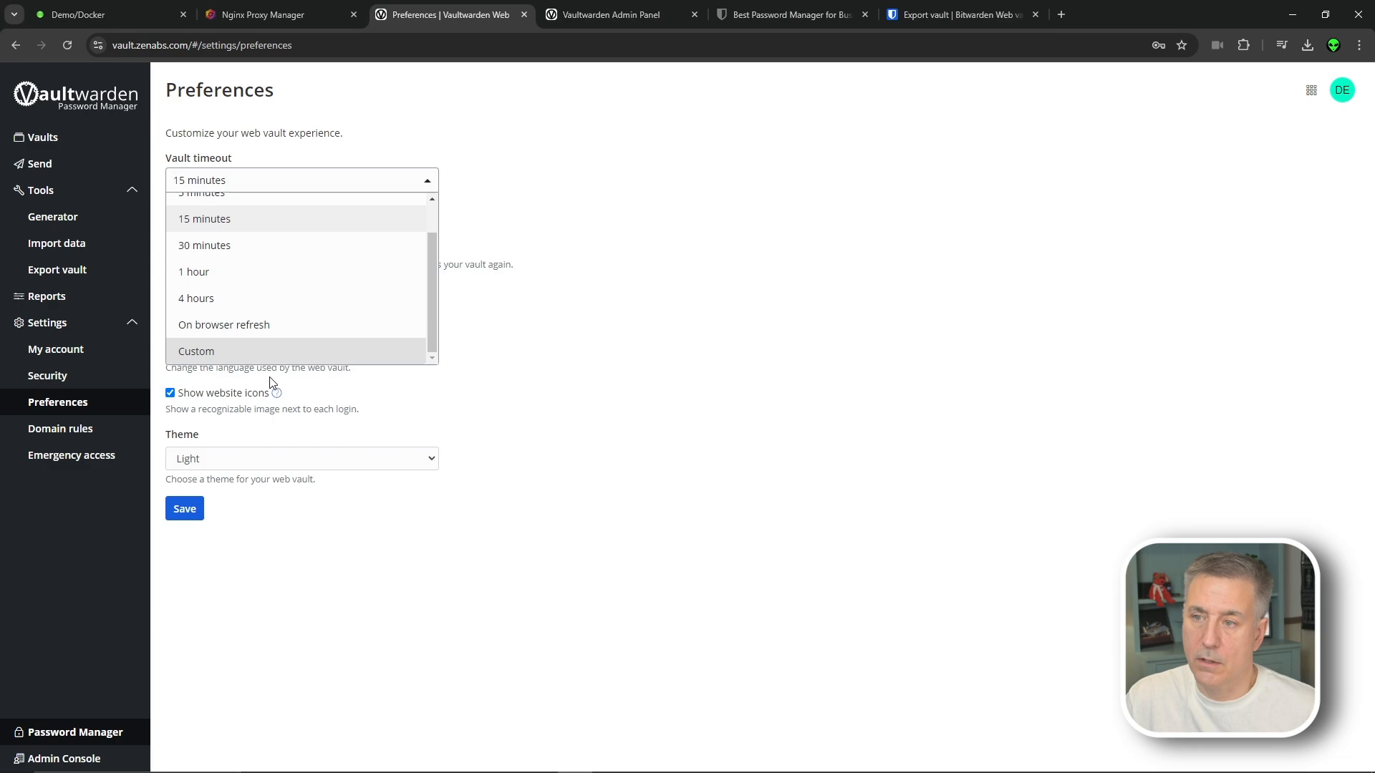
click(362, 172)
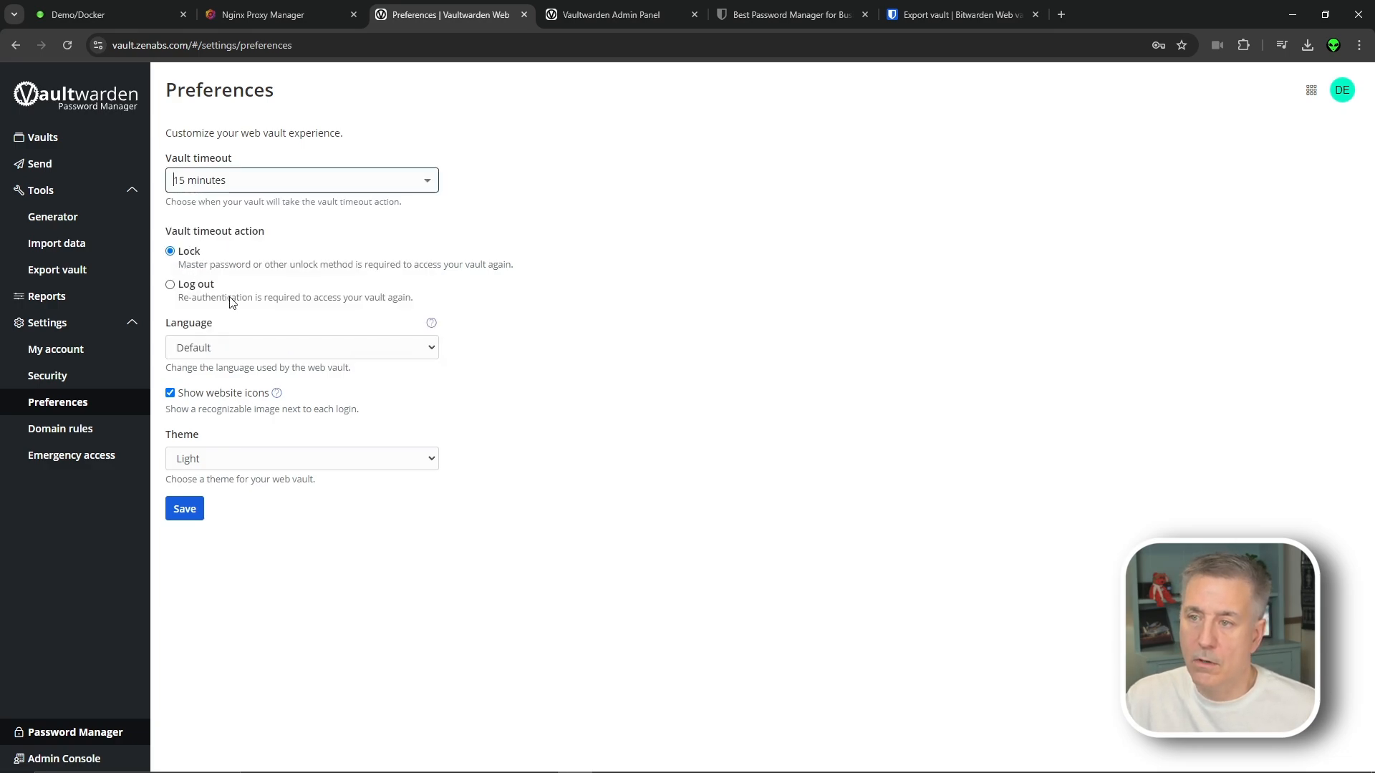
click(248, 347)
click(248, 348)
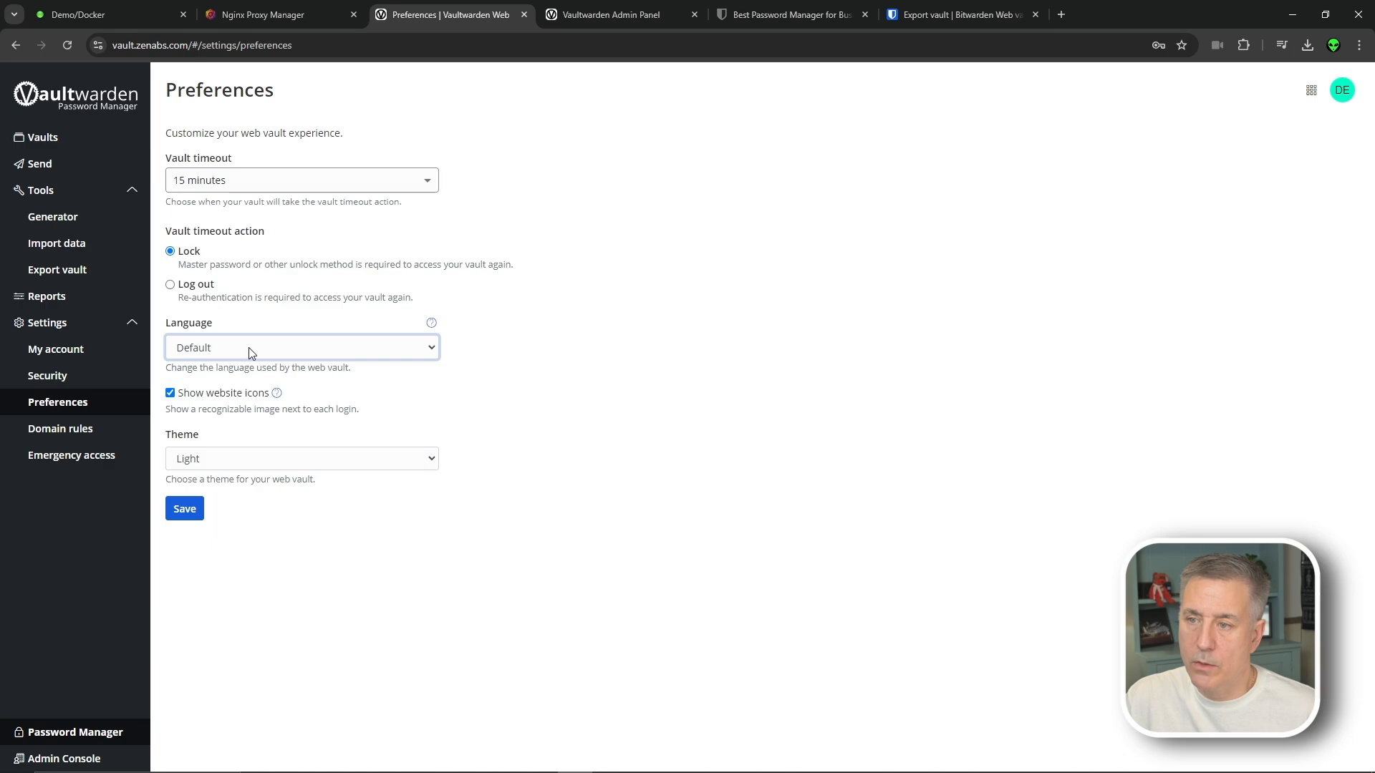
click(246, 459)
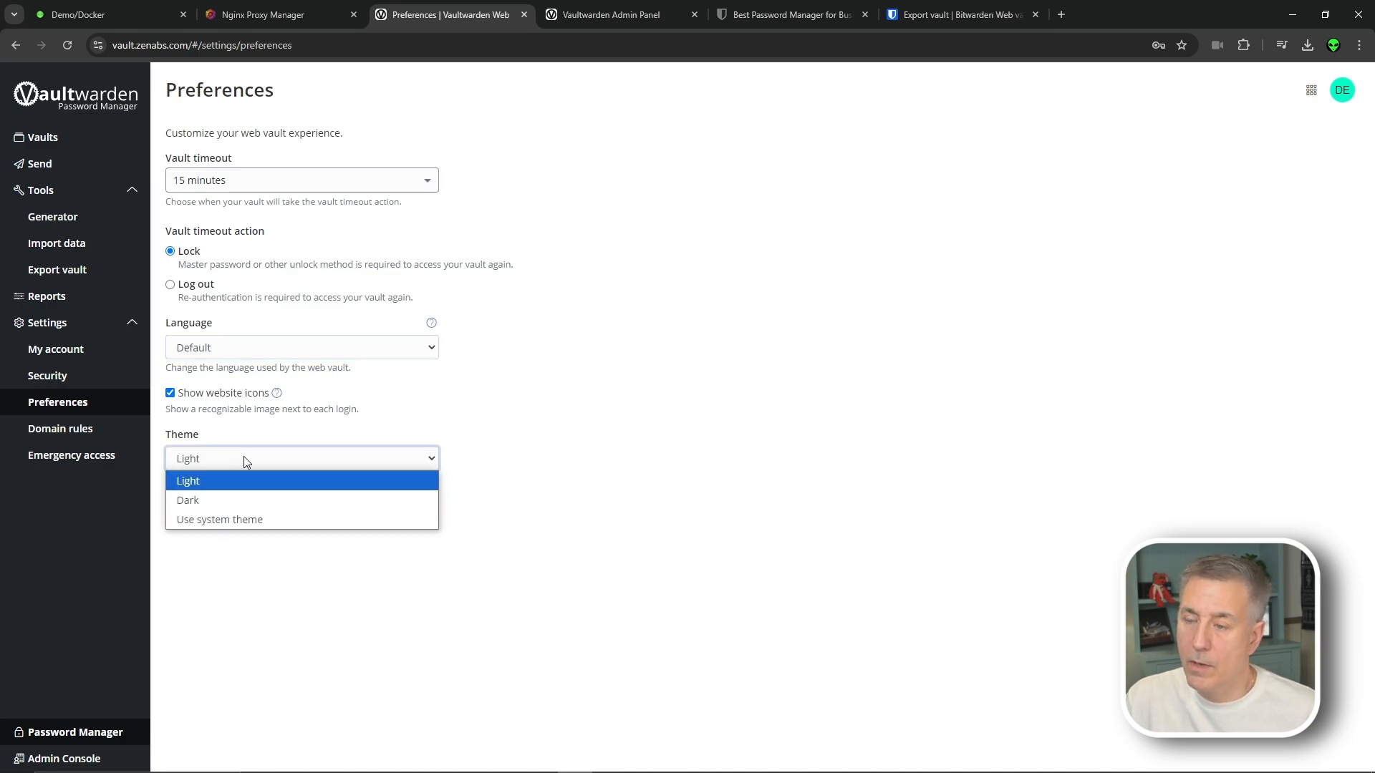
click(245, 522)
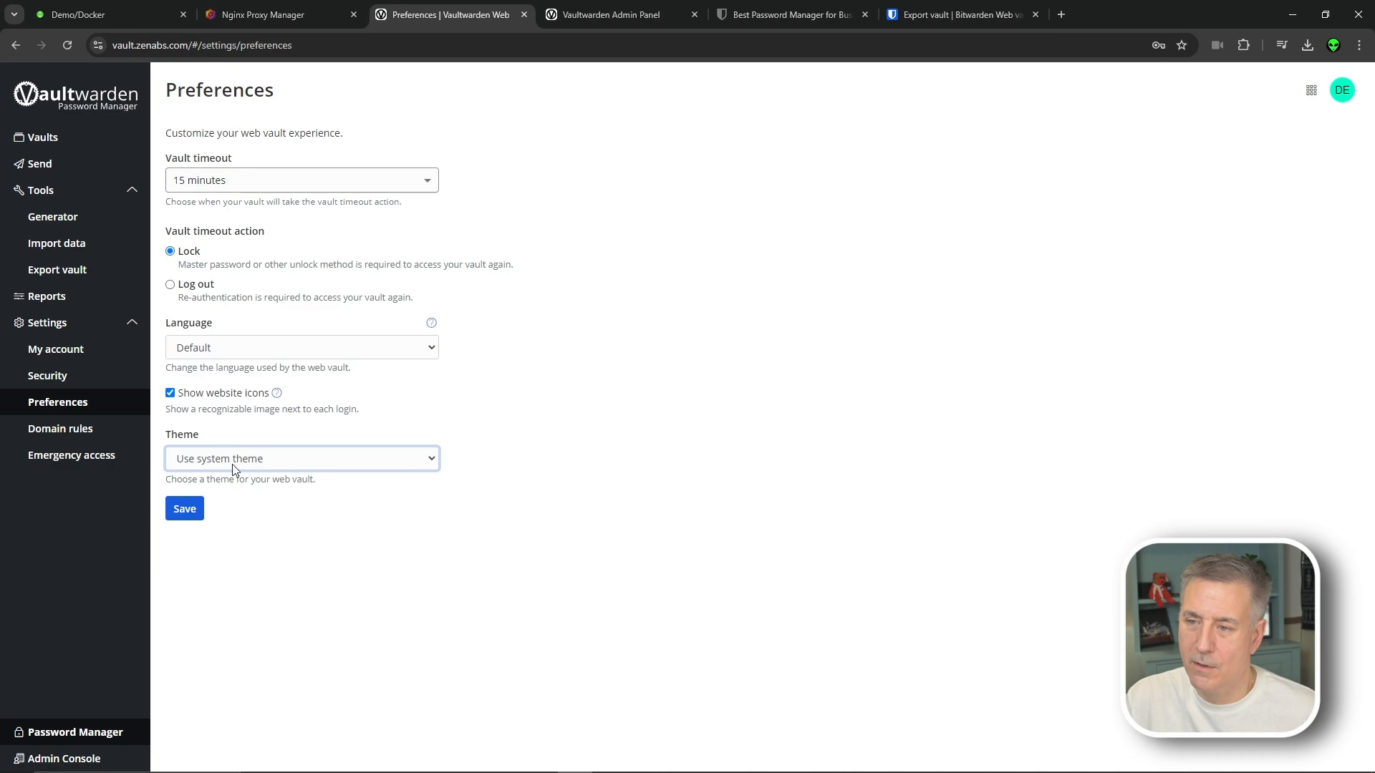
click(185, 509)
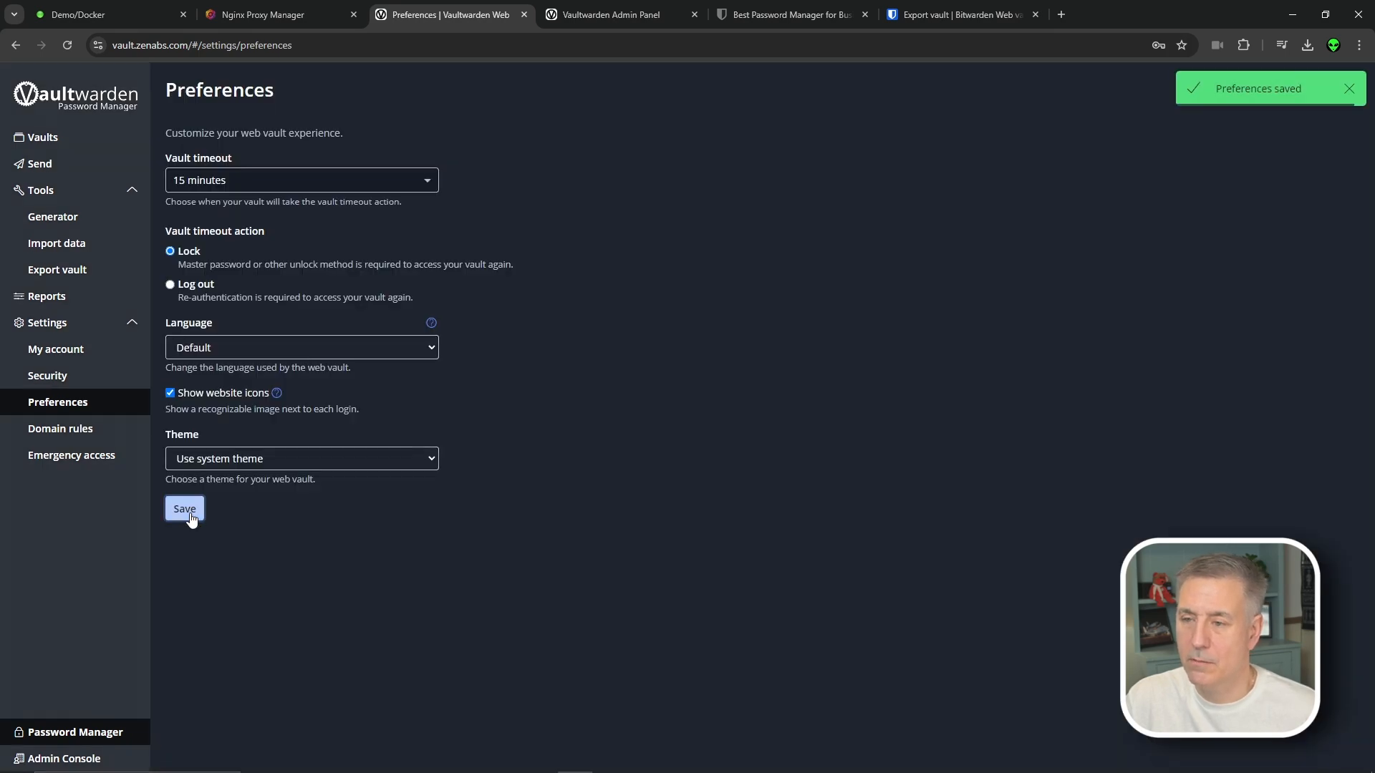
click(97, 431)
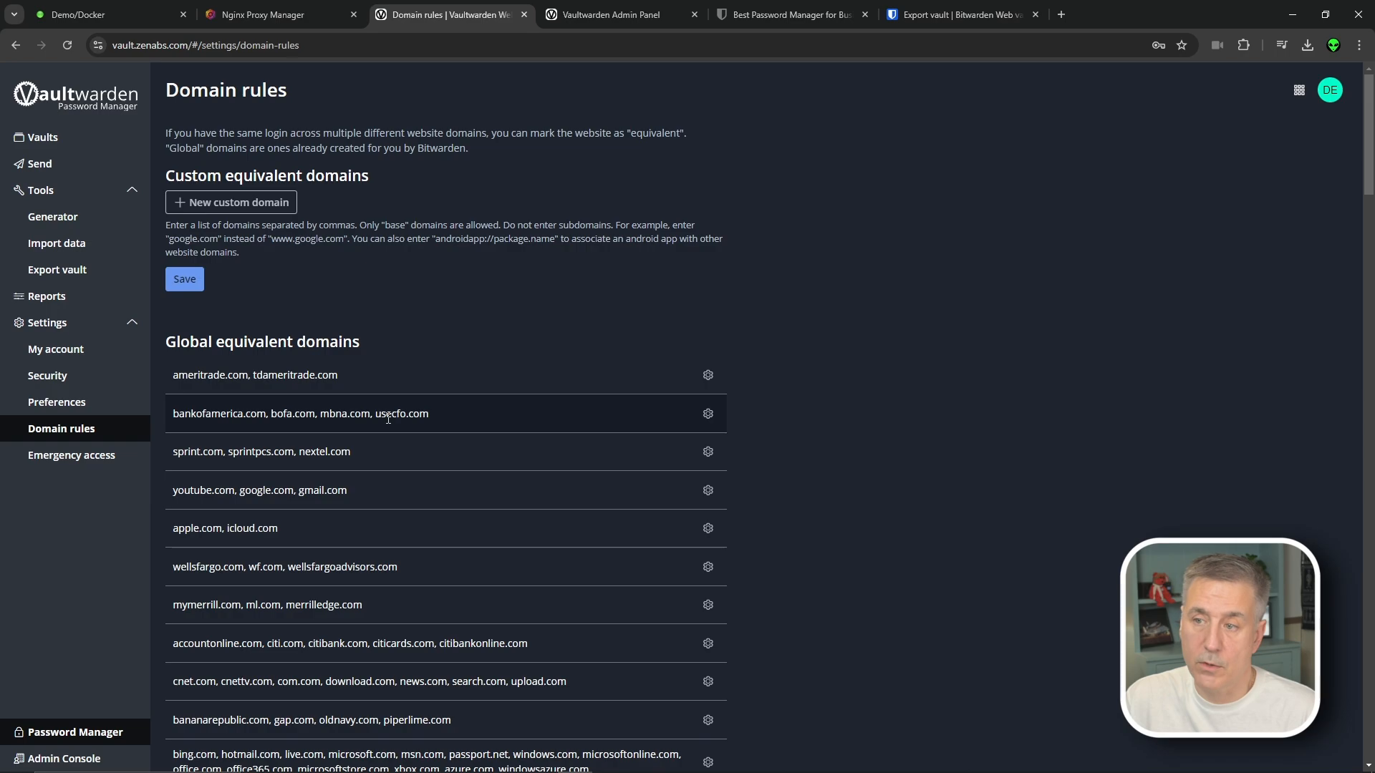
Customize the sprint.com equivalent-domain group into a custom domain list, then go to Emergency access
click(707, 450)
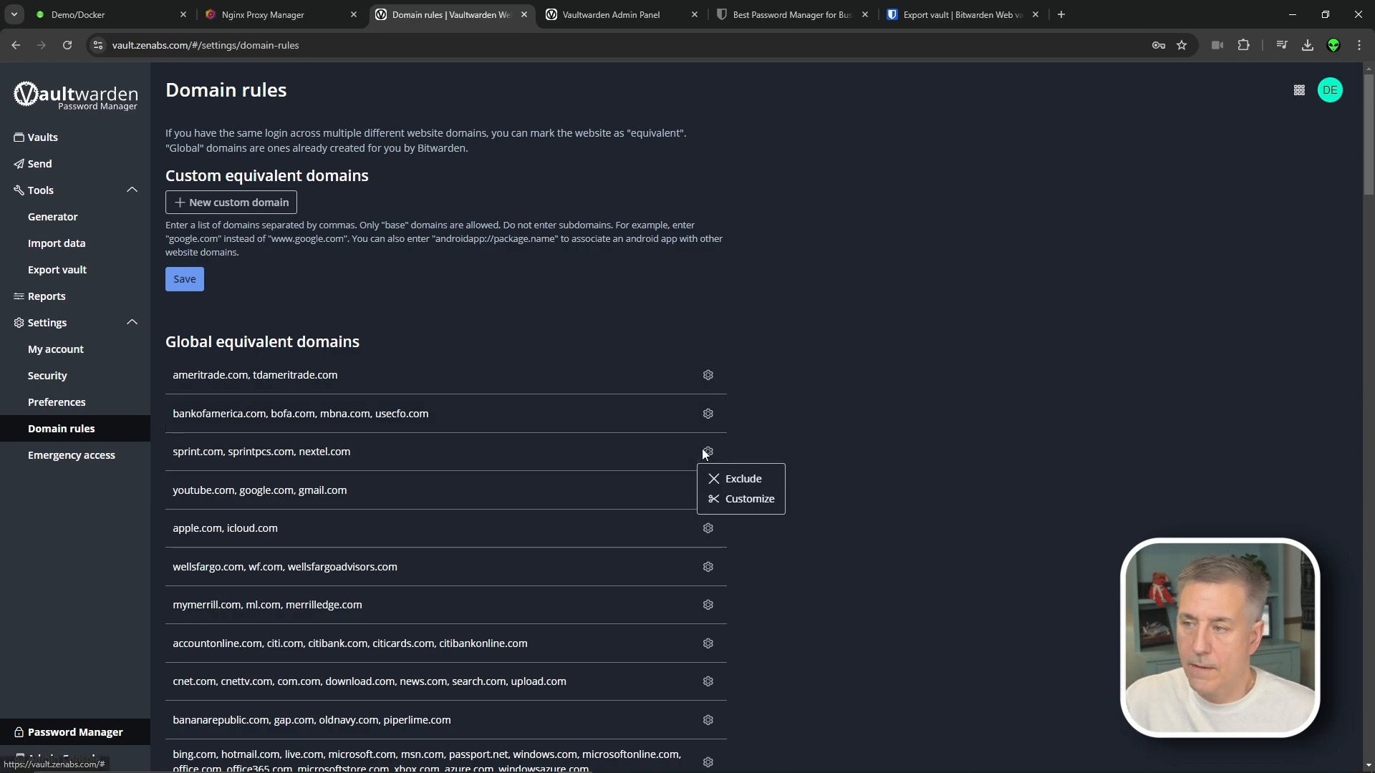
click(725, 498)
click(437, 201)
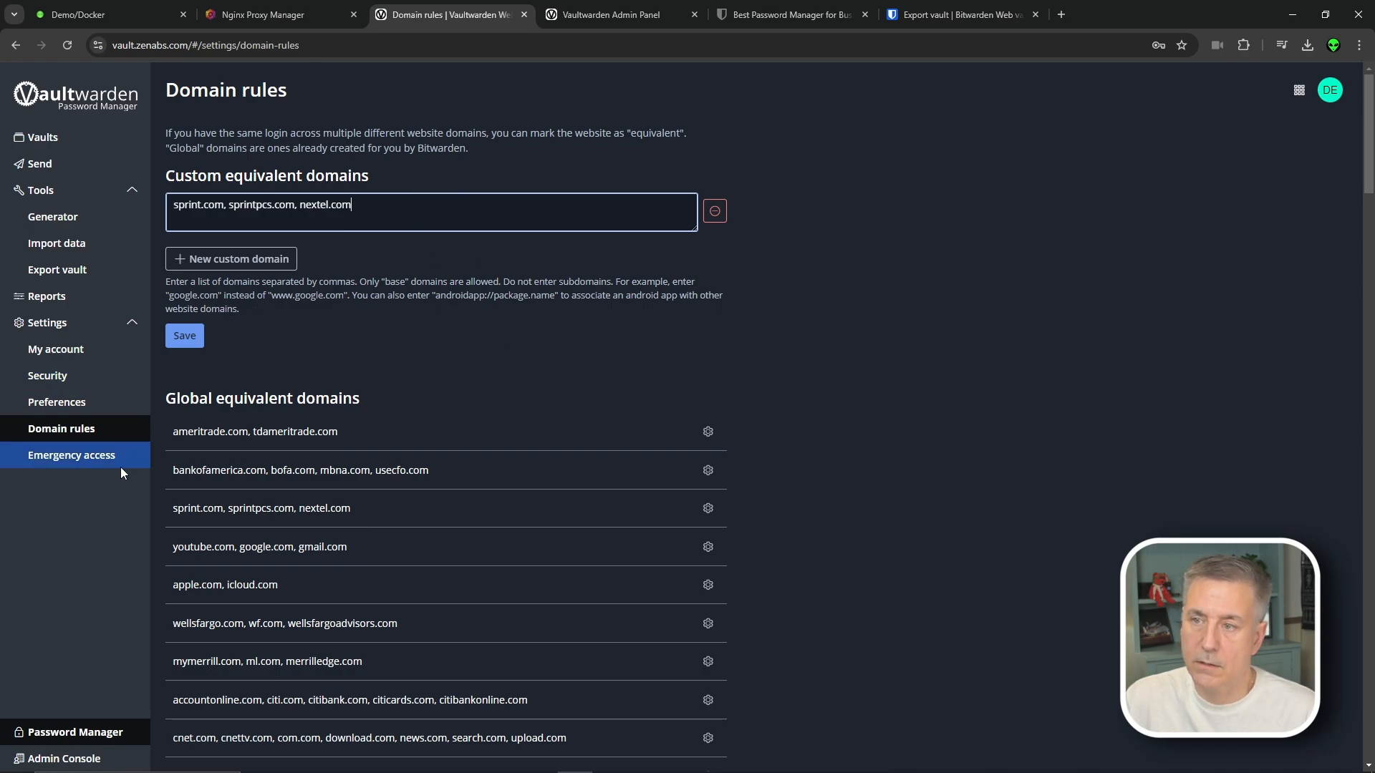
click(69, 456)
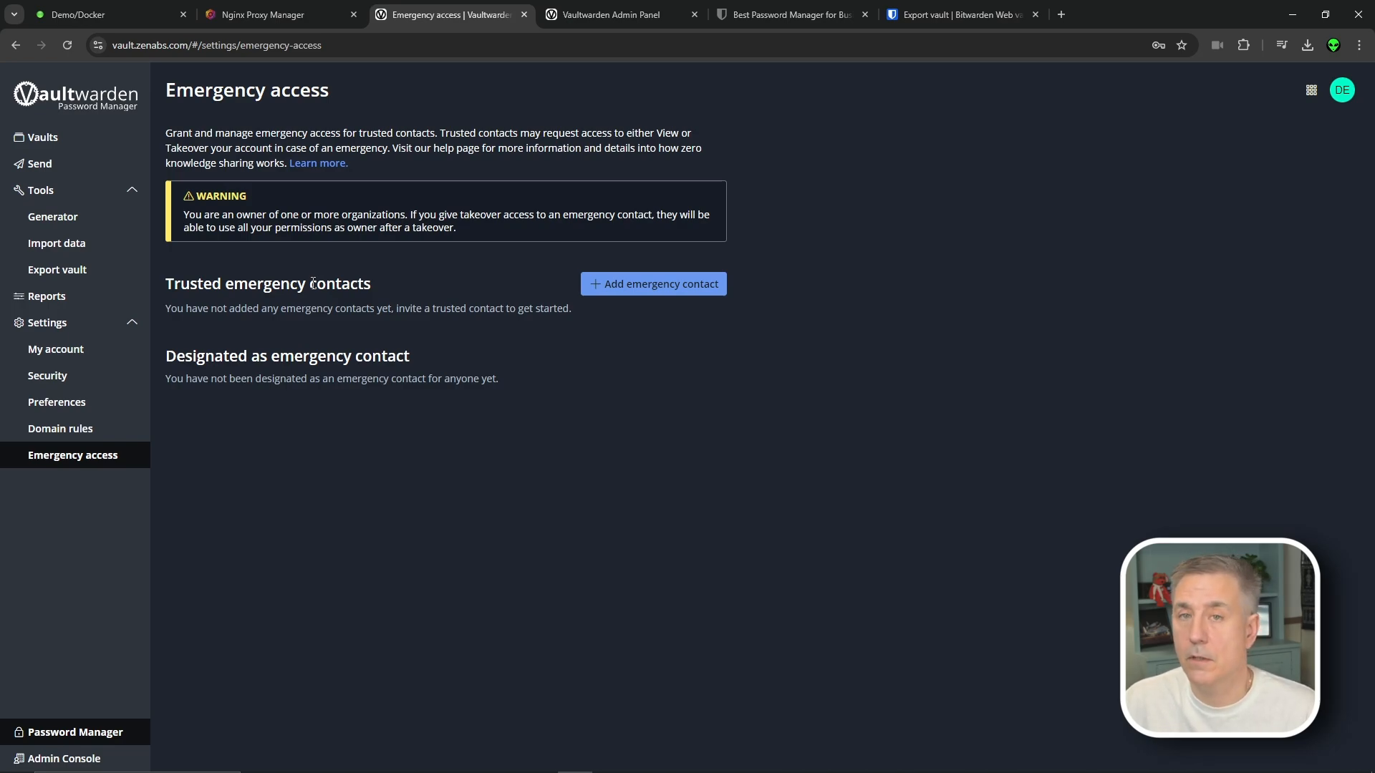
click(662, 285)
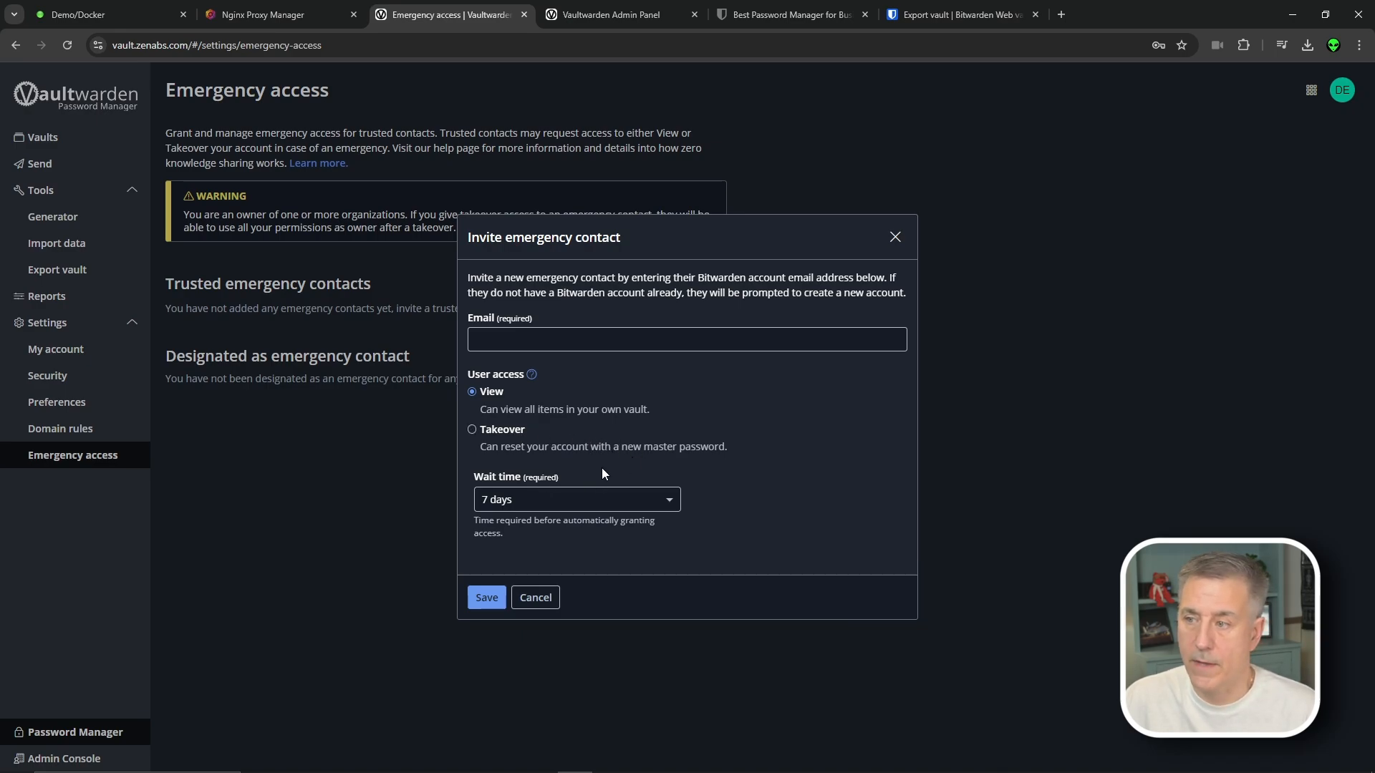
click(544, 499)
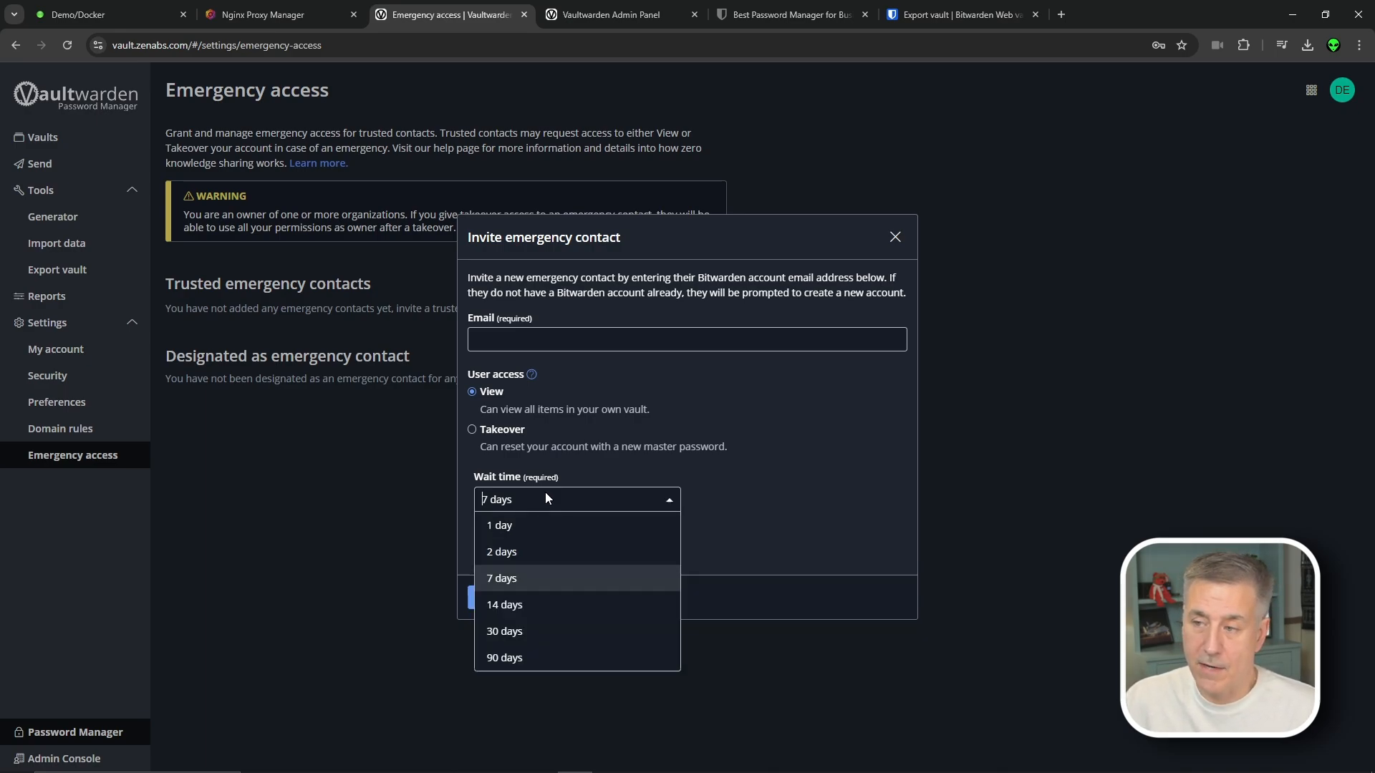
click(548, 605)
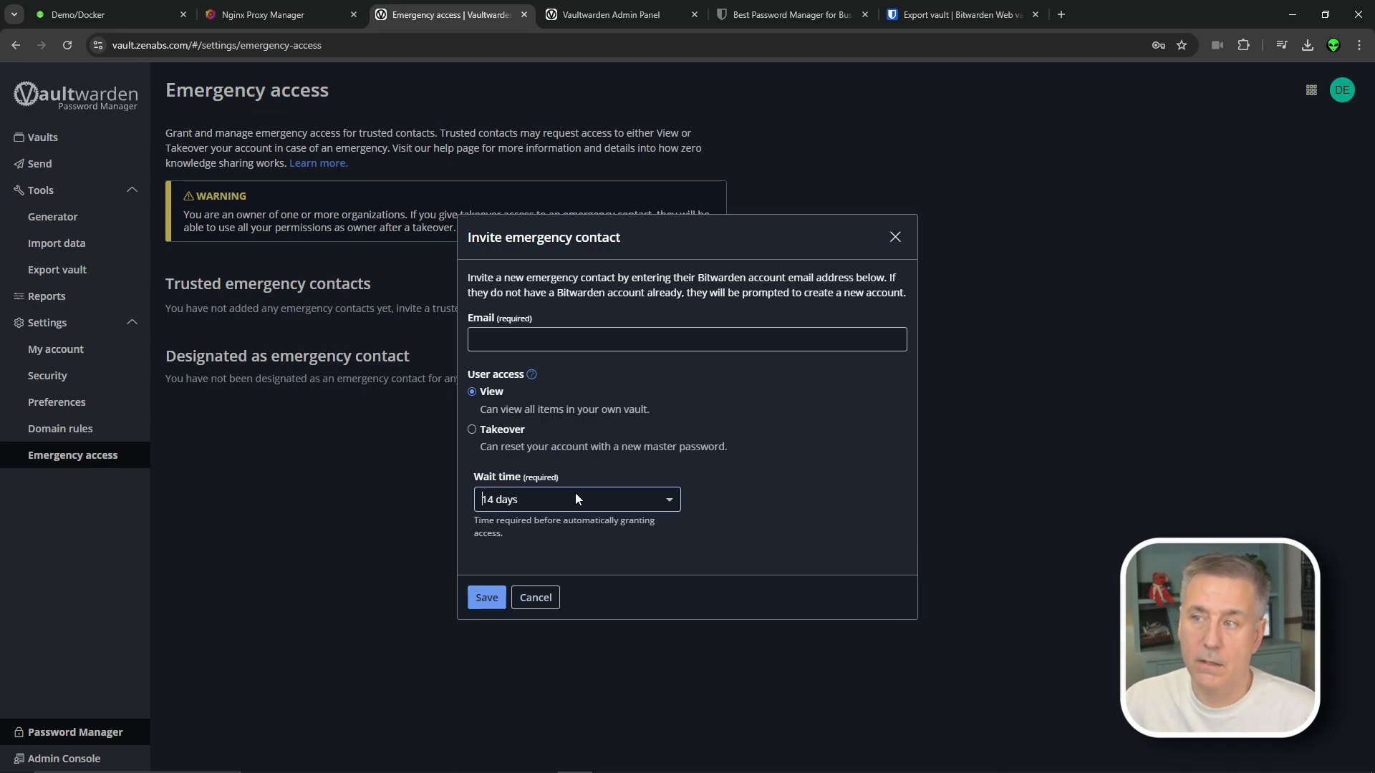
key(Escape)
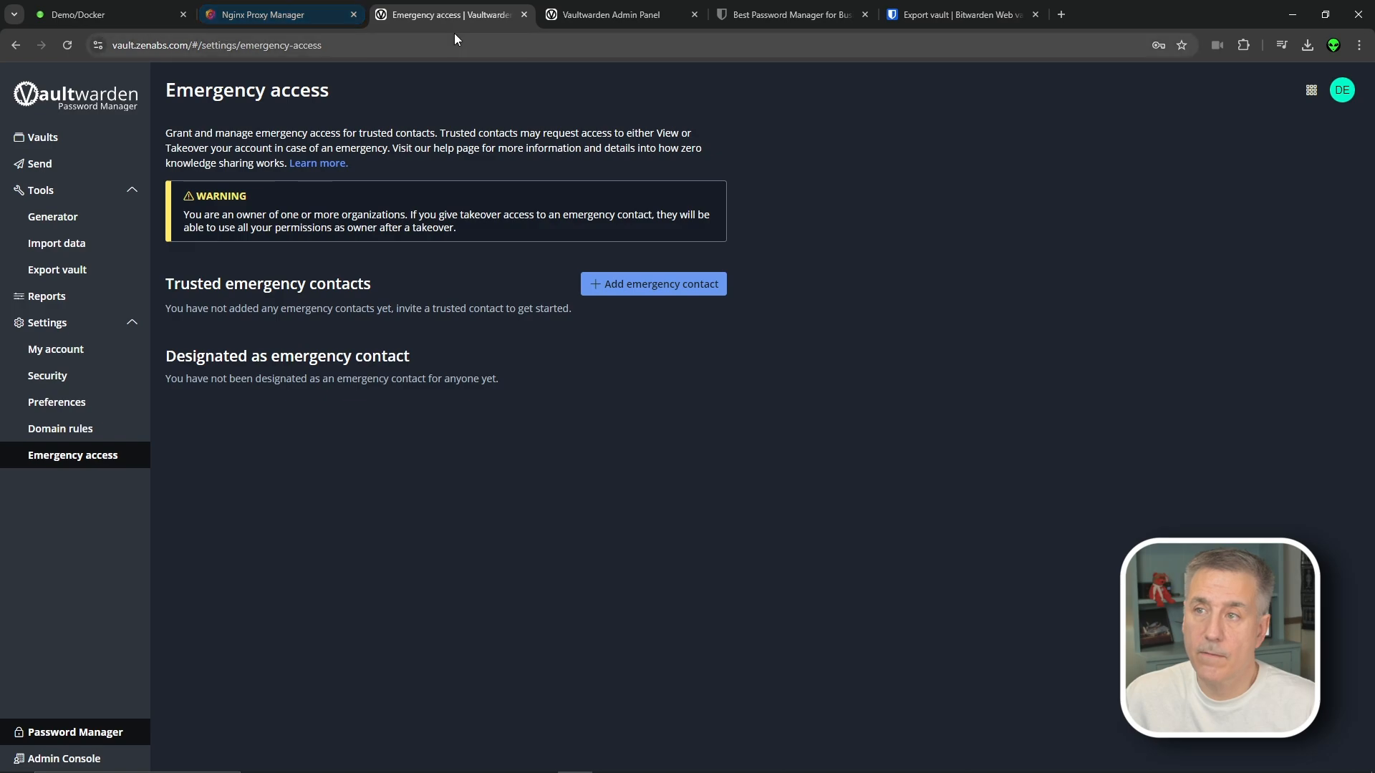
click(600, 15)
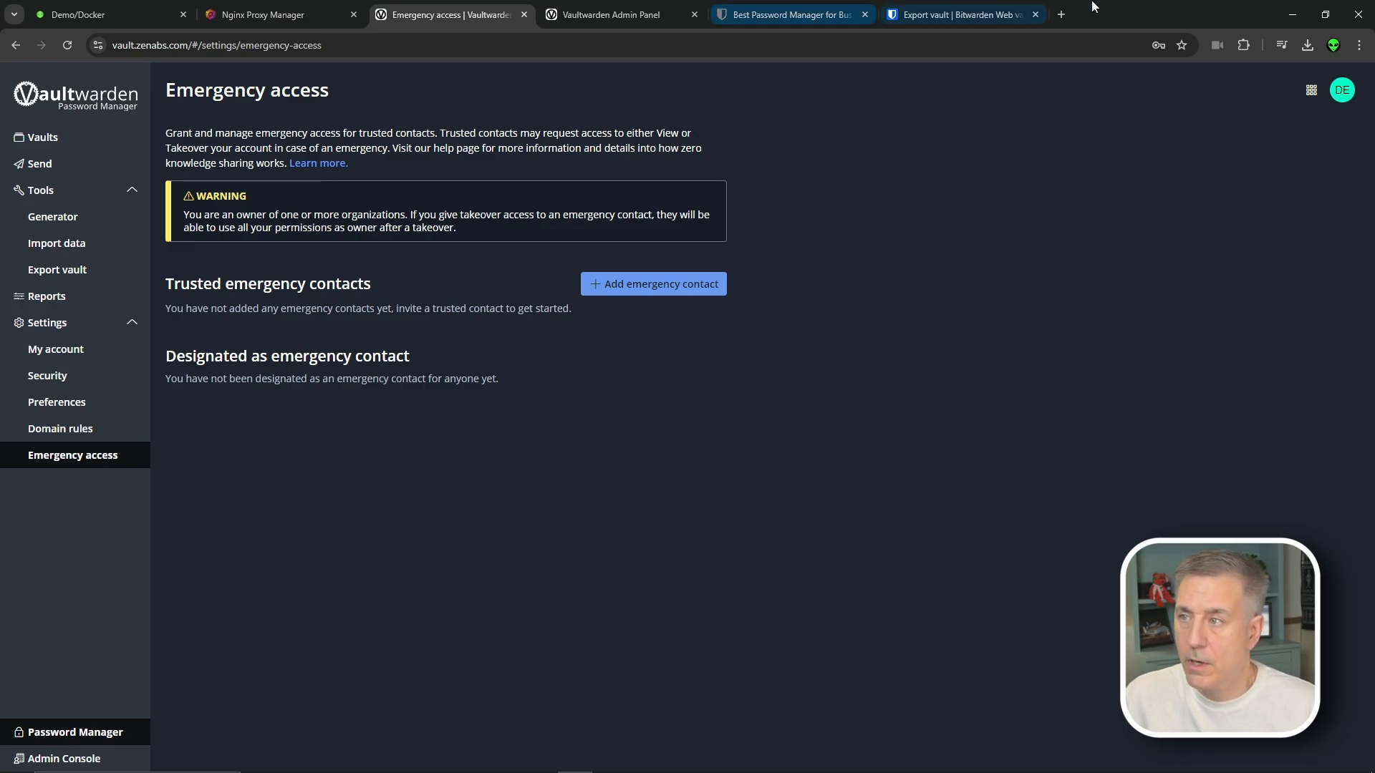
key(ctrl+t)
Go to vault.zenabs.com/admin and sign in by pasting the saved admin token
text(vau)
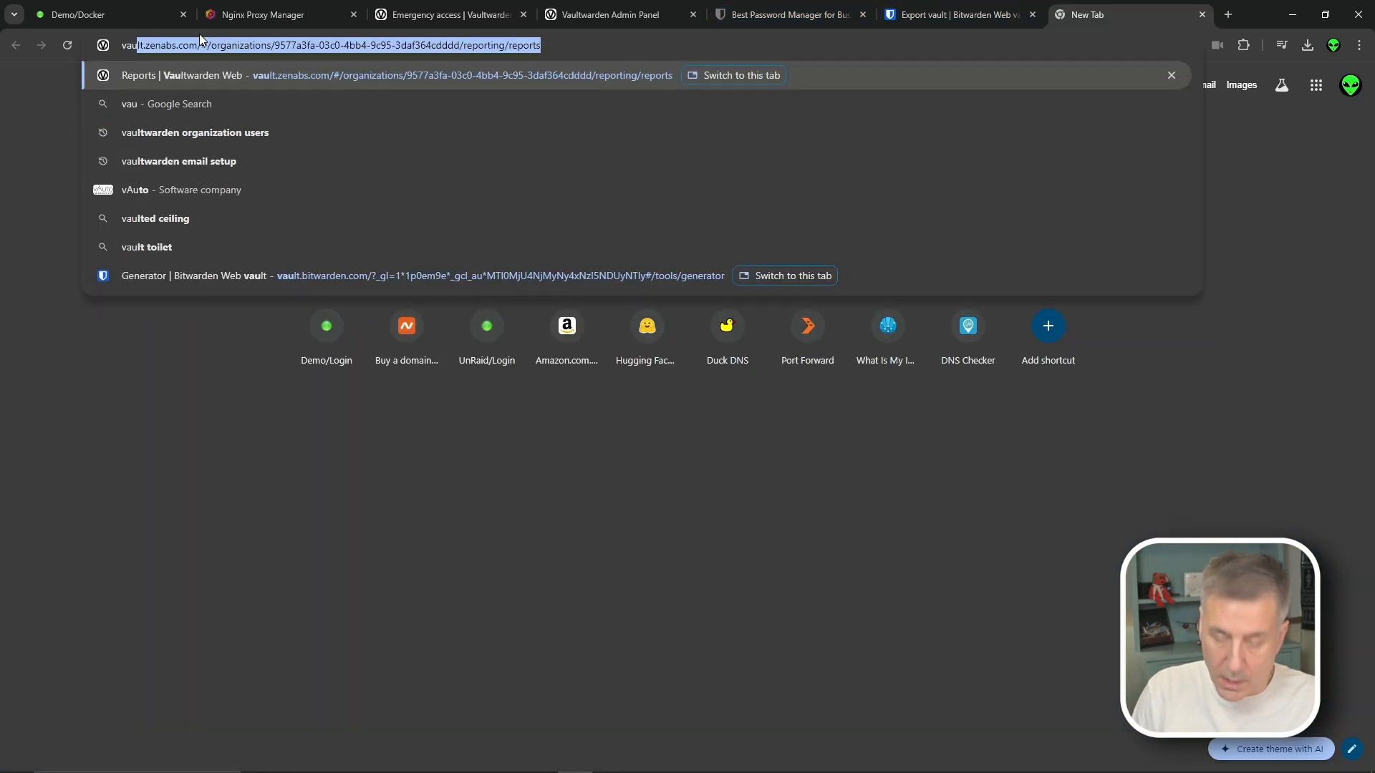
text(lt.zenabs.com/)
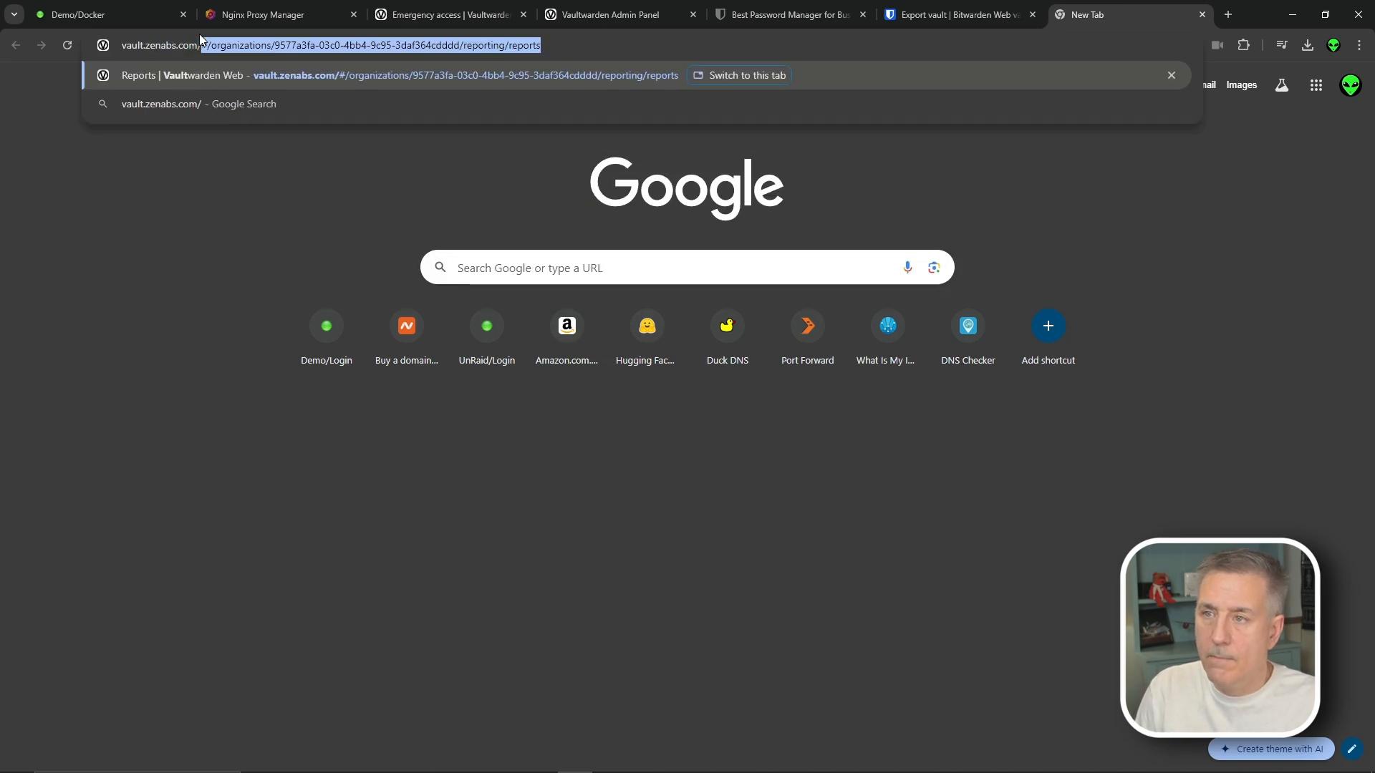
text(admin)
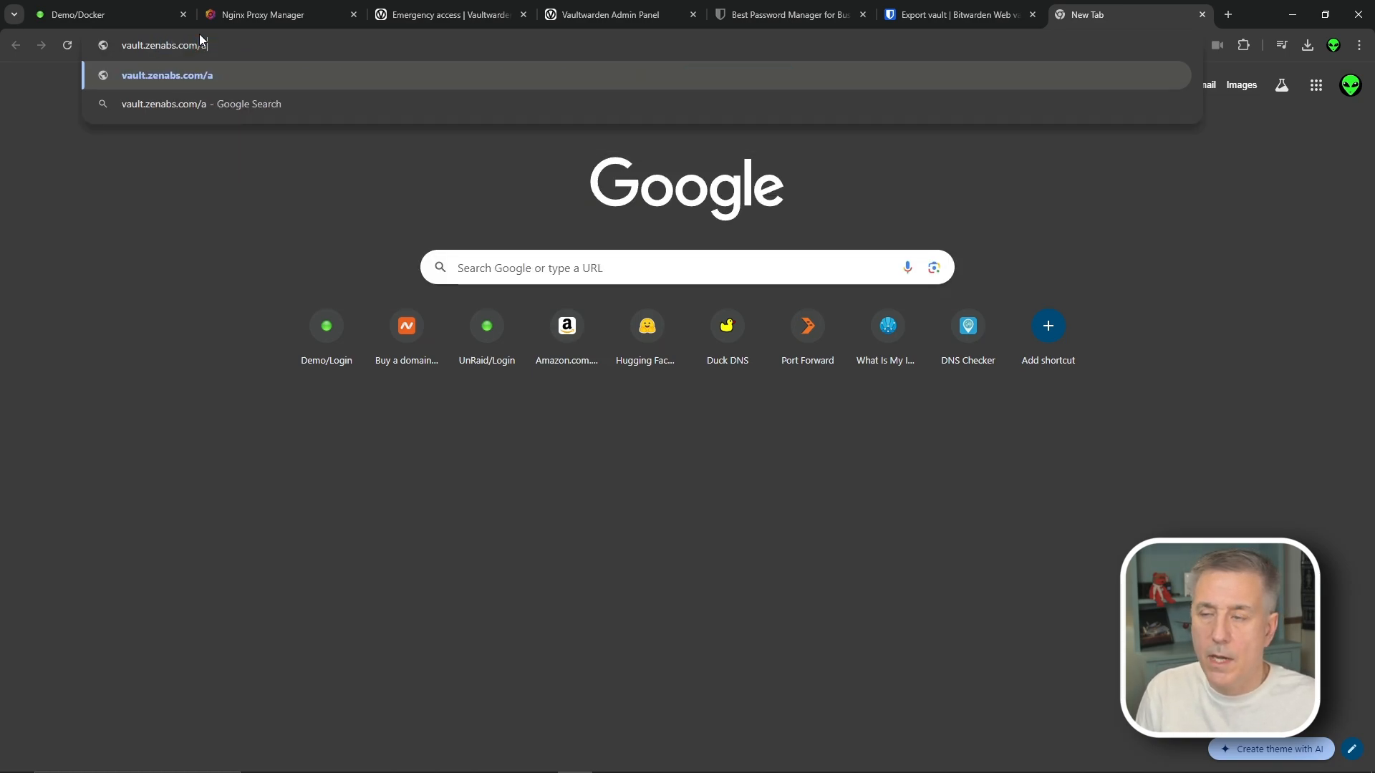
key(Return)
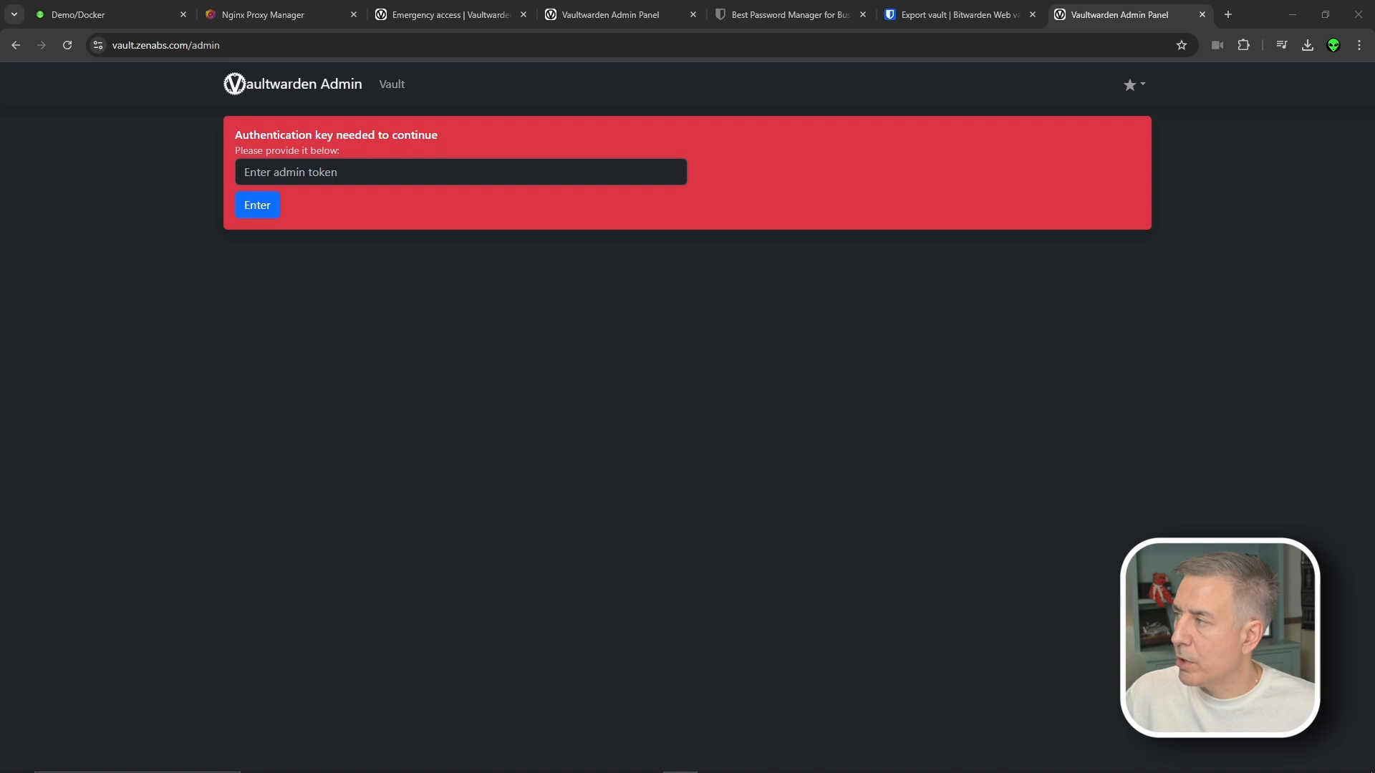
click(400, 173)
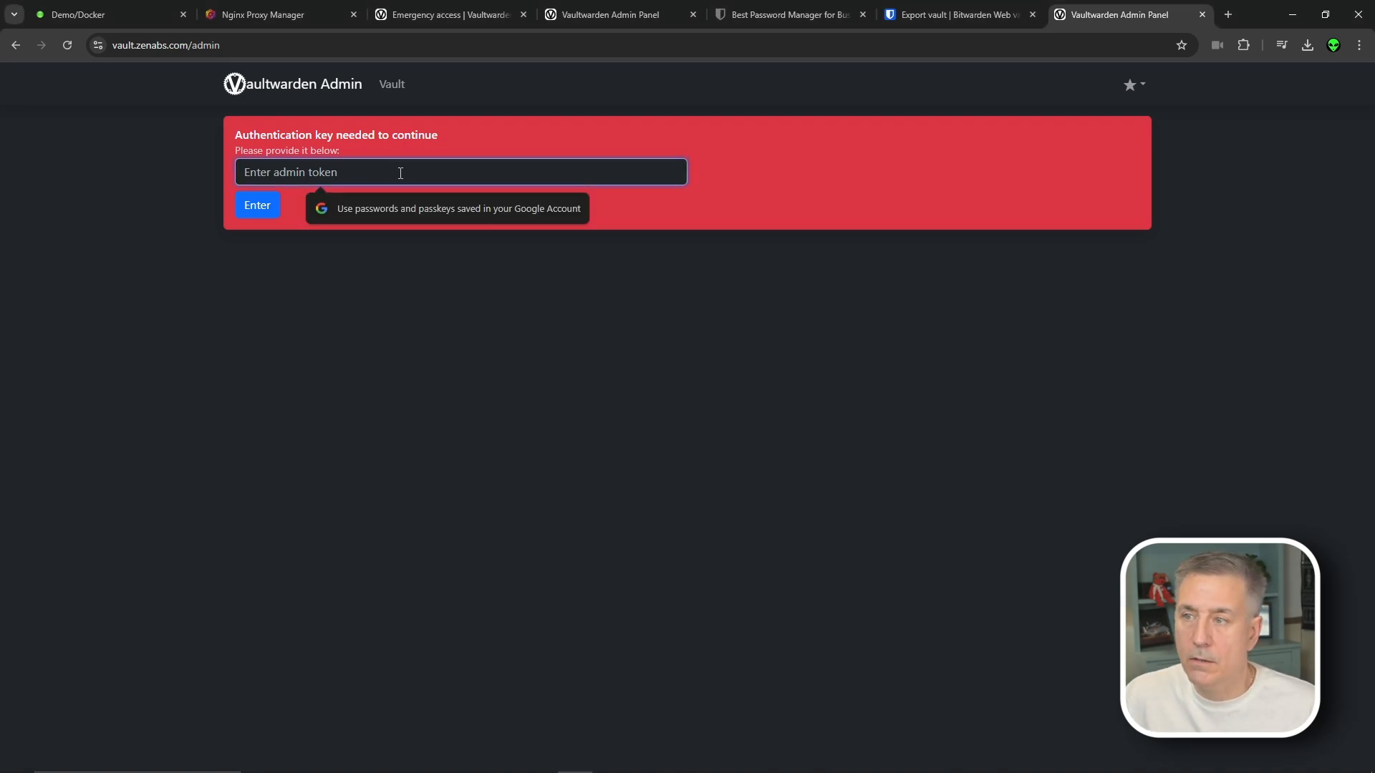
key(ctrl+v)
key(Return)
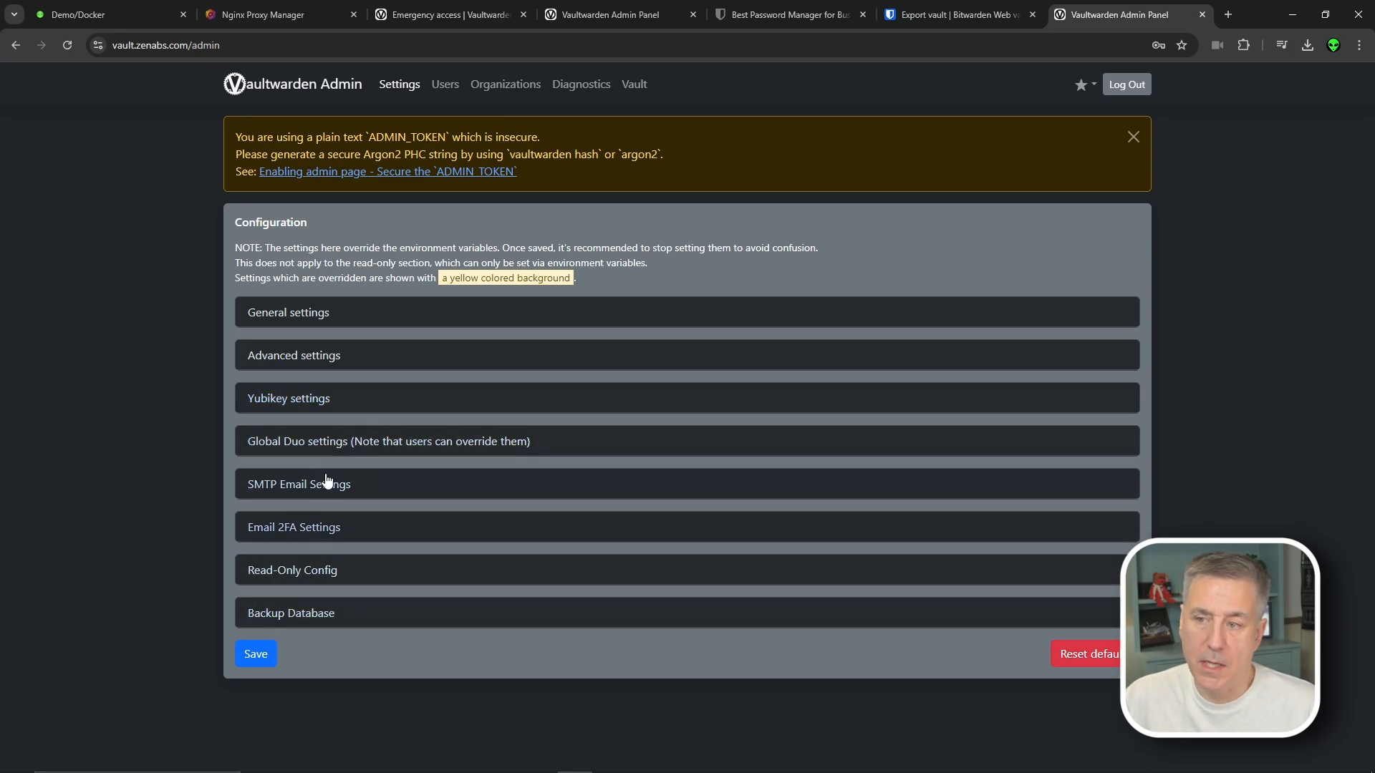
click(298, 320)
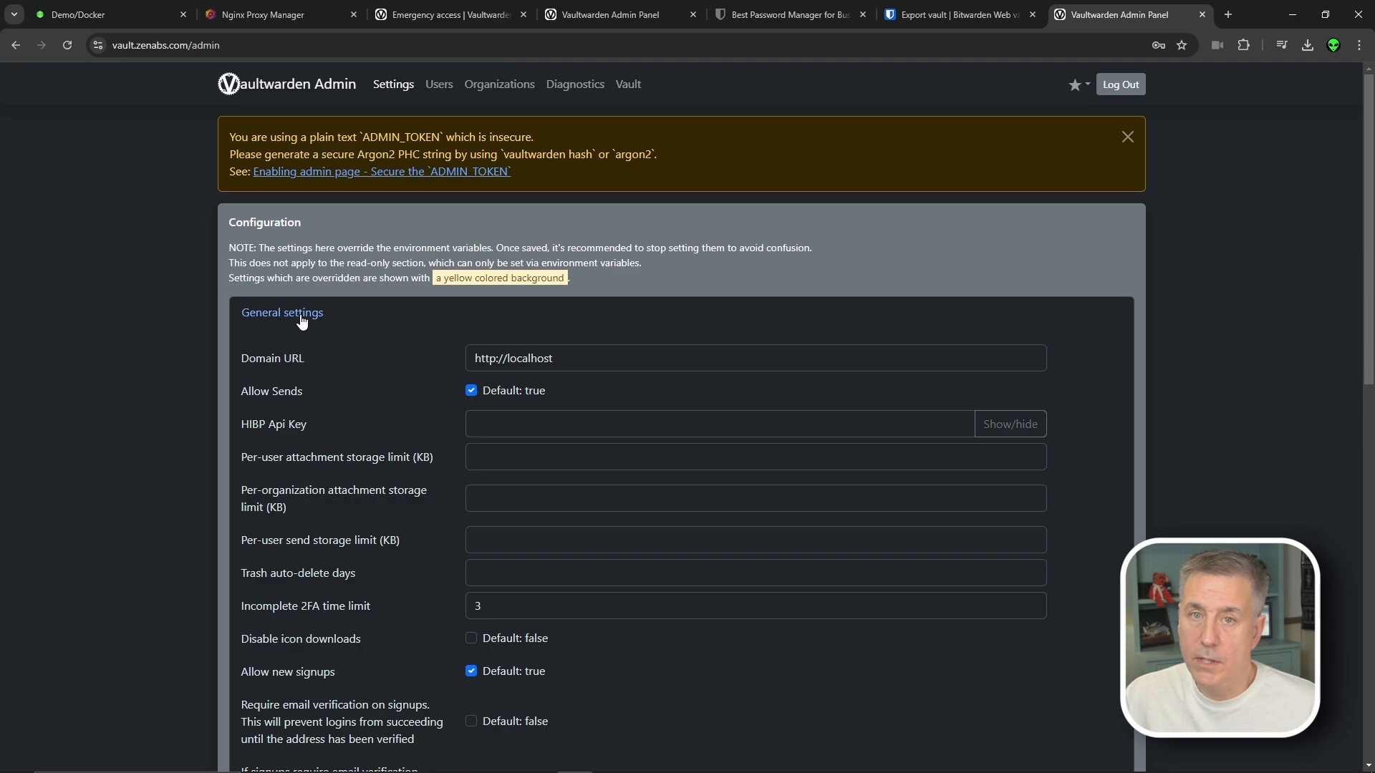
click(602, 357)
click(686, 387)
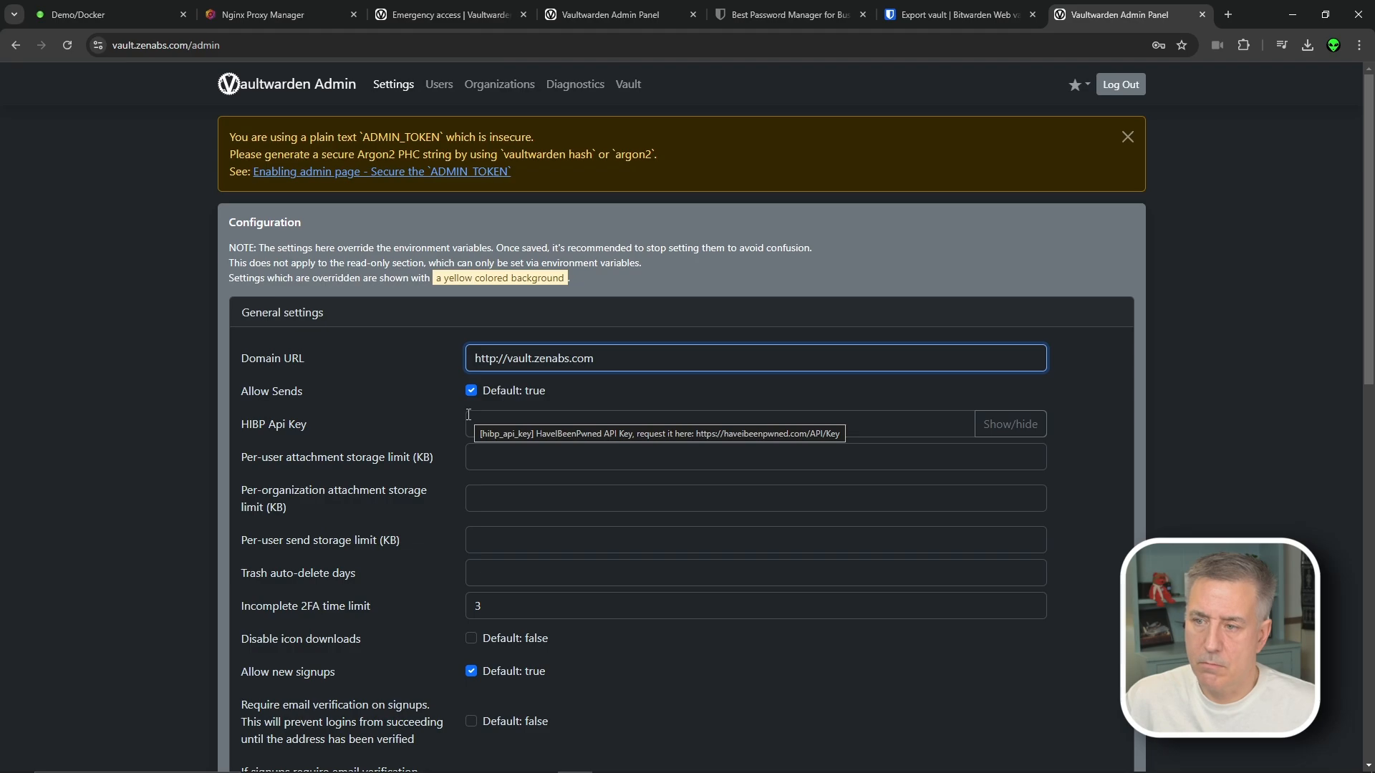
Review the per-user and per-organization attachment limits and Domain URL help, then expand SMTP Email Settings
click(506, 457)
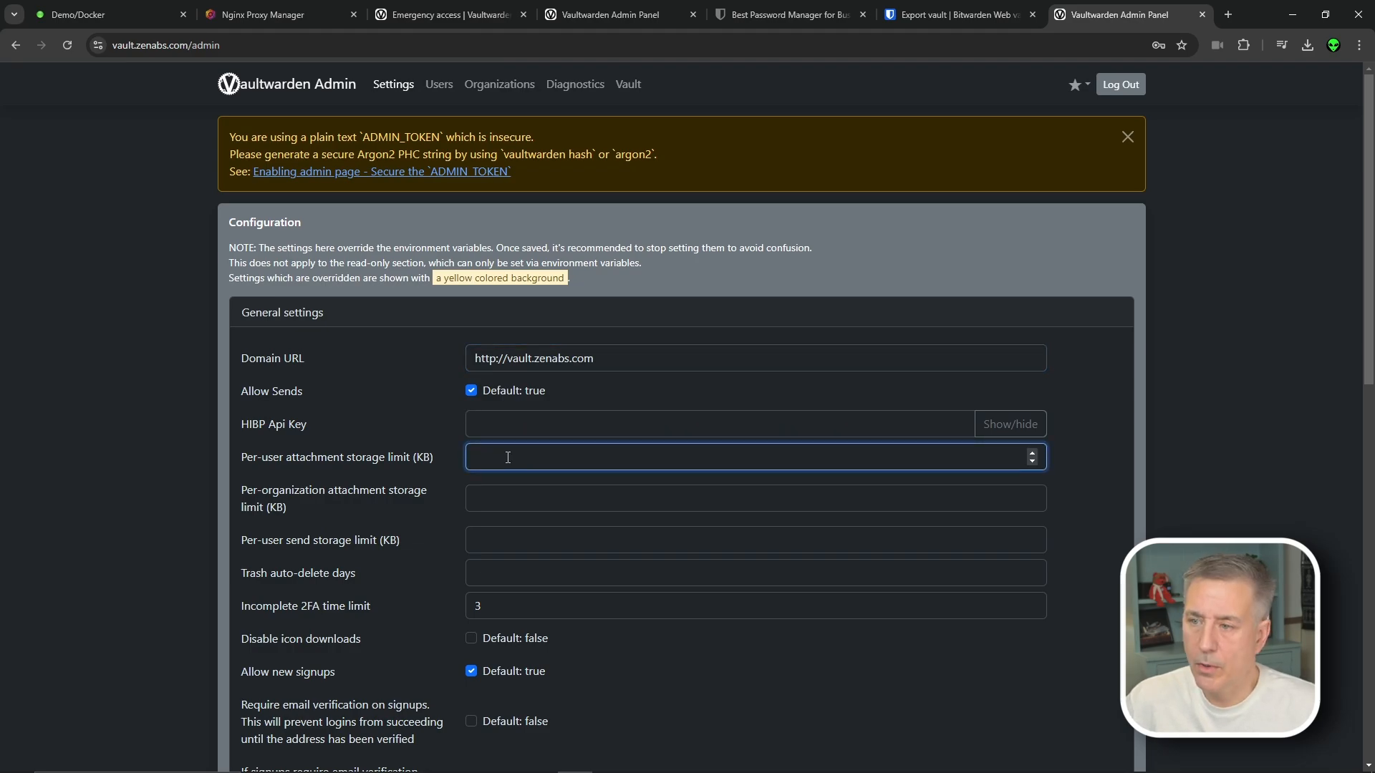
click(534, 498)
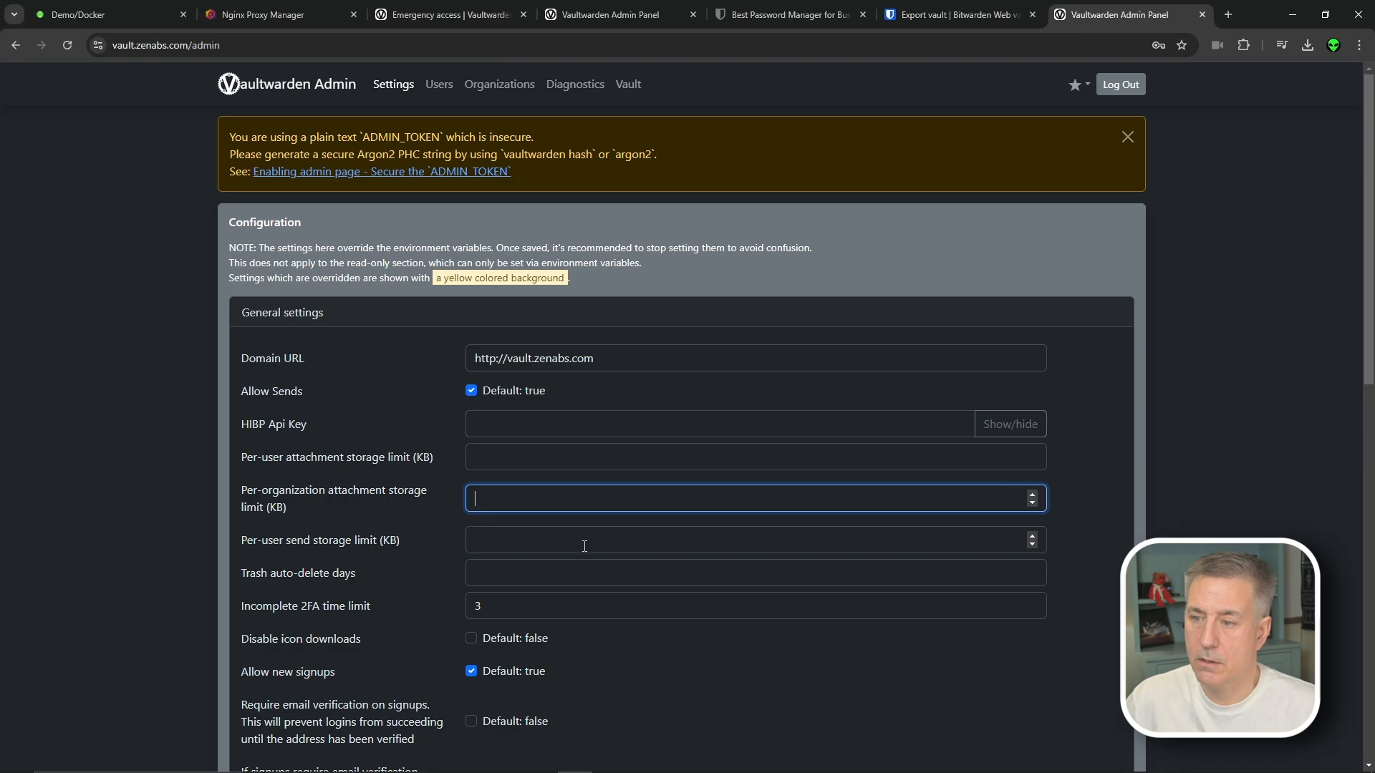
scroll(583, 545, down, 2)
scroll(597, 461, up, 2)
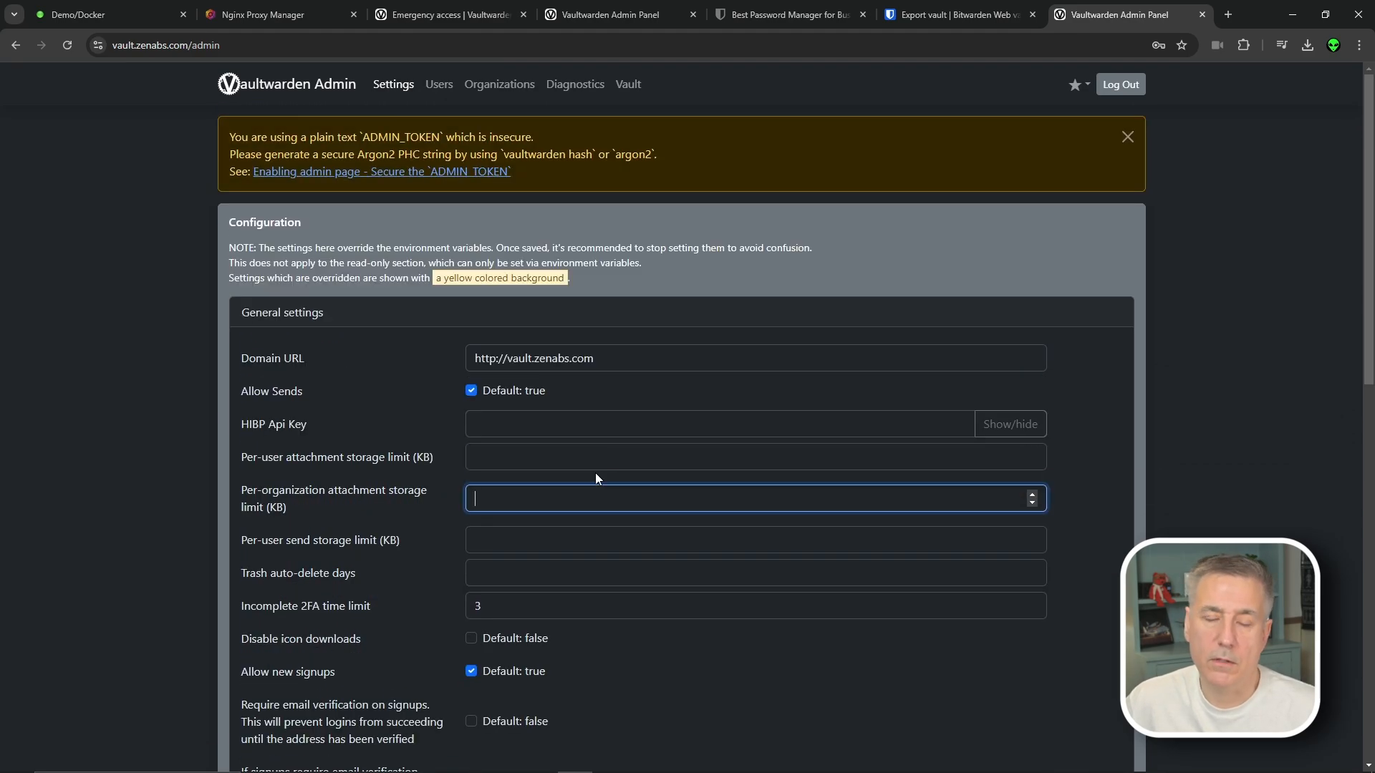
click(643, 369)
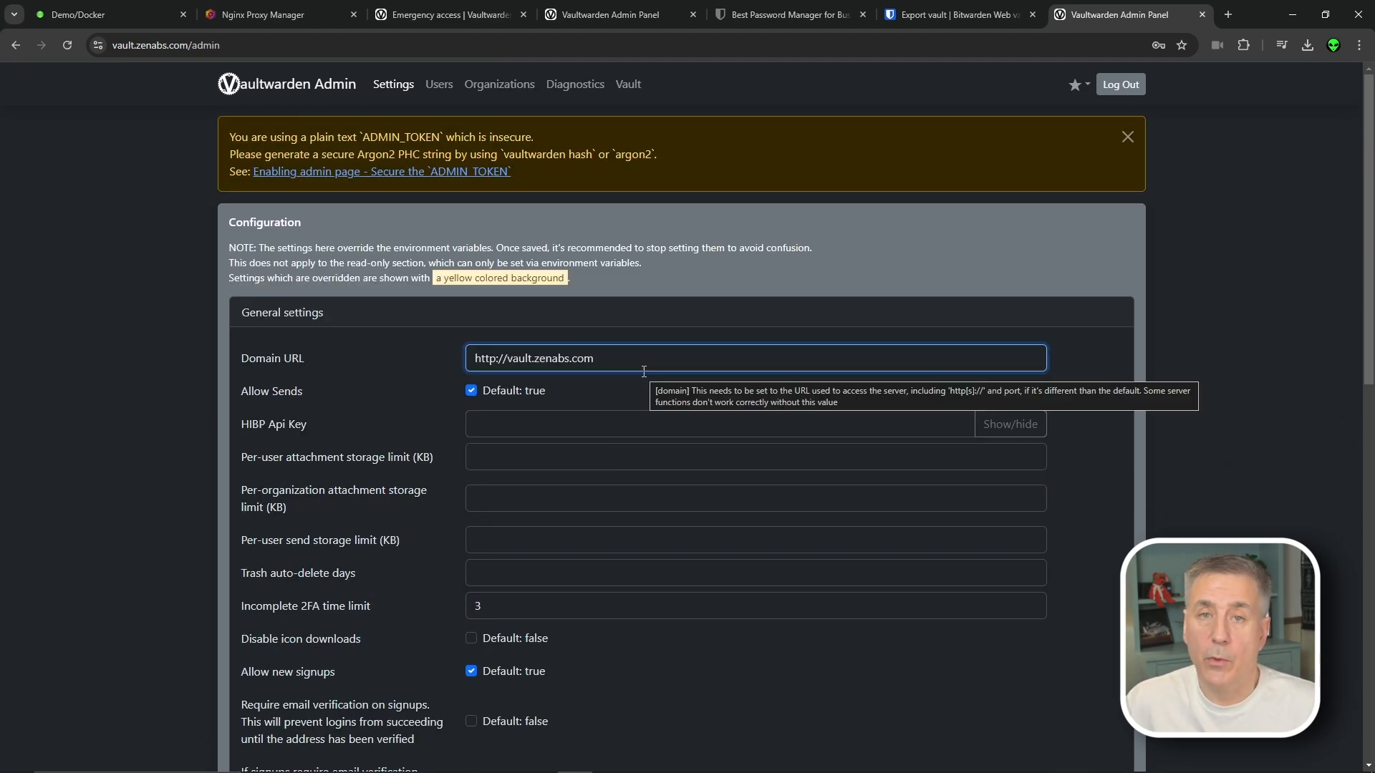
scroll(644, 371, down, 10)
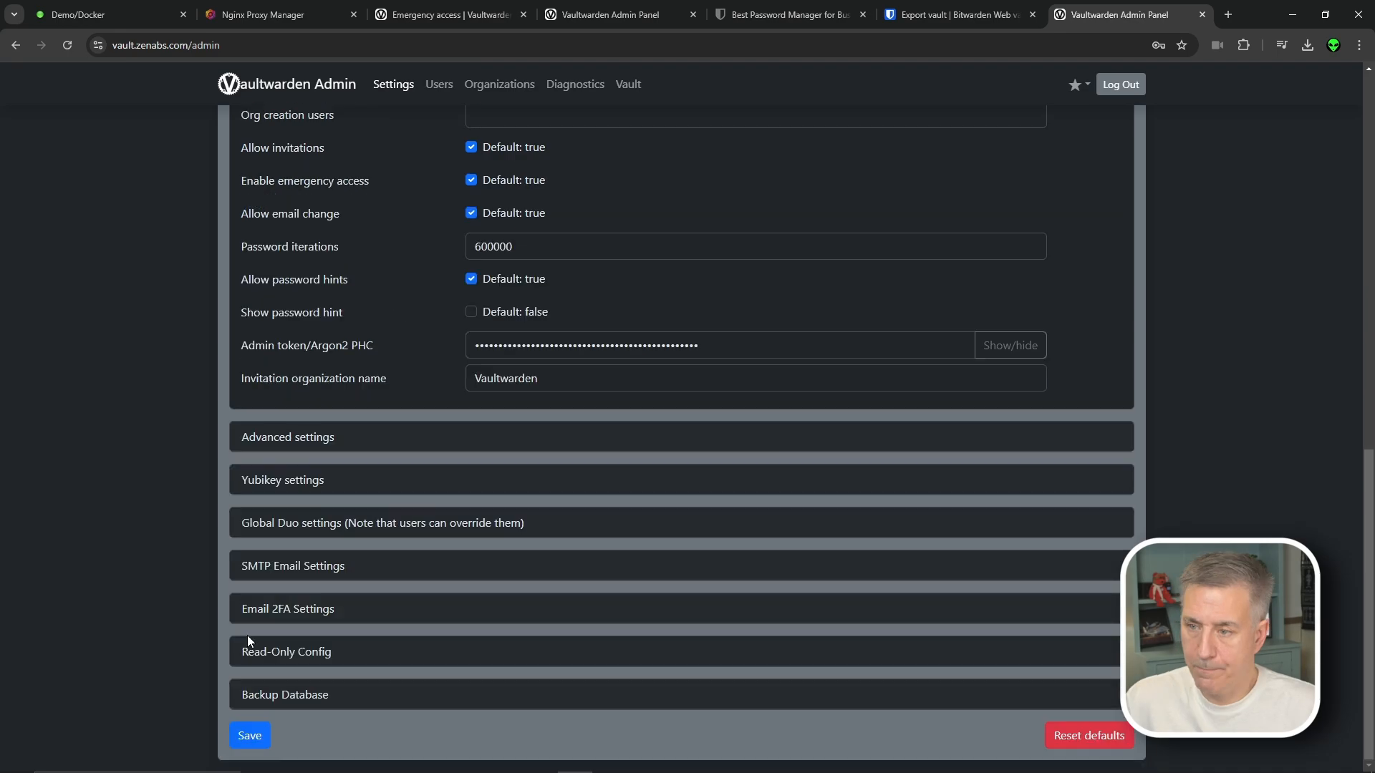
click(308, 567)
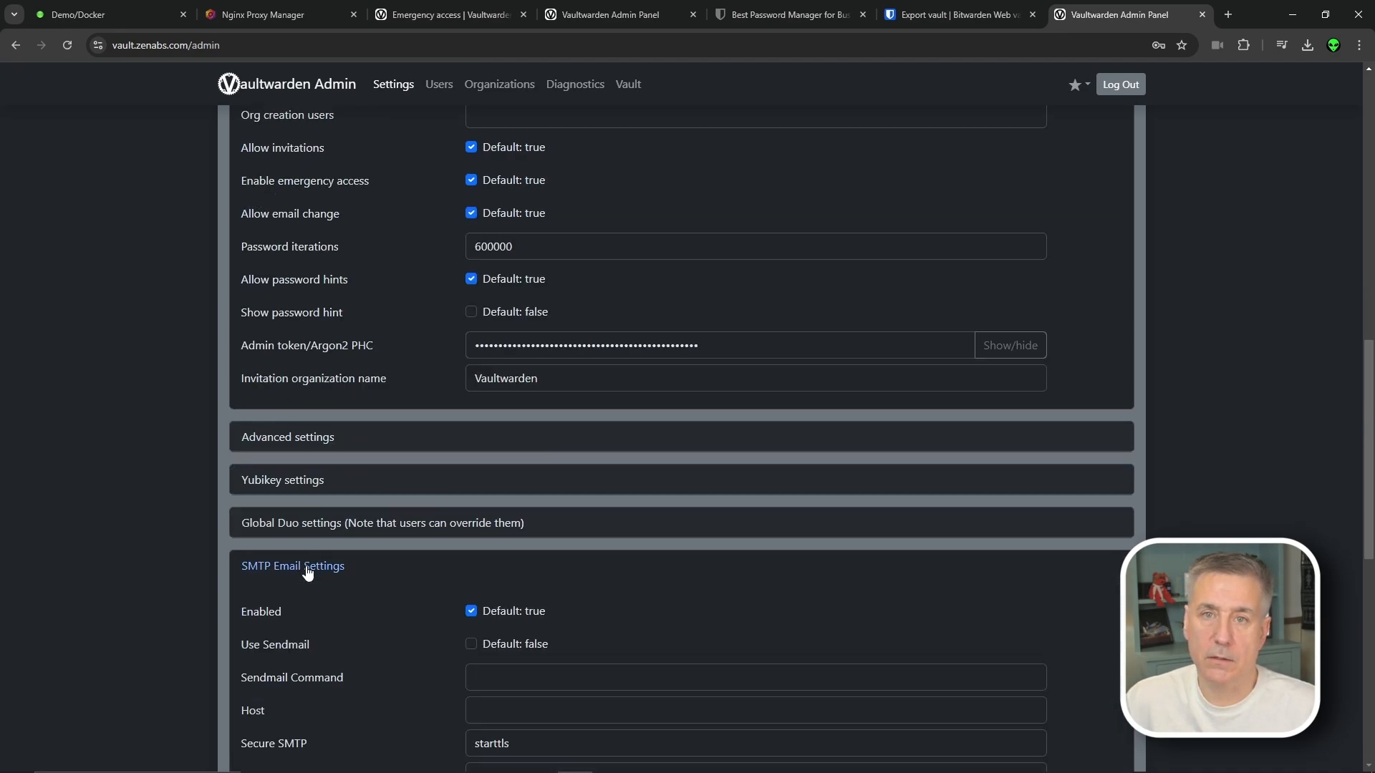
Enter SMTP host smtp.gmail.com, port 587 and the sender e-mail address, reaching the username field
scroll(522, 463, down, 2)
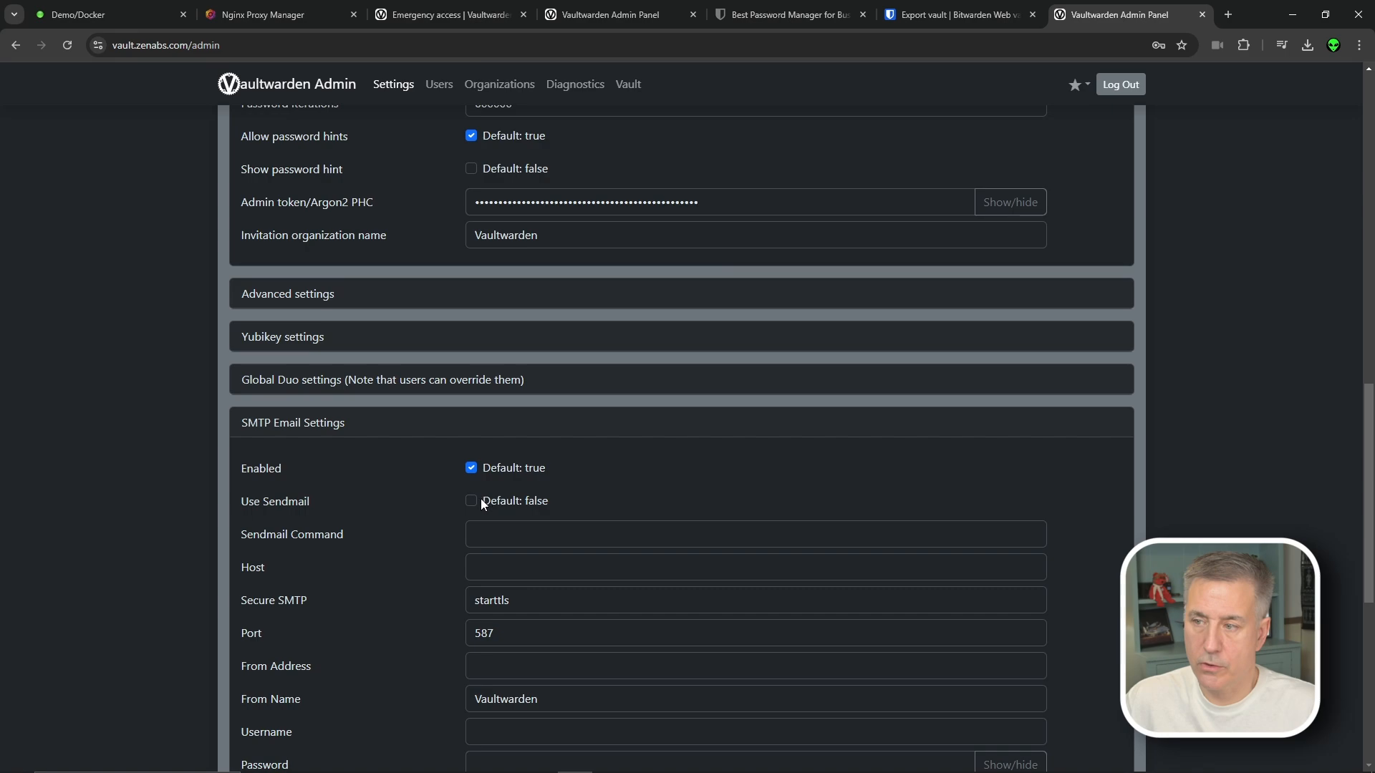
click(498, 570)
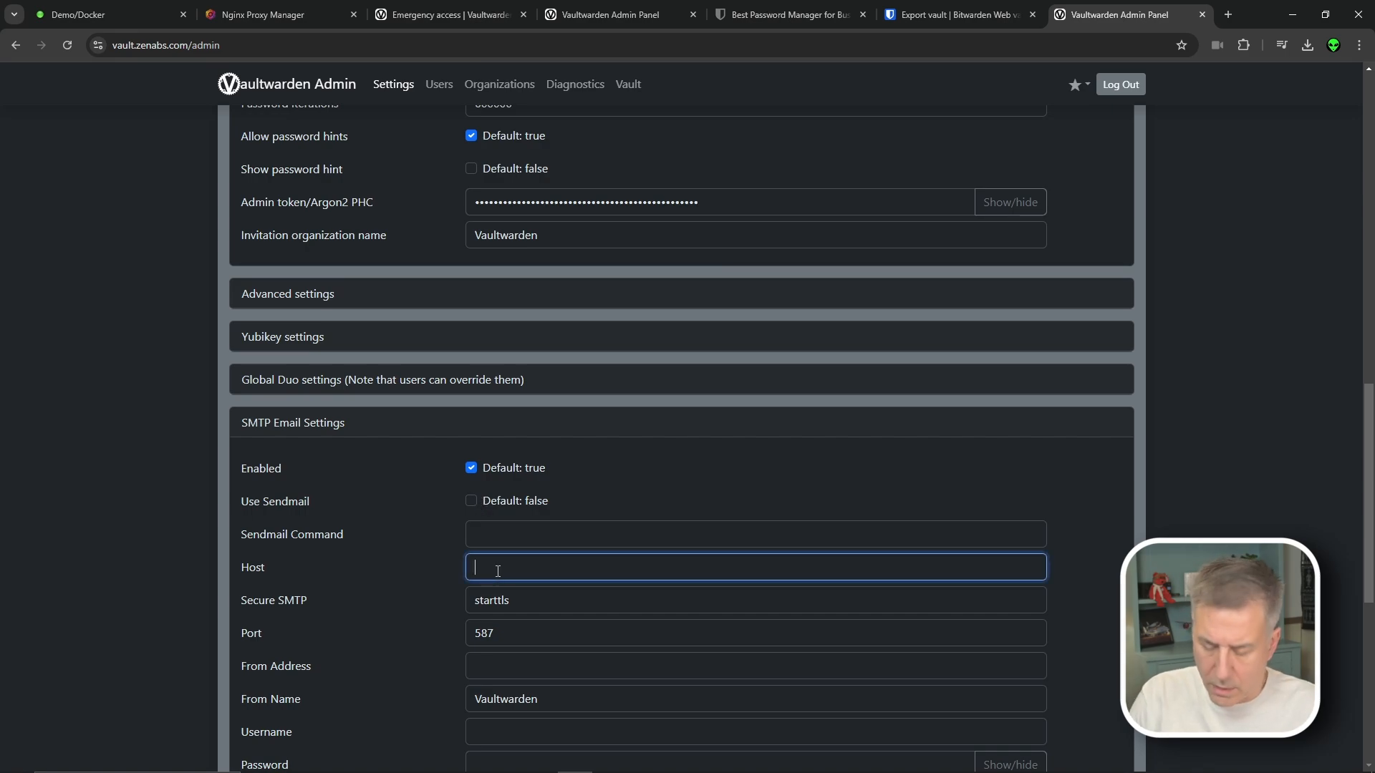
text(s)
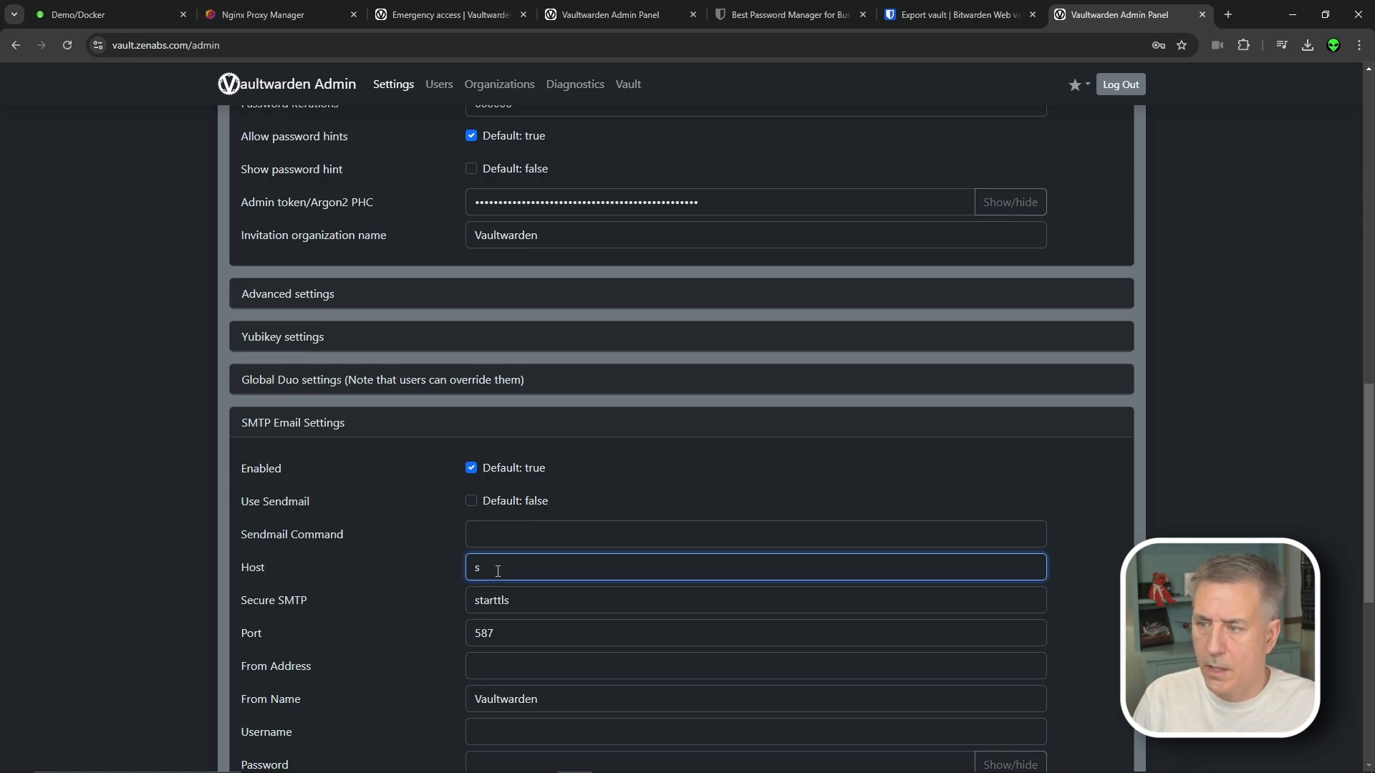
text(mtp.gmai)
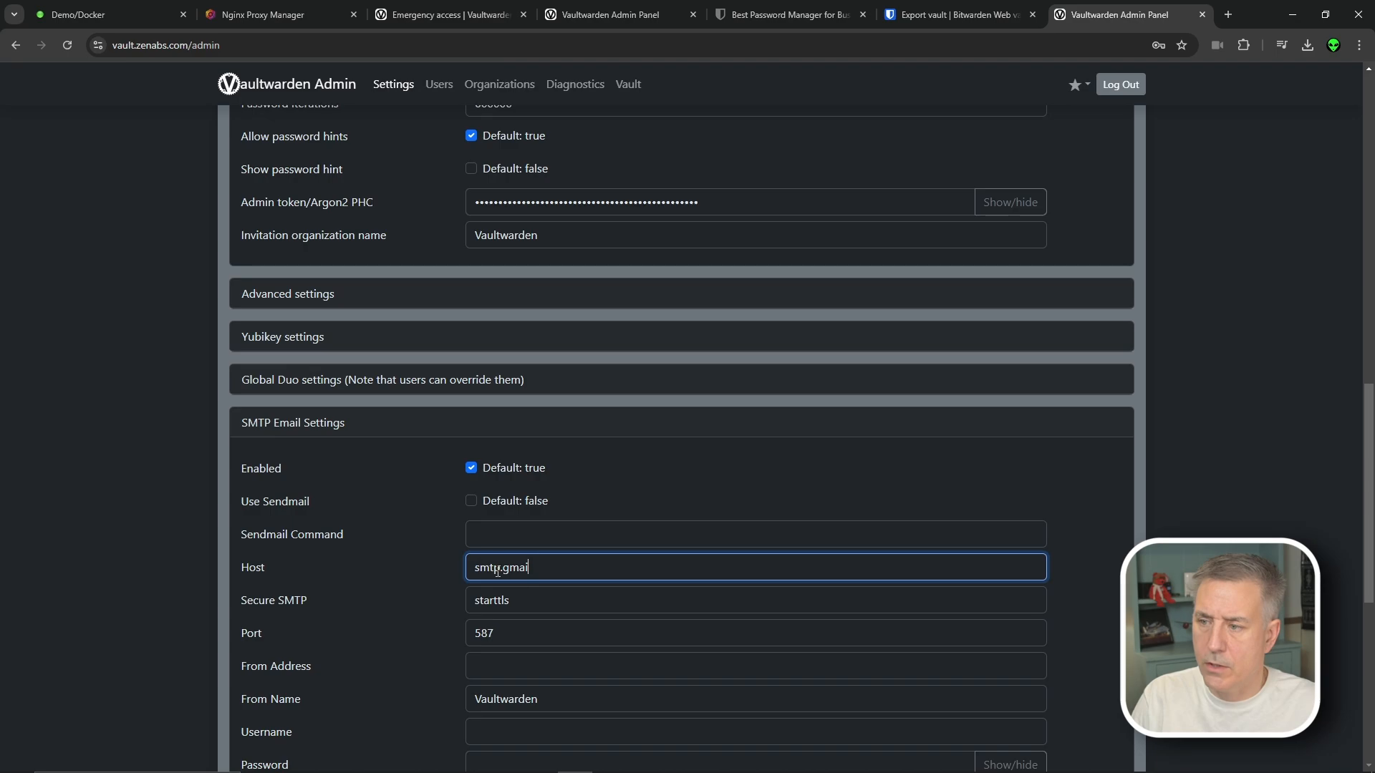
text(l.com)
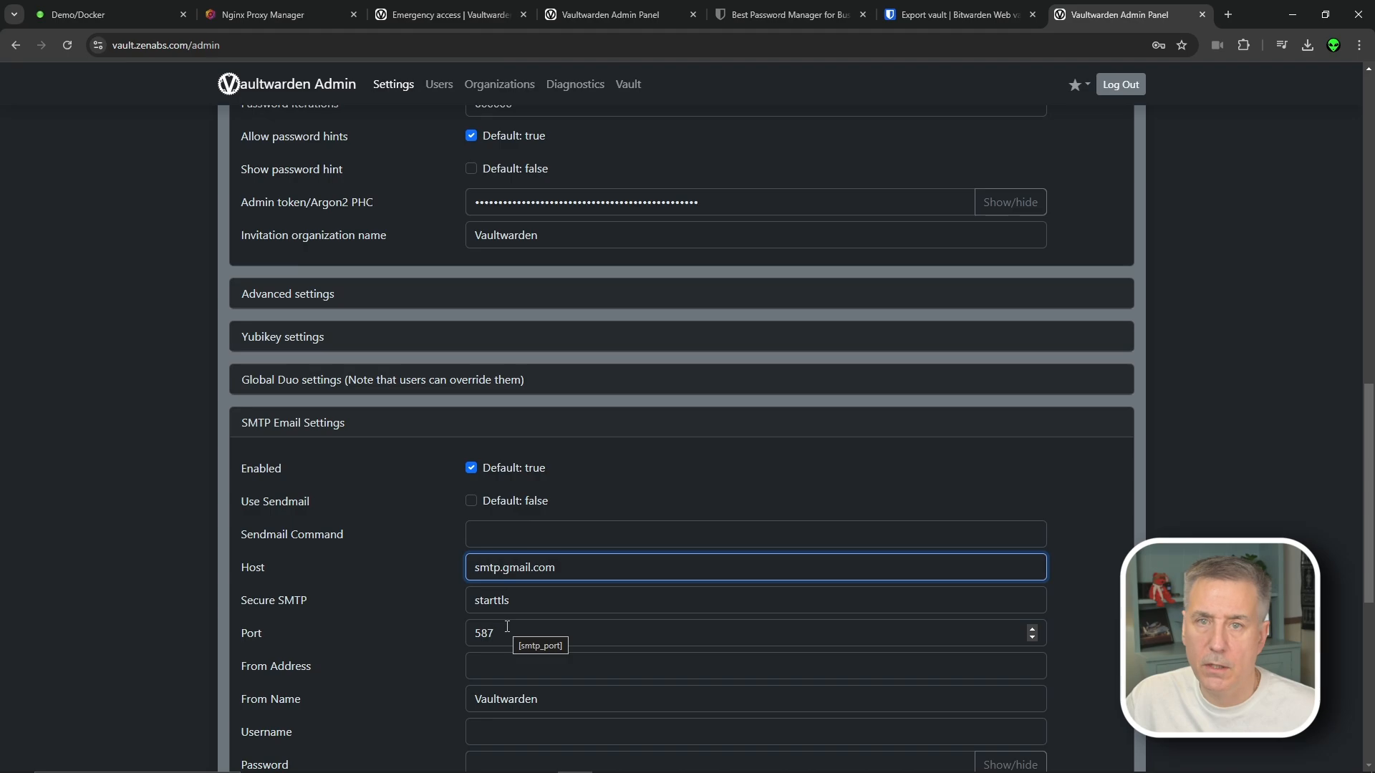
scroll(507, 626, down, 1)
click(556, 559)
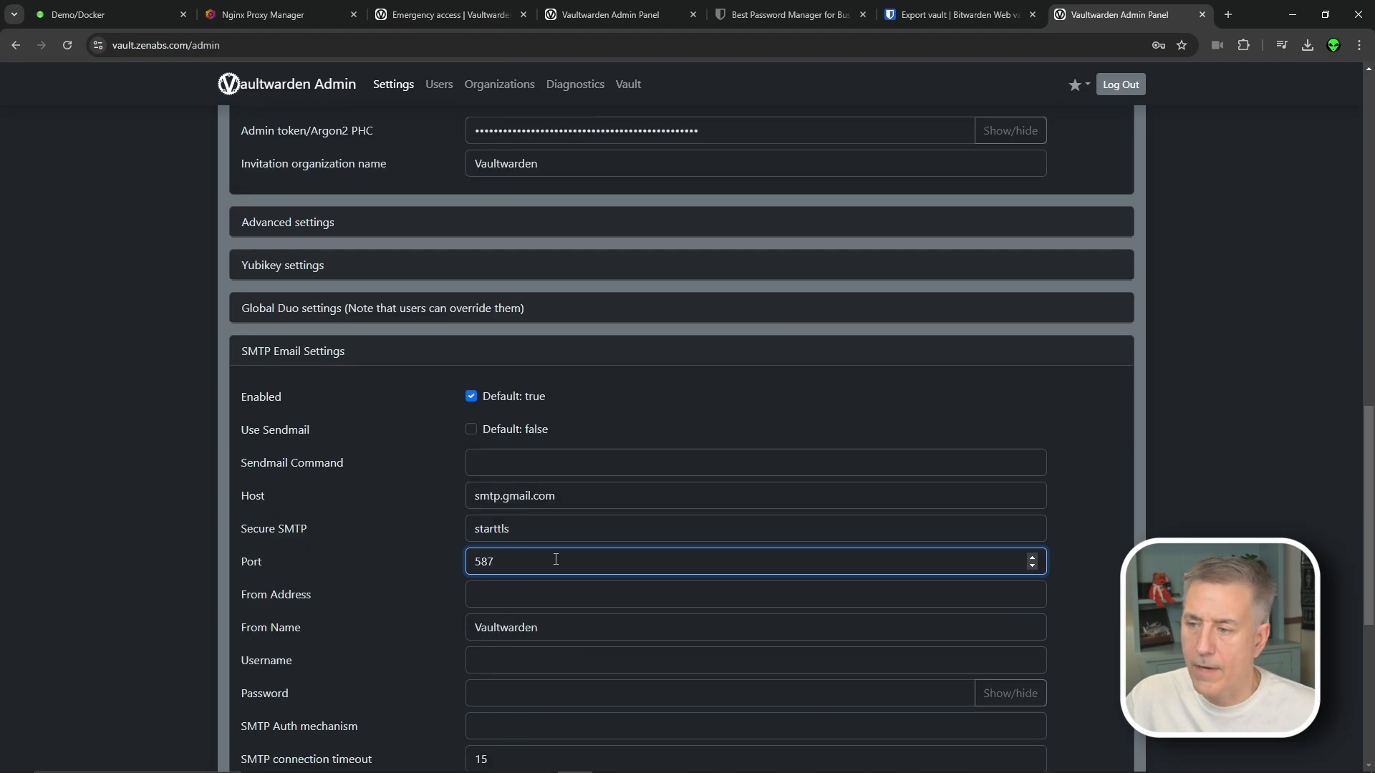
click(517, 592)
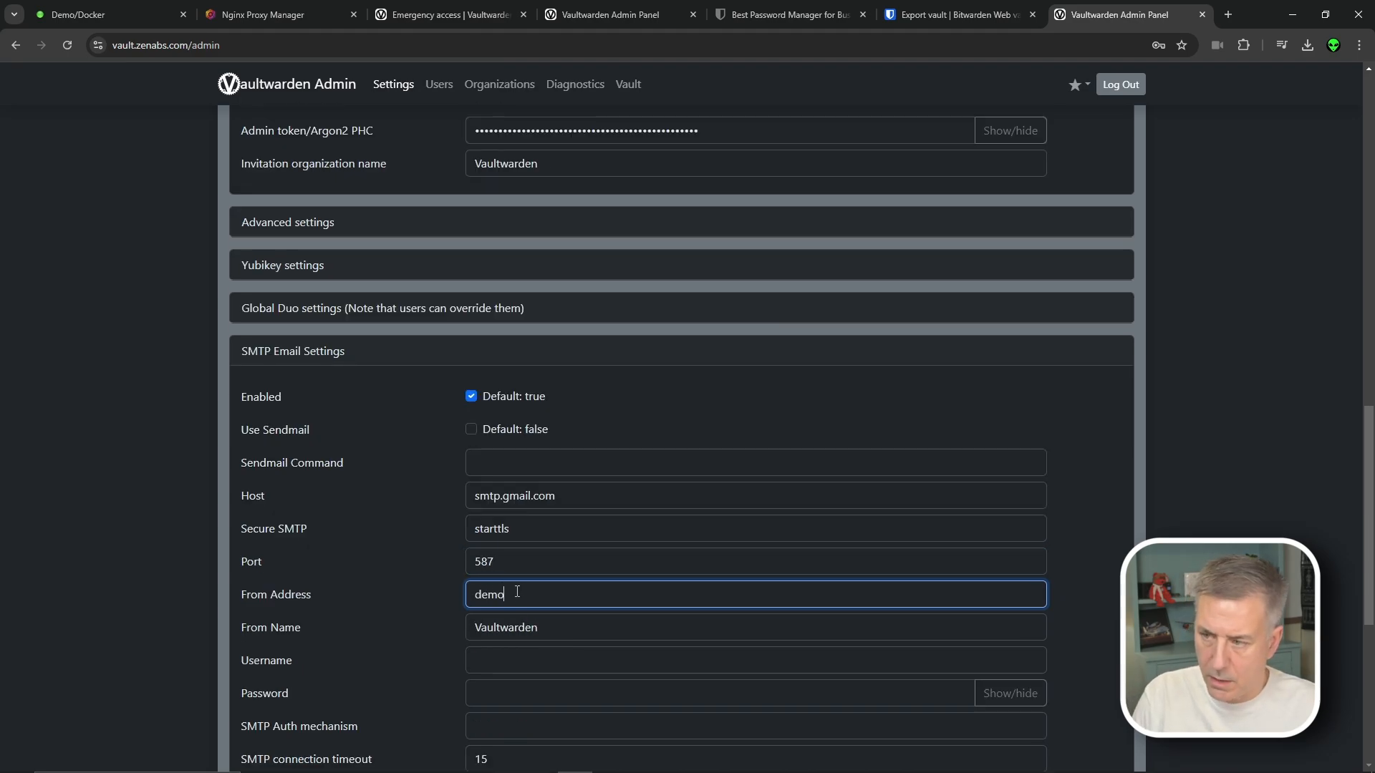
click(573, 616)
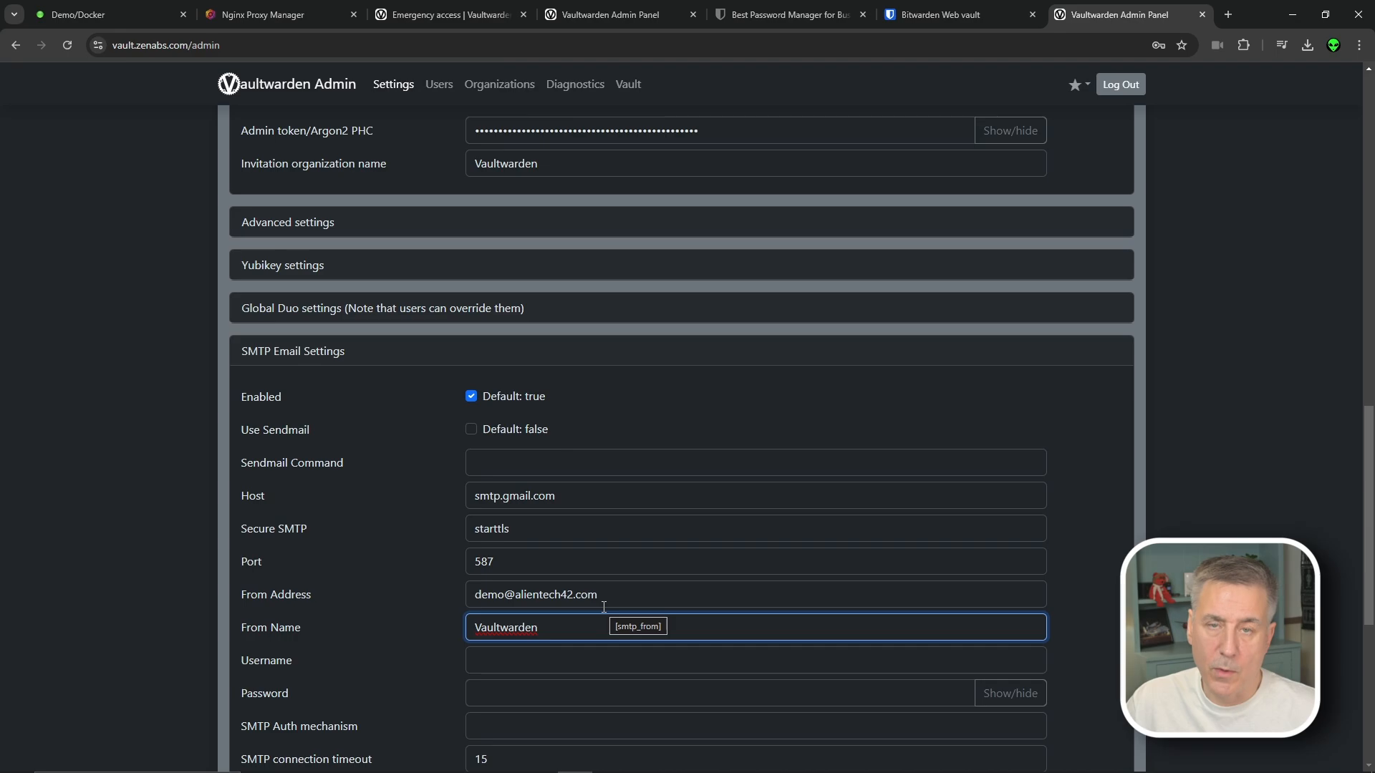
click(570, 662)
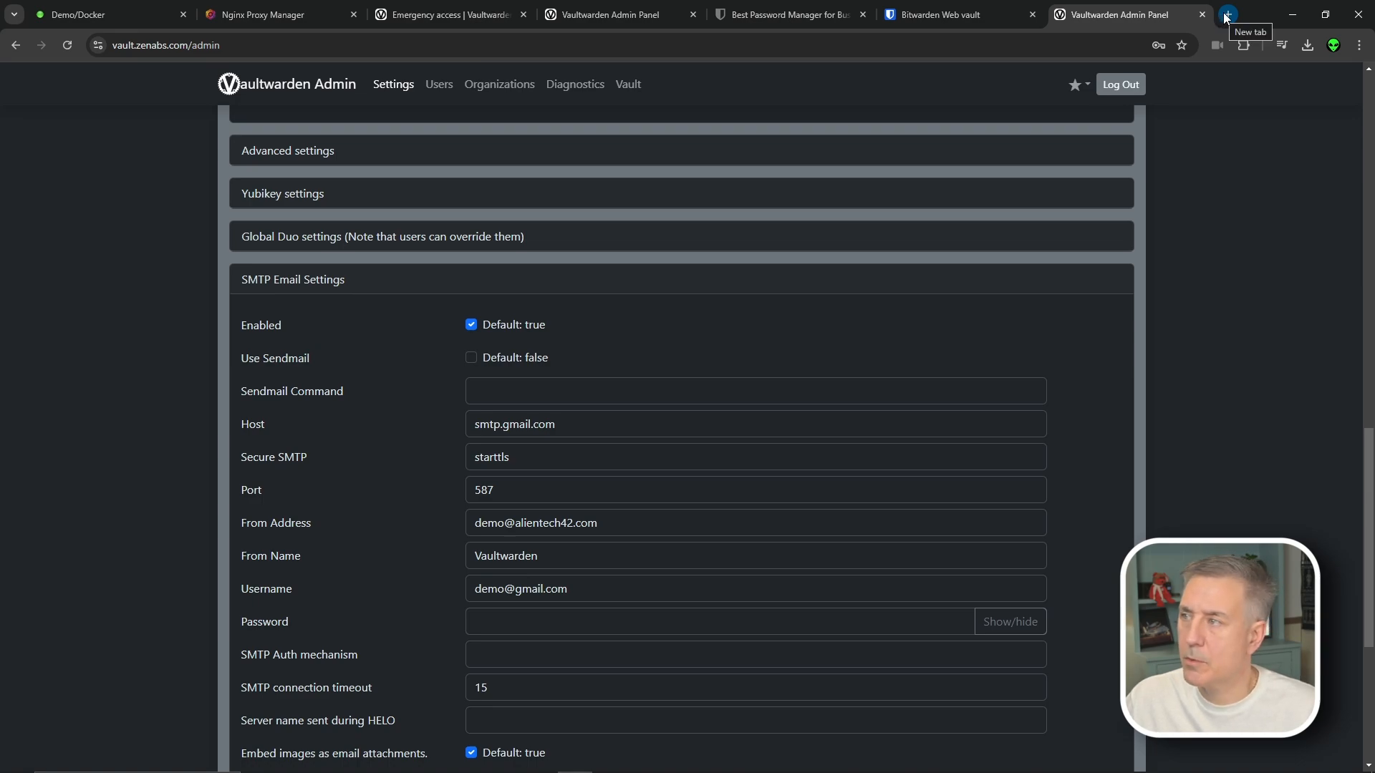
Load the Google app passwords page in a new tab and paste the Gmail app password as SMTP password
click(1226, 14)
key(ctrl+v)
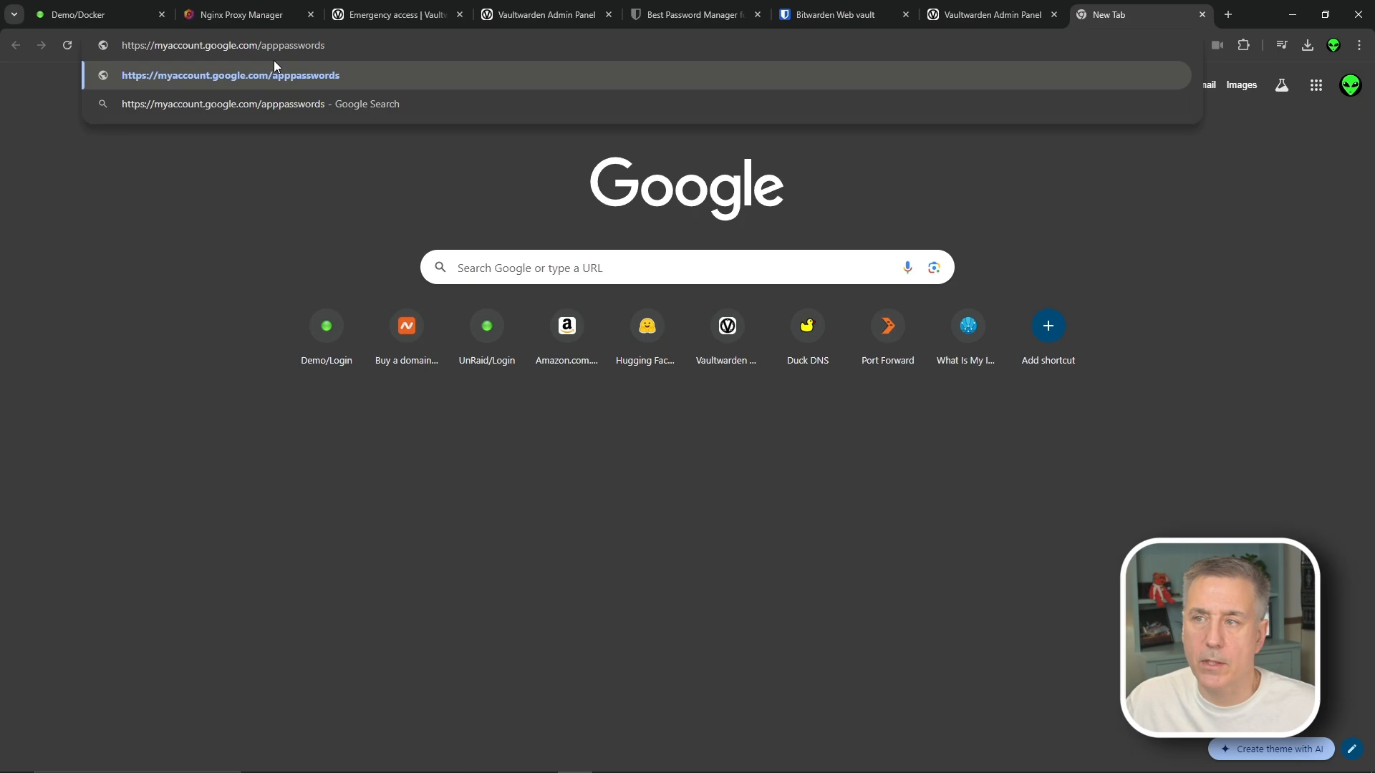
key(Return)
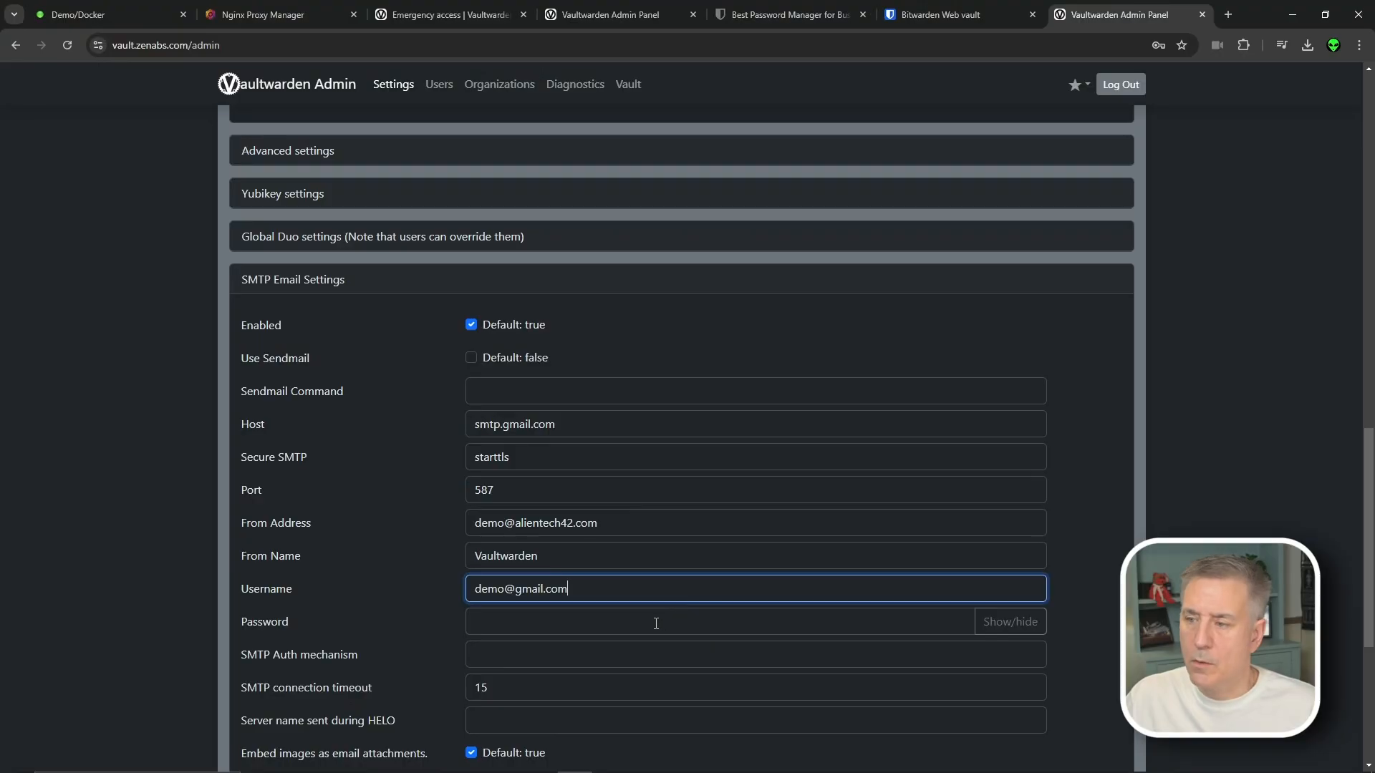
click(655, 621)
key(ctrl+v)
scroll(496, 613, down, 5)
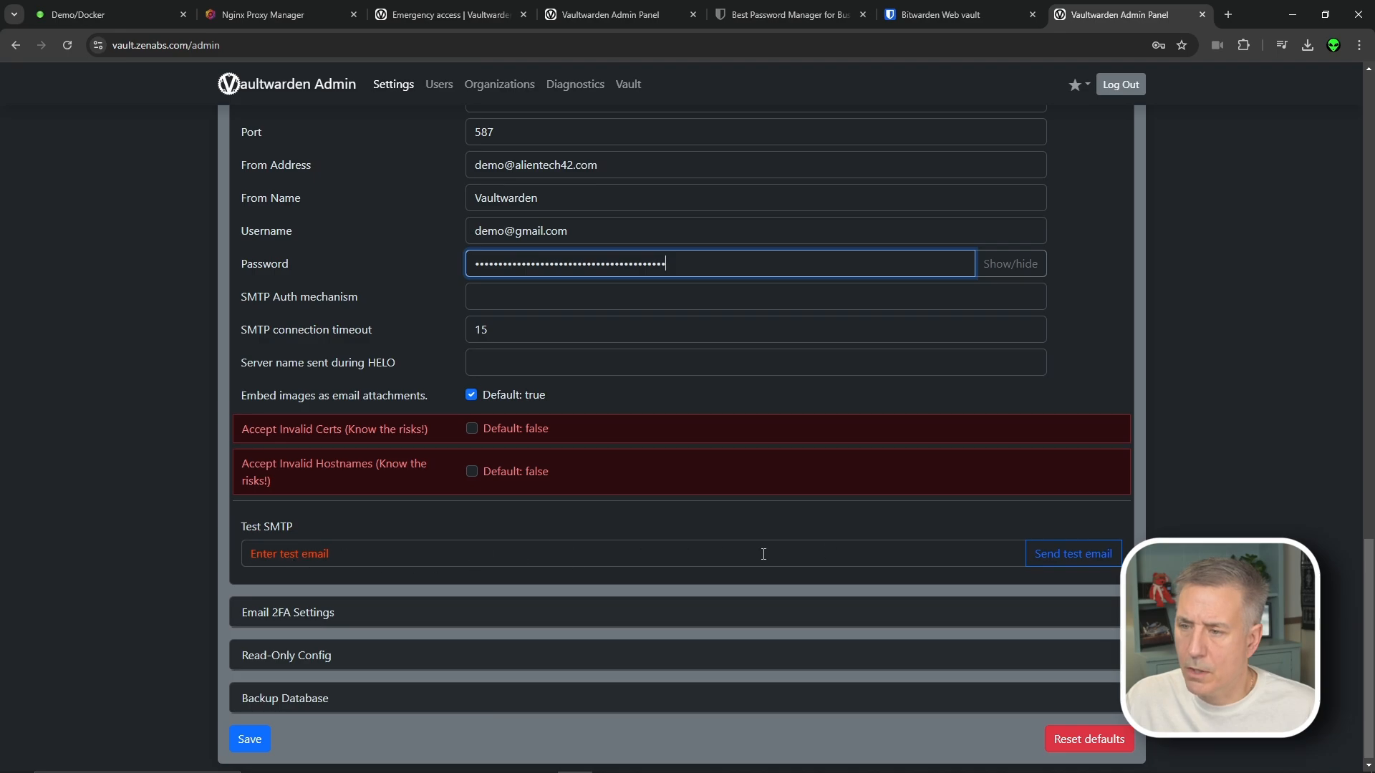
Enter a Gmail test recipient, send a test email, and accept the alerts so the config saves
click(650, 549)
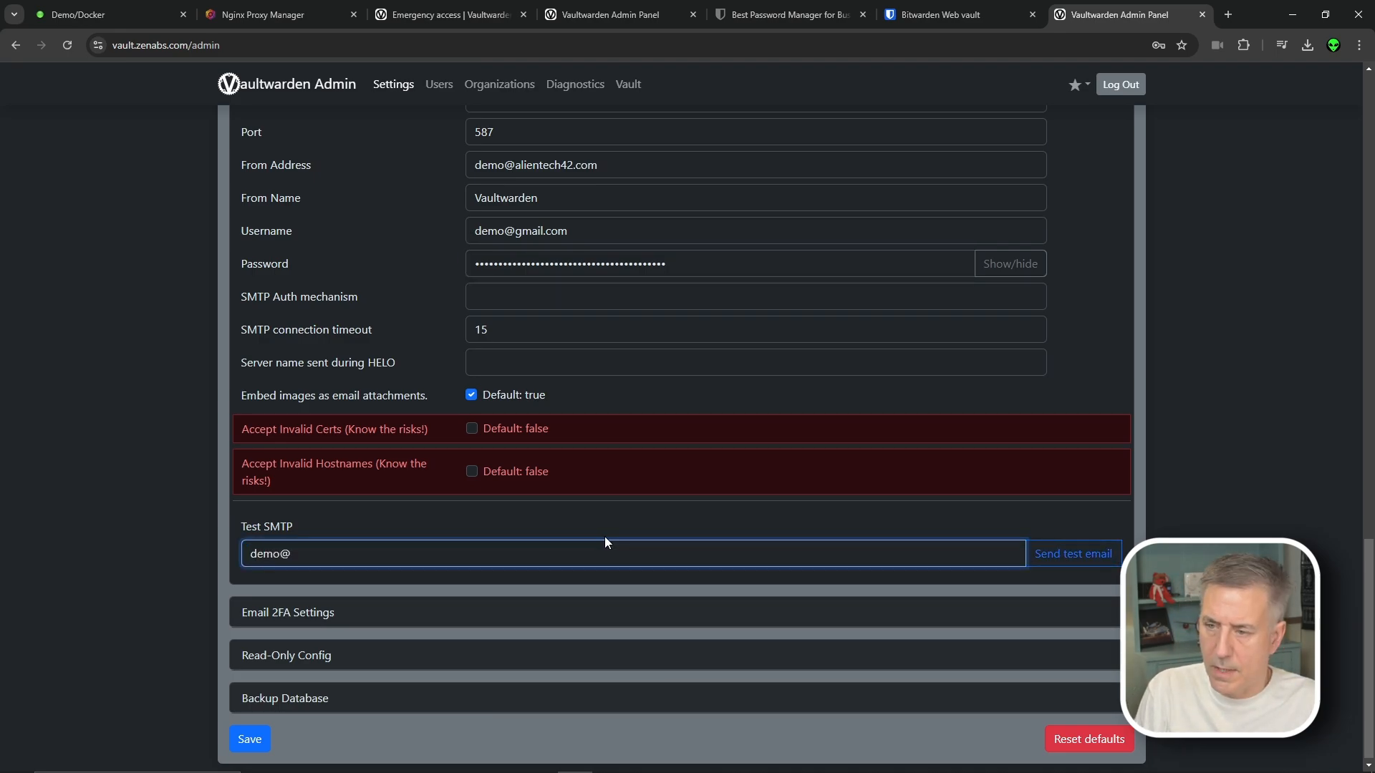
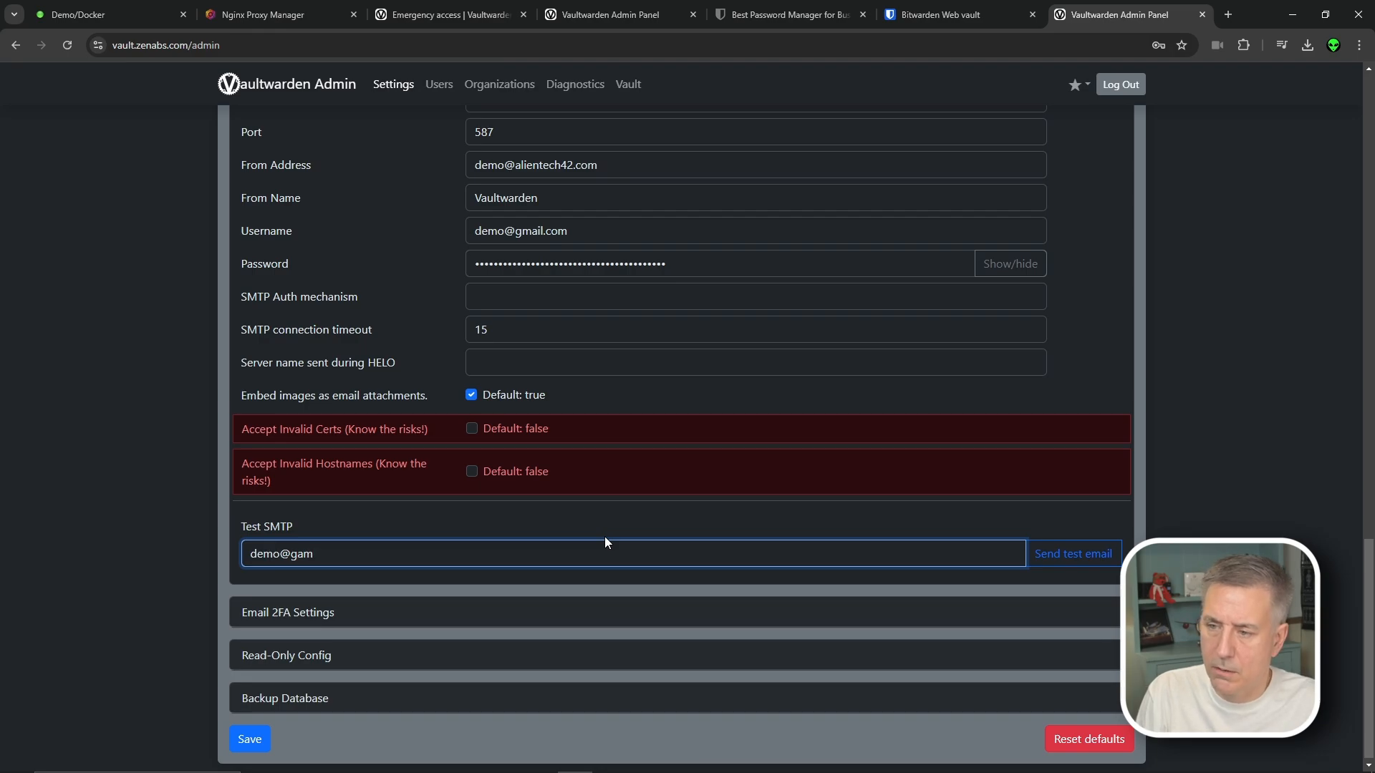
click(1051, 554)
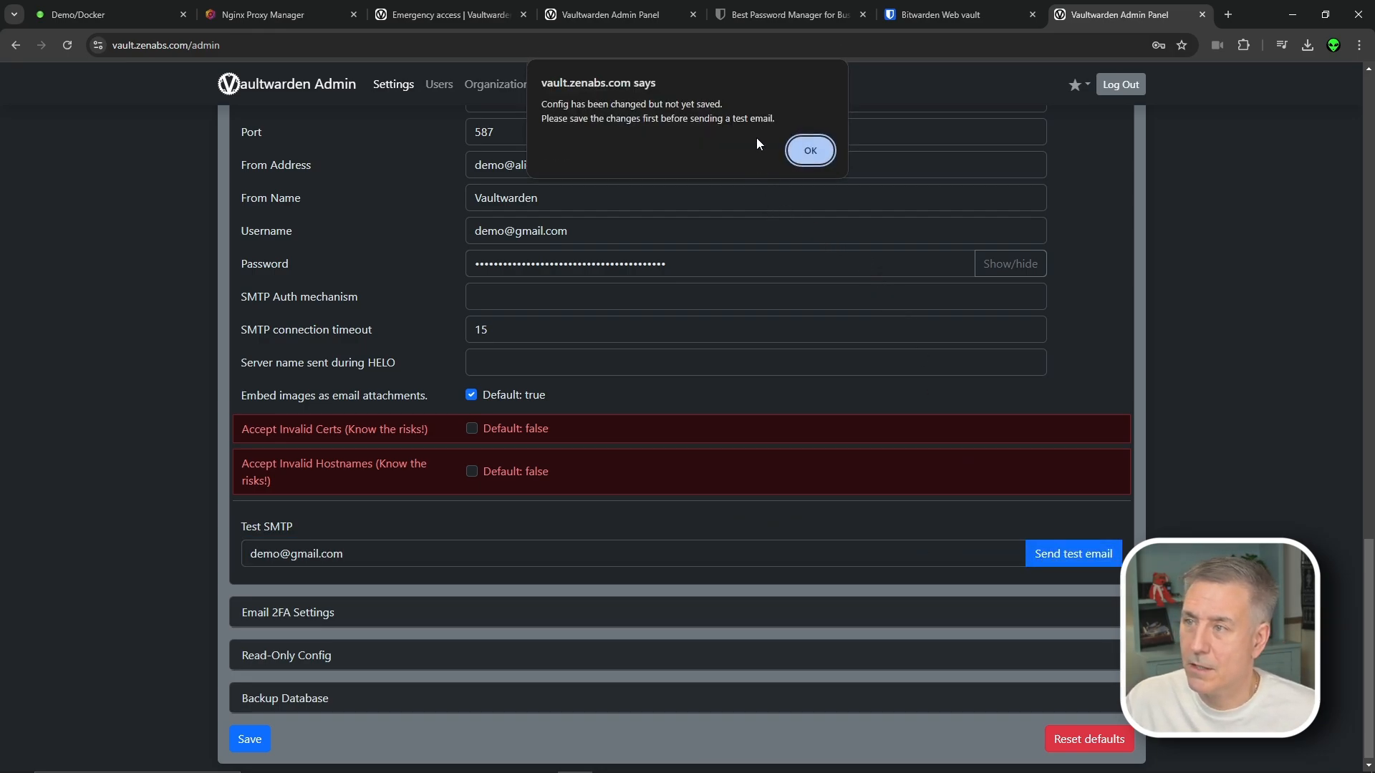
click(811, 152)
click(810, 135)
Reopen SMTP Email Settings and start re-entering the test recipient address
click(344, 485)
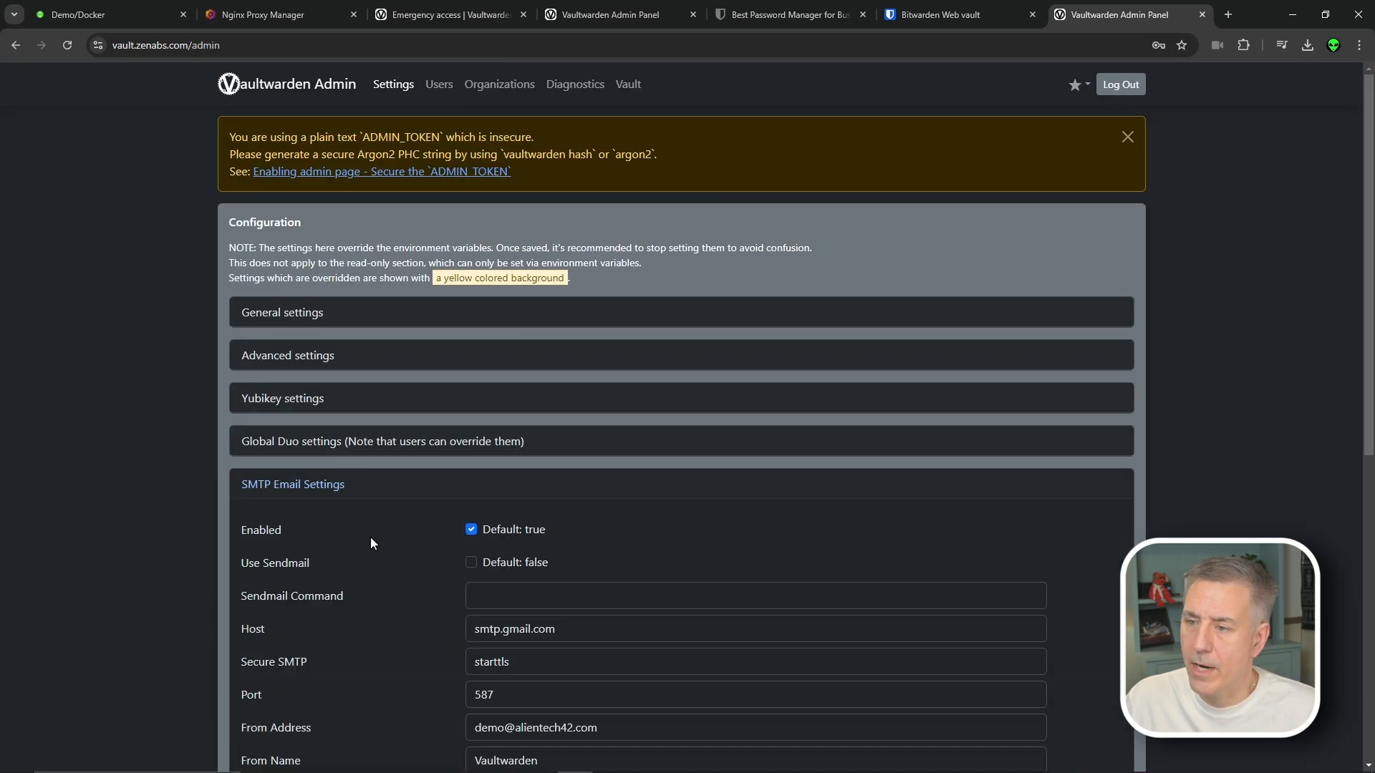
scroll(384, 577, down, 5)
scroll(396, 562, down, 3)
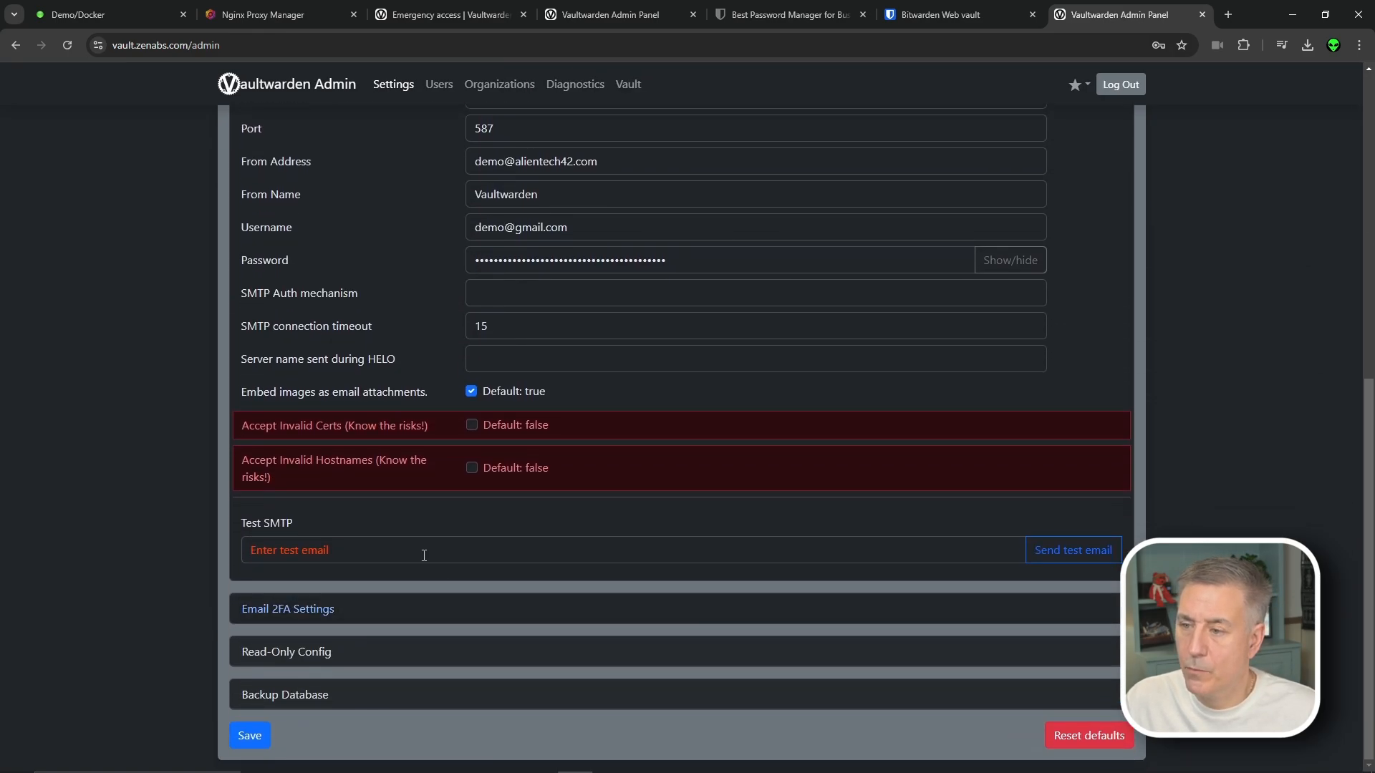
click(350, 547)
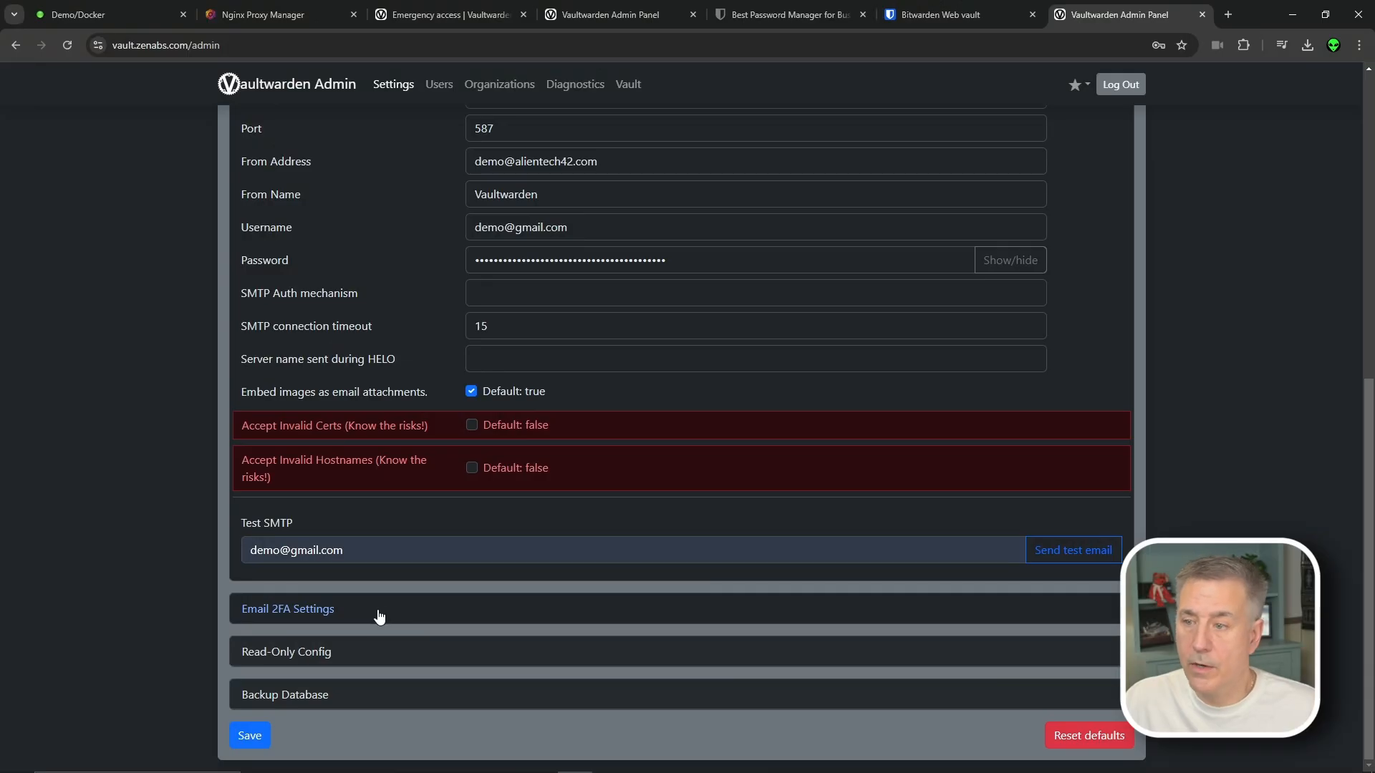
Back up the SQLite database from the Backup Database section, then clear the address bar for a search
click(377, 613)
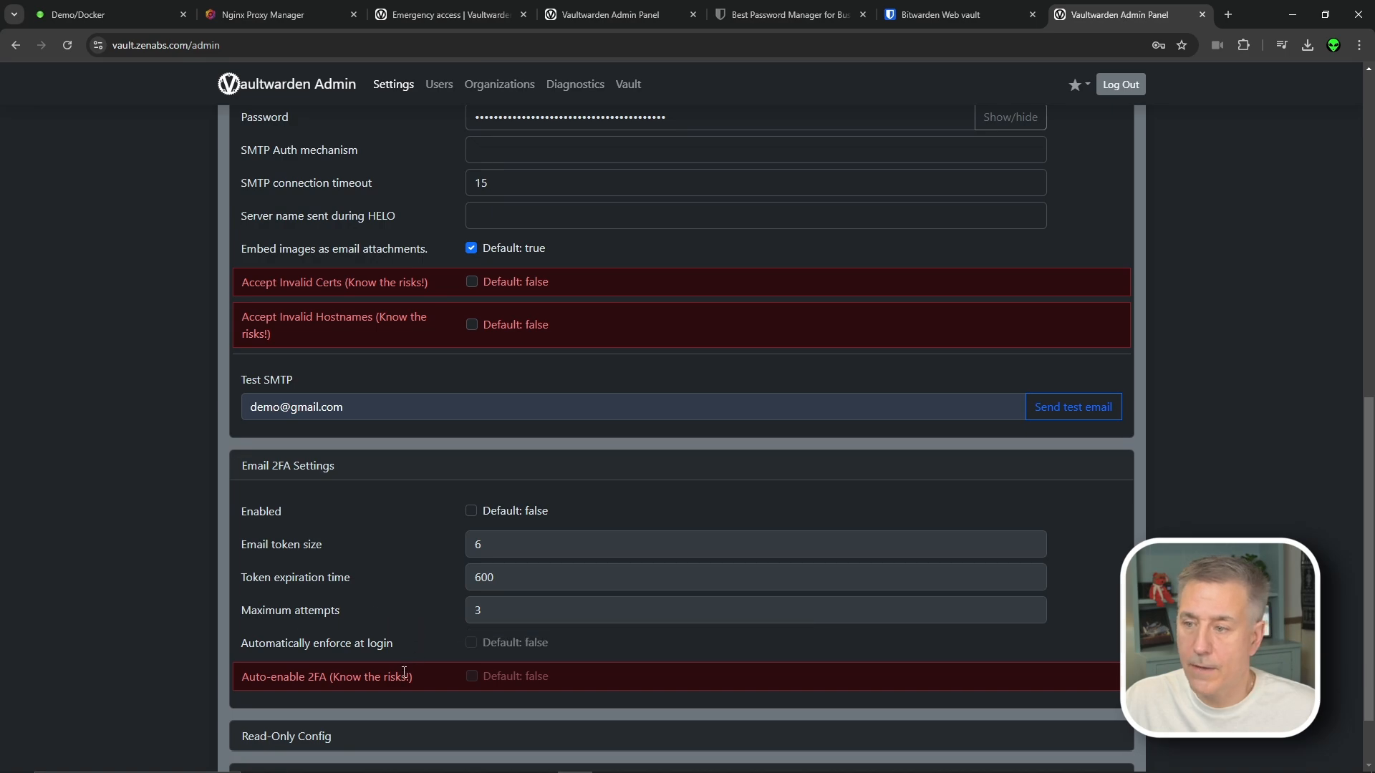
click(322, 465)
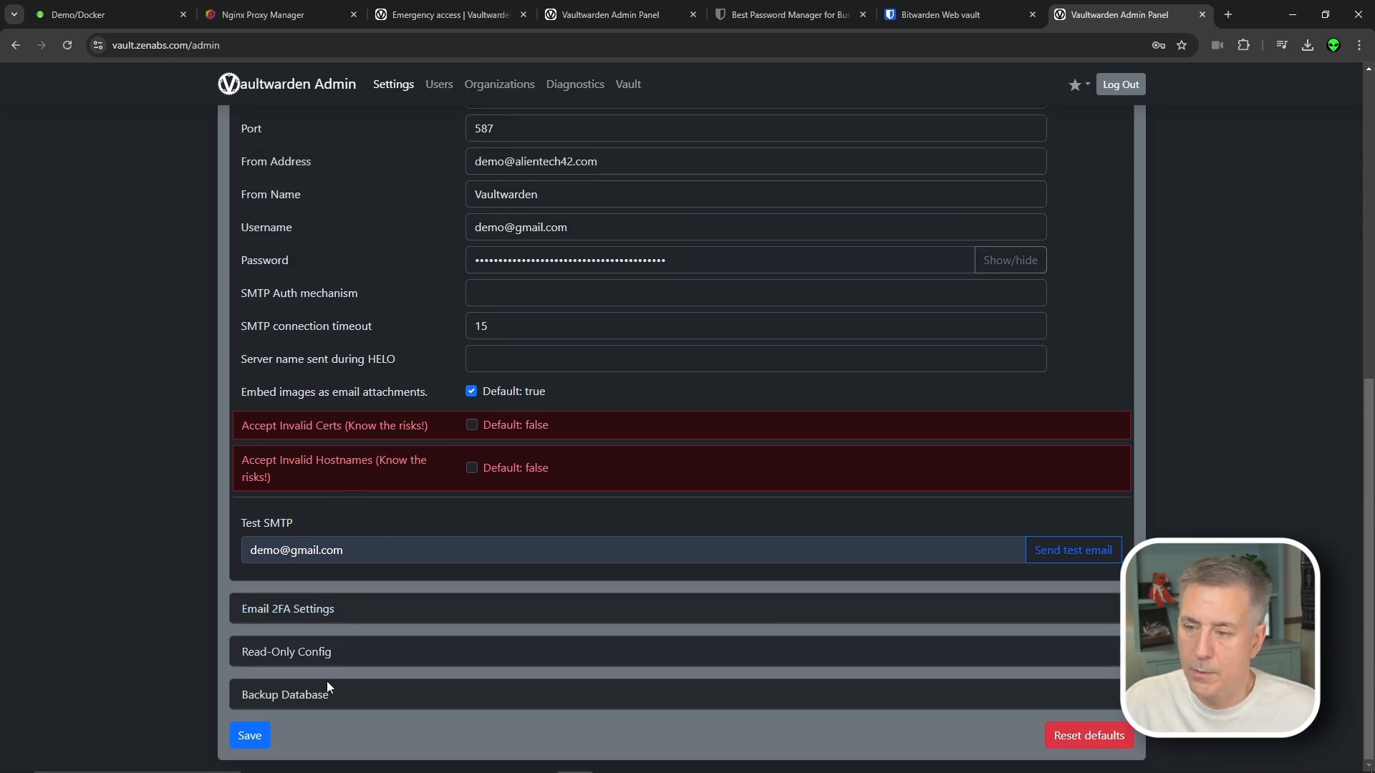
click(351, 698)
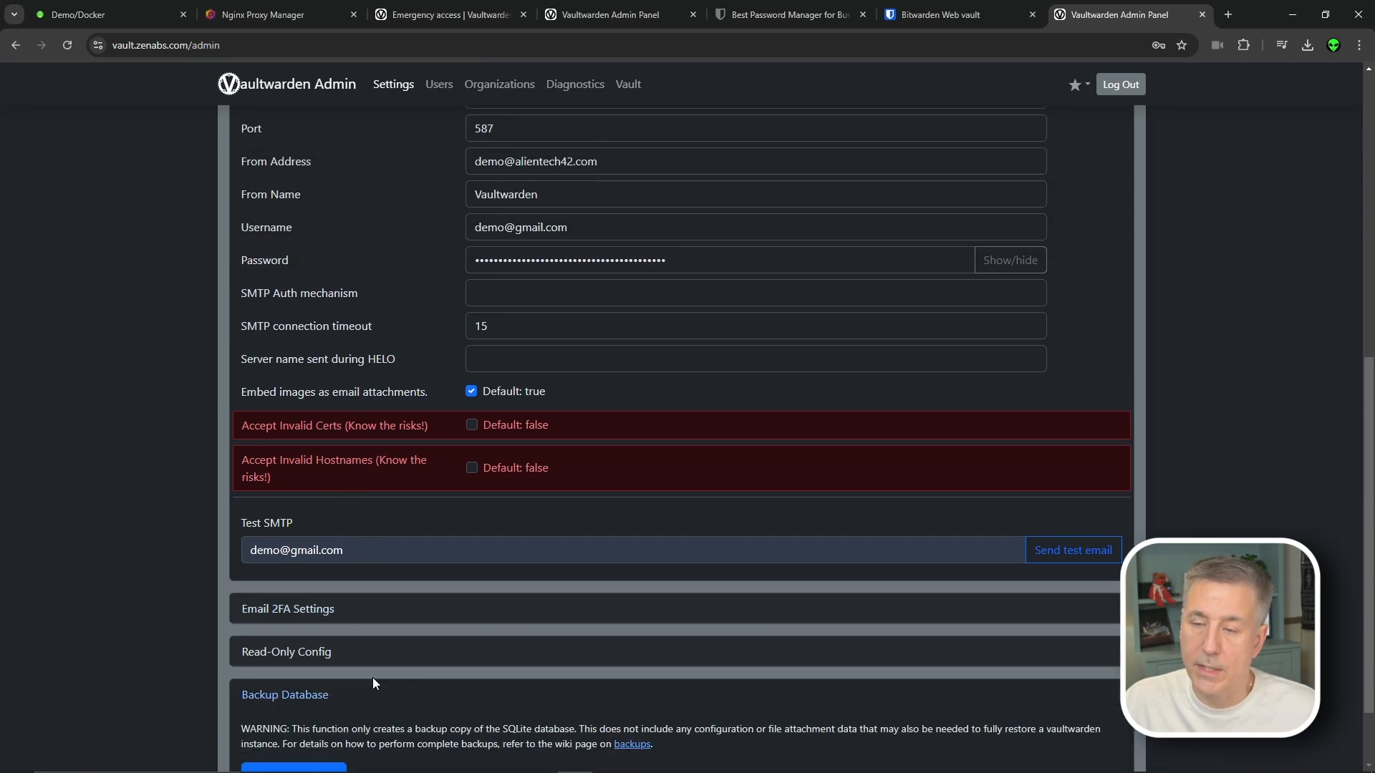
scroll(372, 678, down, 1)
click(287, 685)
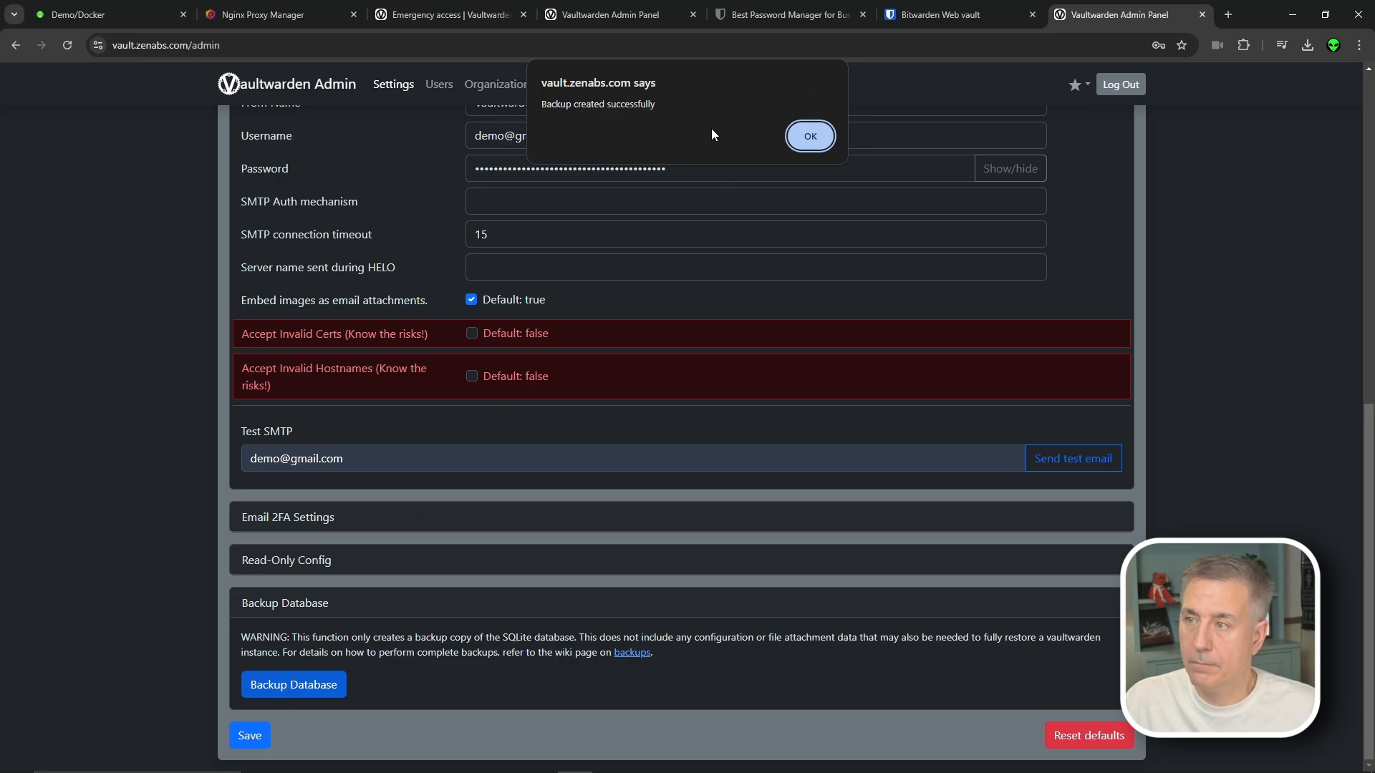
click(798, 138)
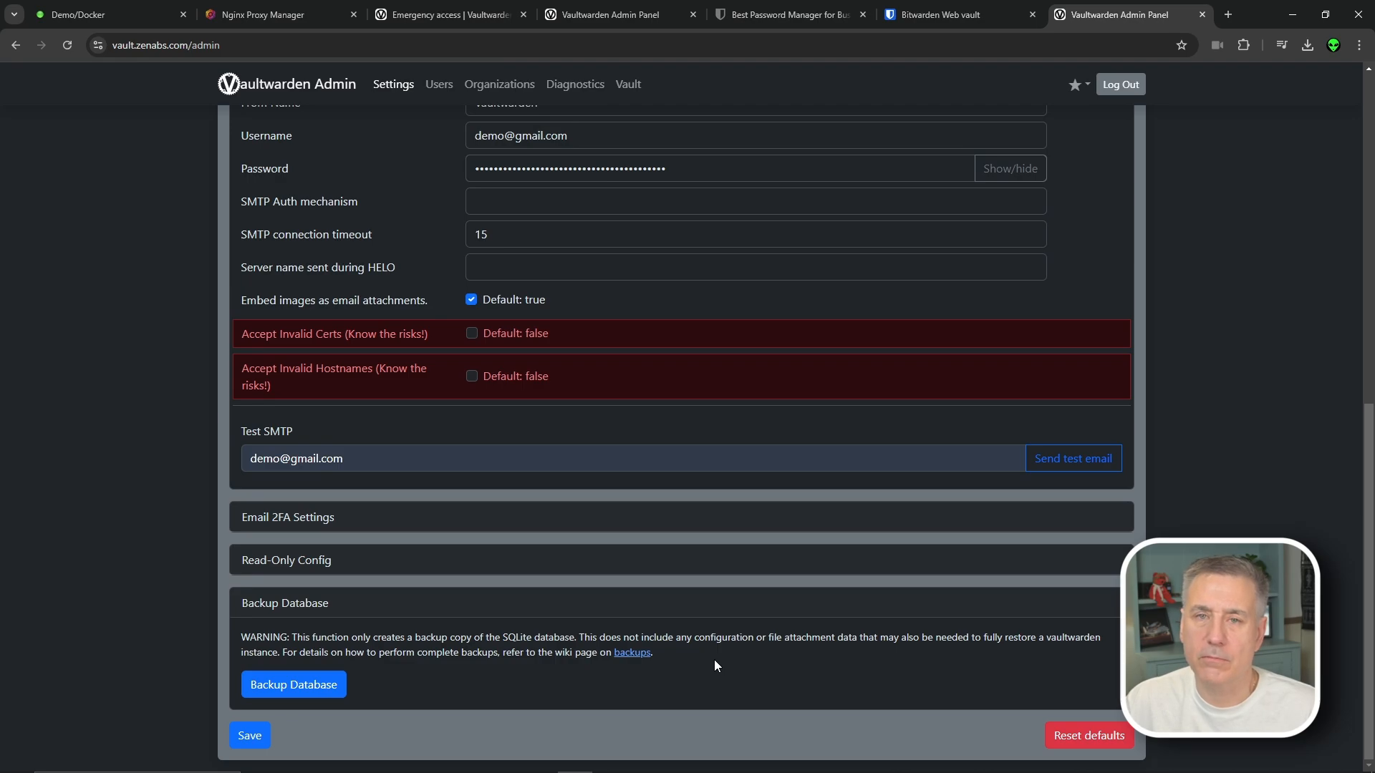
click(992, 45)
key(BackSpace)
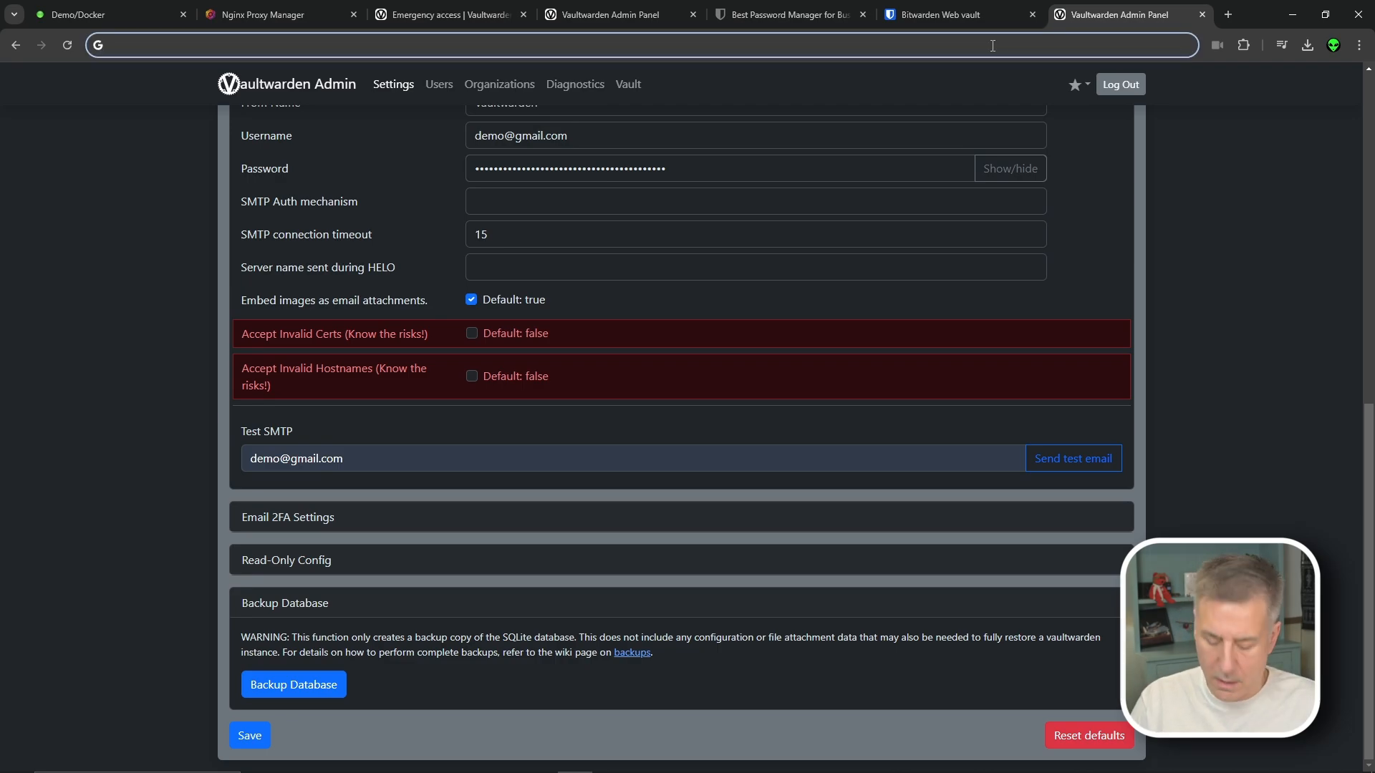
Add Bitwarden Password Manager from the Chrome Web Store, pin it to the toolbar, and open it
text(bitwarden chrome extension)
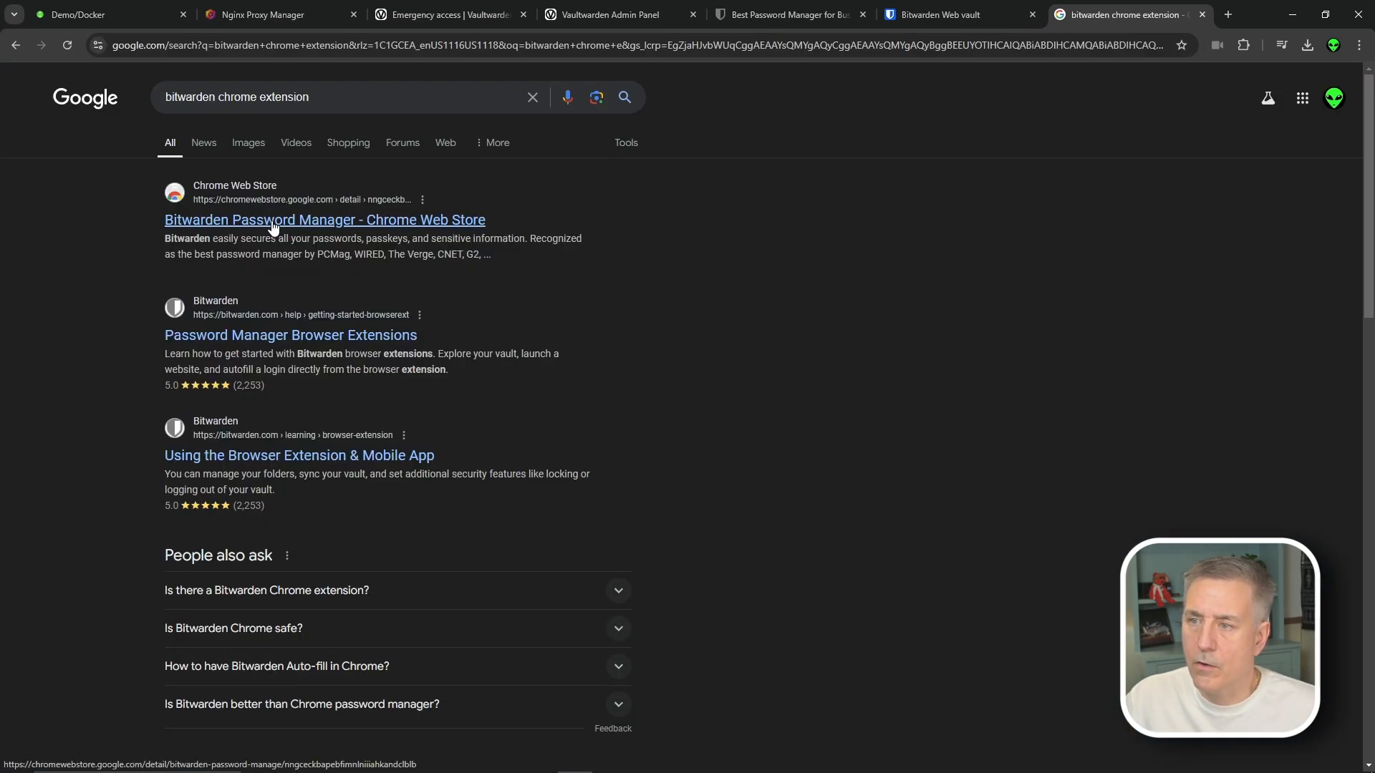
click(273, 226)
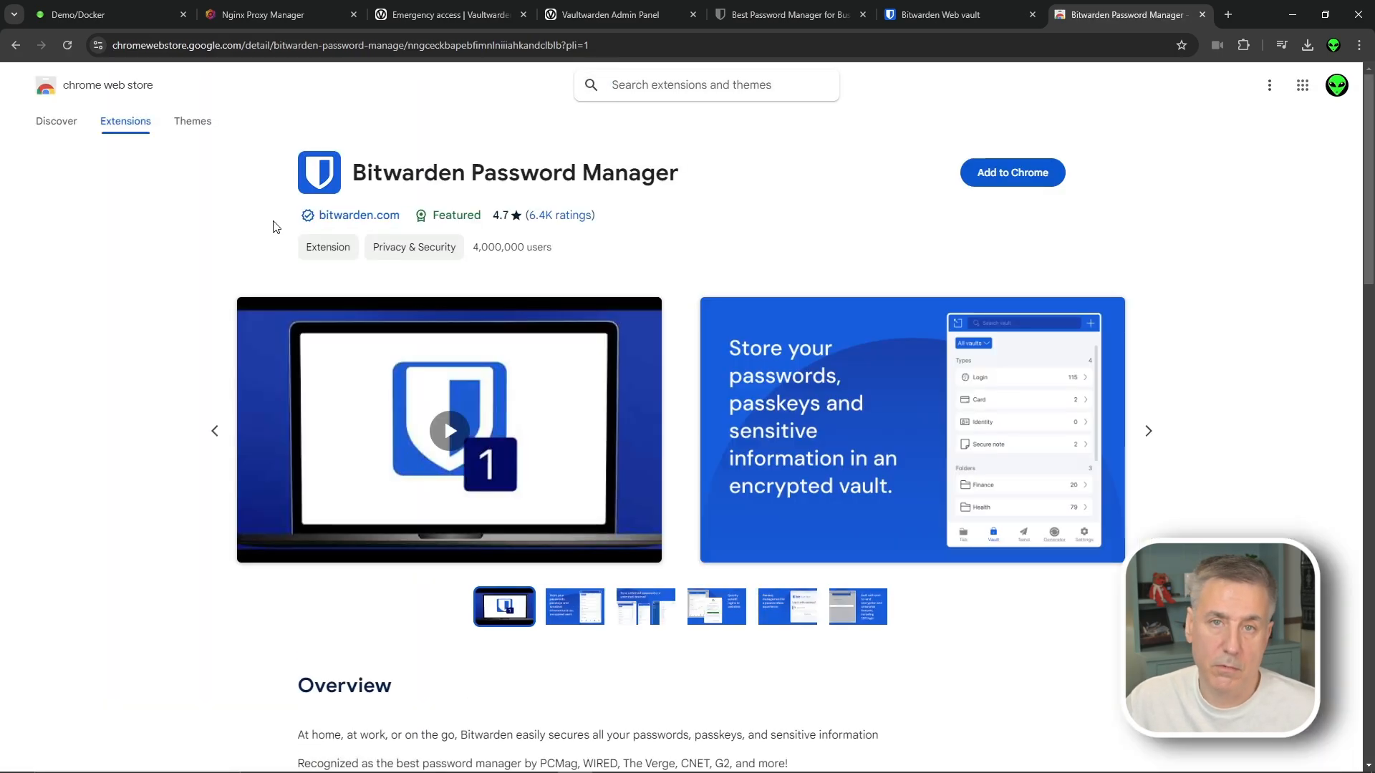
click(1003, 174)
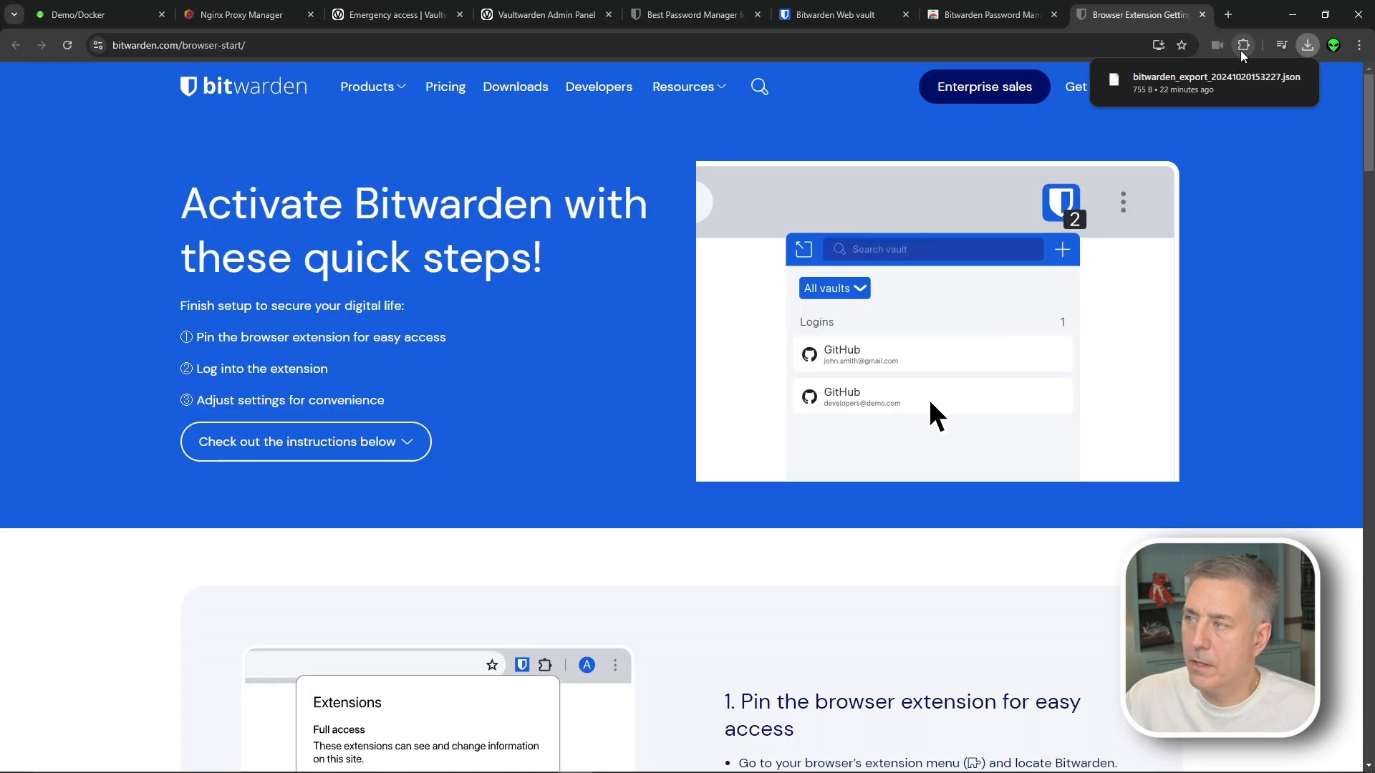
click(1244, 45)
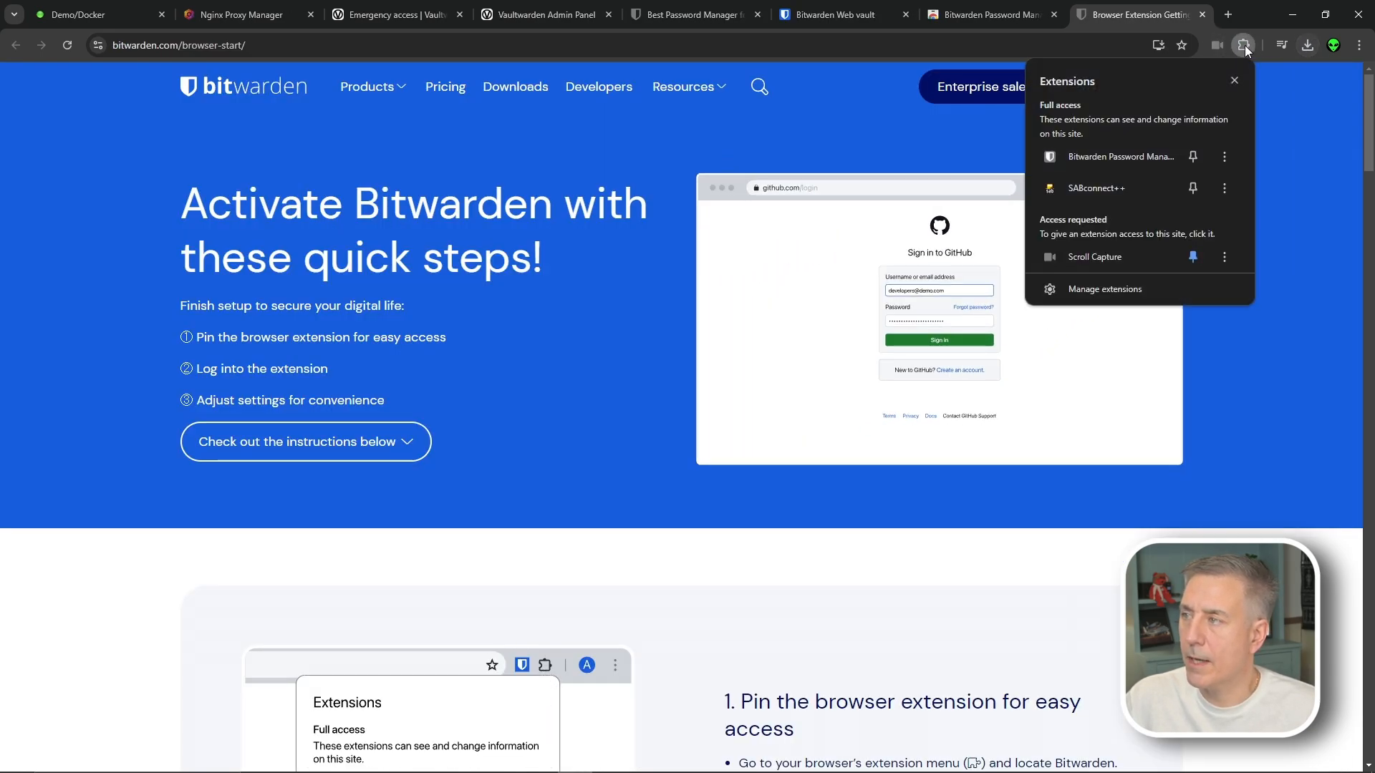
click(1192, 156)
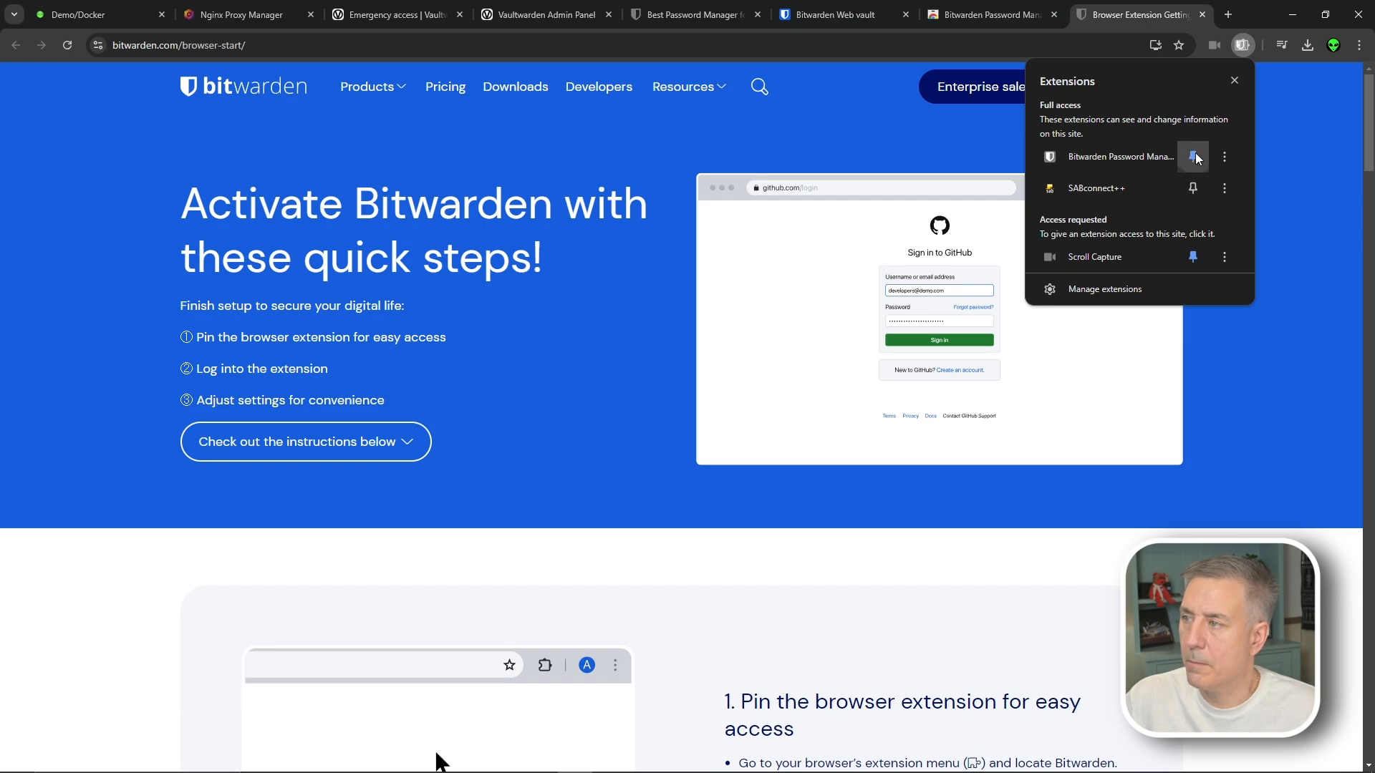
click(1217, 45)
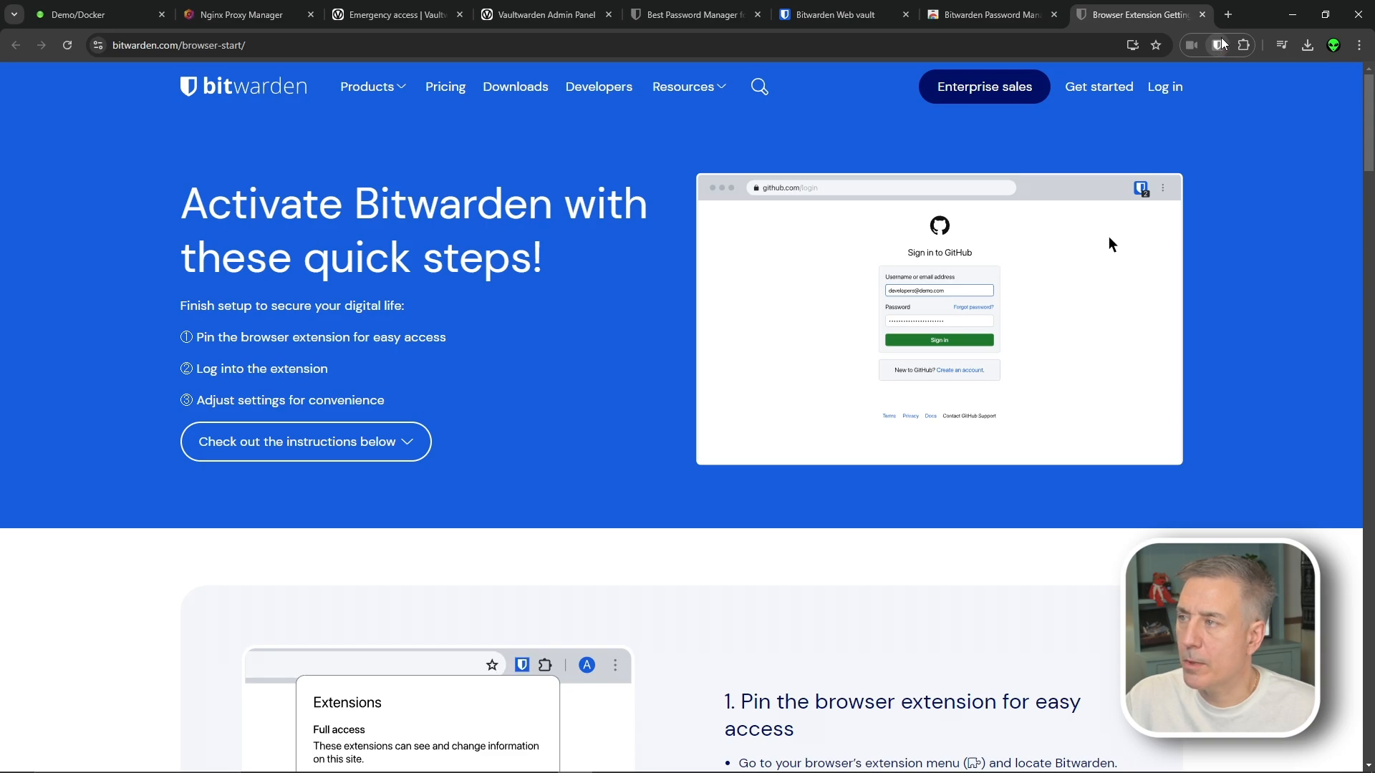
click(1218, 45)
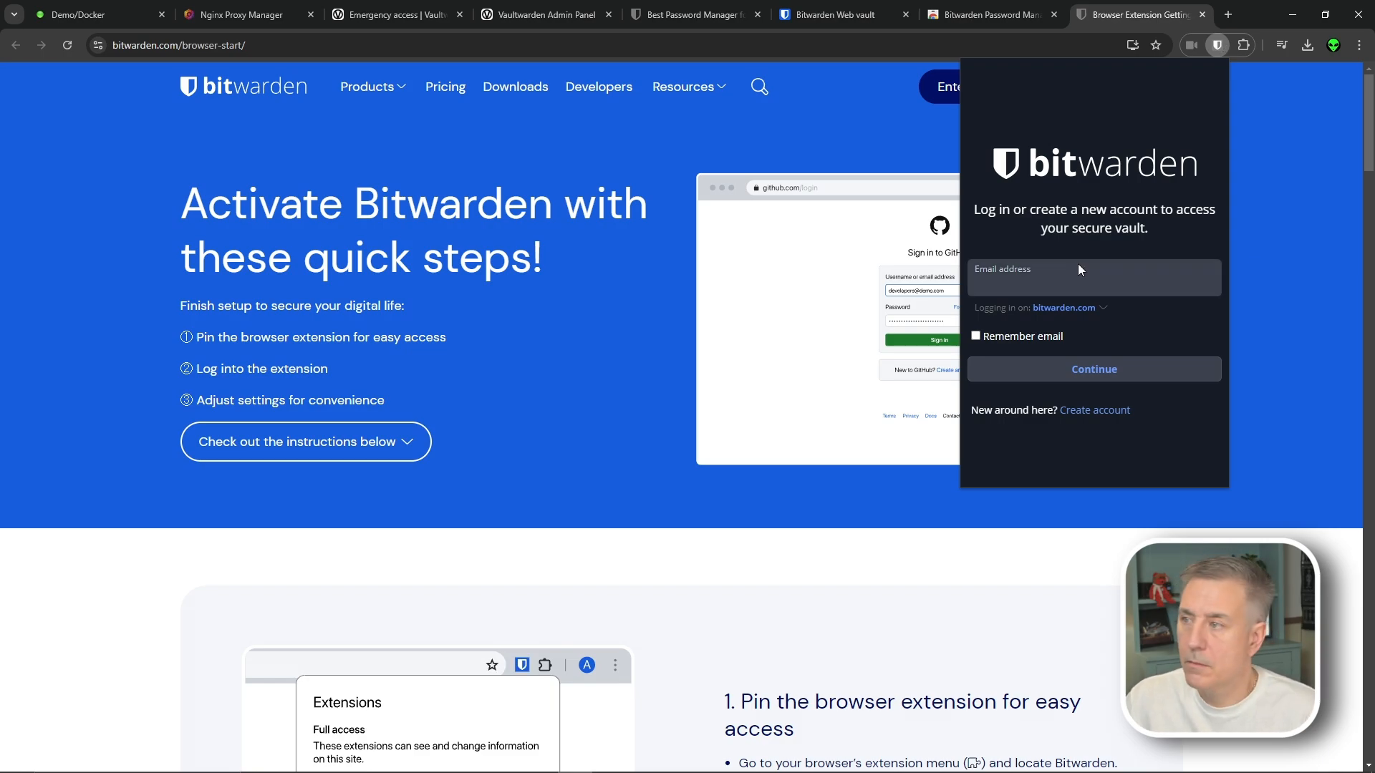
click(1103, 308)
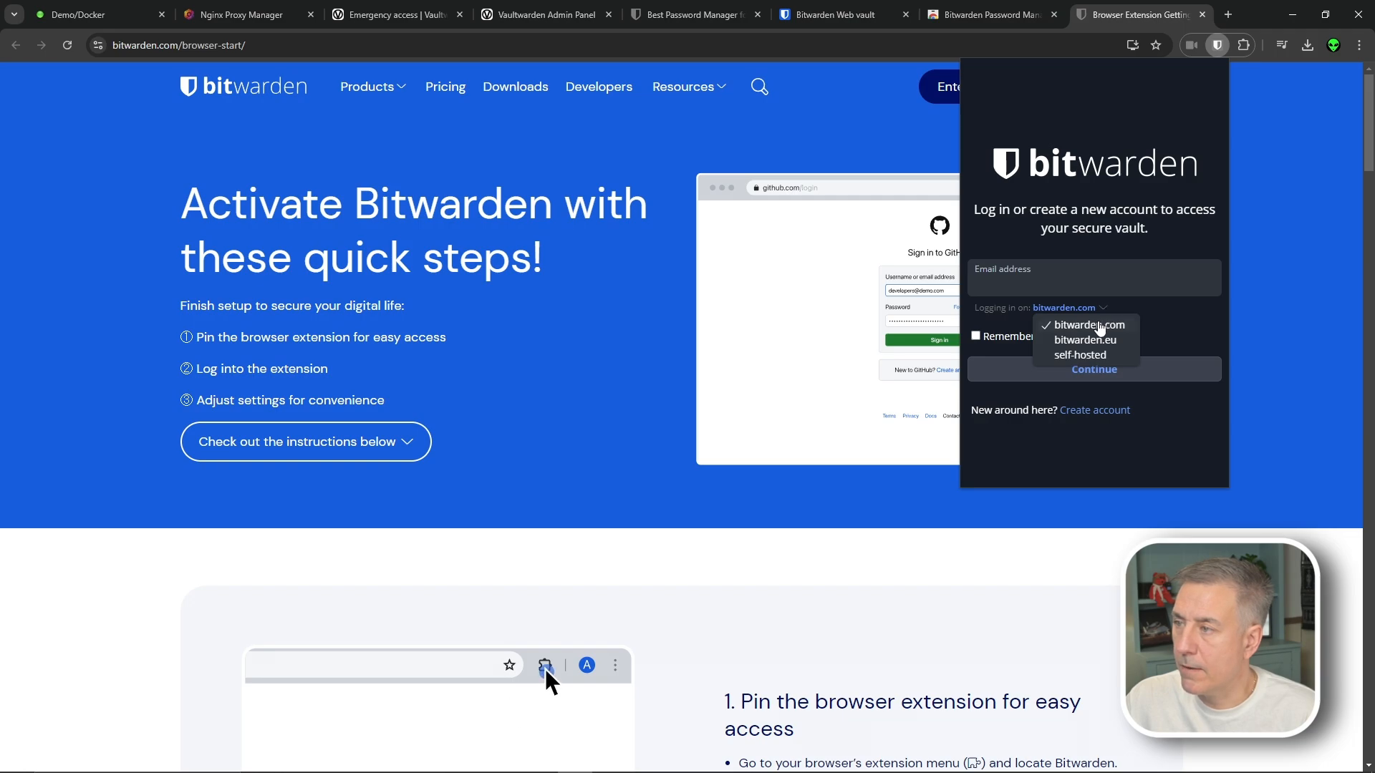
click(1085, 354)
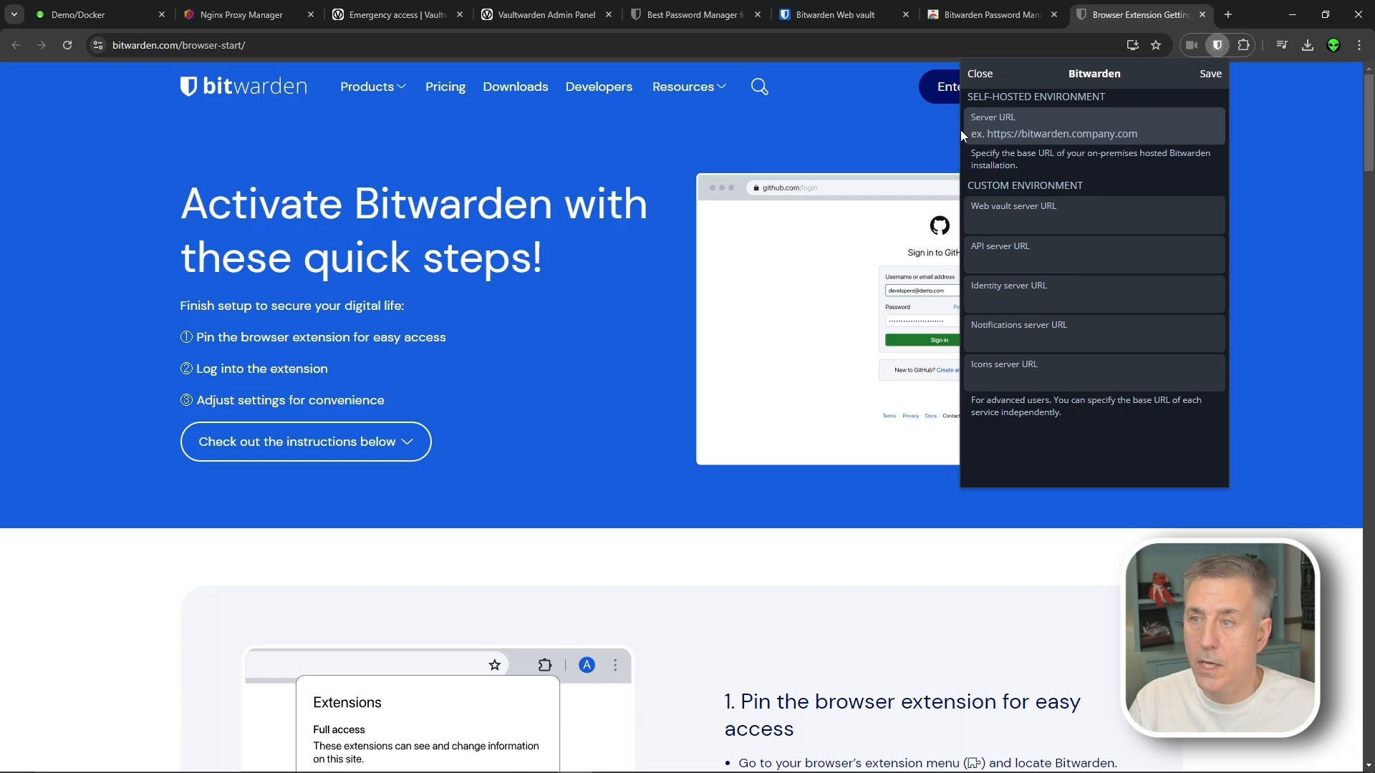
text(htt)
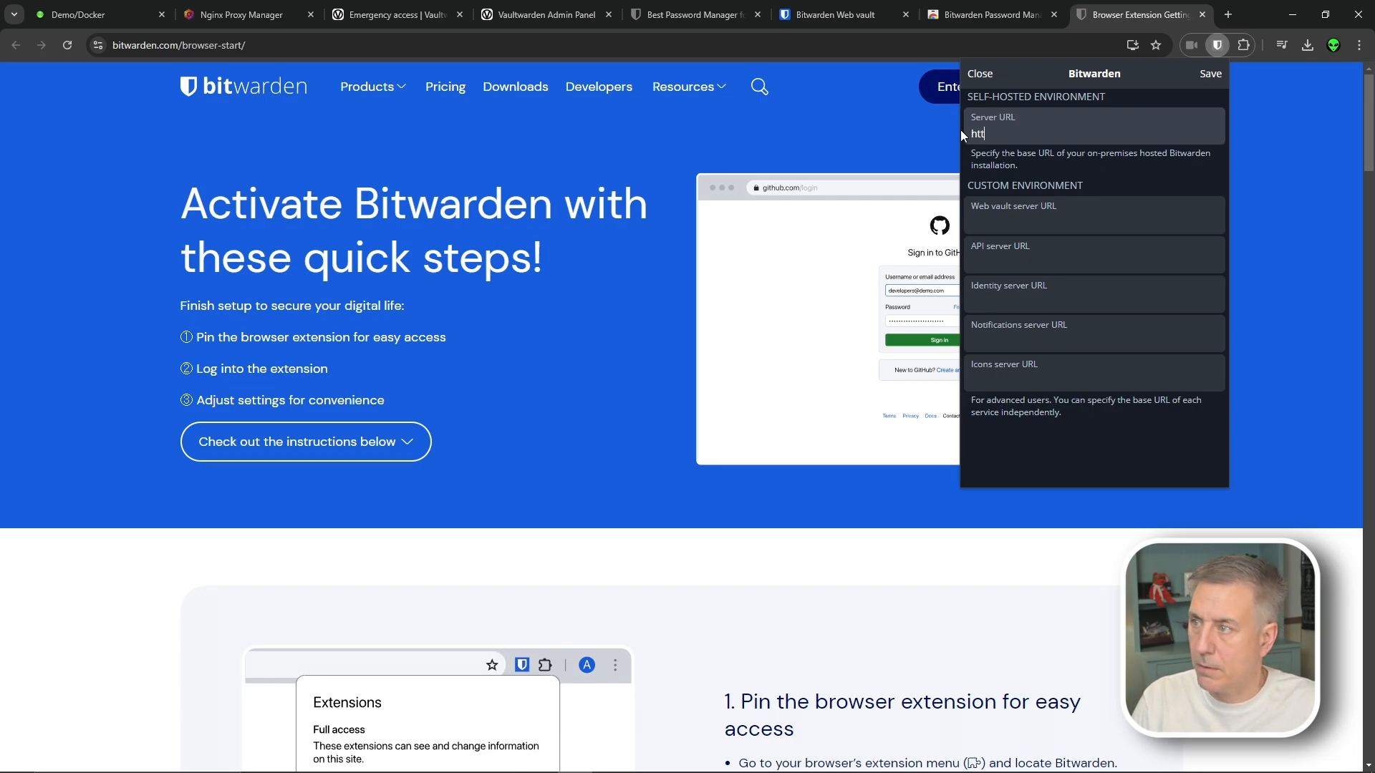
text(ps://)
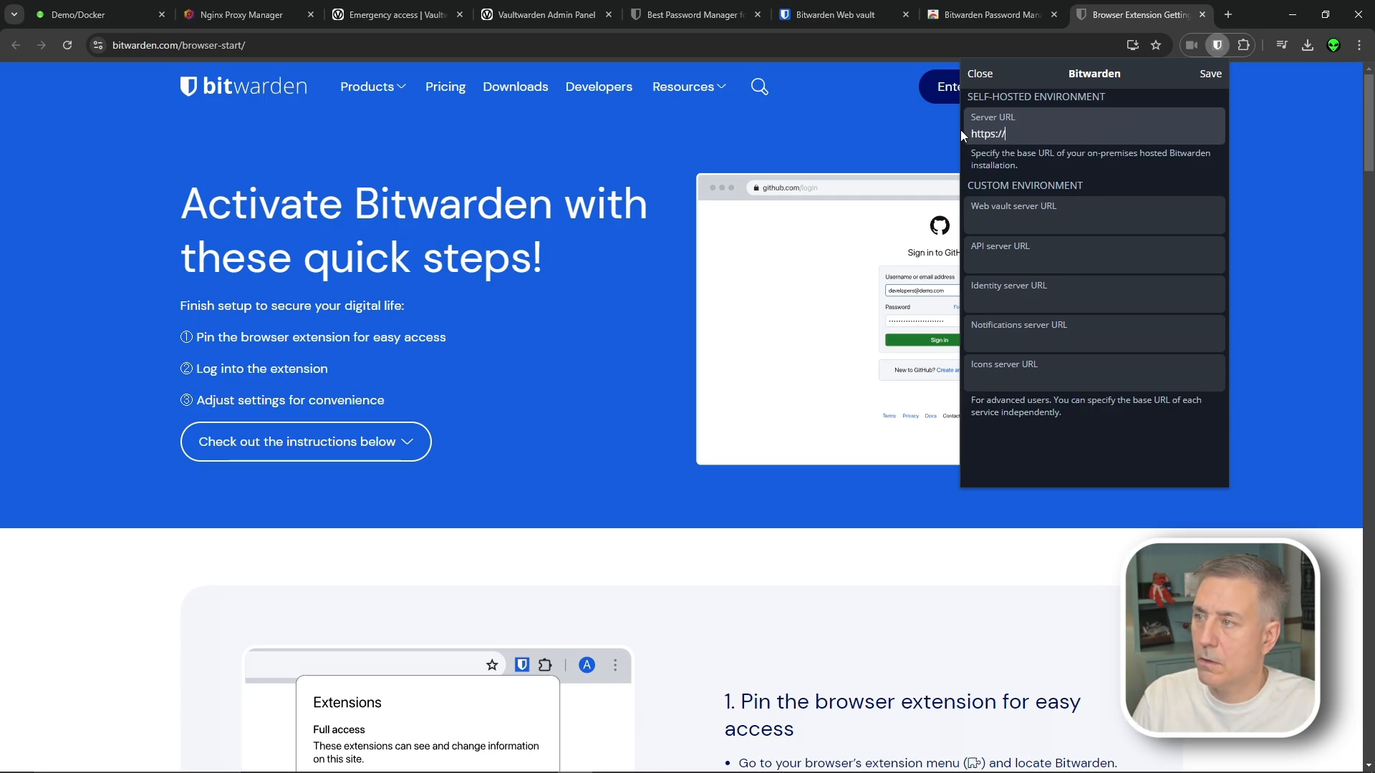
text(vault.ze)
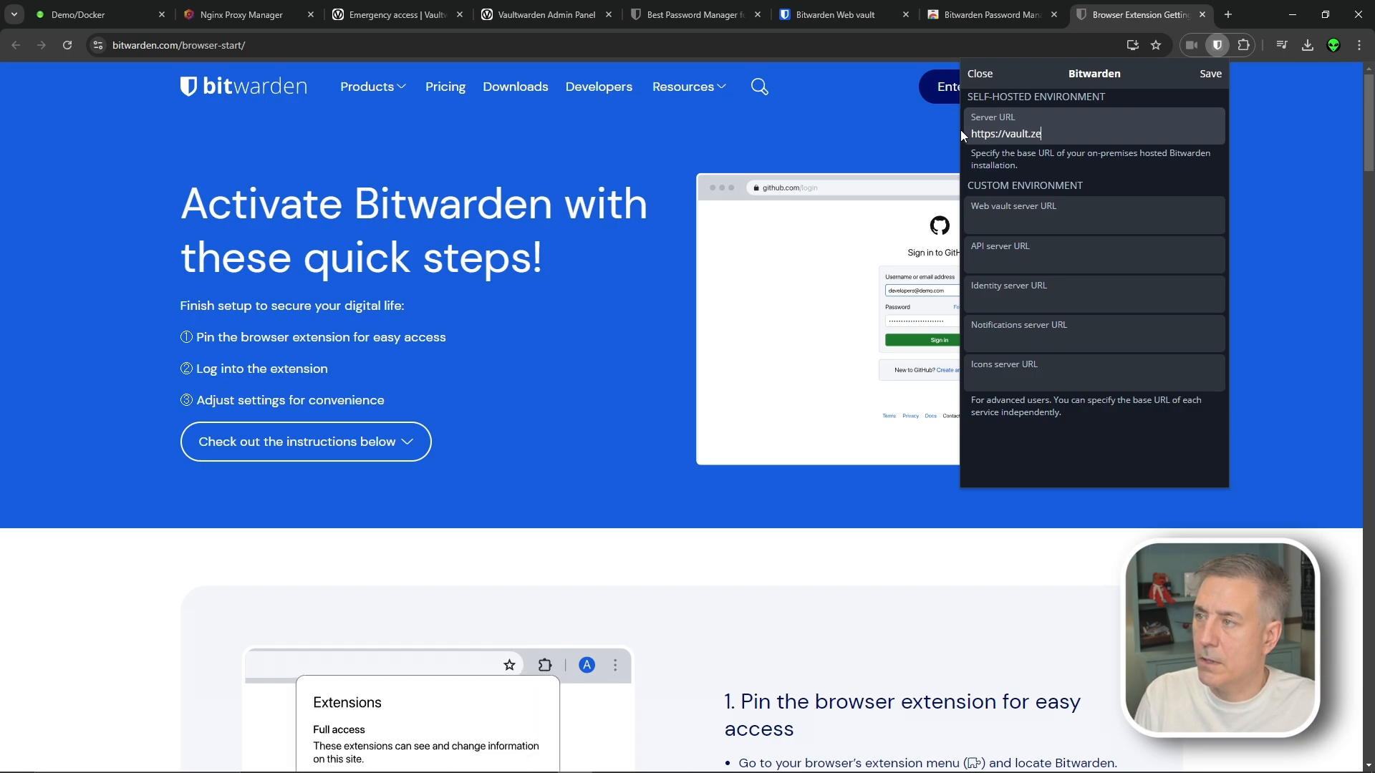
text(nabs.co)
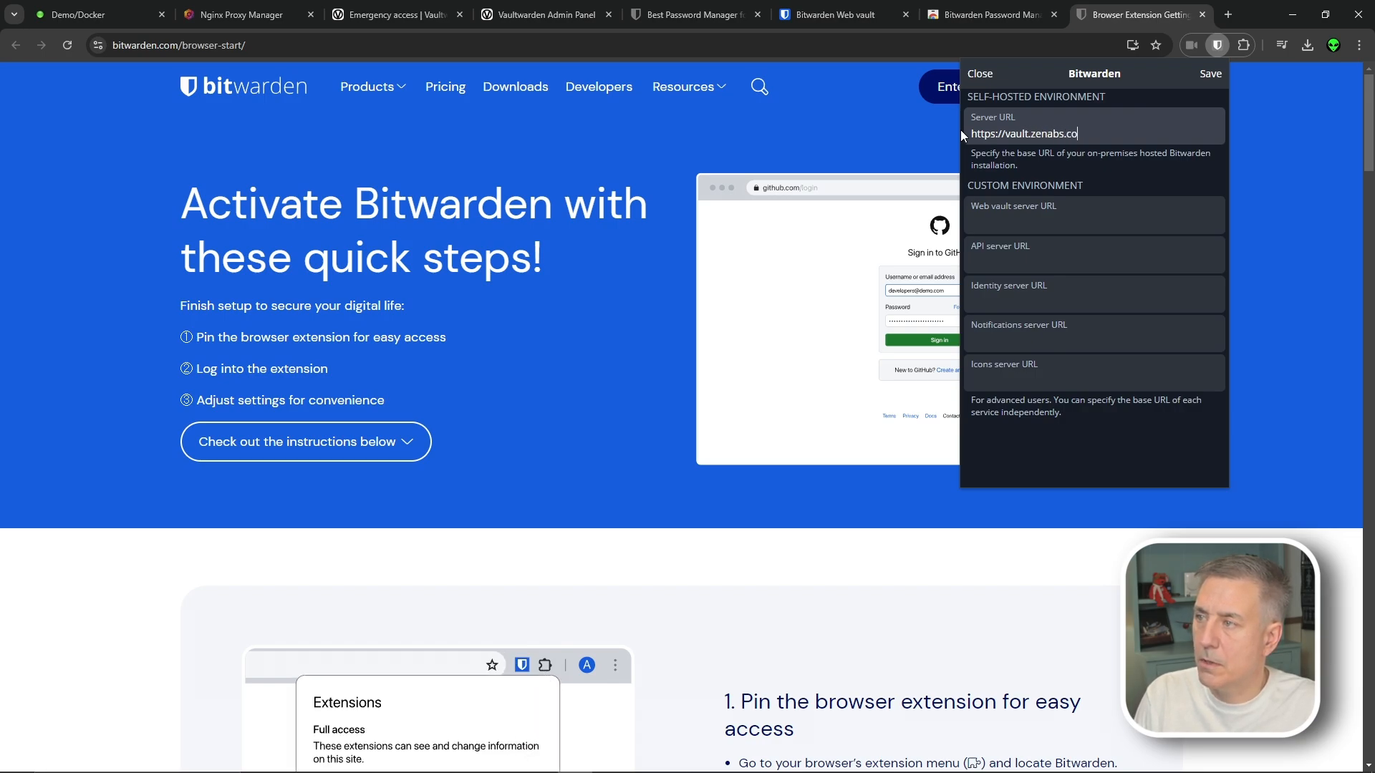
text(m)
click(1207, 70)
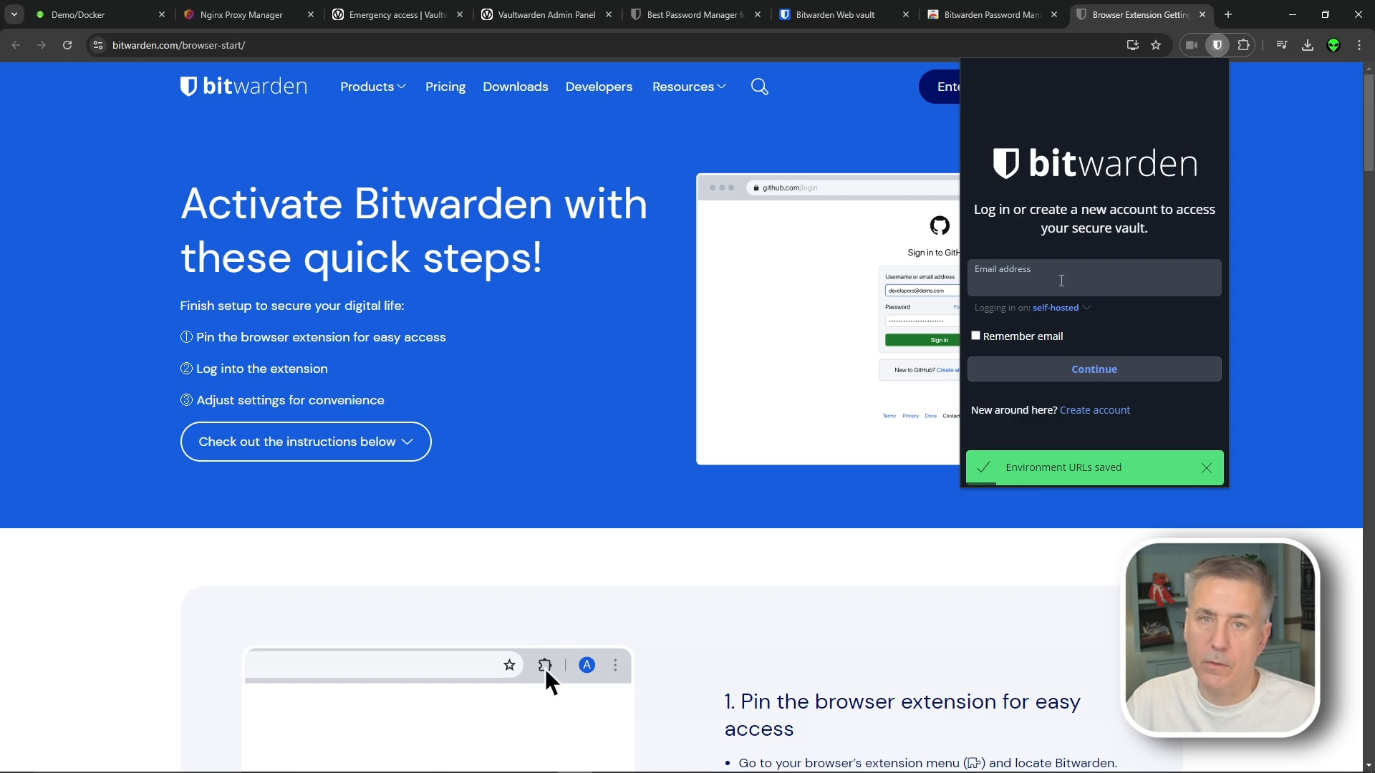
Log in with the account's e-mail from the autofill suggestion and the pasted master password
click(1061, 280)
text(de)
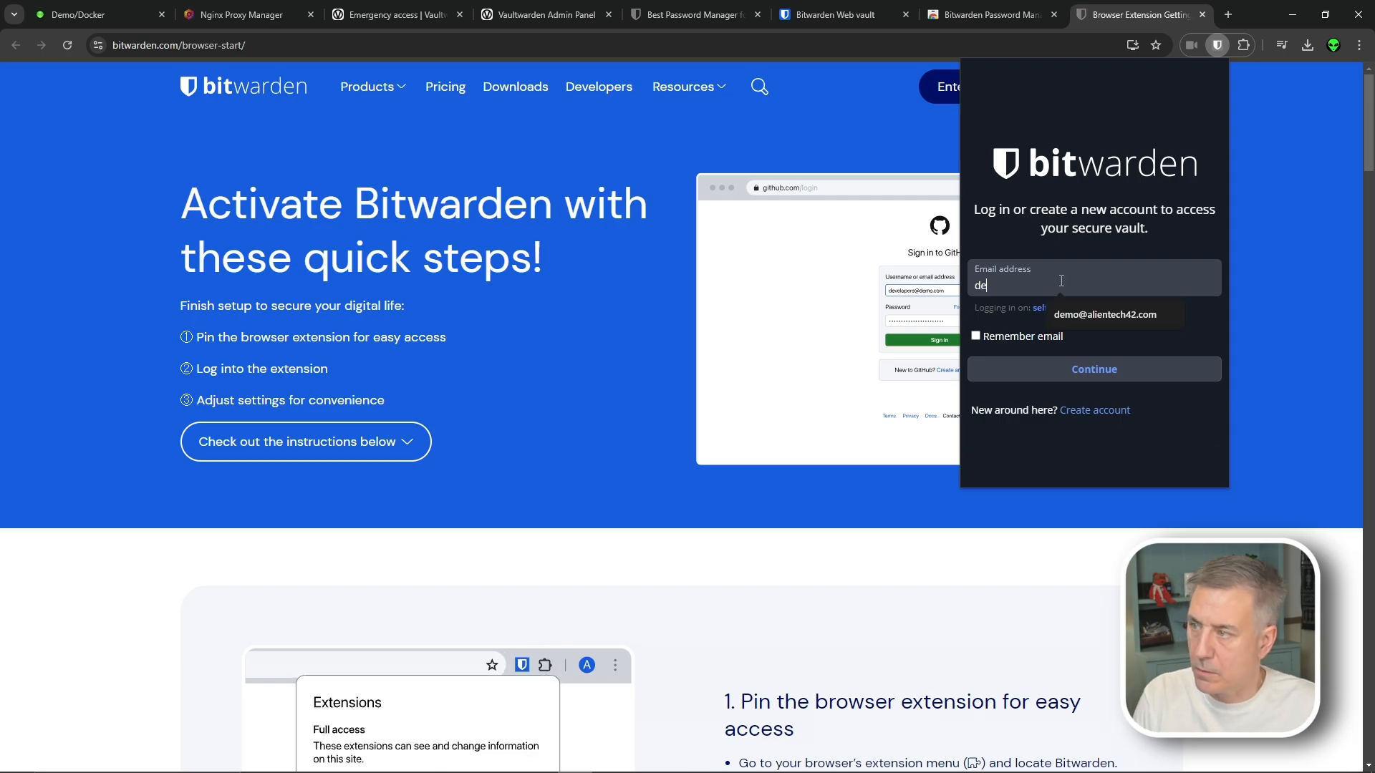
click(1096, 315)
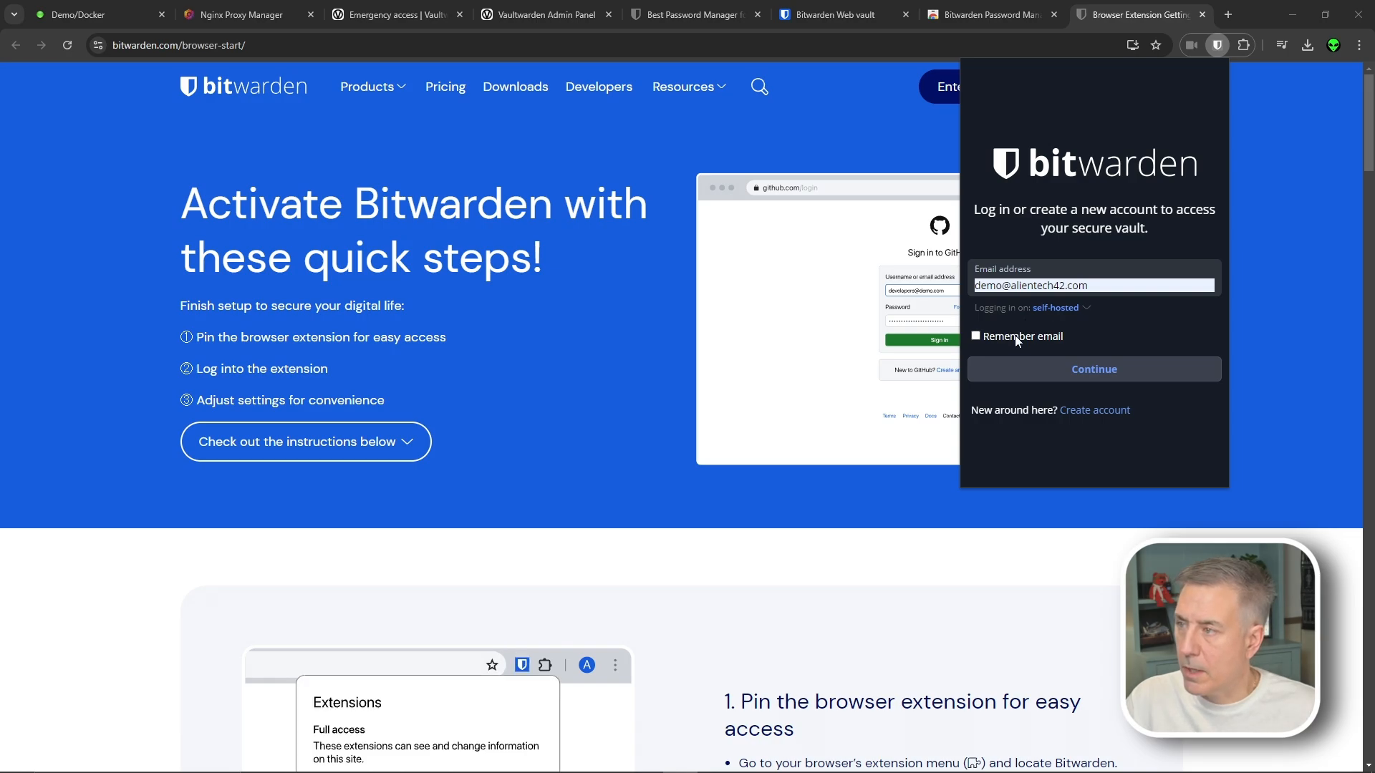
click(1071, 368)
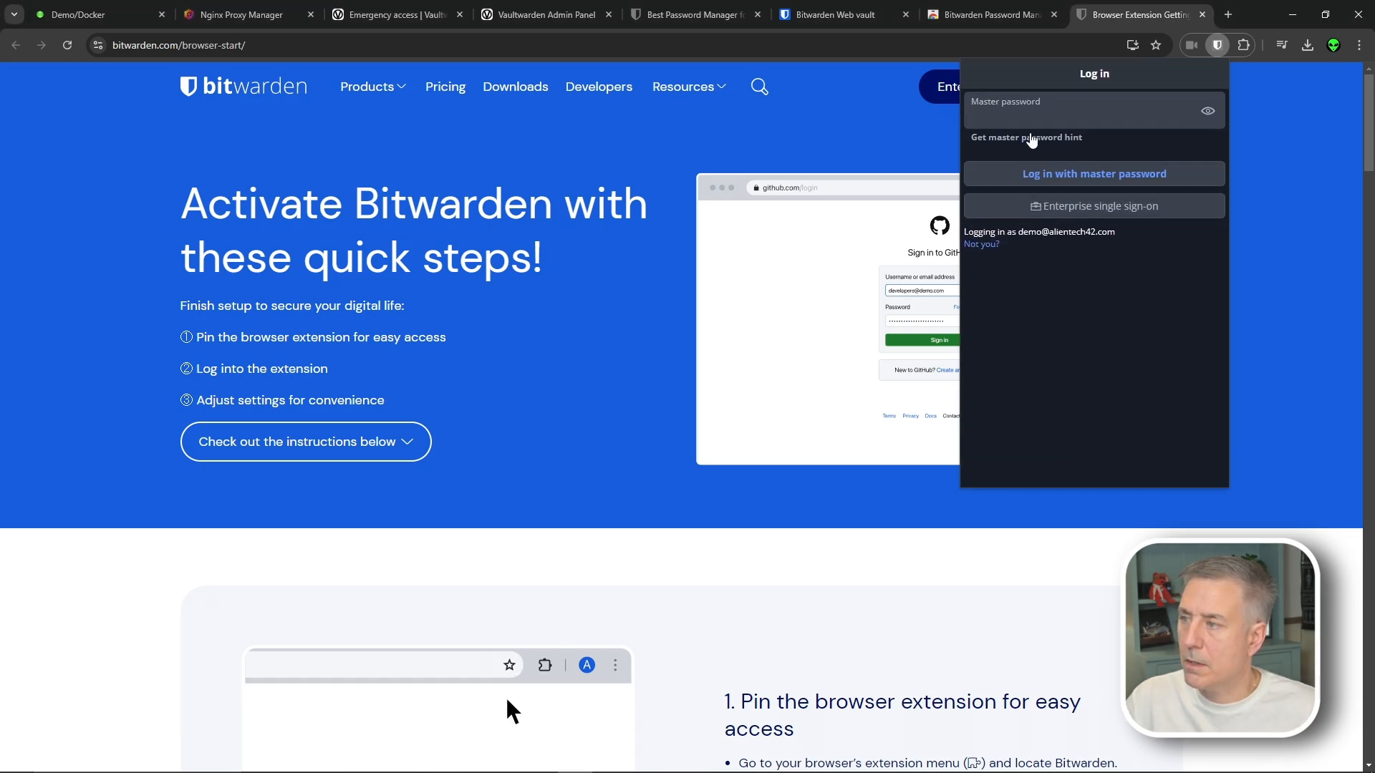
key(ctrl+v)
click(1103, 173)
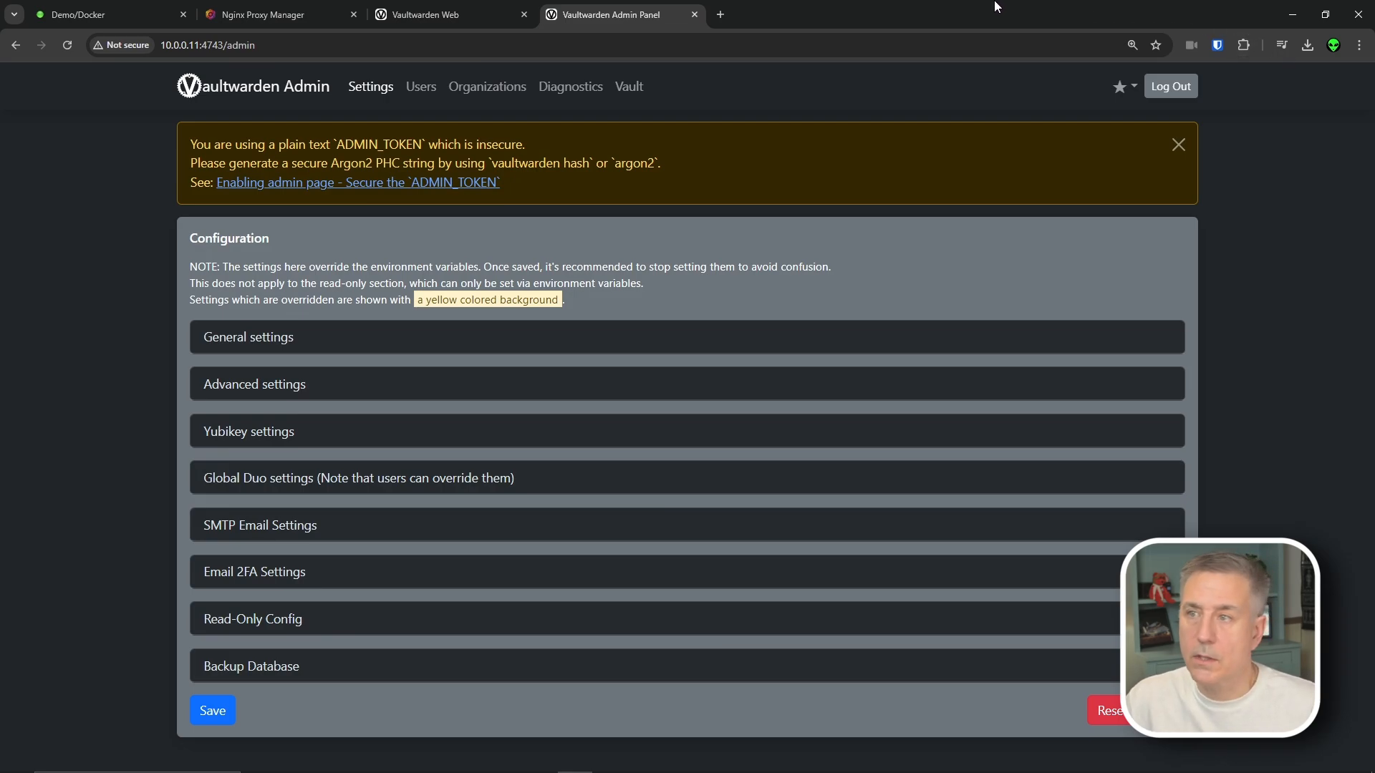
Load the vault.zenabs.com web vault login page in a new tab
click(720, 15)
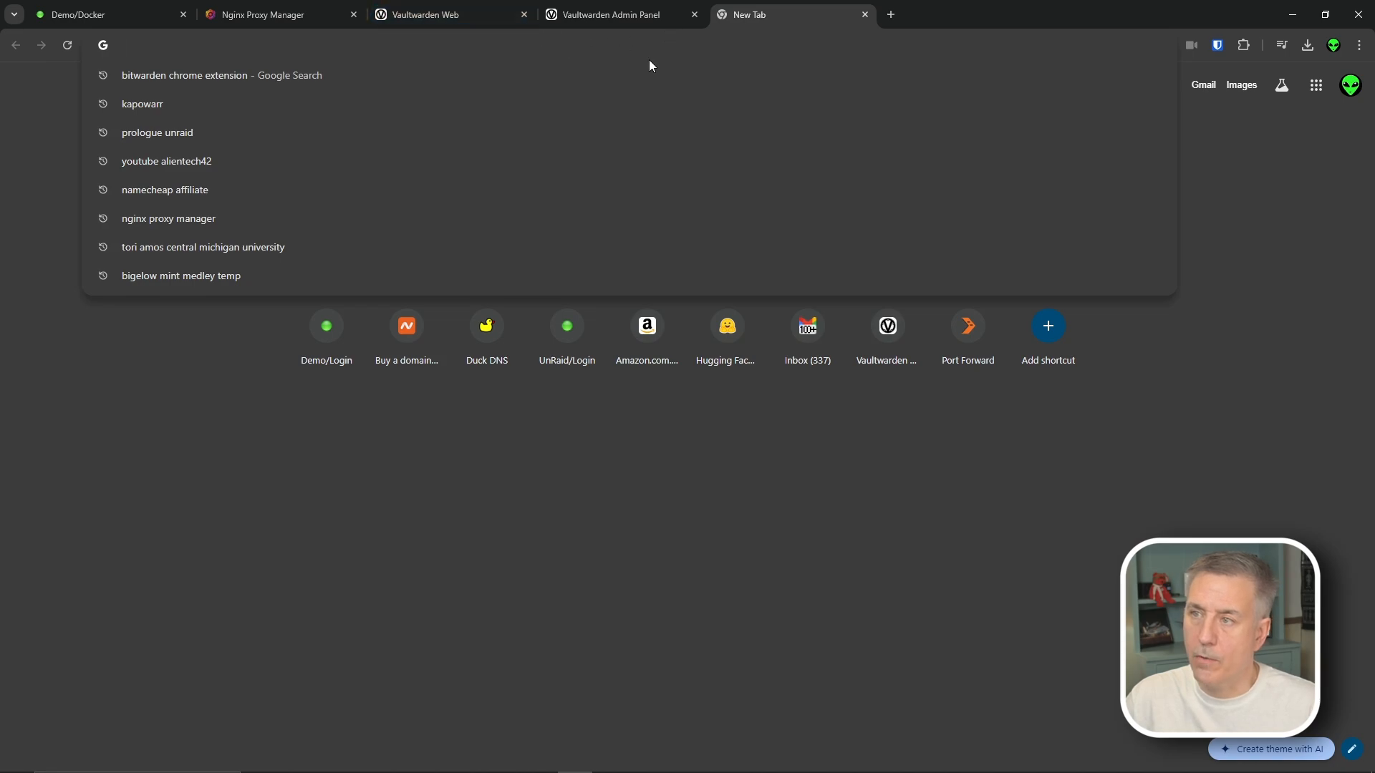
text(vault.zenabs.com/admin)
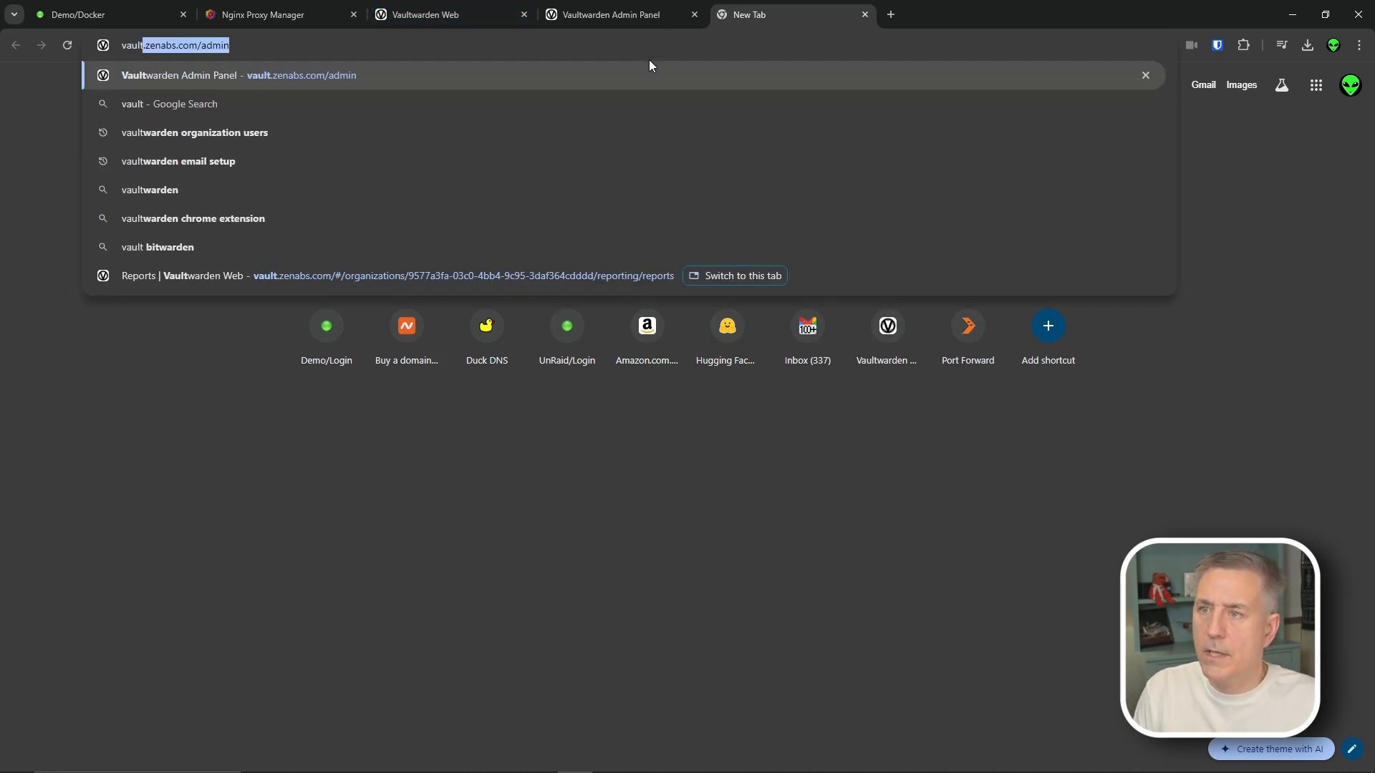
key(End)
key(BackSpace)
key(BackSpace)
key(BackSpace)
key(BackSpace)
key(BackSpace)
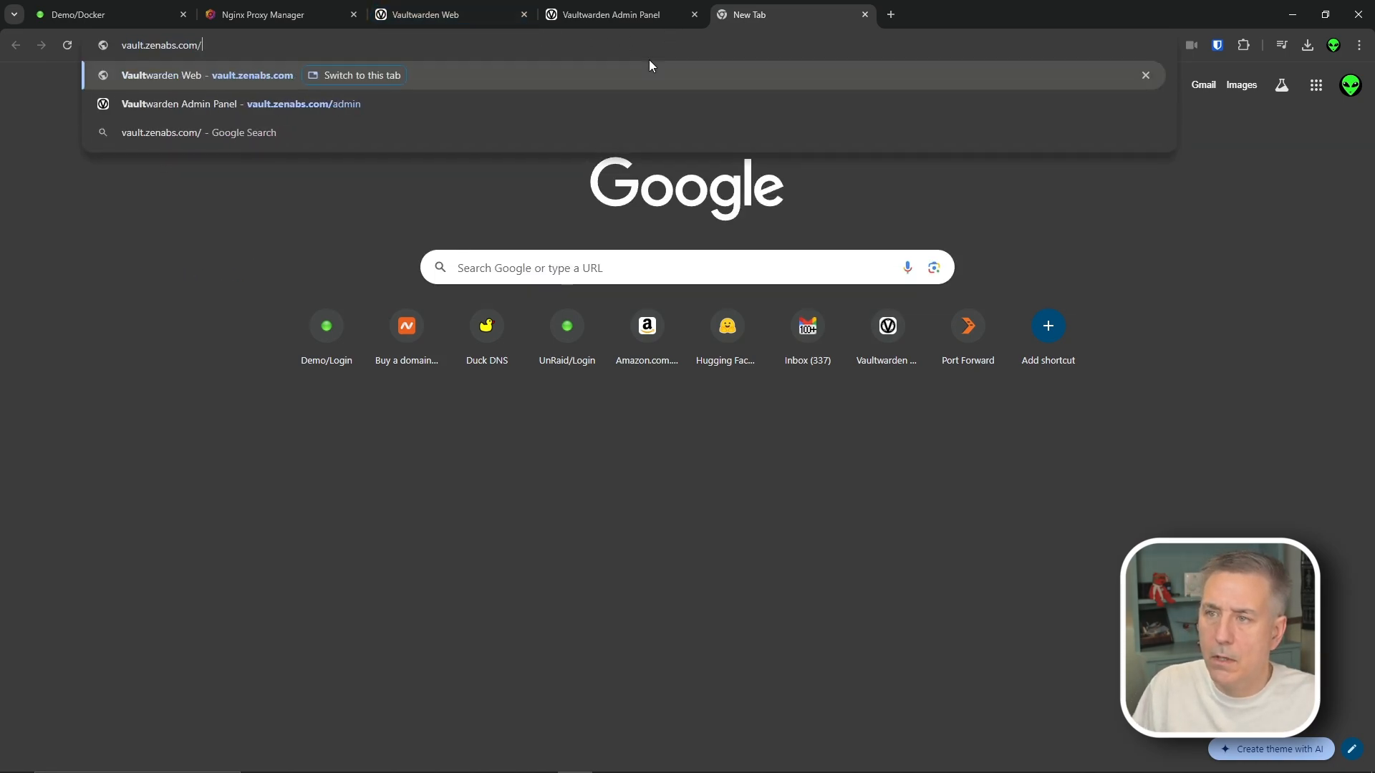
key(Return)
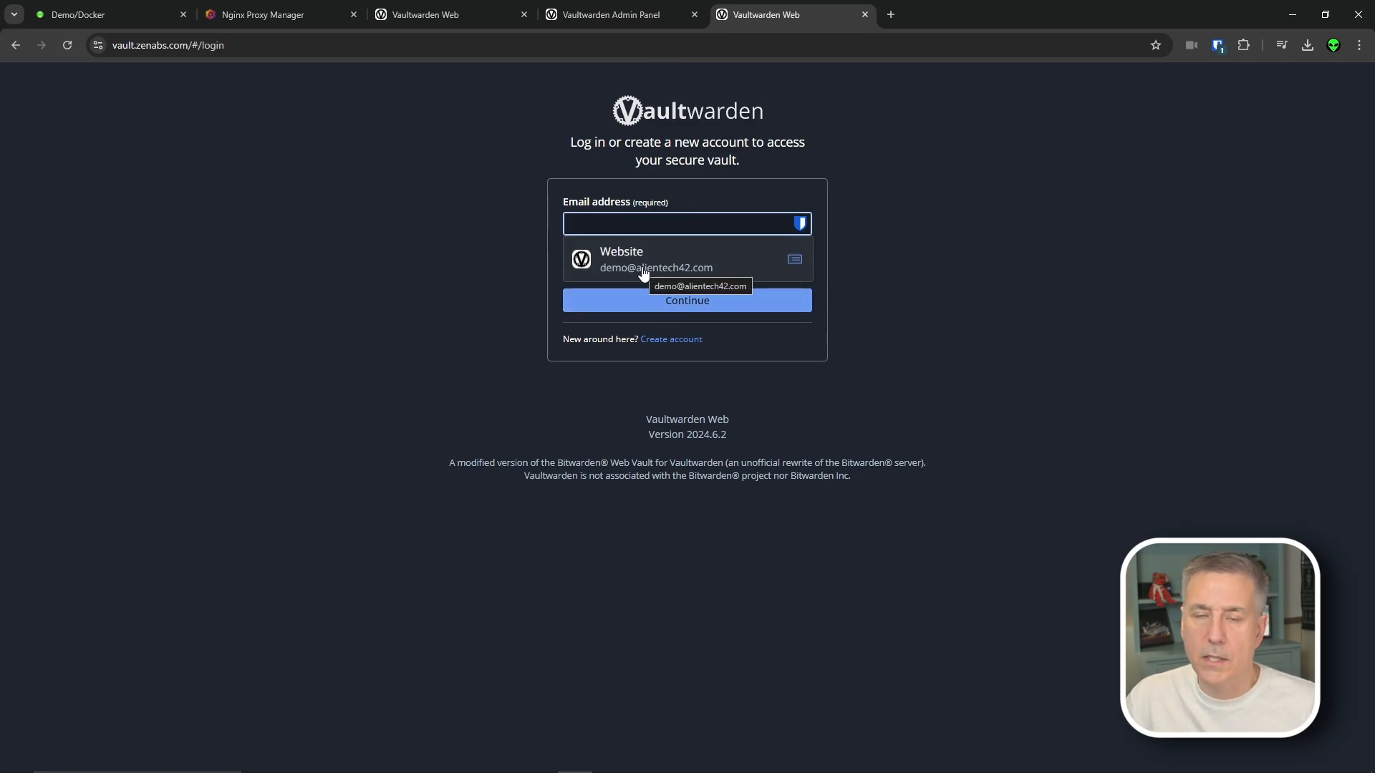
Sign in with the autofilled account e-mail and the master password
click(644, 273)
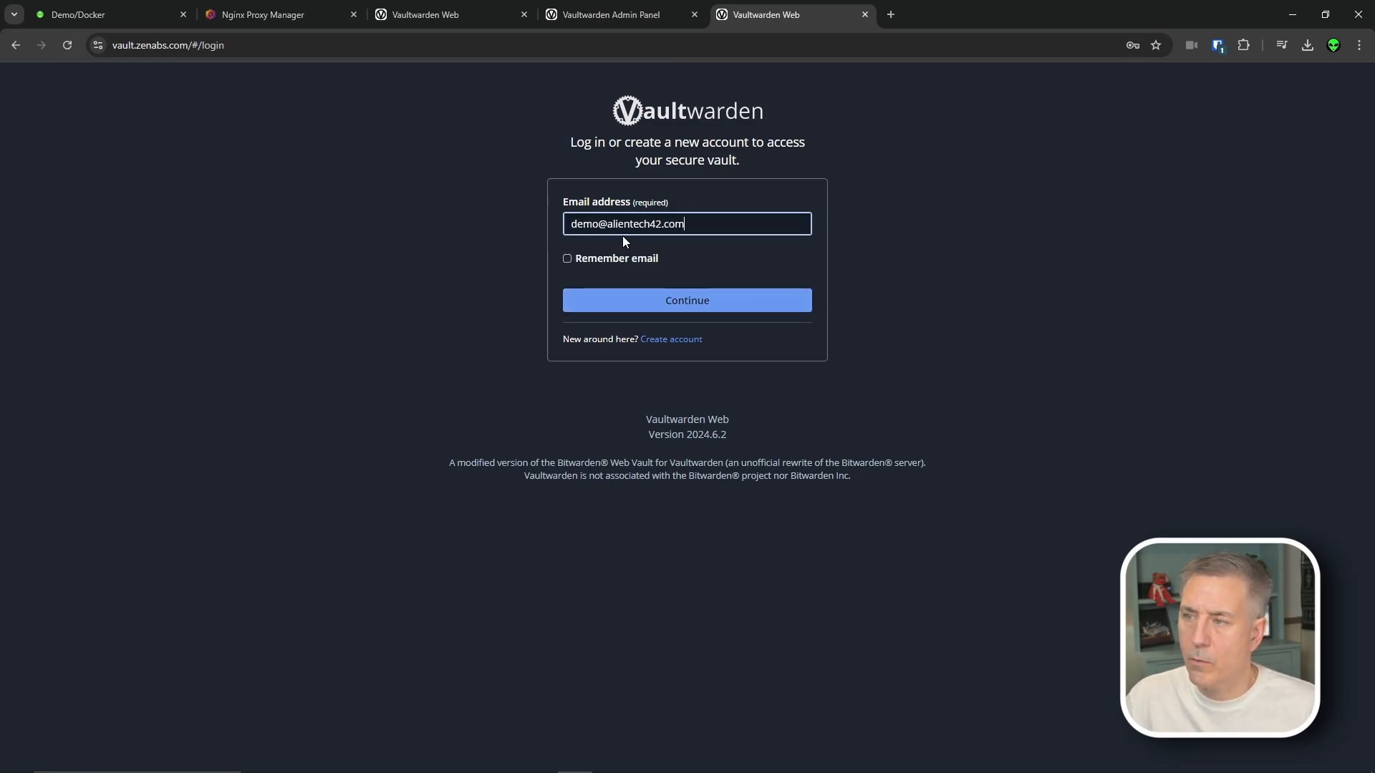
click(651, 301)
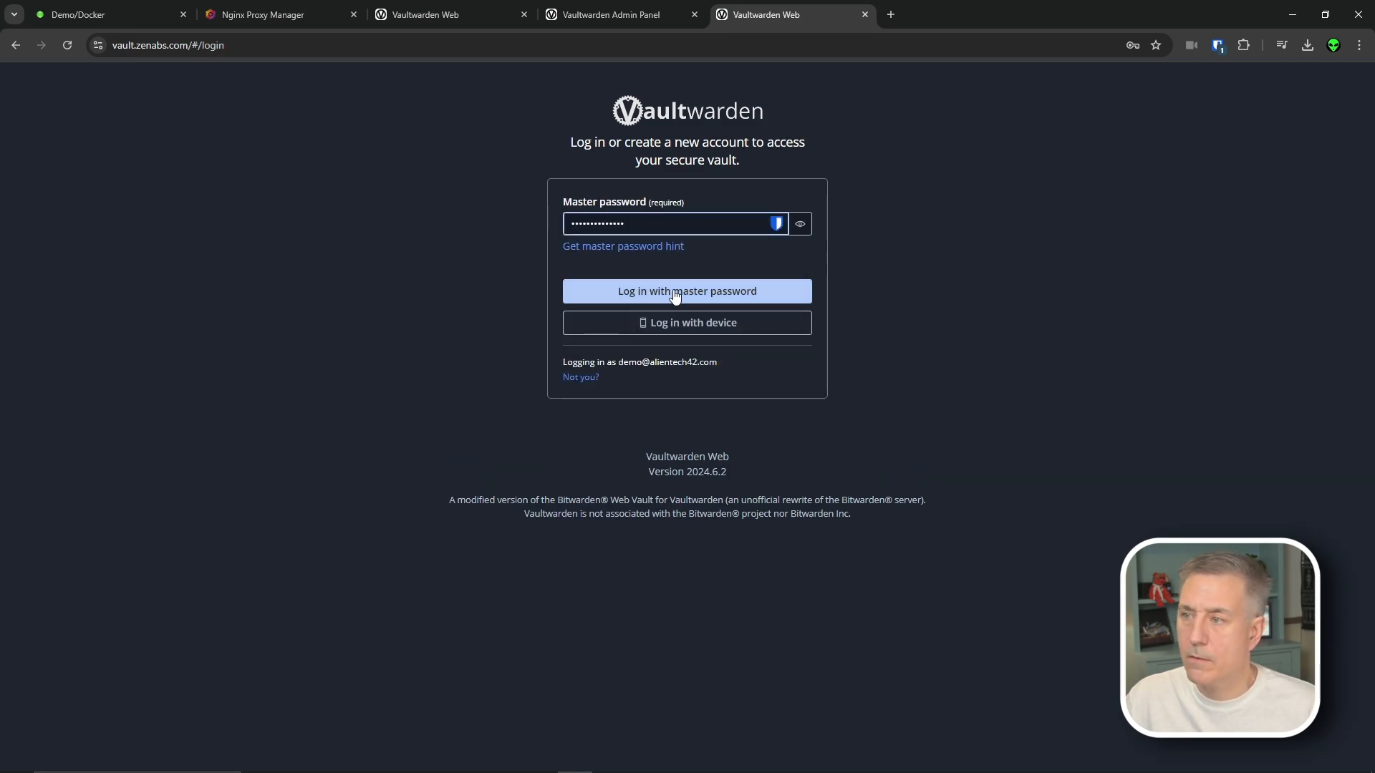
click(673, 289)
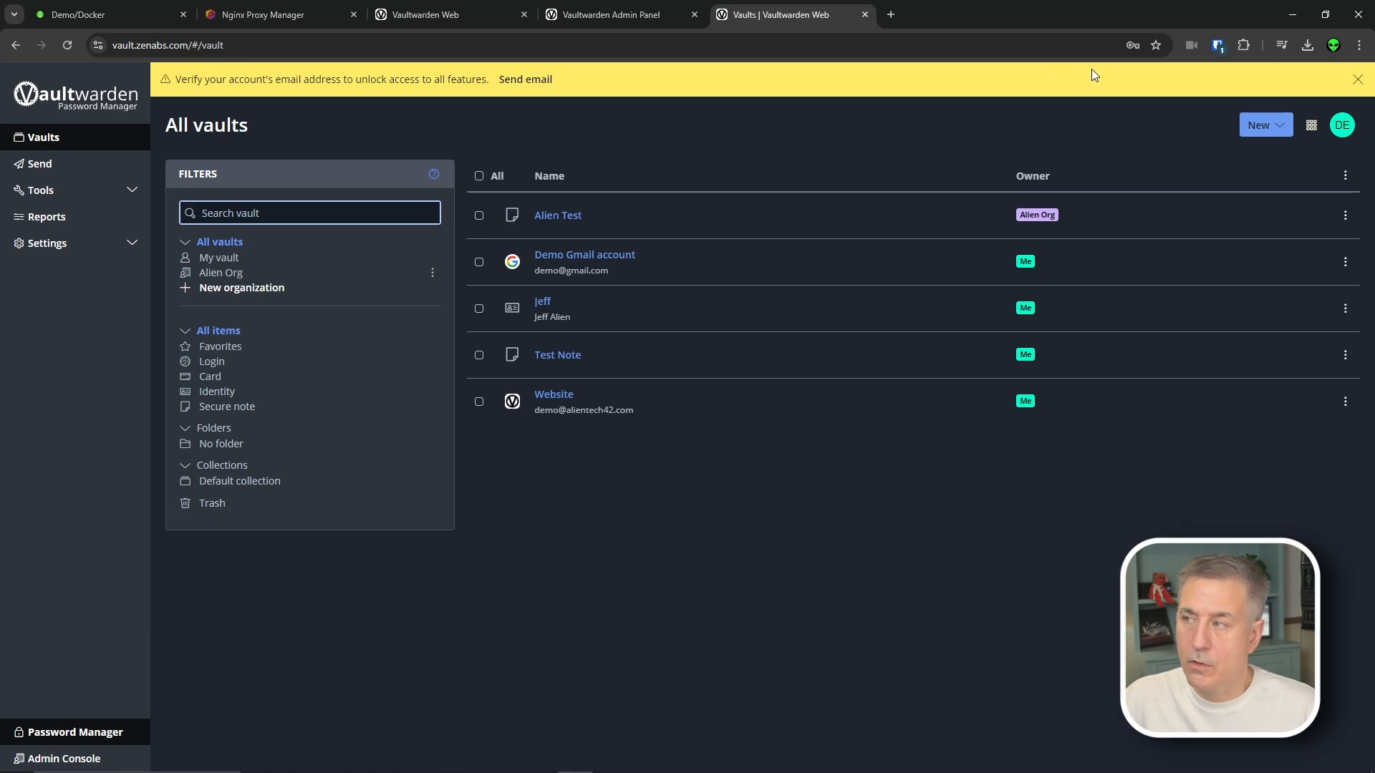
click(1211, 48)
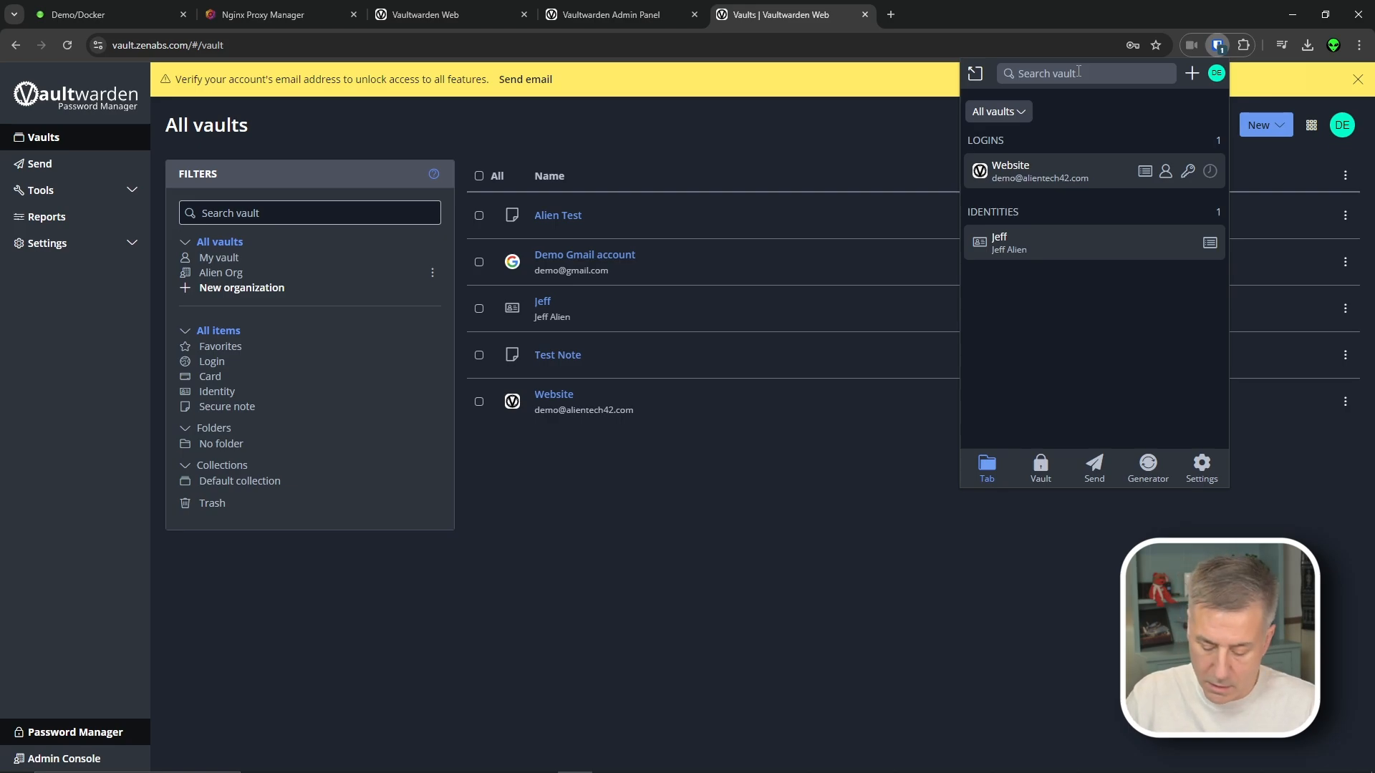
click(1008, 148)
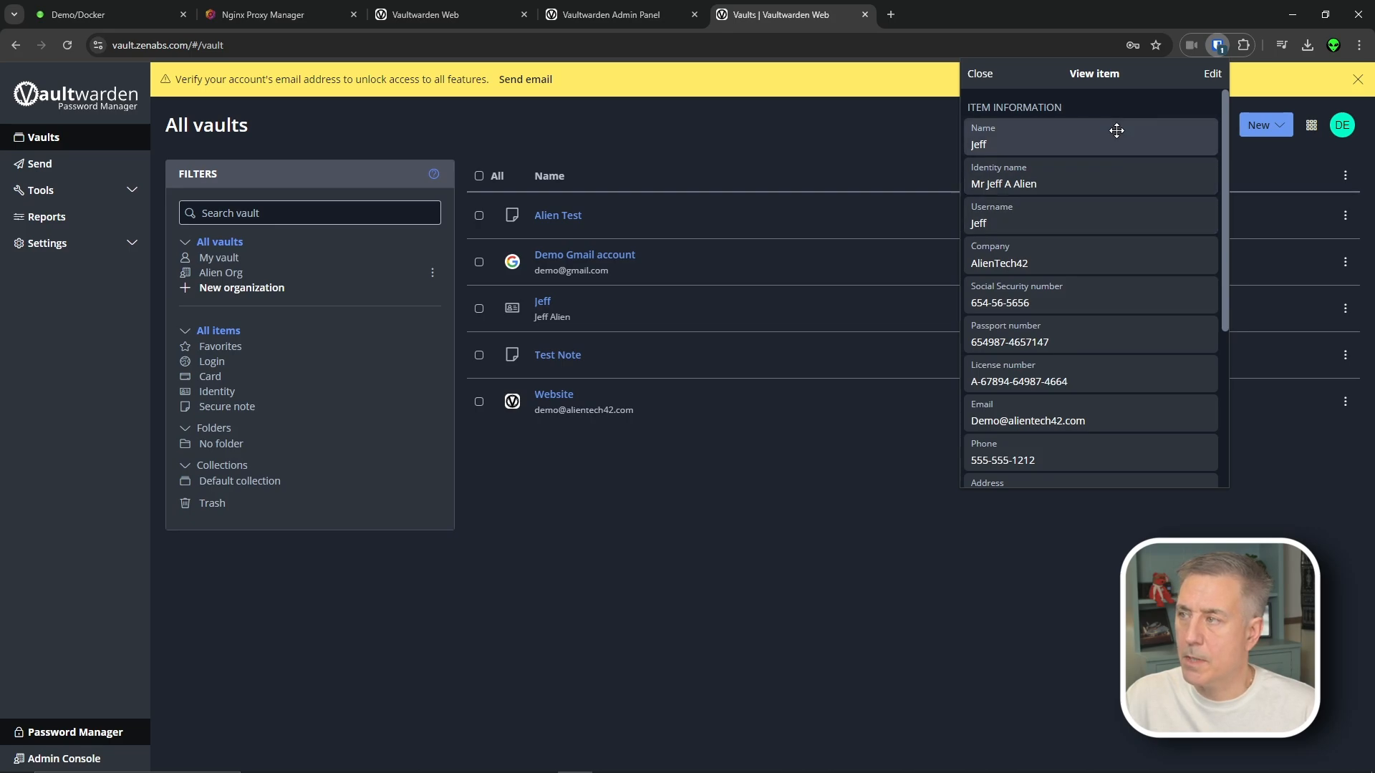
scroll(1020, 460, down, 5)
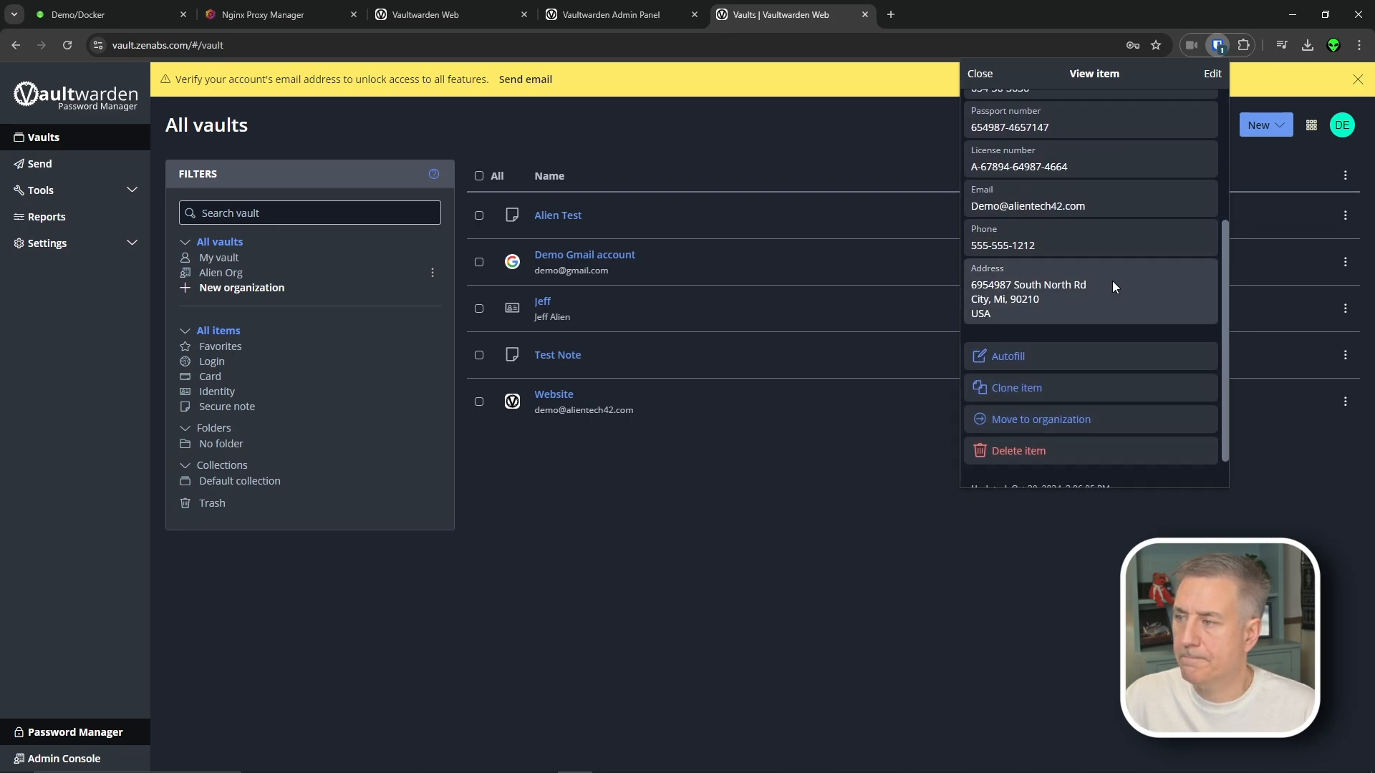
key(Escape)
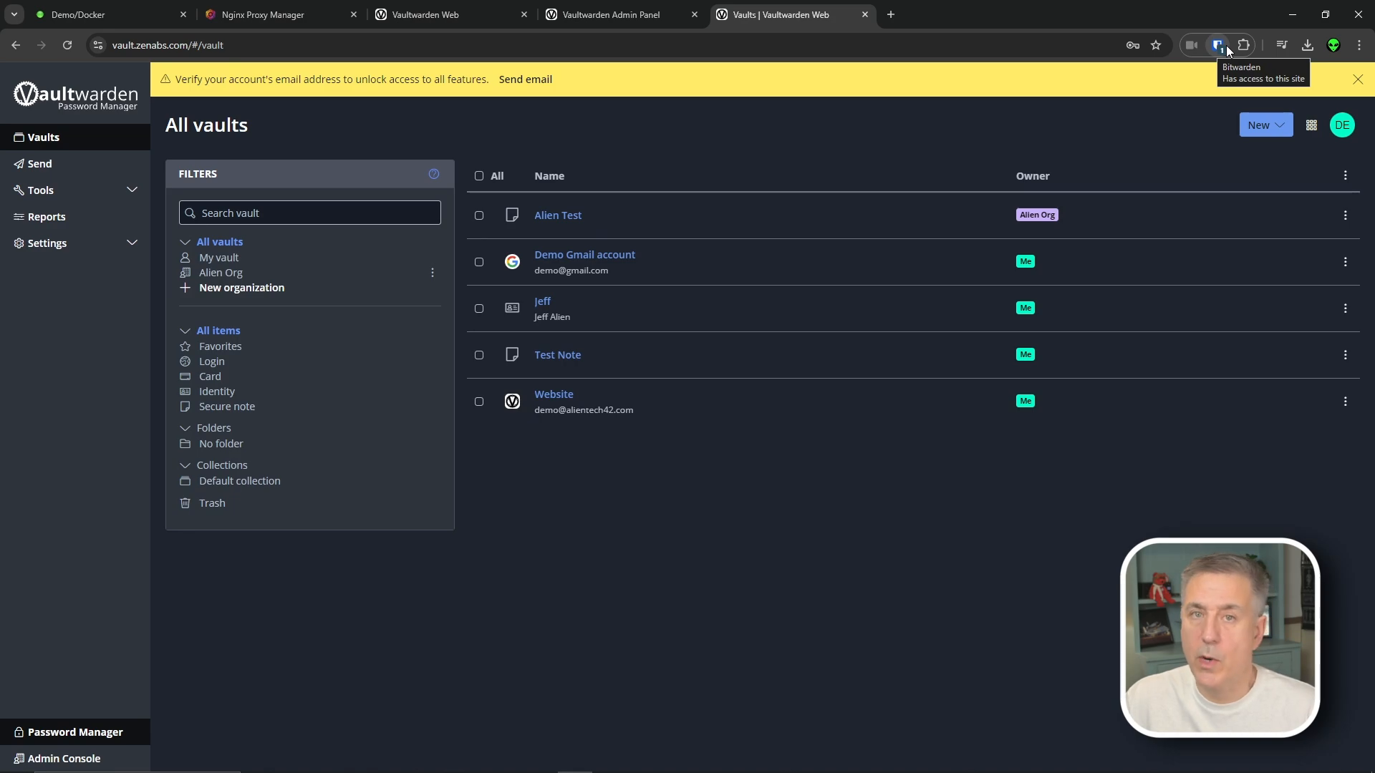
click(1227, 49)
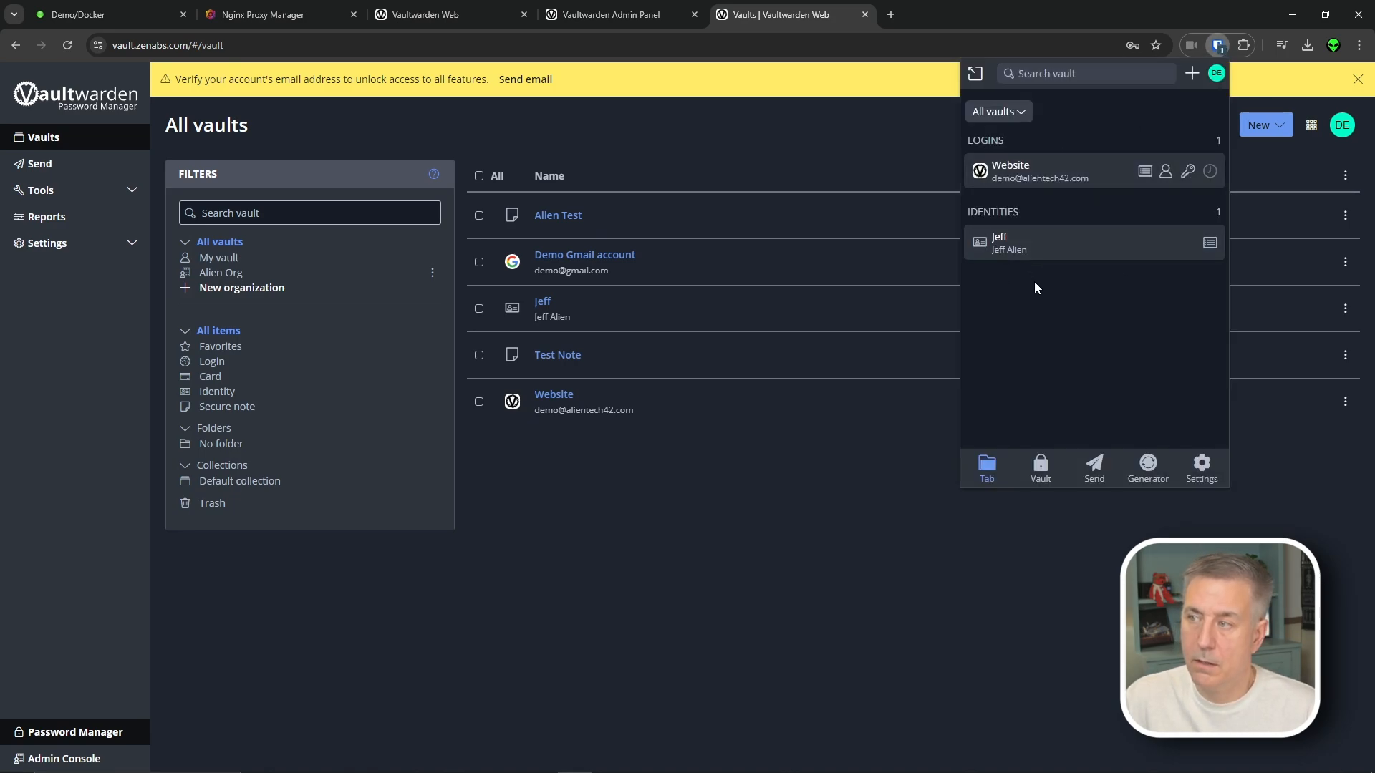
click(1051, 74)
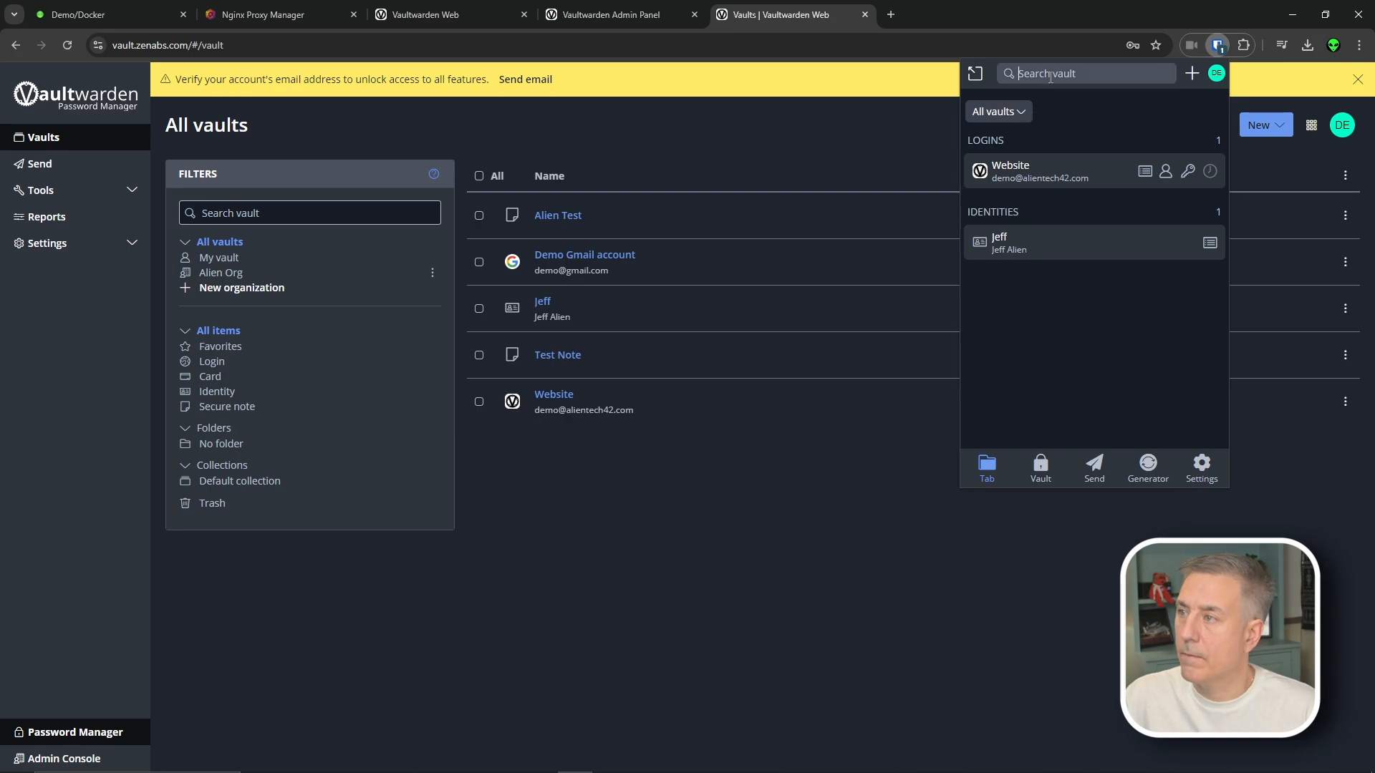
text(d)
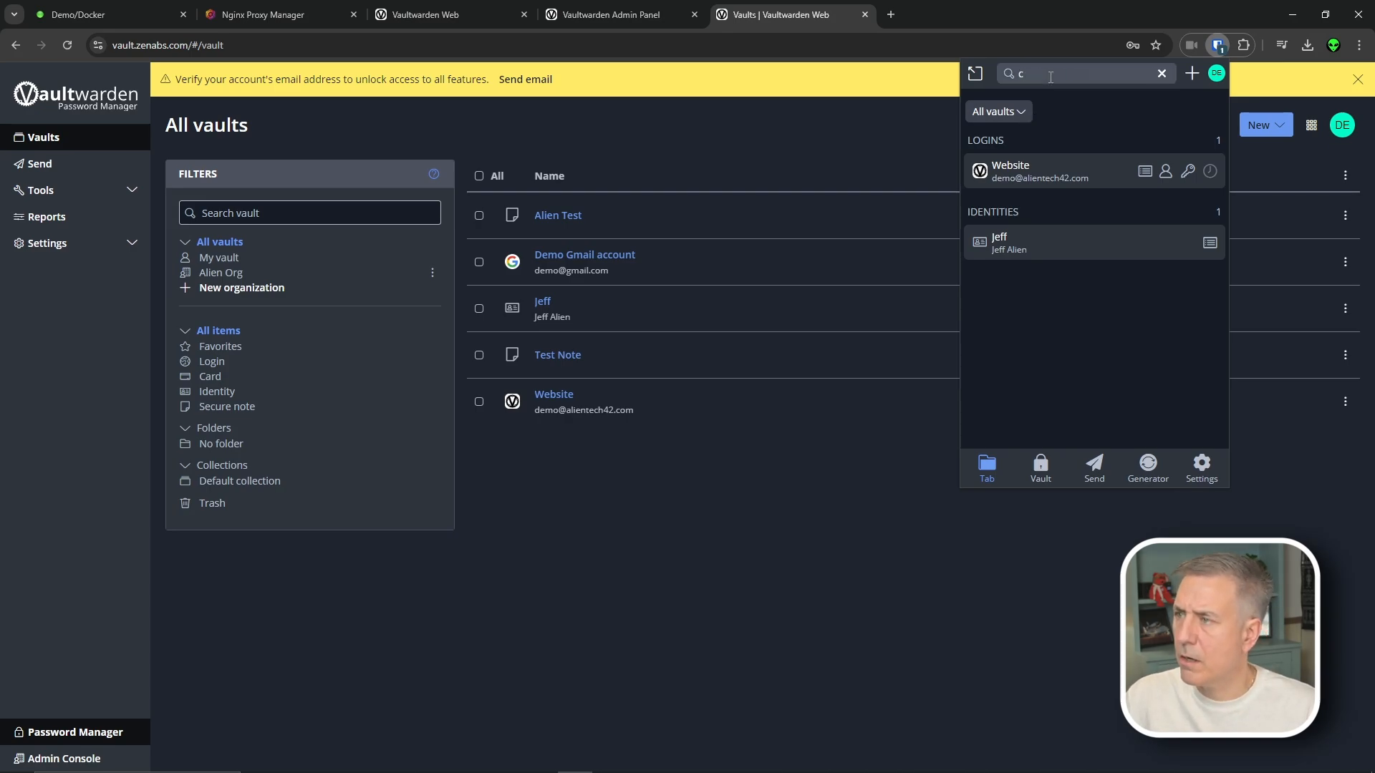
text(ard)
key(BackSpace)
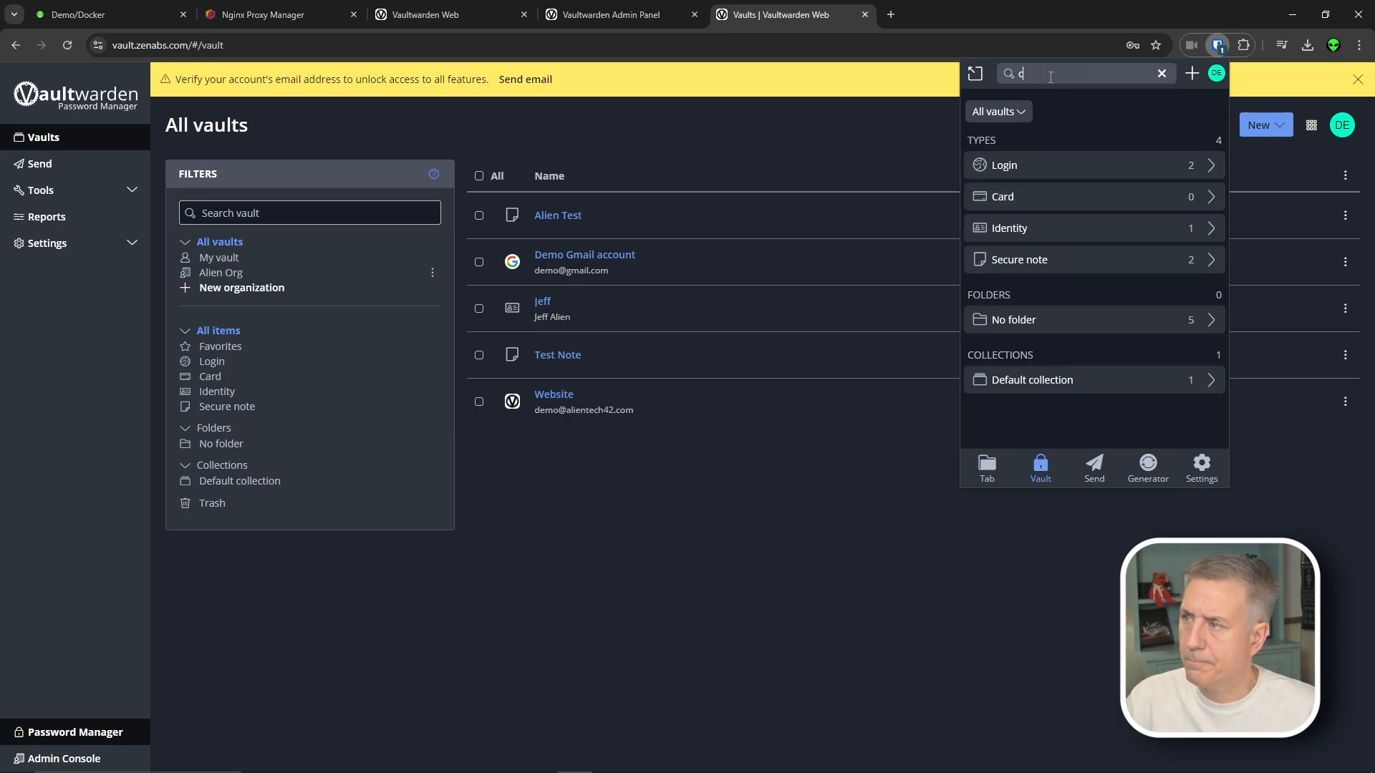
click(1145, 248)
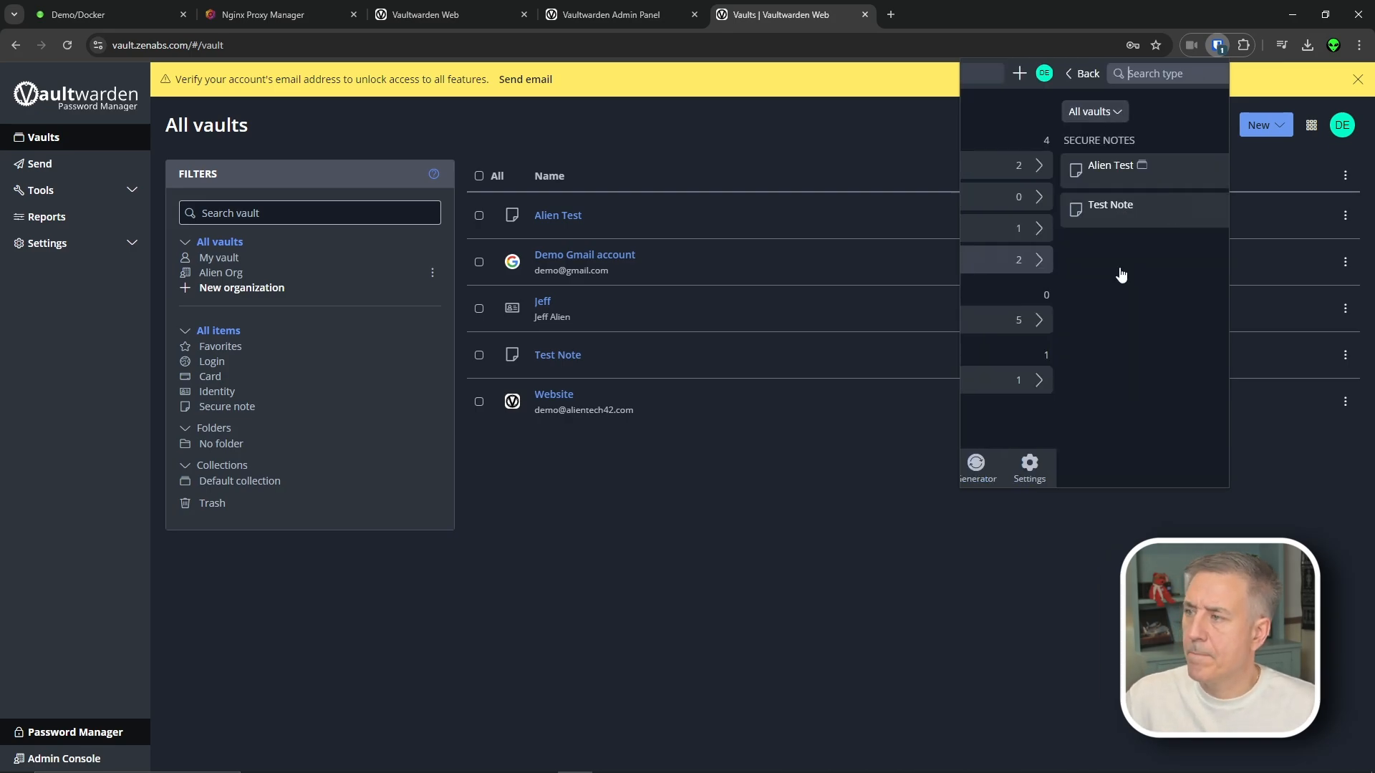
click(1078, 209)
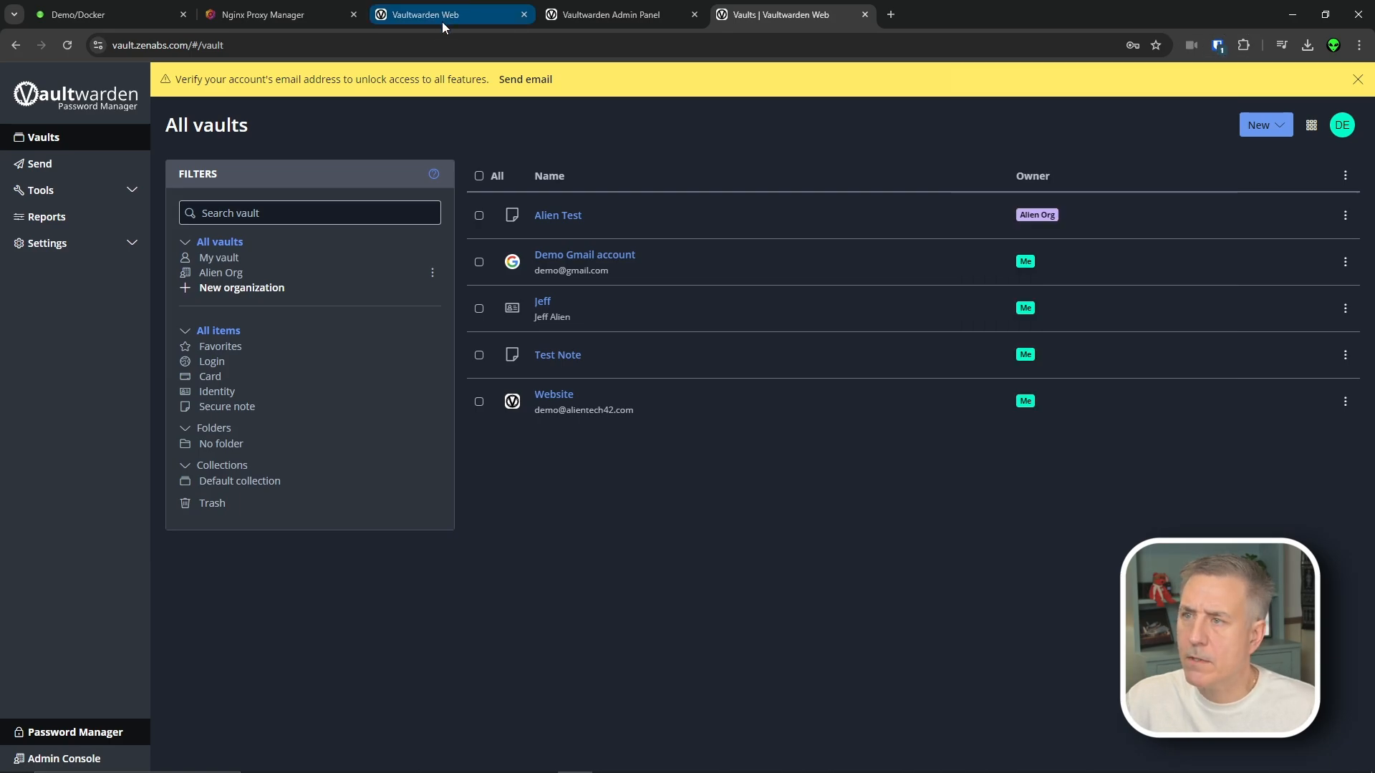
click(327, 45)
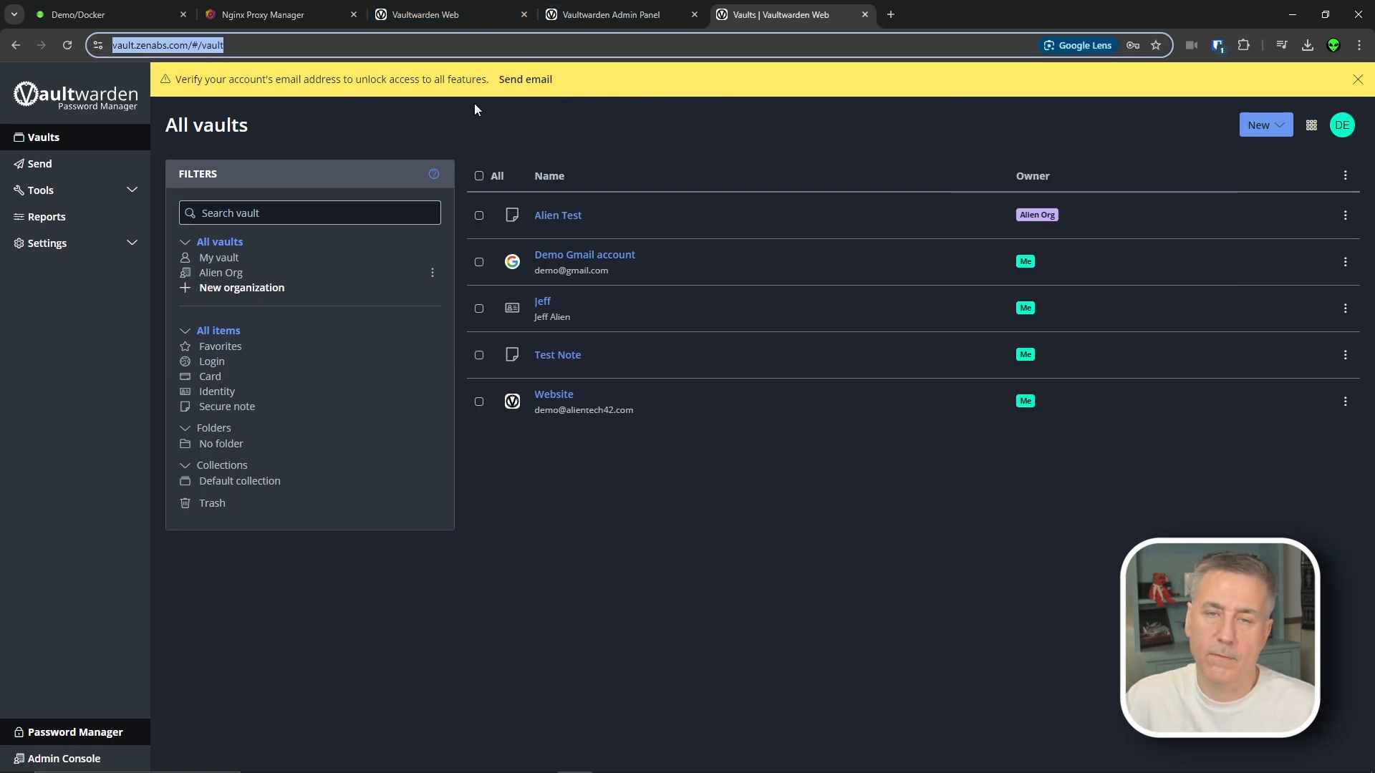
Go to the vault.zenabs.com admin page and log out of the admin panel
click(197, 48)
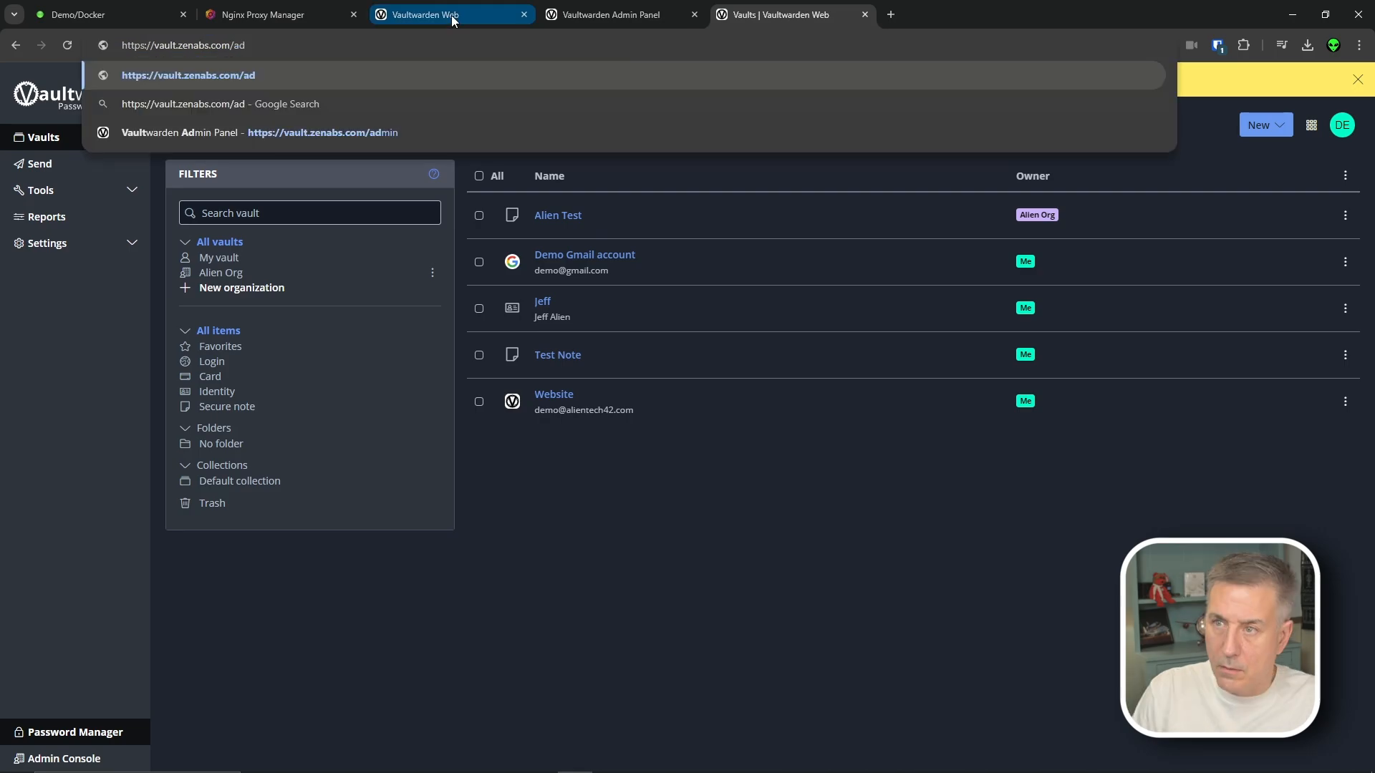
text(min)
key(Return)
click(1114, 86)
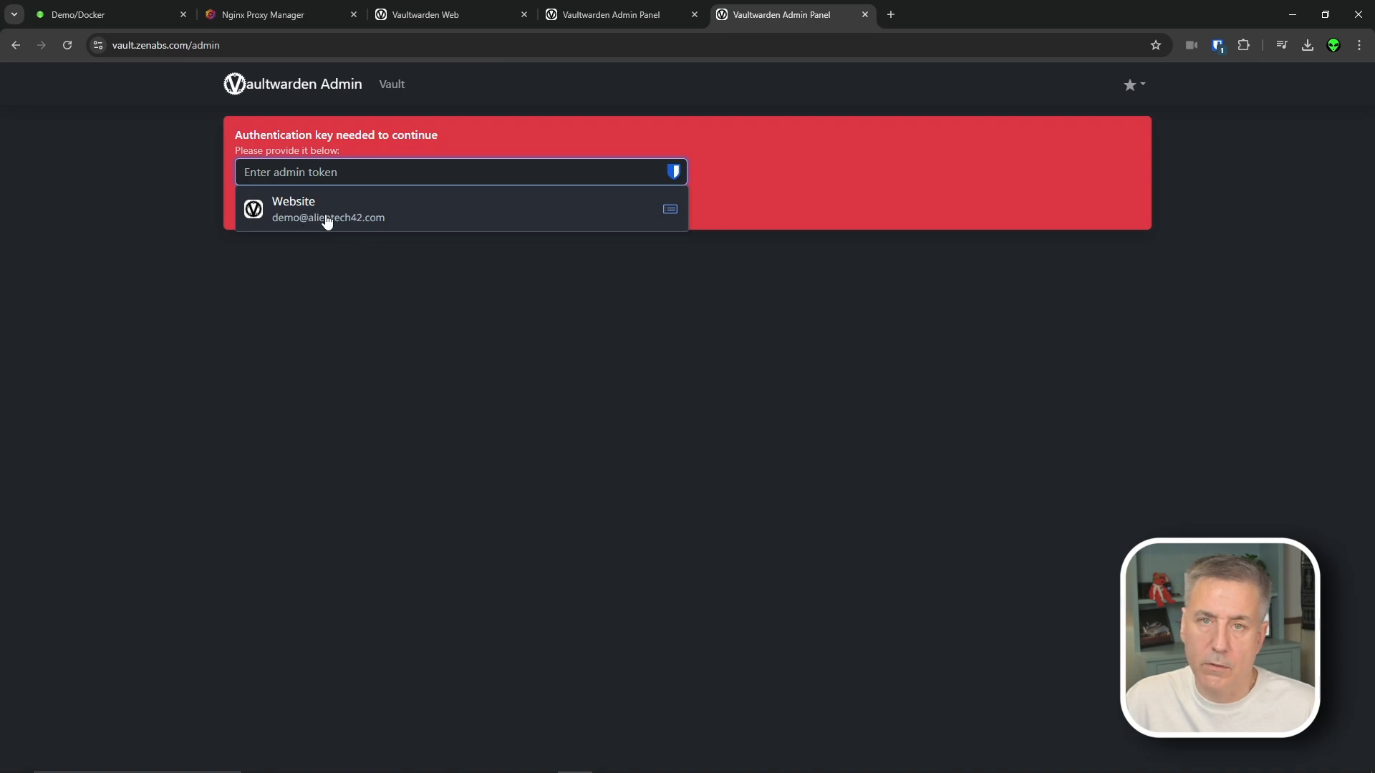
Log back into the admin panel using the Bitwarden-autofilled admin token
key(alt+Tab)
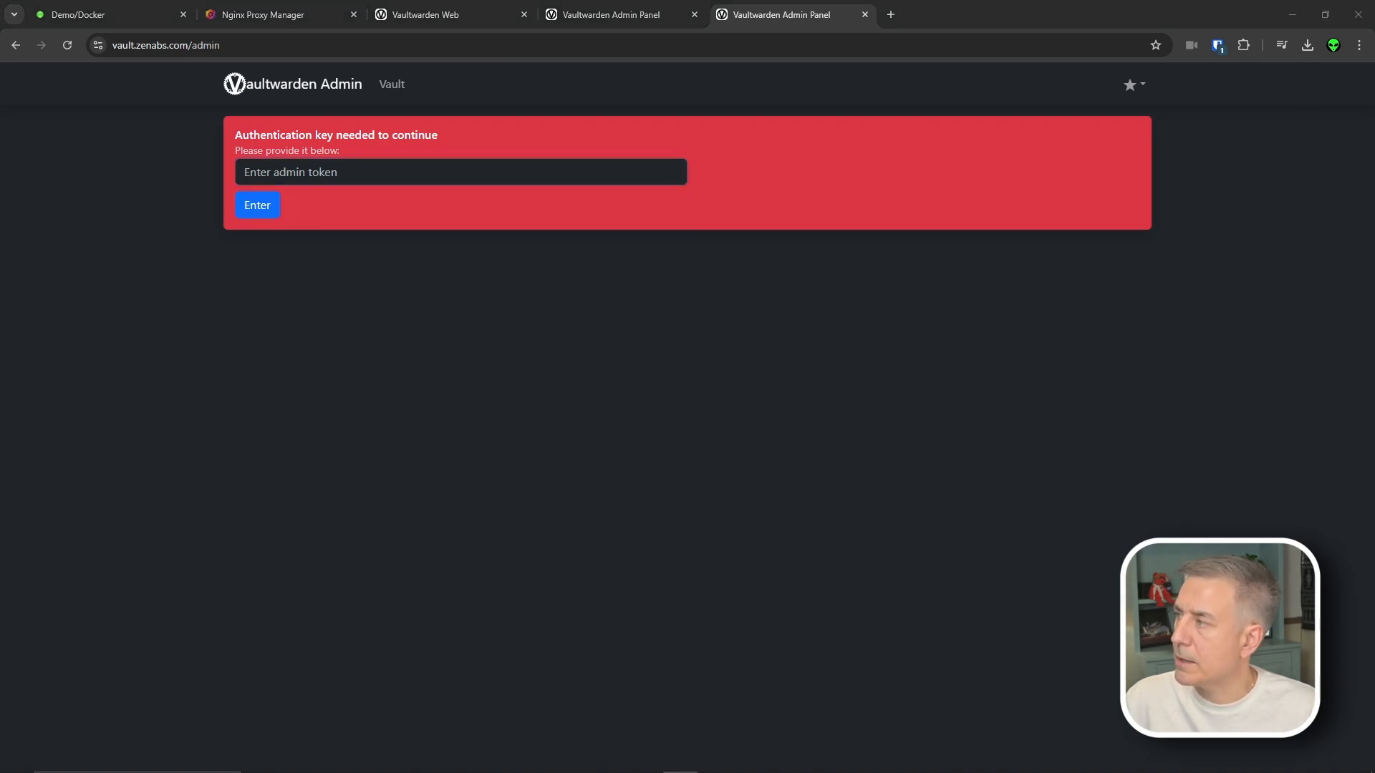
click(417, 177)
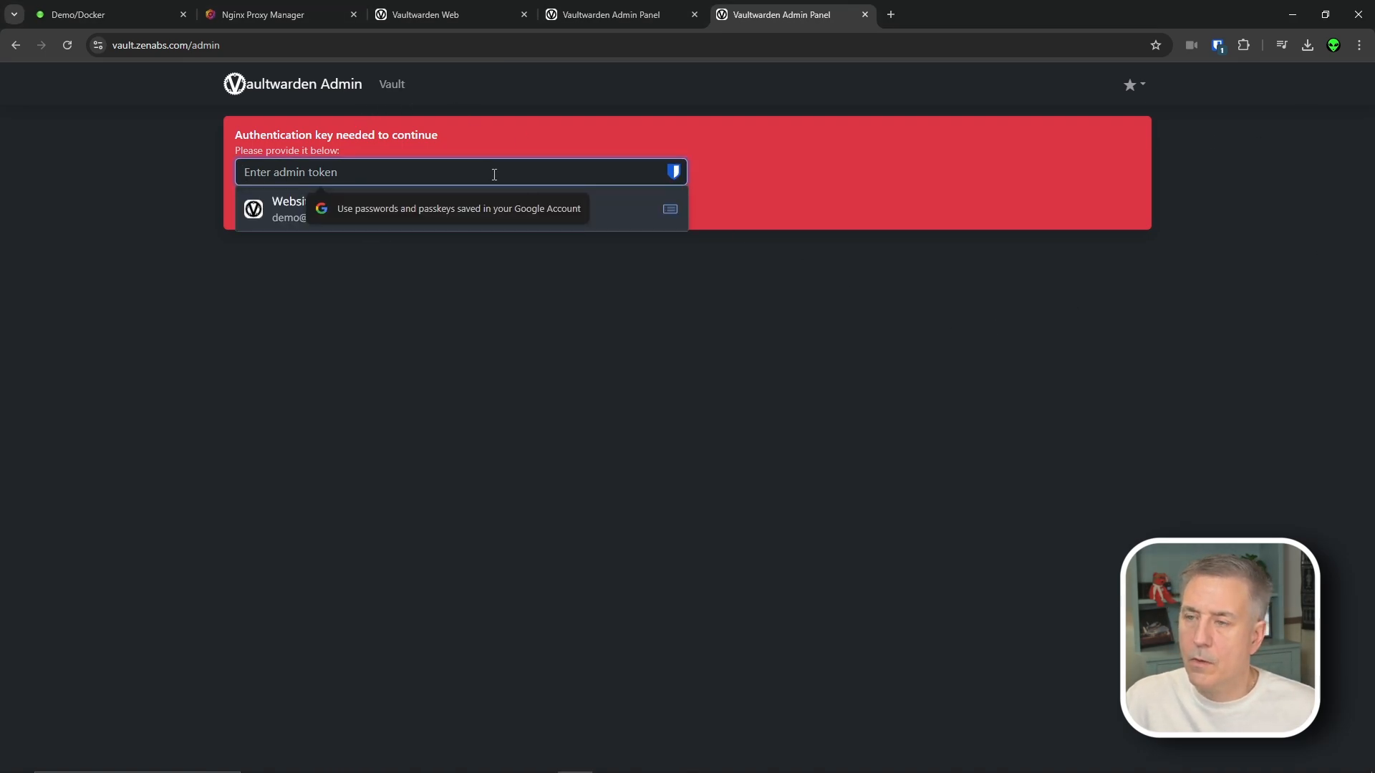
click(530, 208)
click(259, 207)
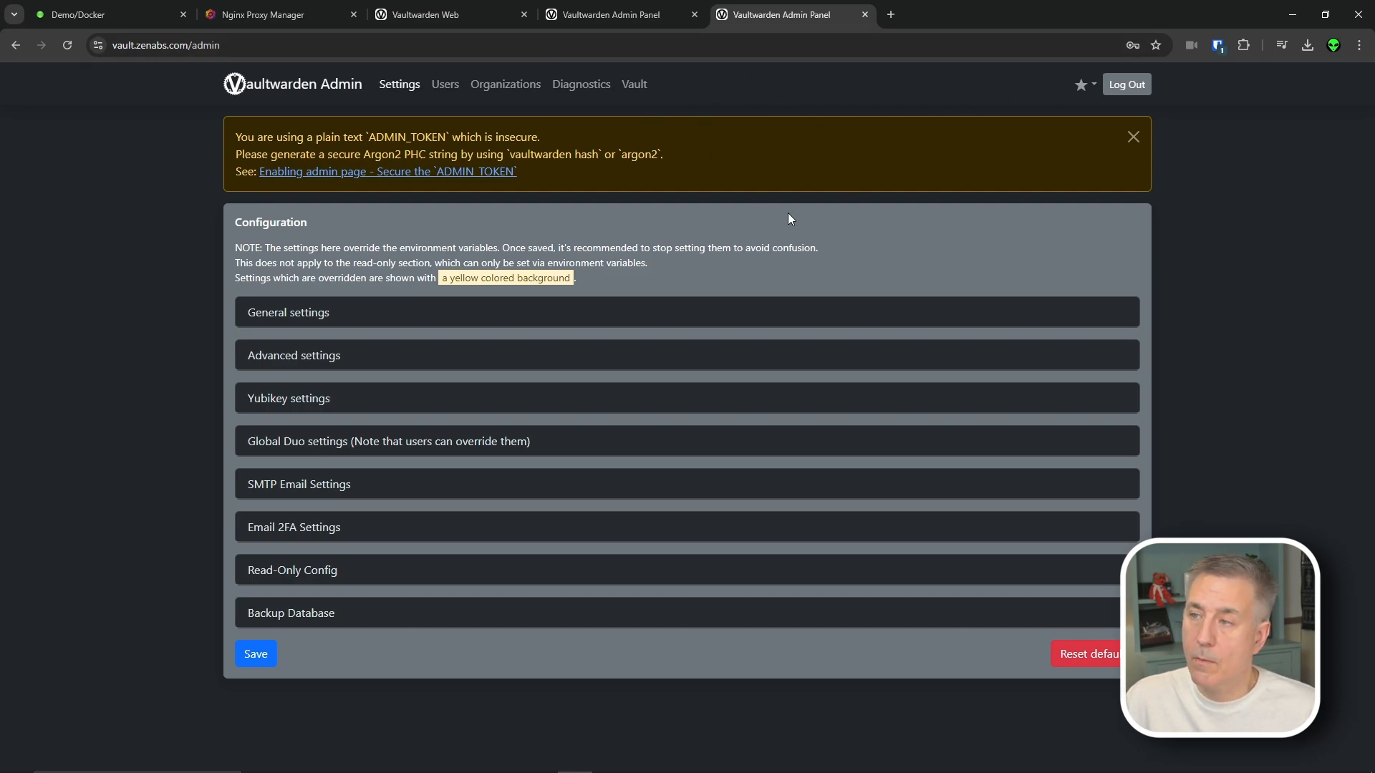
Add a vault.zenabs.com login in the Bitwarden extension with the pasted admin token as password
click(1221, 45)
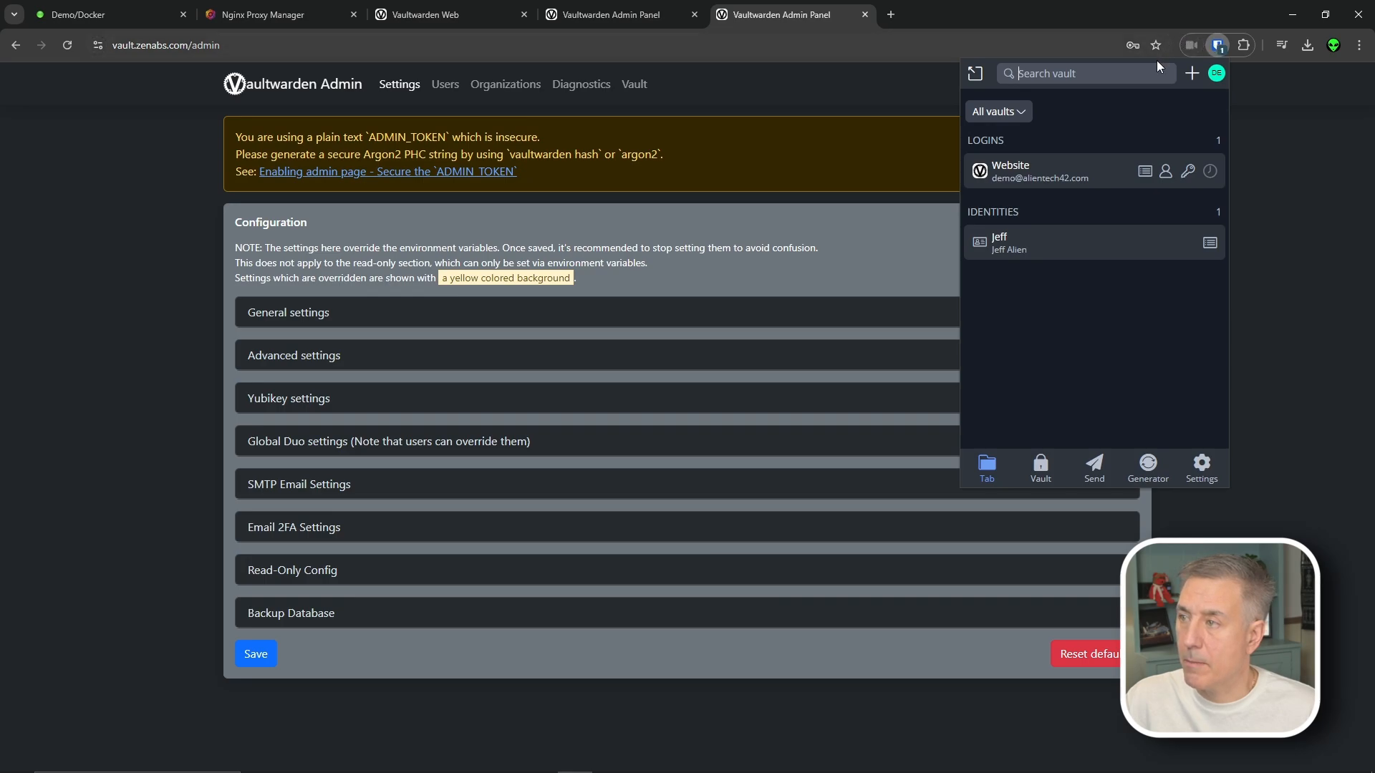
click(1192, 75)
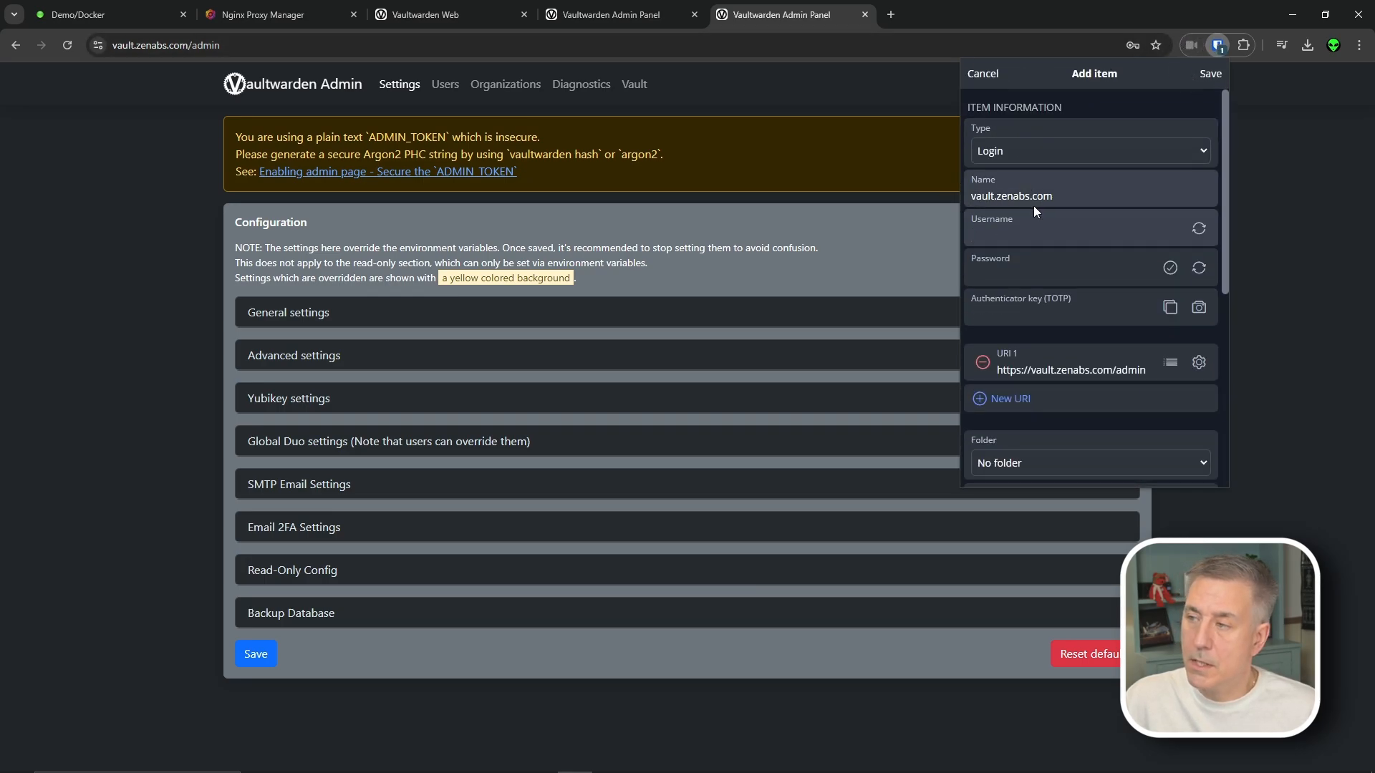
click(1052, 199)
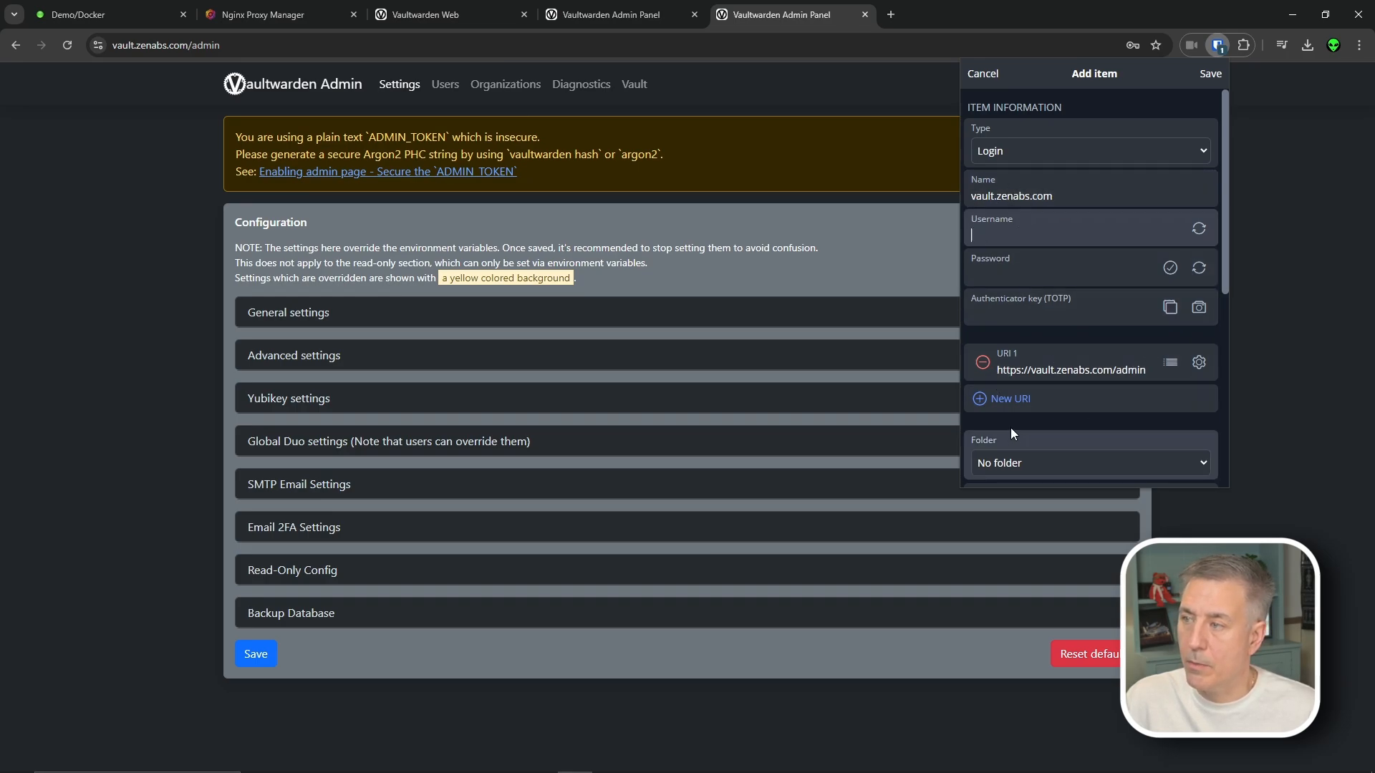
click(1004, 273)
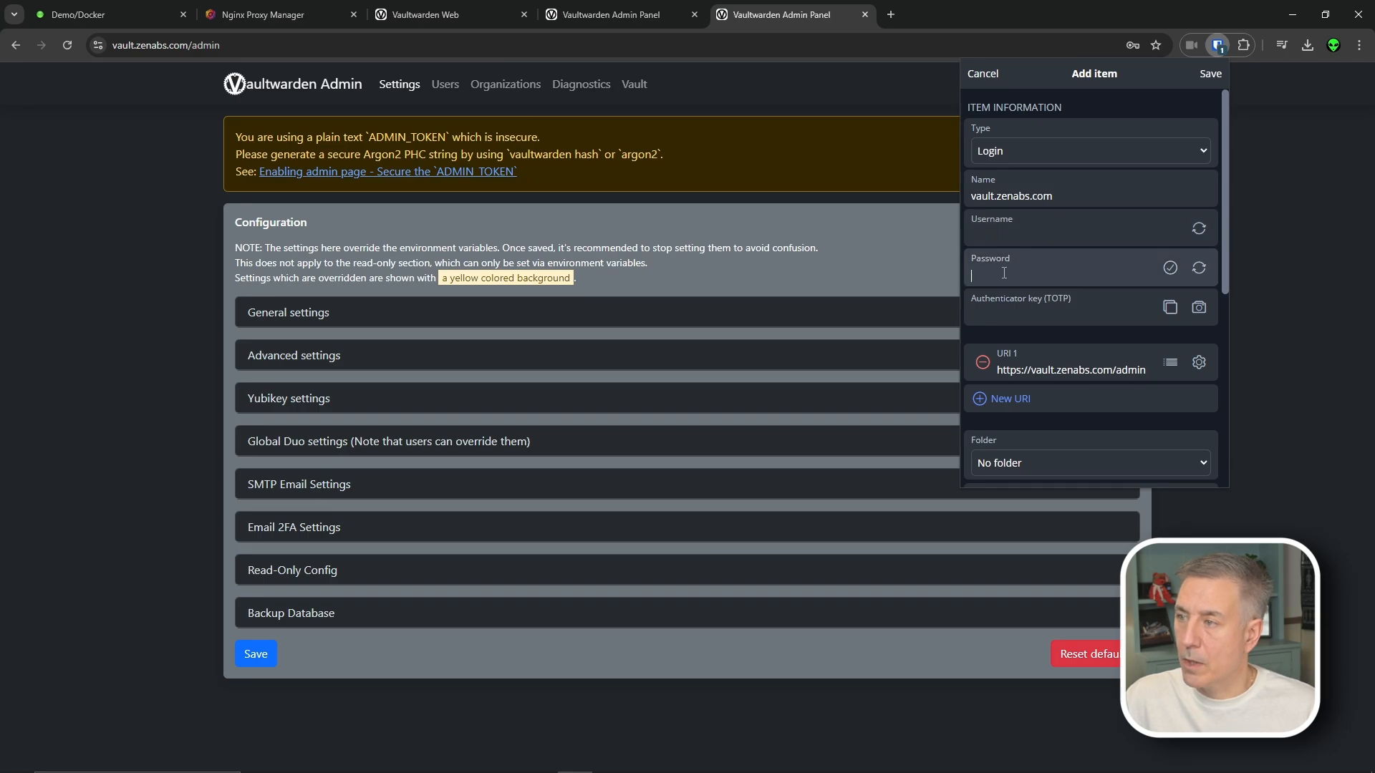
key(ctrl+v)
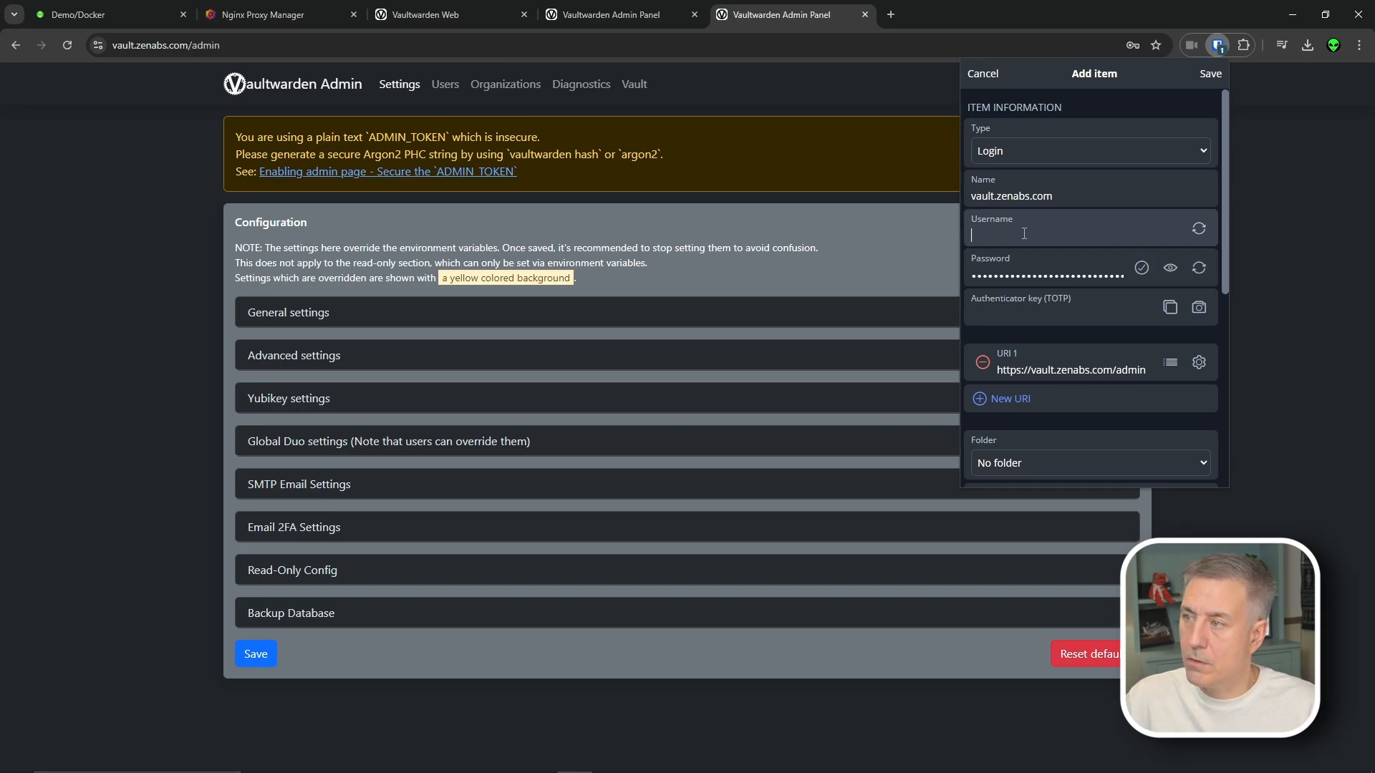
click(1210, 73)
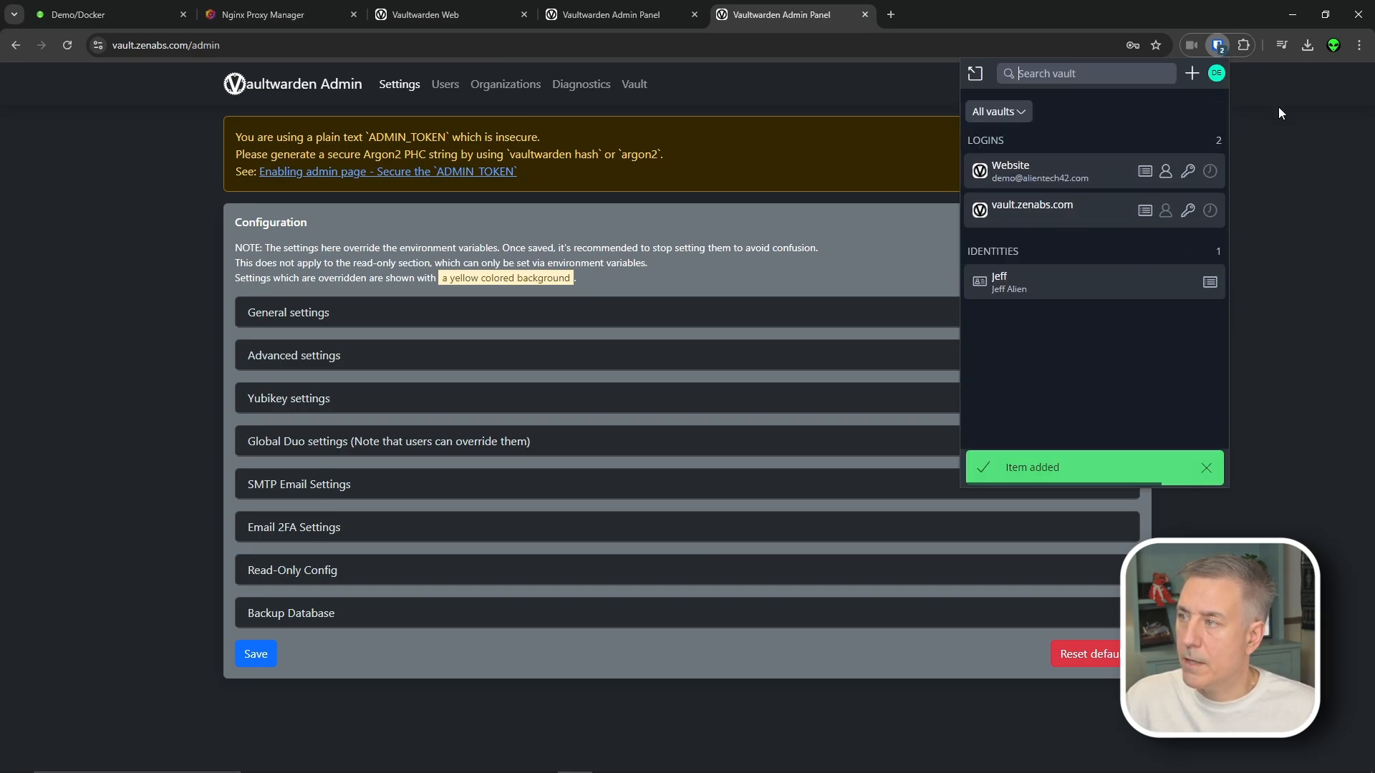
click(1285, 156)
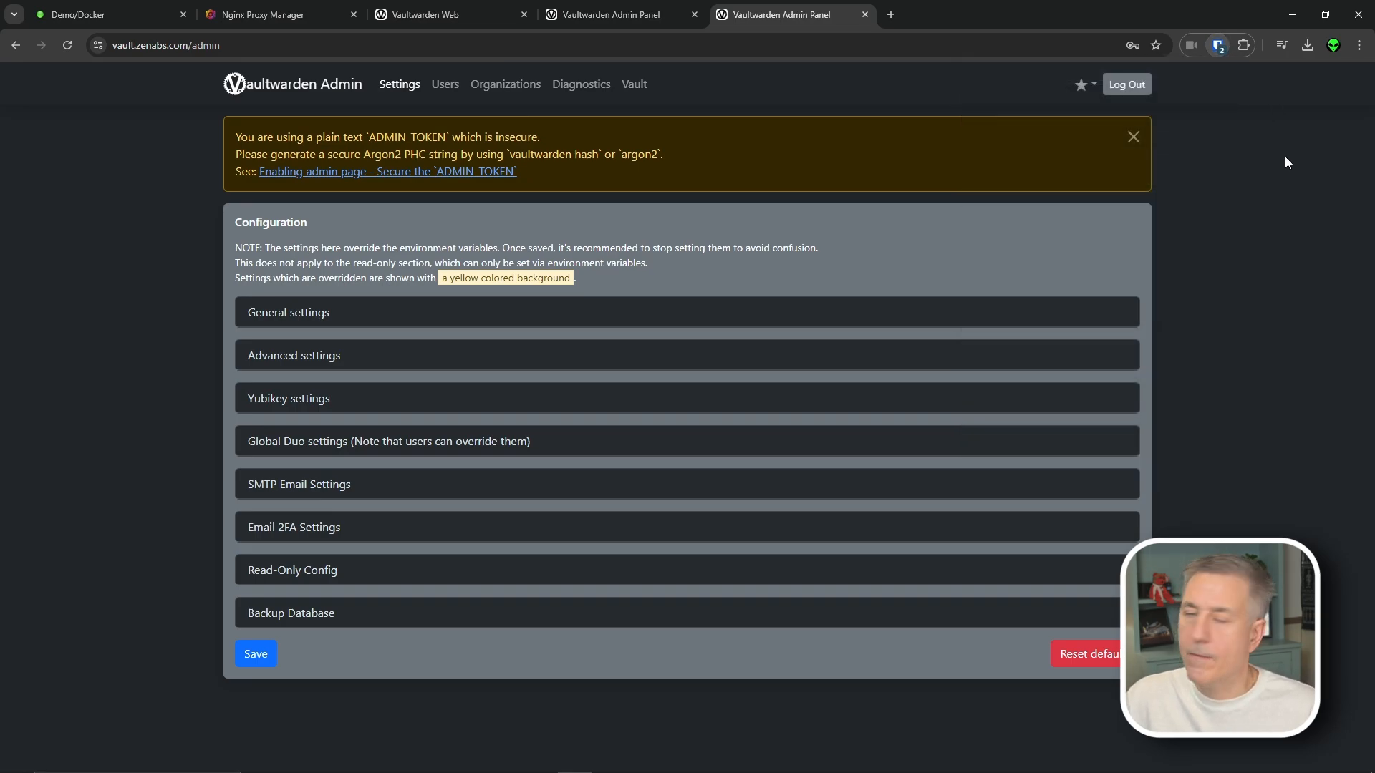
Regenerate a 14-character password in Bitwarden's generator and copy it to the clipboard
click(1219, 46)
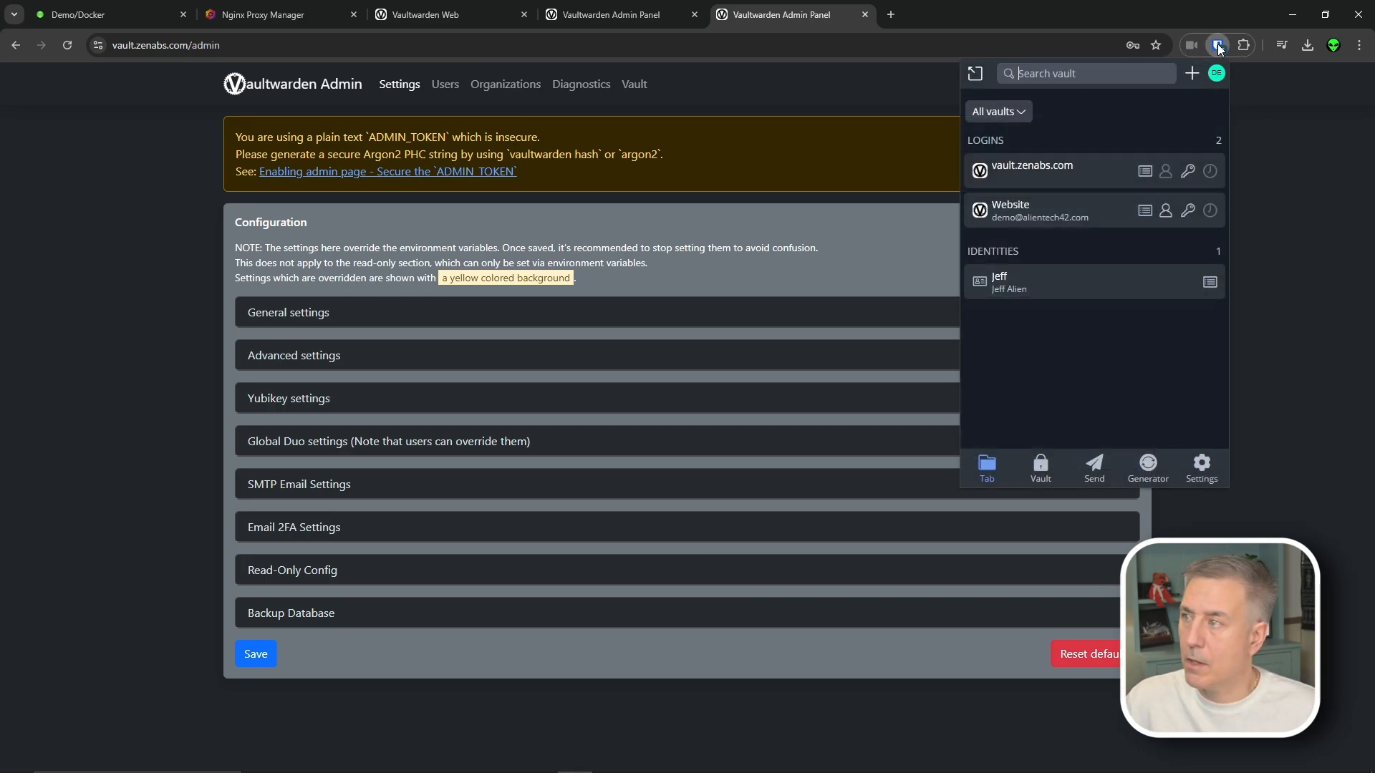
click(1149, 469)
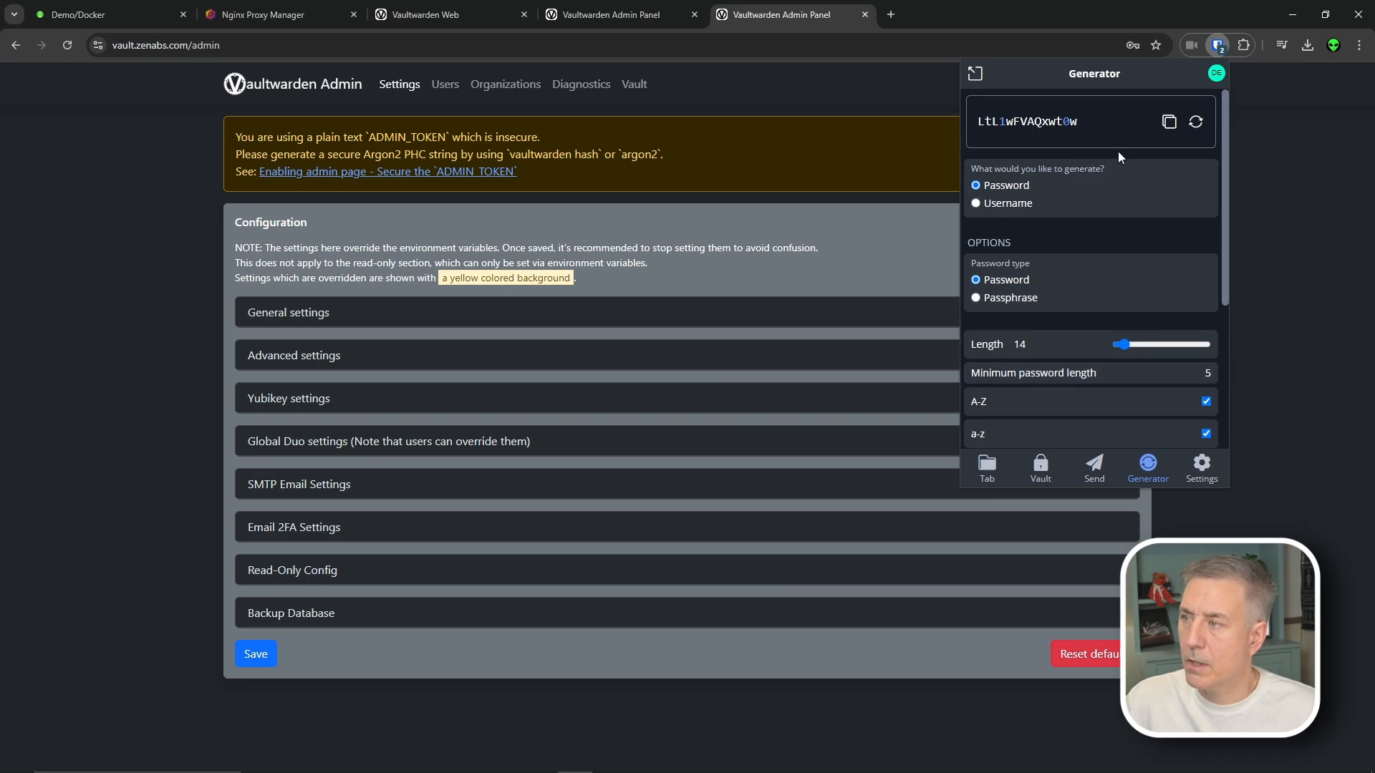
scroll(1074, 387, down, 2)
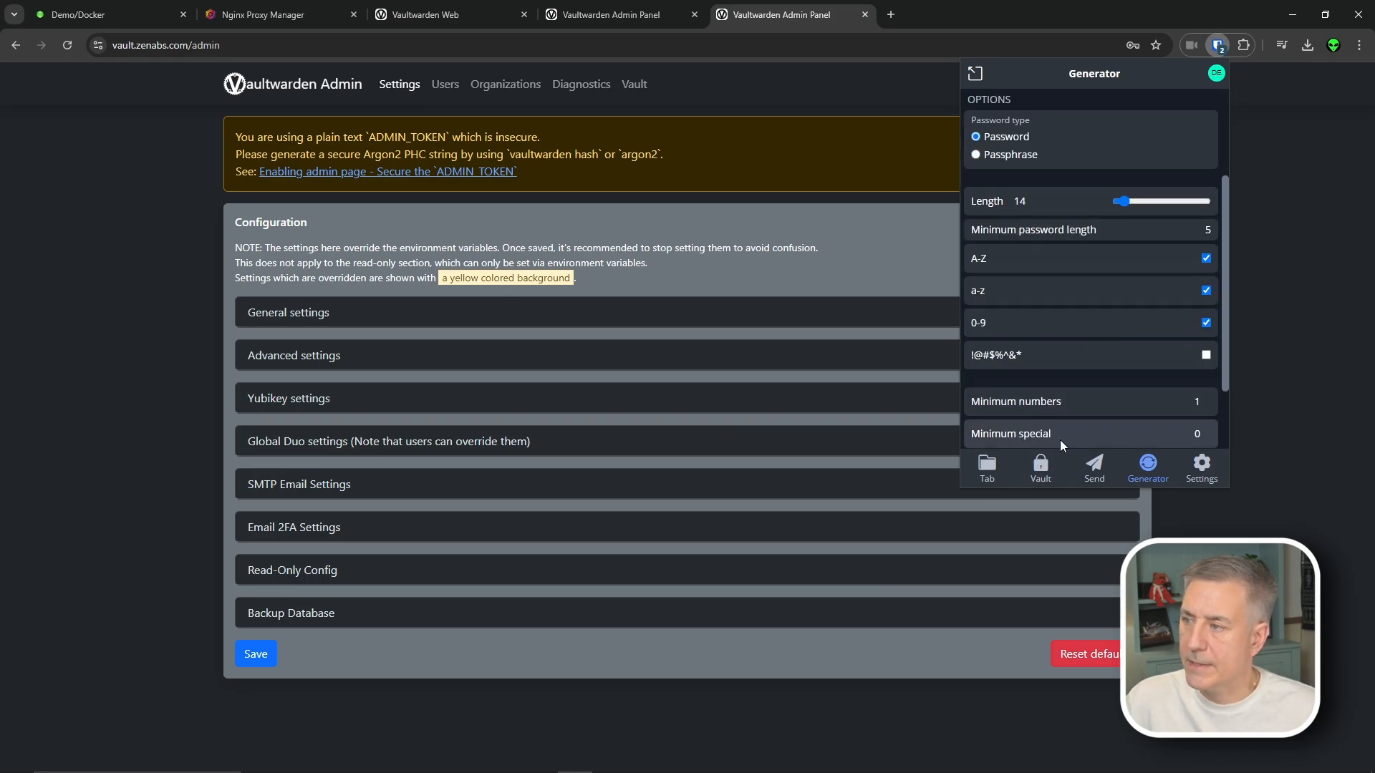
scroll(1117, 323, up, 2)
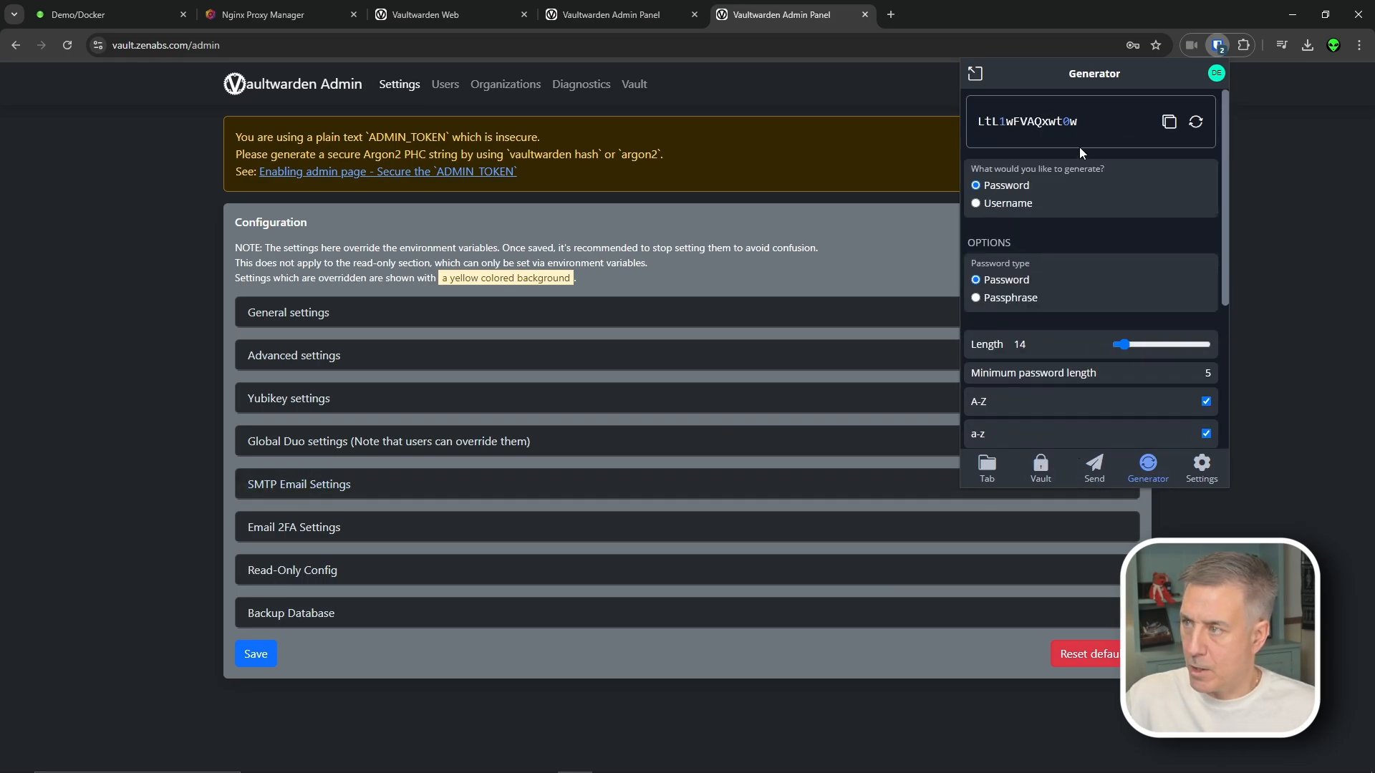
click(1196, 123)
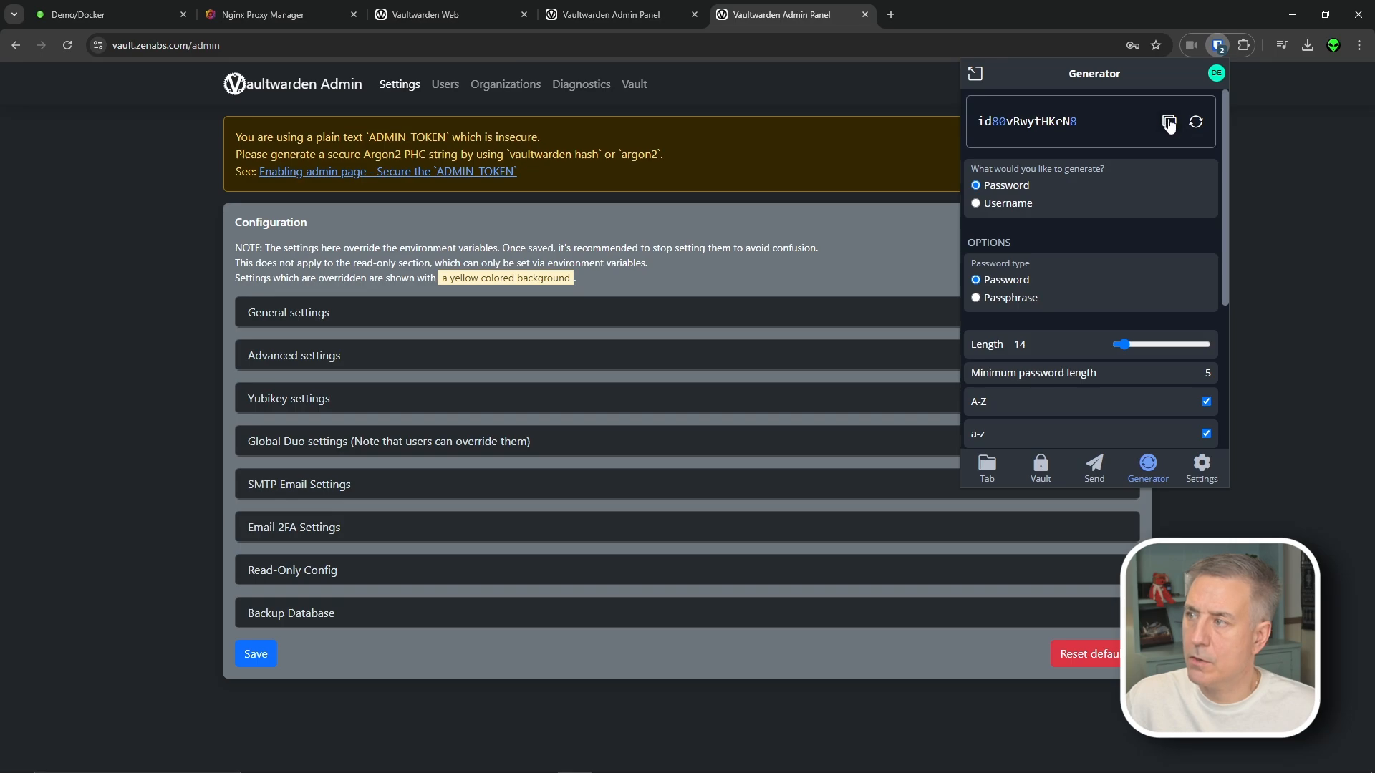
click(1169, 122)
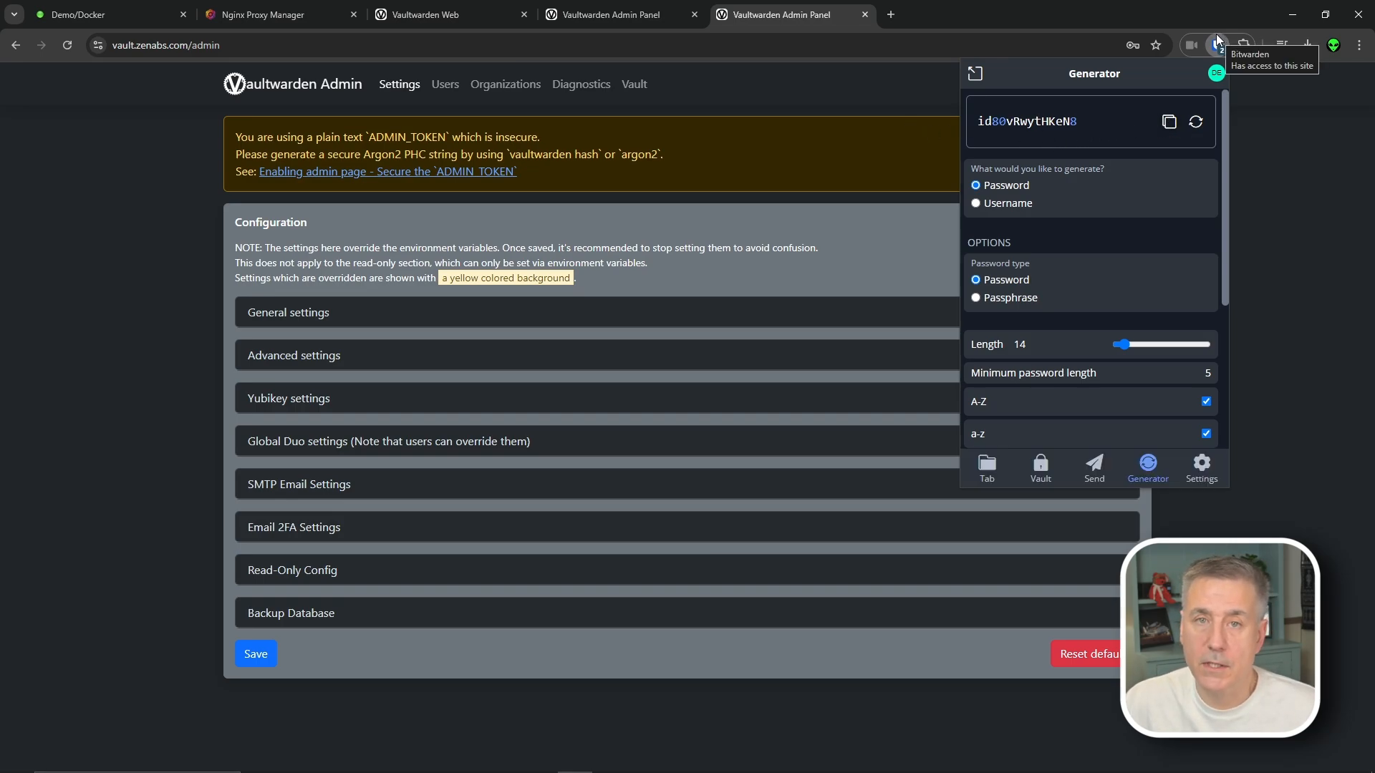
click(892, 15)
click(891, 15)
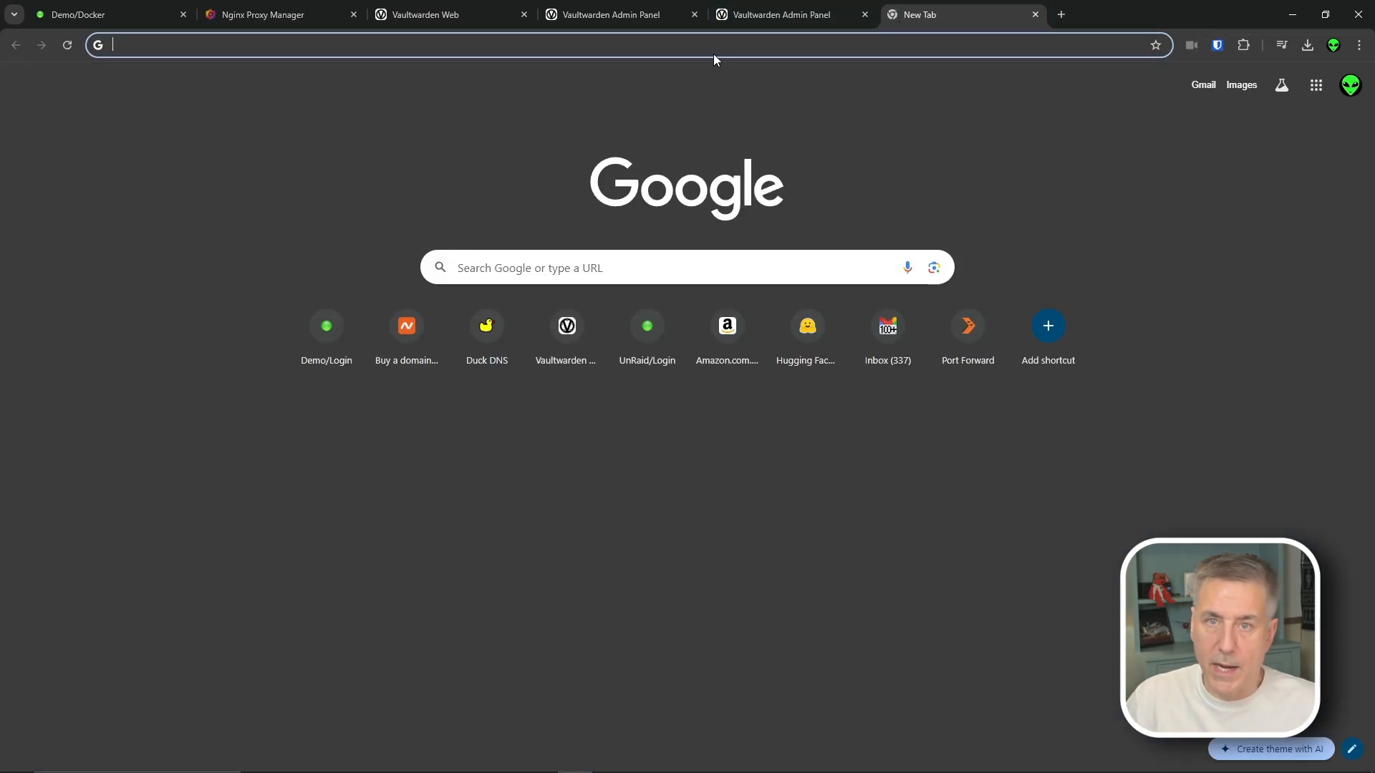
Download the Windows desktop installer from bitwarden.com/download
text(bitwarden.com/download)
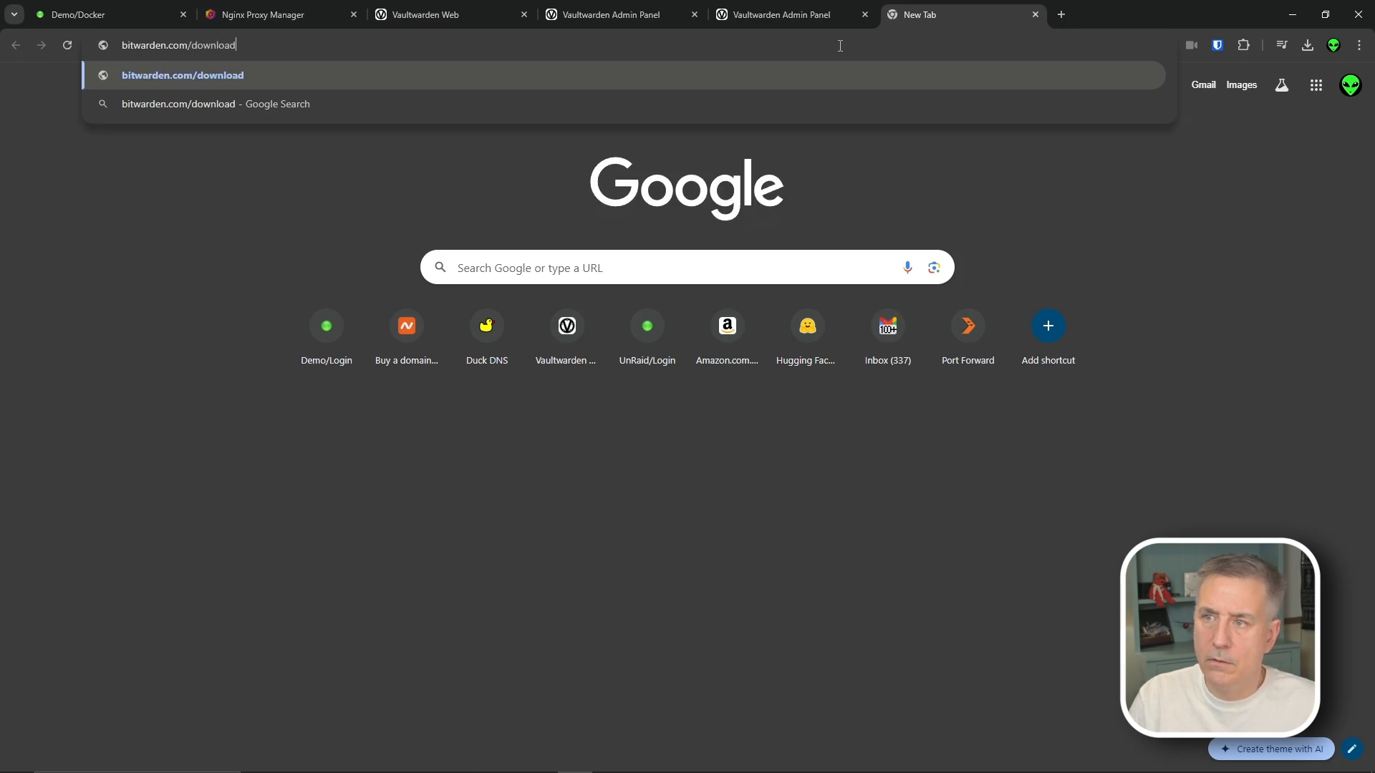
key(Return)
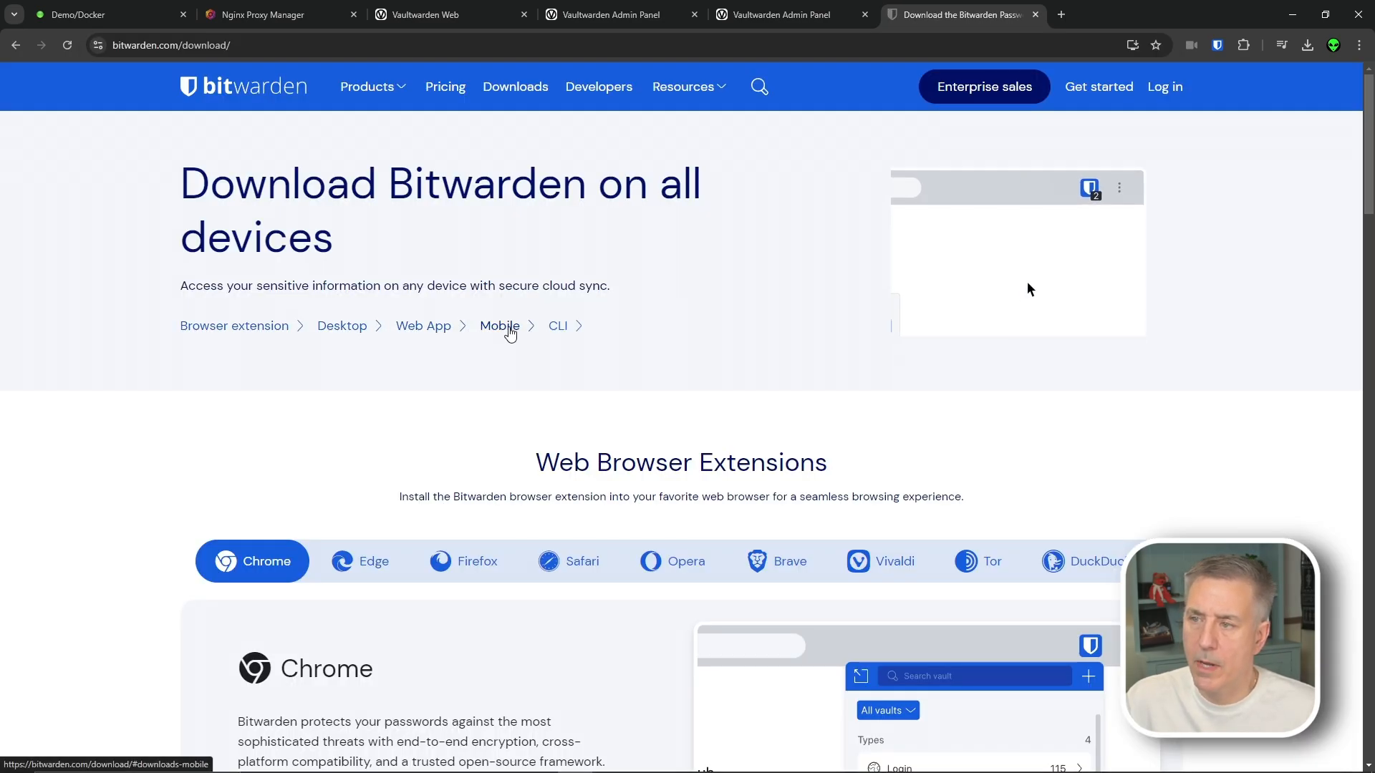
scroll(566, 362, down, 2)
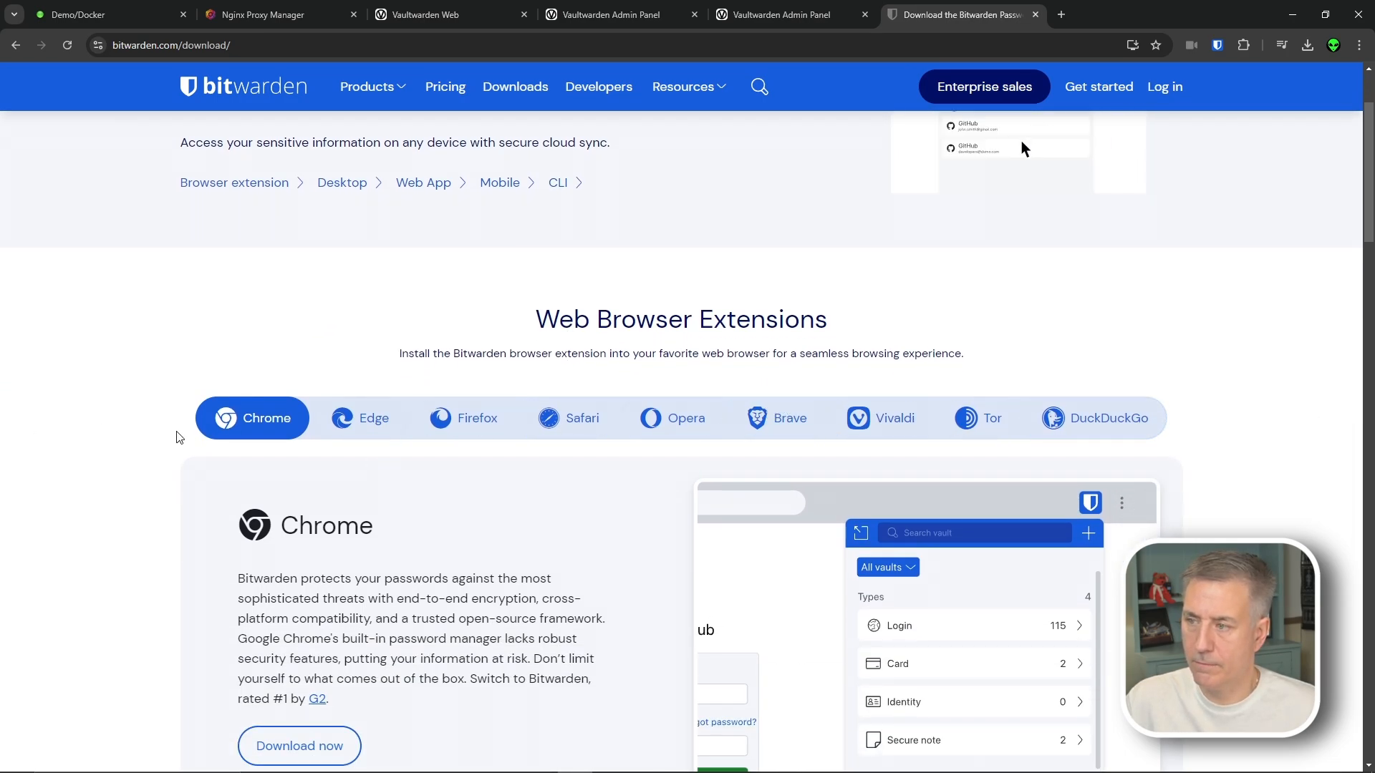
scroll(336, 325, up, 2)
click(335, 326)
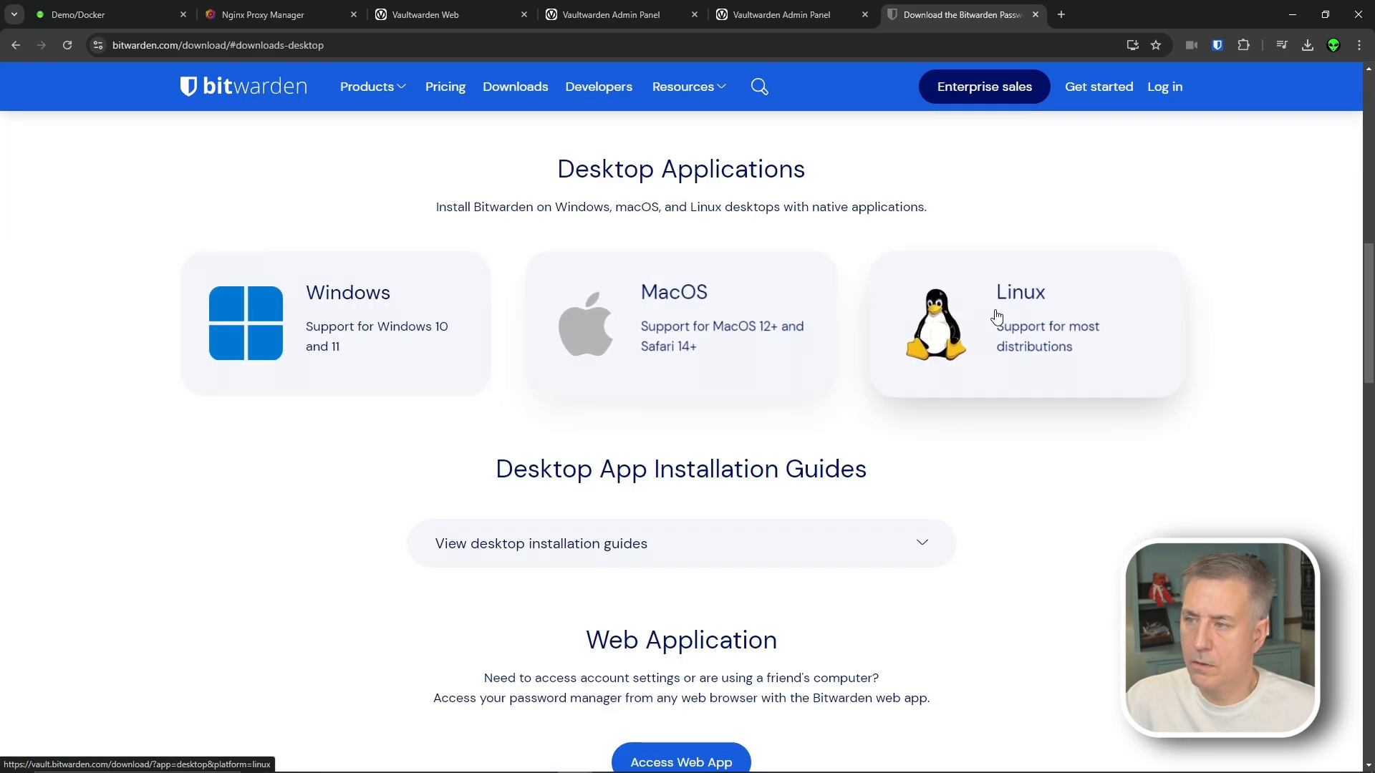
click(258, 324)
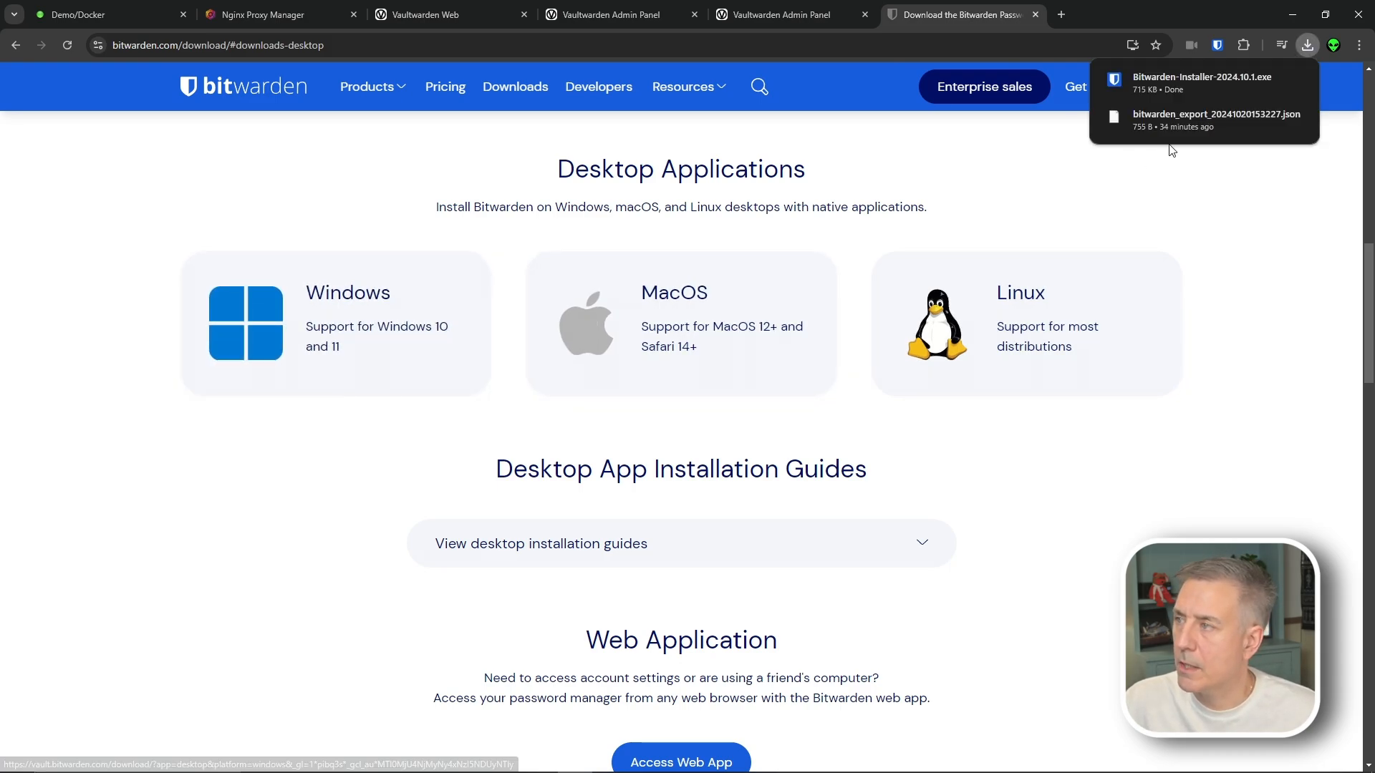
Run the downloaded Bitwarden installer through to Finish
click(1180, 80)
click(767, 508)
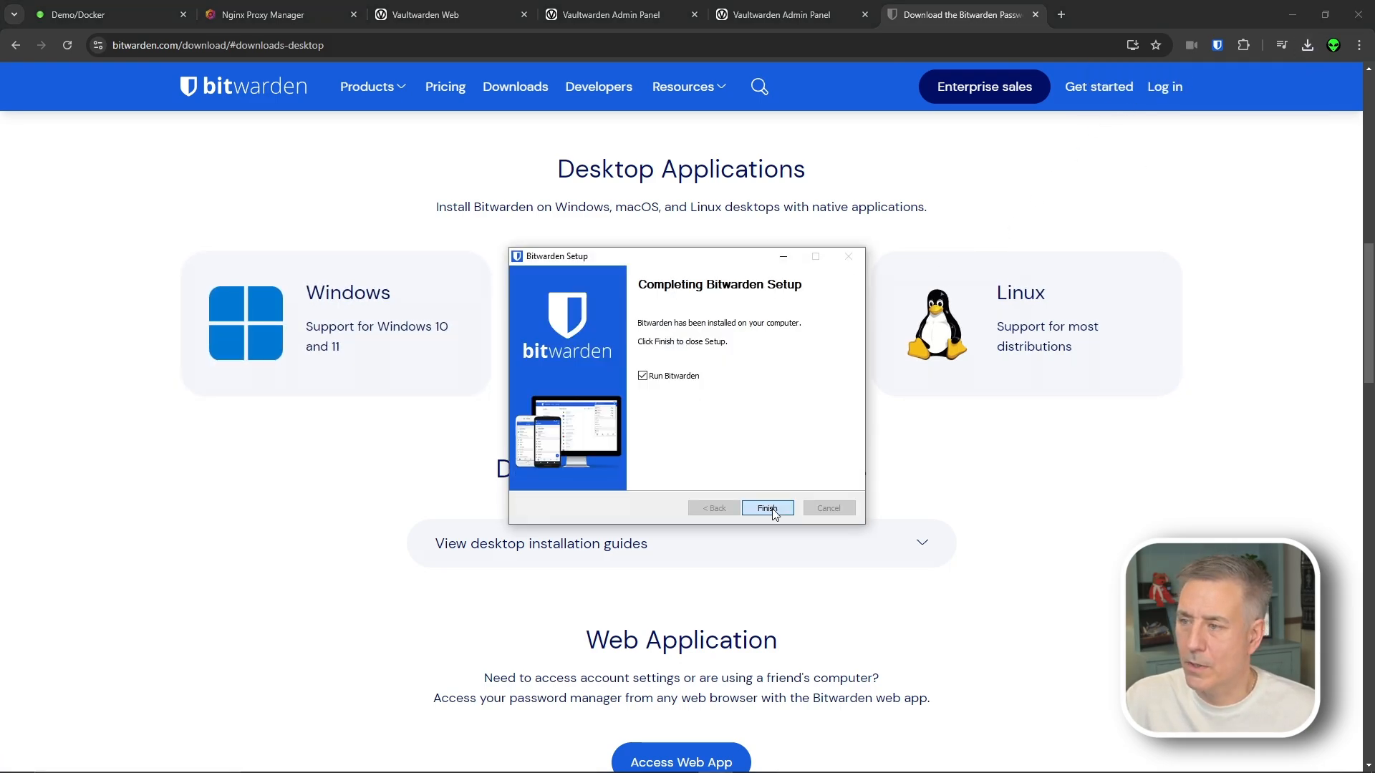
click(766, 506)
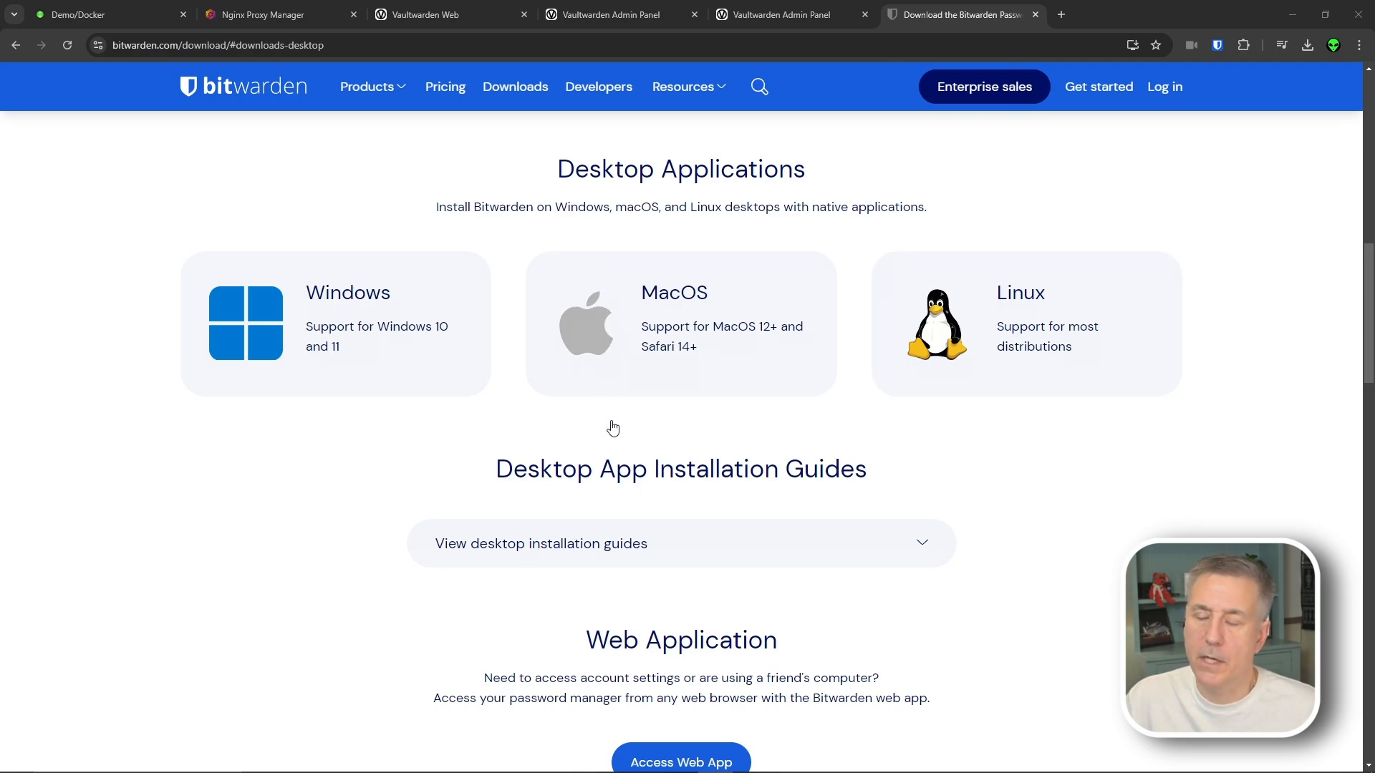
click(191, 567)
scroll(740, 413, down, 9)
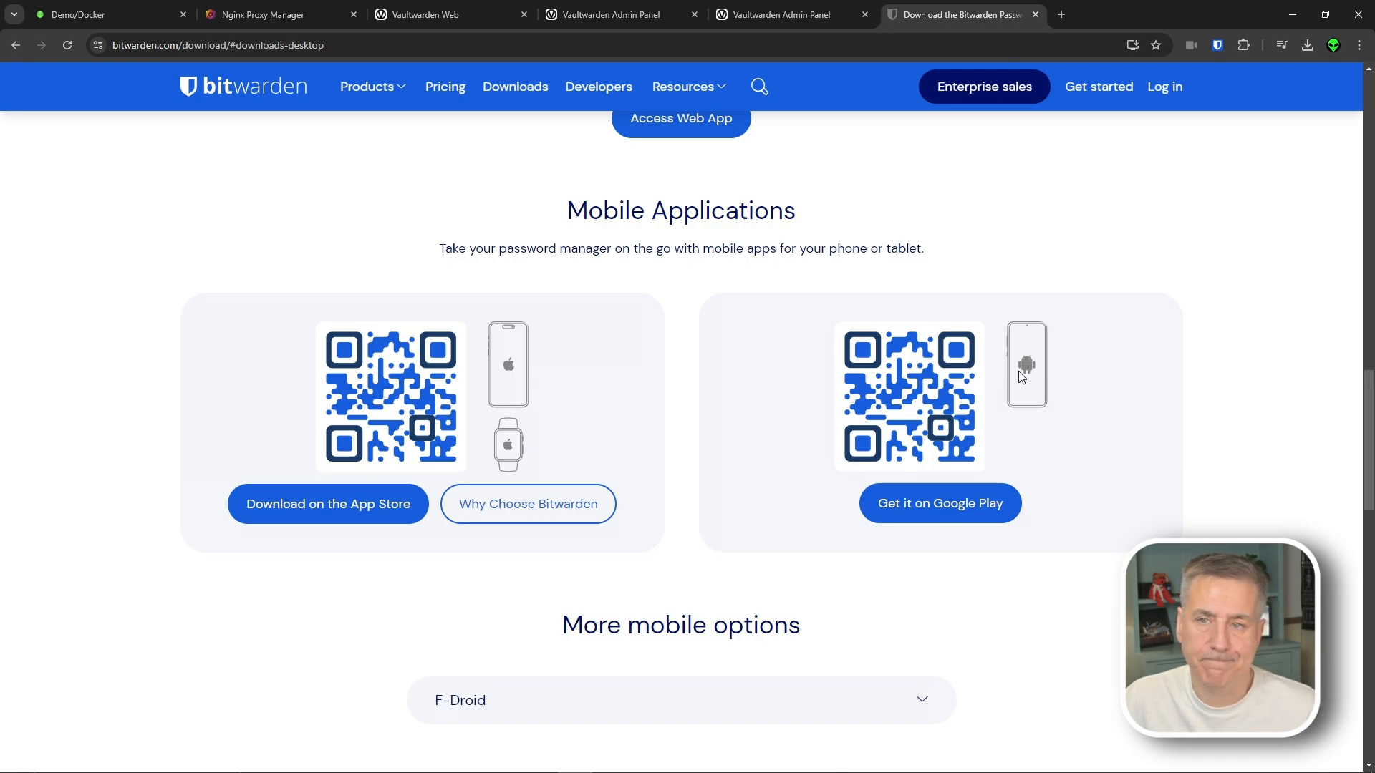
scroll(1082, 279, up, 8)
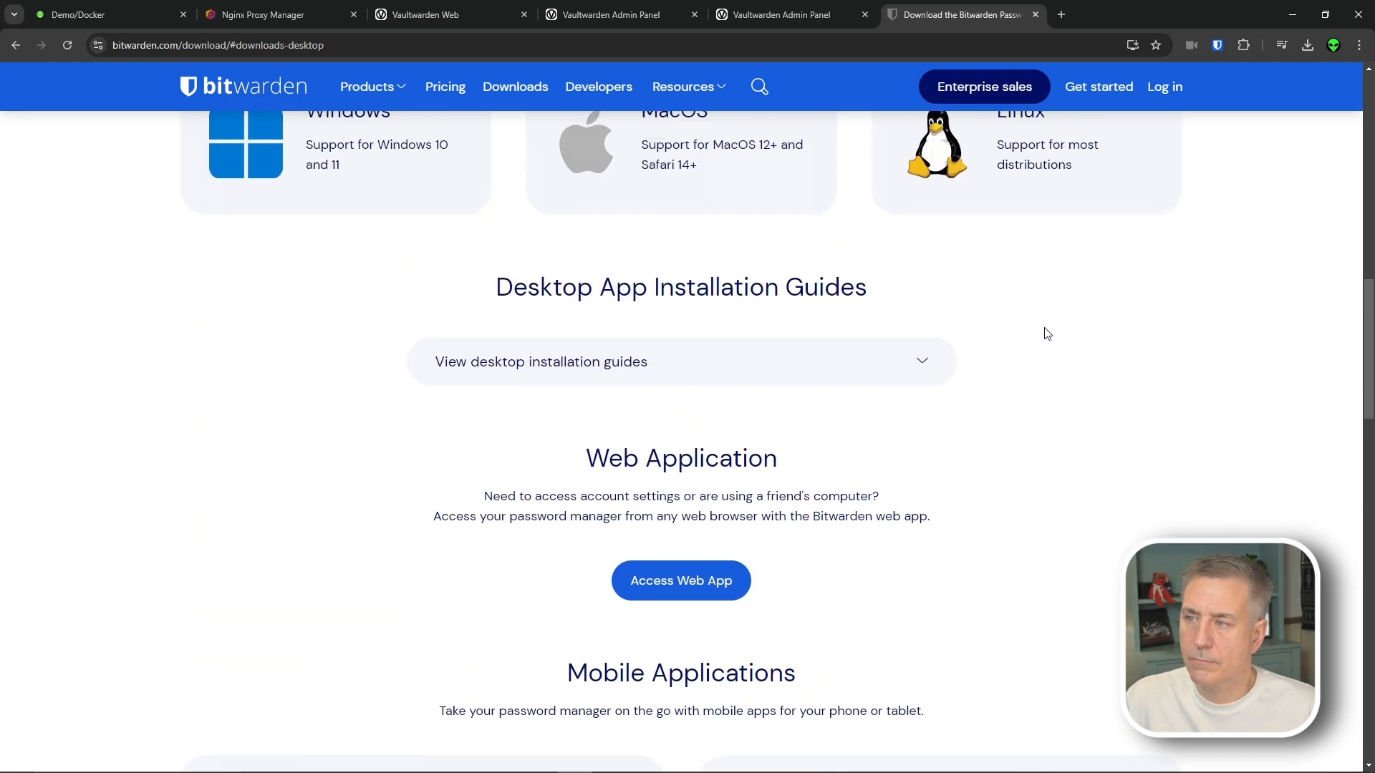
scroll(1037, 321, up, 1)
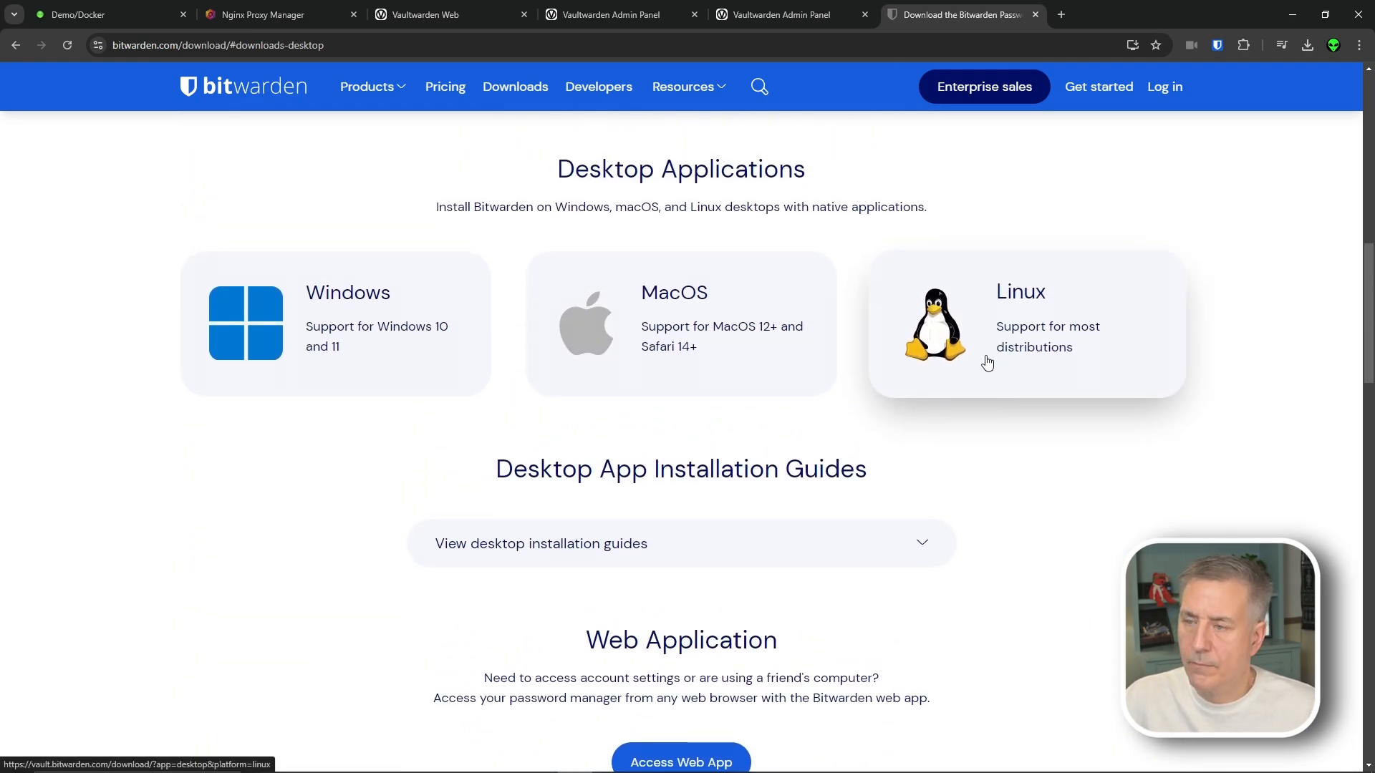
scroll(984, 361, up, 1)
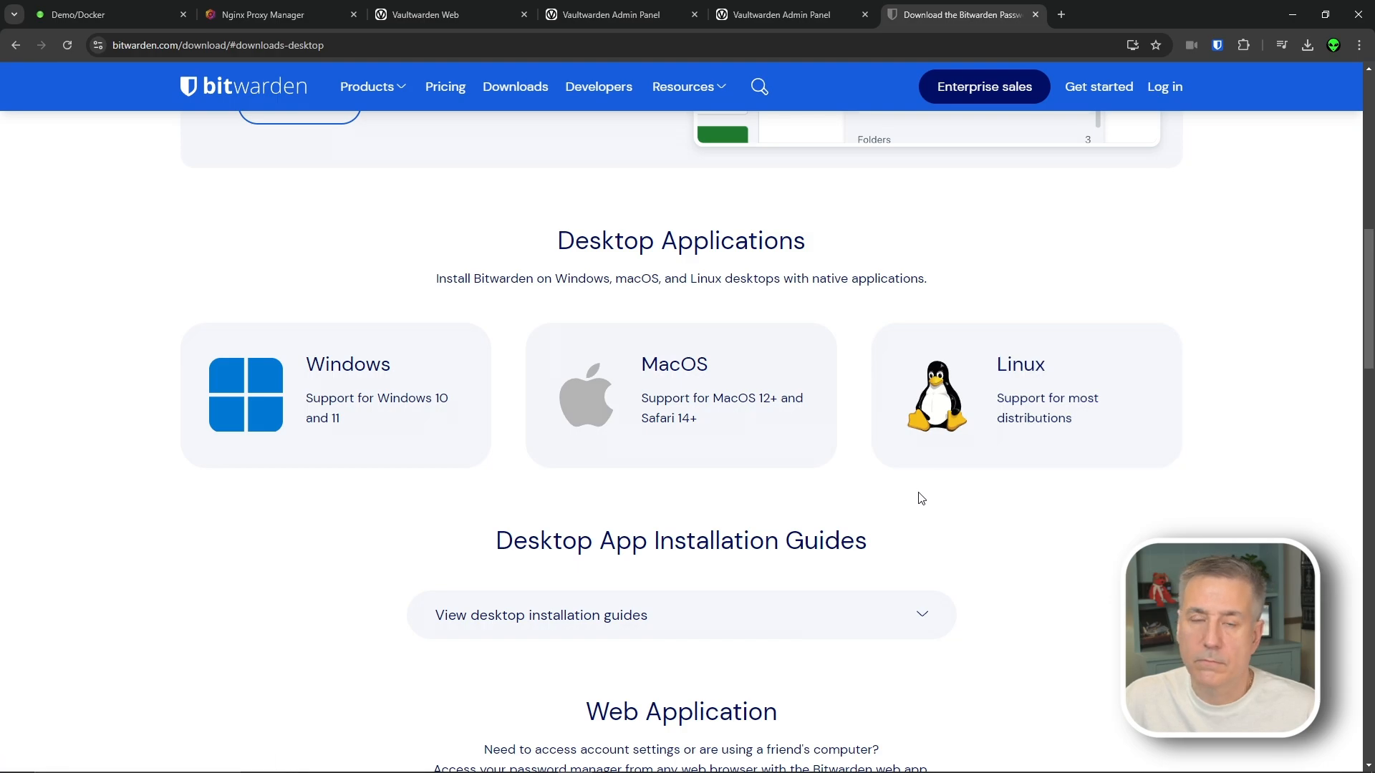
scroll(932, 508, down, 9)
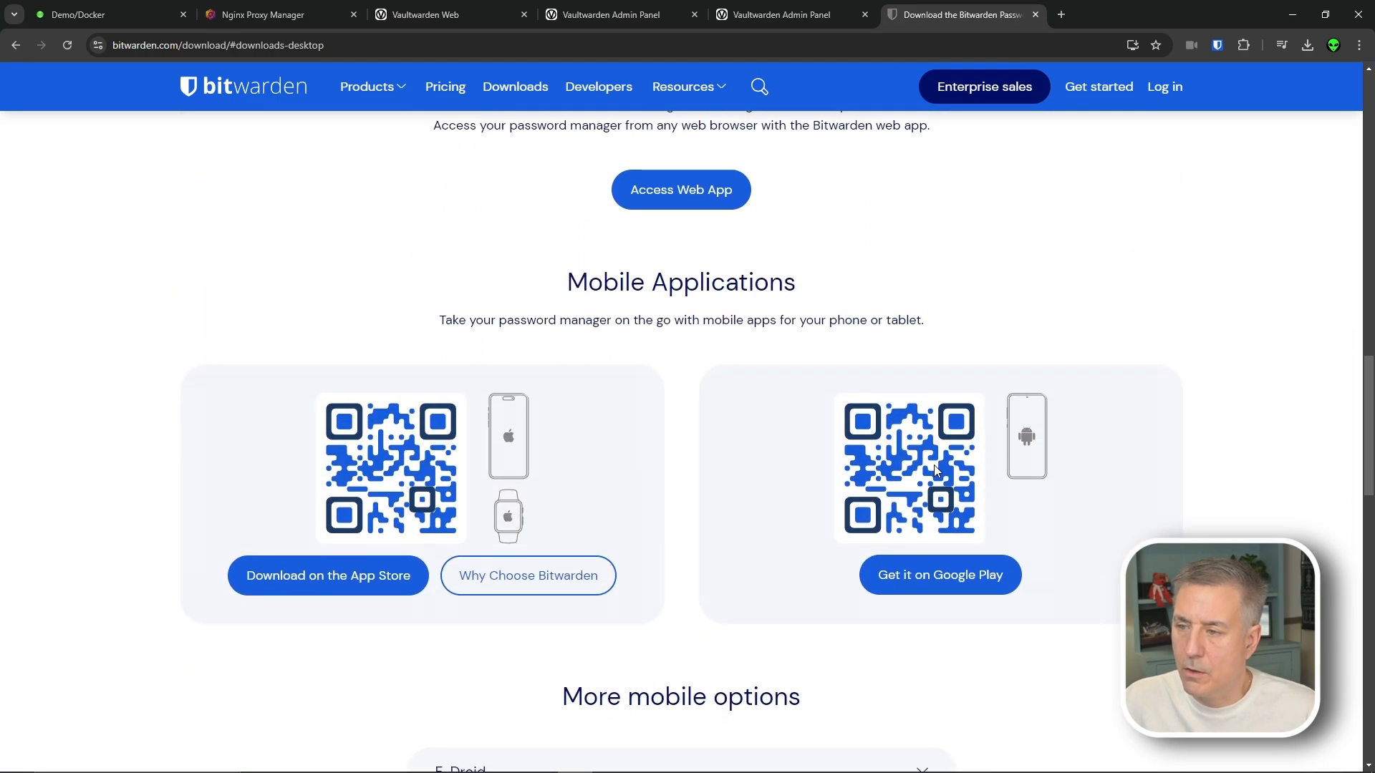